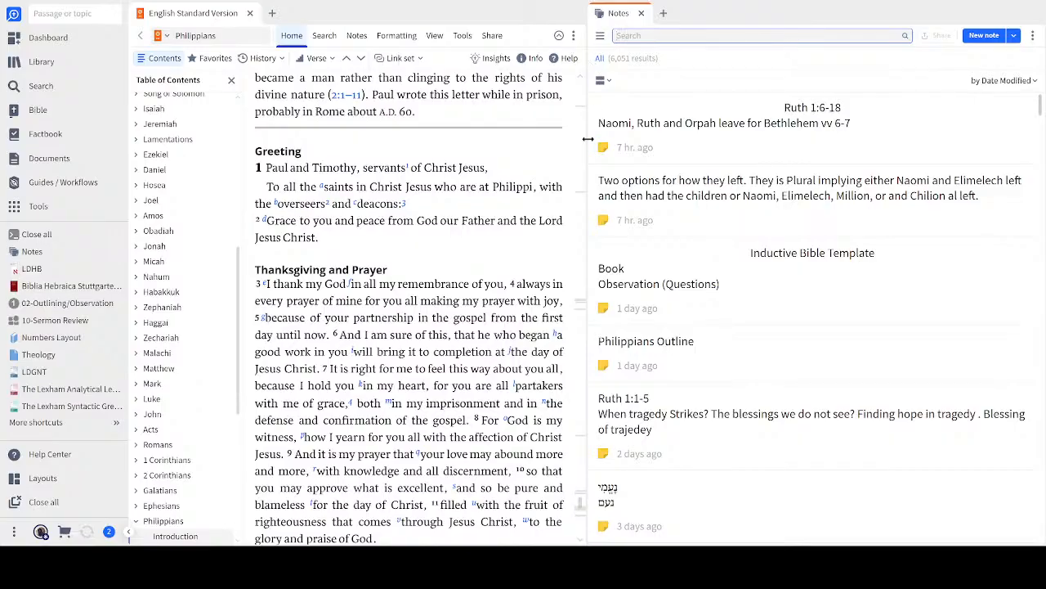
Step: Open the Inductive Bible Template note and select the two entries listed under Key Words (repetition)
{"action": "left_click", "coordinate": [736, 290]}
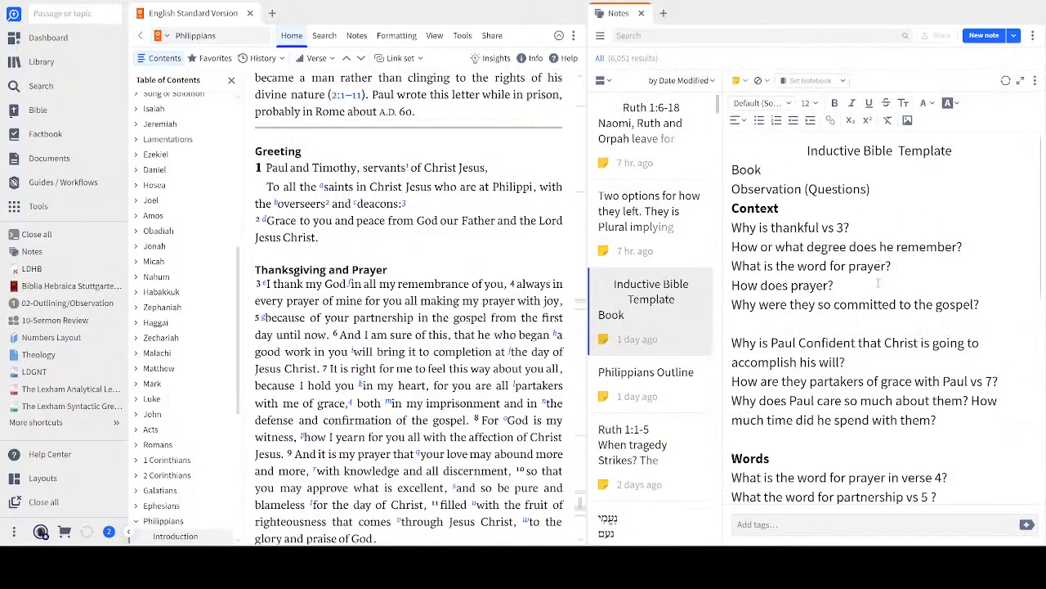
{"action": "scroll", "coordinate": [858, 307], "scroll_direction": "down", "scroll_amount": 8}
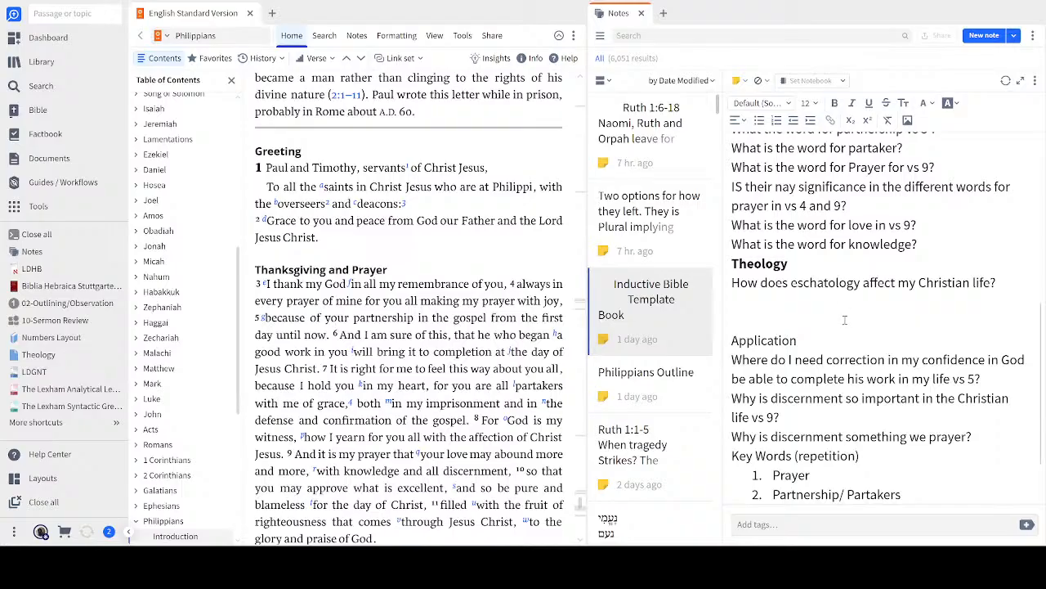
{"action": "scroll", "coordinate": [850, 312], "scroll_direction": "down", "scroll_amount": 2}
{"action": "left_click_drag", "start_coordinate": [770, 399], "coordinate": [926, 418]}
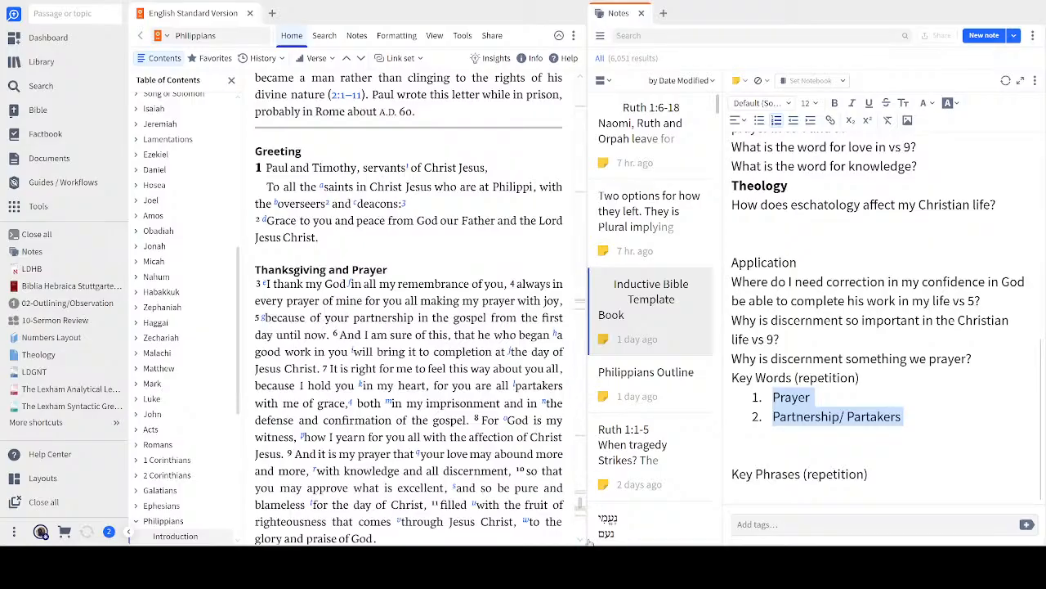
Step: Show the highlighting palettes beside Philippians 1, check the Custom Highlight styles, and leave all palettes collapsed
{"action": "scroll", "coordinate": [408, 384], "scroll_direction": "down", "scroll_amount": 1}
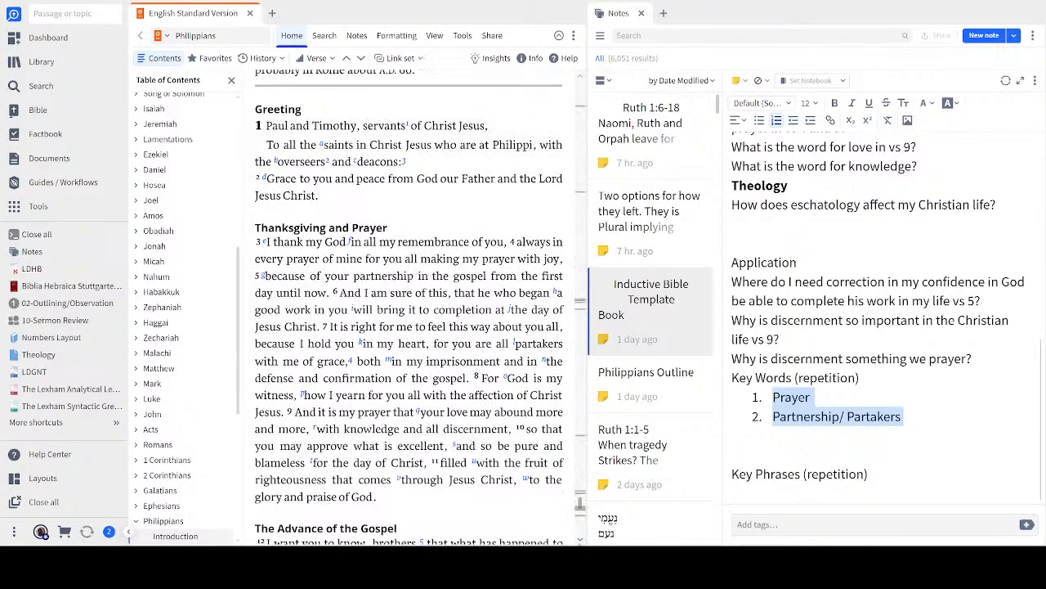
{"action": "scroll", "coordinate": [408, 344], "scroll_direction": "down", "scroll_amount": 1}
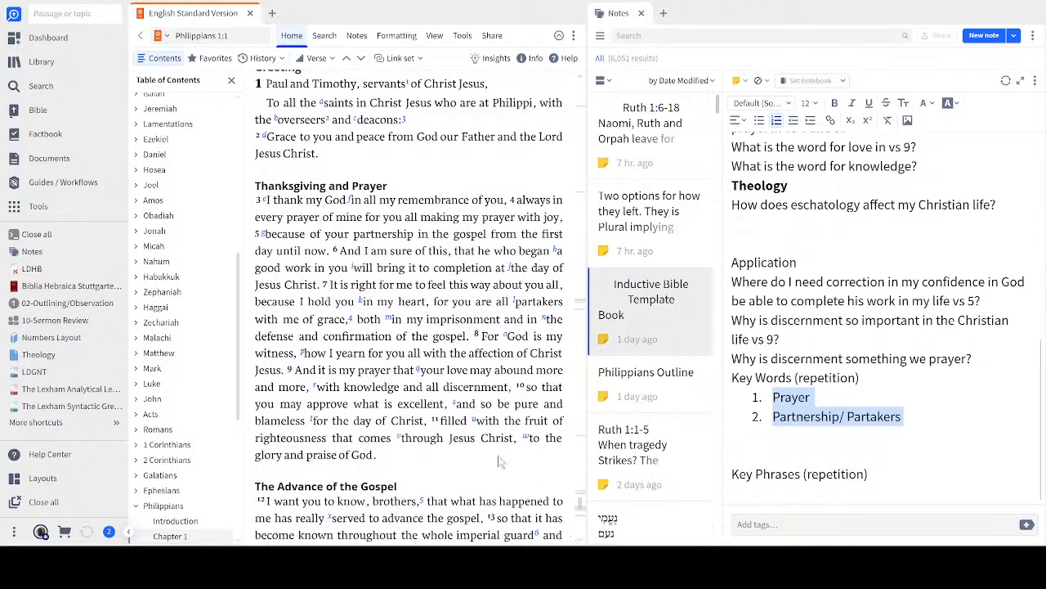
{"action": "left_click", "coordinate": [357, 41]}
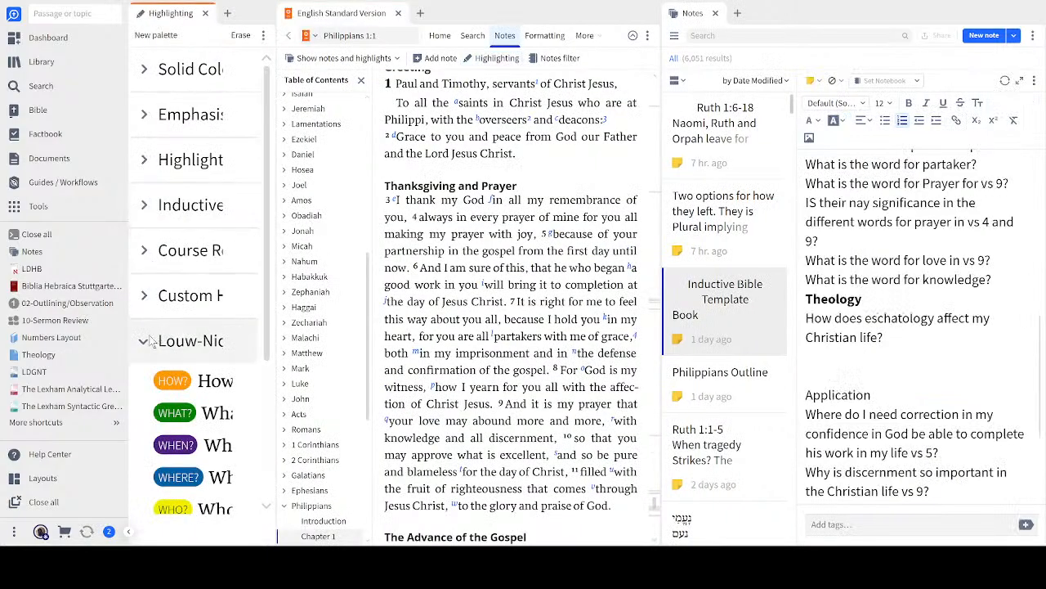
{"action": "left_click", "coordinate": [143, 346]}
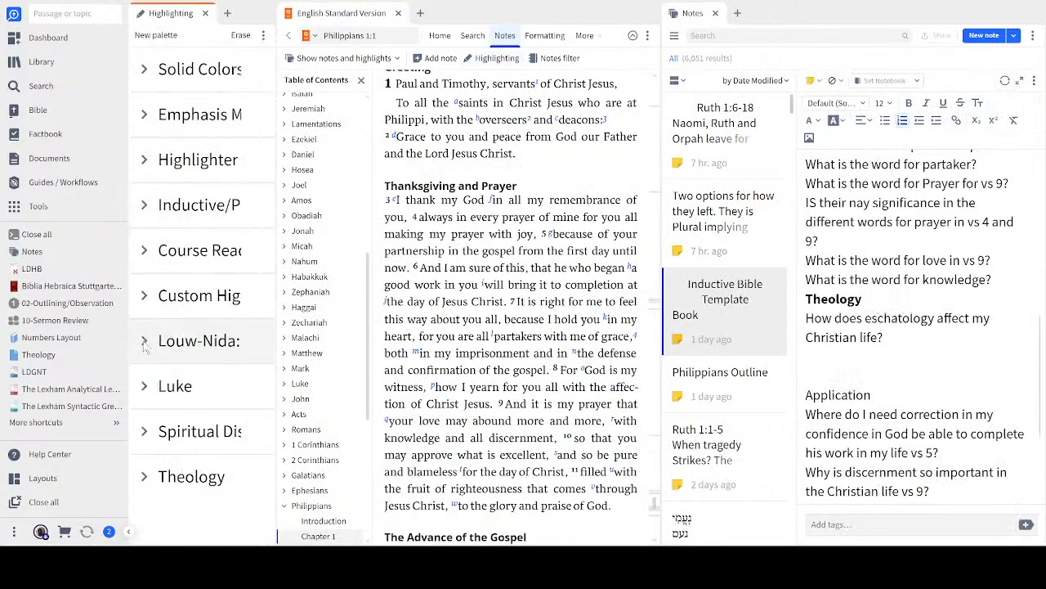
{"action": "left_click", "coordinate": [145, 298]}
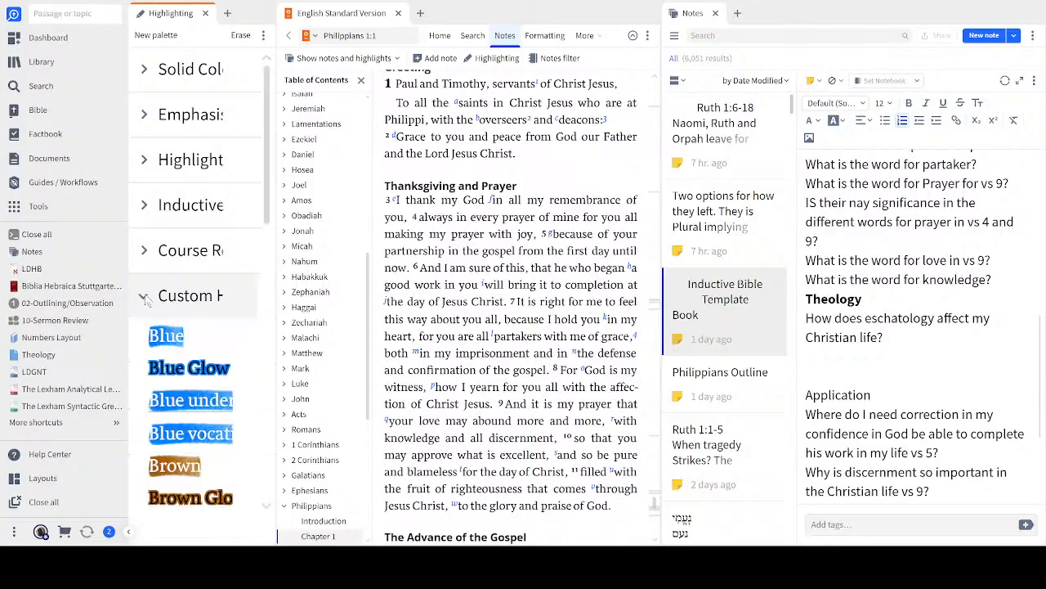
{"action": "left_click", "coordinate": [145, 299]}
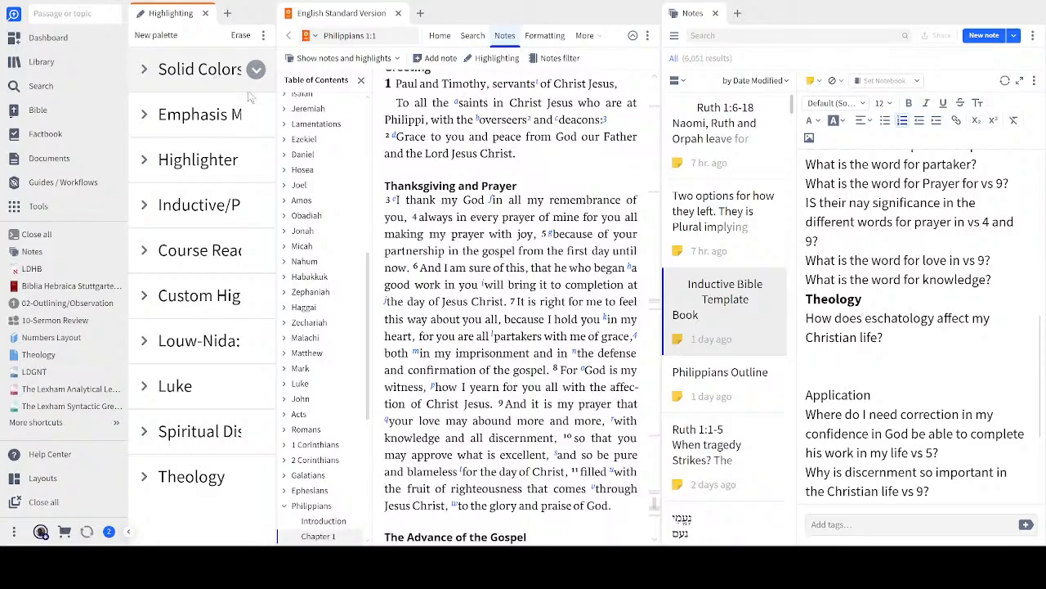
Step: Create a new highlighting palette named LBS Highlight
{"action": "left_click", "coordinate": [161, 36]}
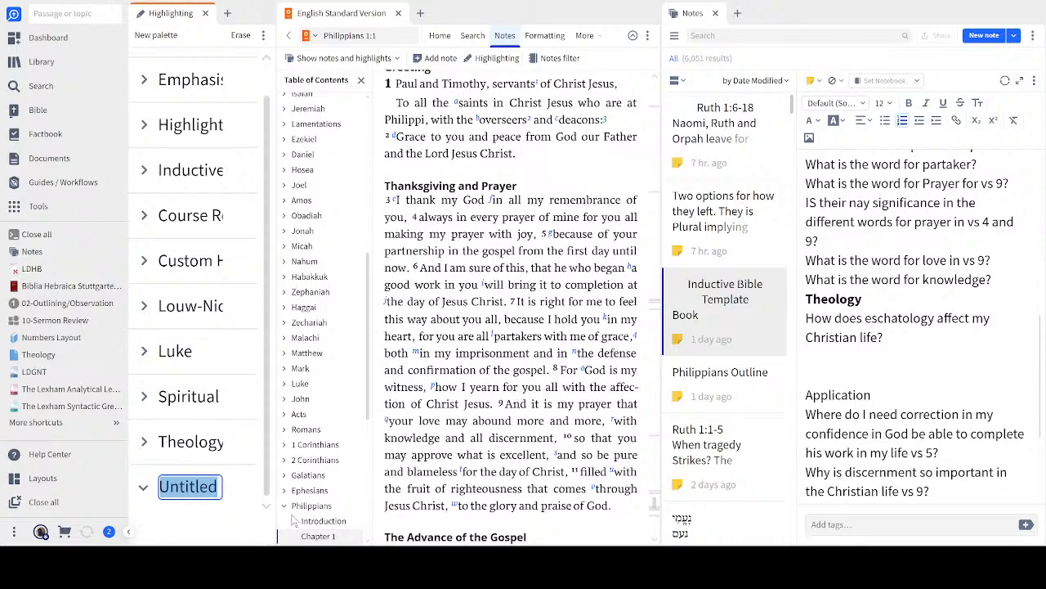
{"action": "type", "text": "Custome"}
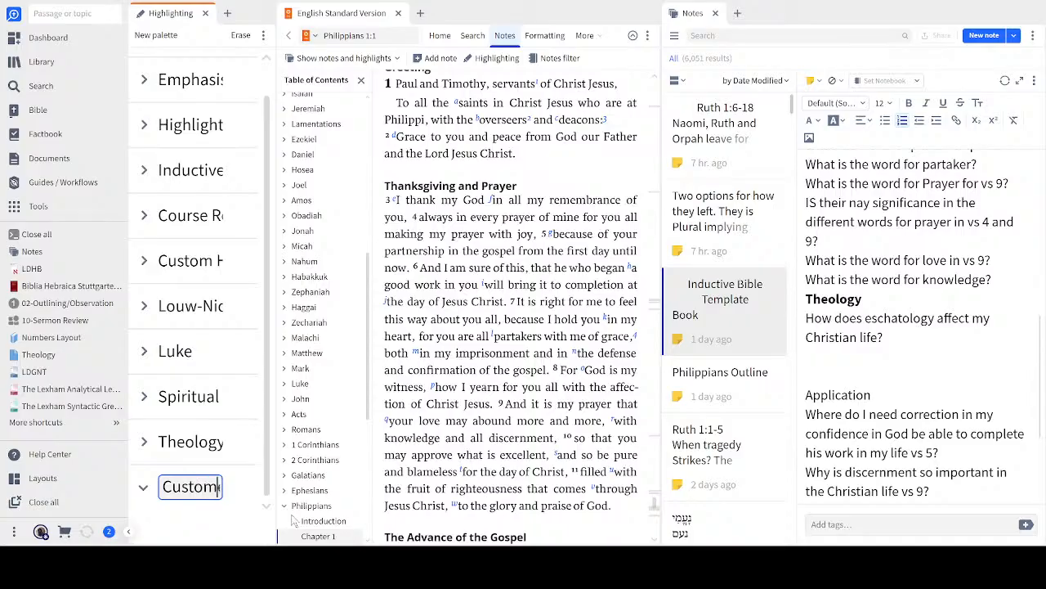
{"action": "type", "text": " Hi"}
{"action": "key", "text": "BackSpace"}
{"action": "key", "text": "BackSpace"}
{"action": "key", "text": "BackSpace"}
{"action": "key", "text": "BackSpace"}
{"action": "key", "text": "BackSpace"}
{"action": "key", "text": "BackSpace"}
{"action": "key", "text": "BackSpace"}
{"action": "key", "text": "BackSpace"}
{"action": "key", "text": "BackSpace"}
{"action": "type", "text": "H Tut"}
{"action": "key", "text": "BackSpace"}
{"action": "key", "text": "BackSpace"}
{"action": "key", "text": "BackSpace"}
{"action": "key", "text": "BackSpace"}
{"action": "key", "text": "BackSpace"}
{"action": "key", "text": "BackSpace"}
{"action": "type", "text": "LB"}
{"action": "type", "text": "S Hi"}
{"action": "type", "text": "ghlight"}
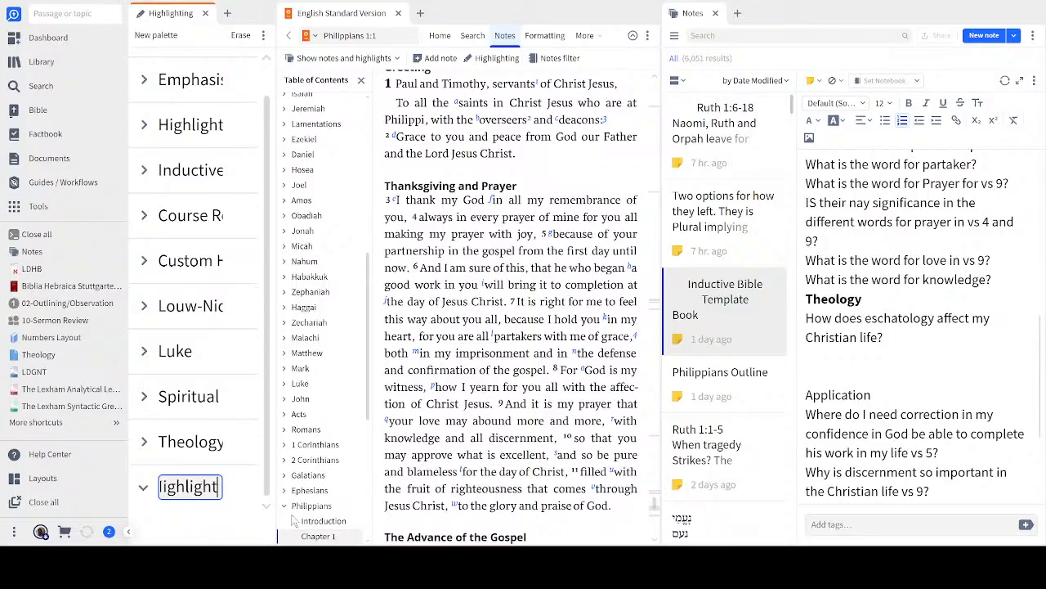
{"action": "key", "text": "Return"}
Step: Examine the numbered styles in the Theology highlighting palette and collapse it again
{"action": "mouse_move", "coordinate": [237, 495]}
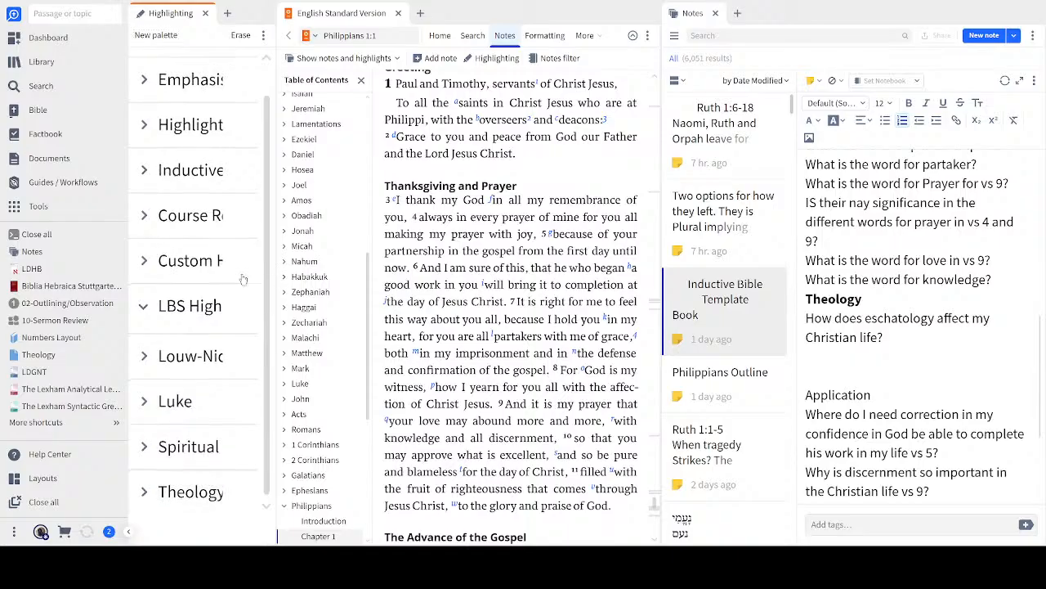
{"action": "left_click", "coordinate": [148, 491]}
{"action": "scroll", "coordinate": [160, 397], "scroll_direction": "down", "scroll_amount": 3}
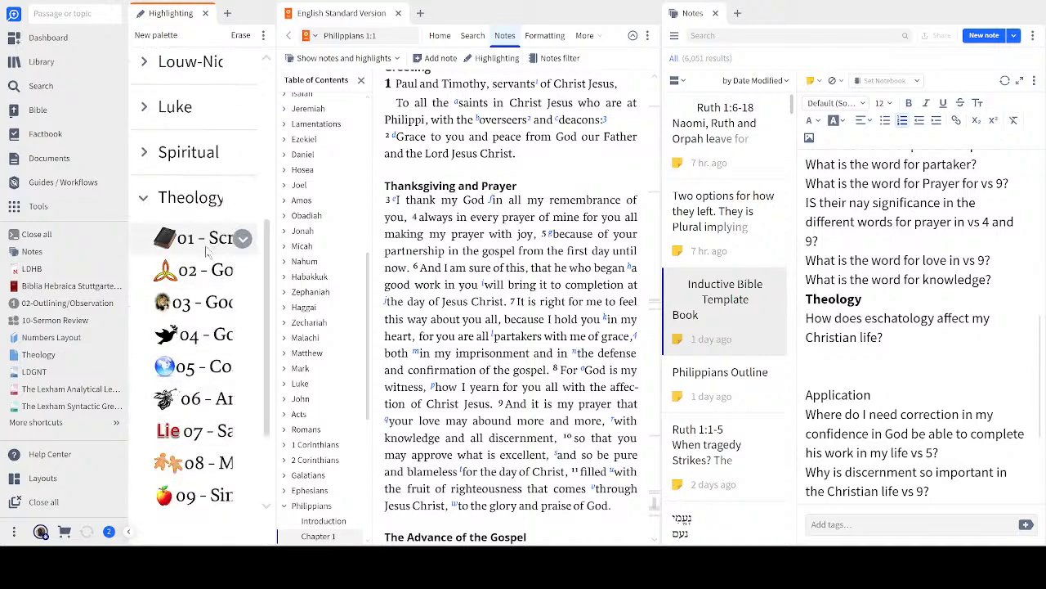
{"action": "scroll", "coordinate": [203, 360], "scroll_direction": "down", "scroll_amount": 3}
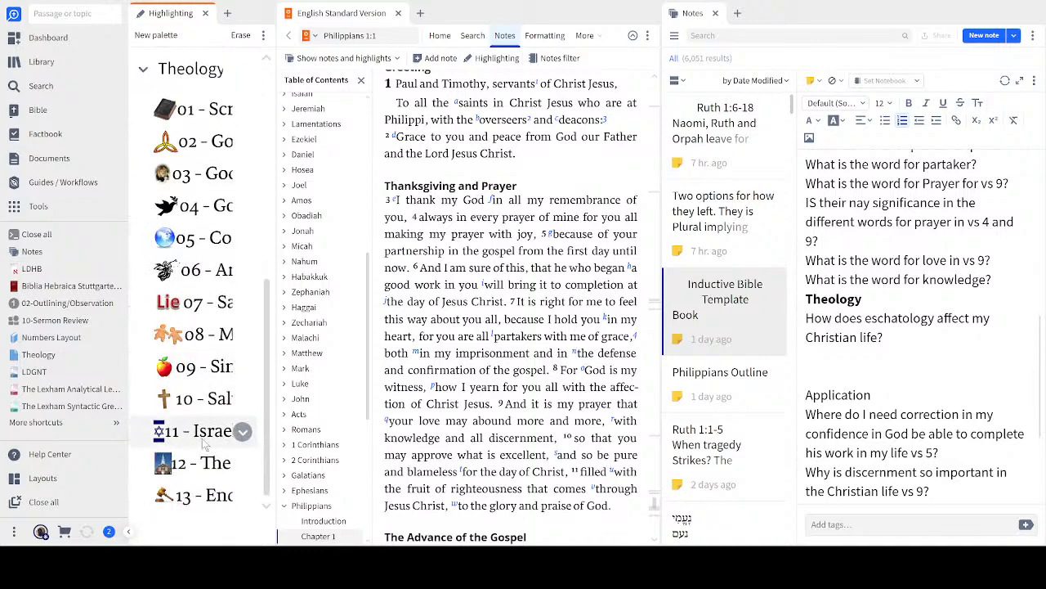
{"action": "scroll", "coordinate": [194, 288], "scroll_direction": "up", "scroll_amount": 4}
{"action": "scroll", "coordinate": [193, 287], "scroll_direction": "down", "scroll_amount": 2}
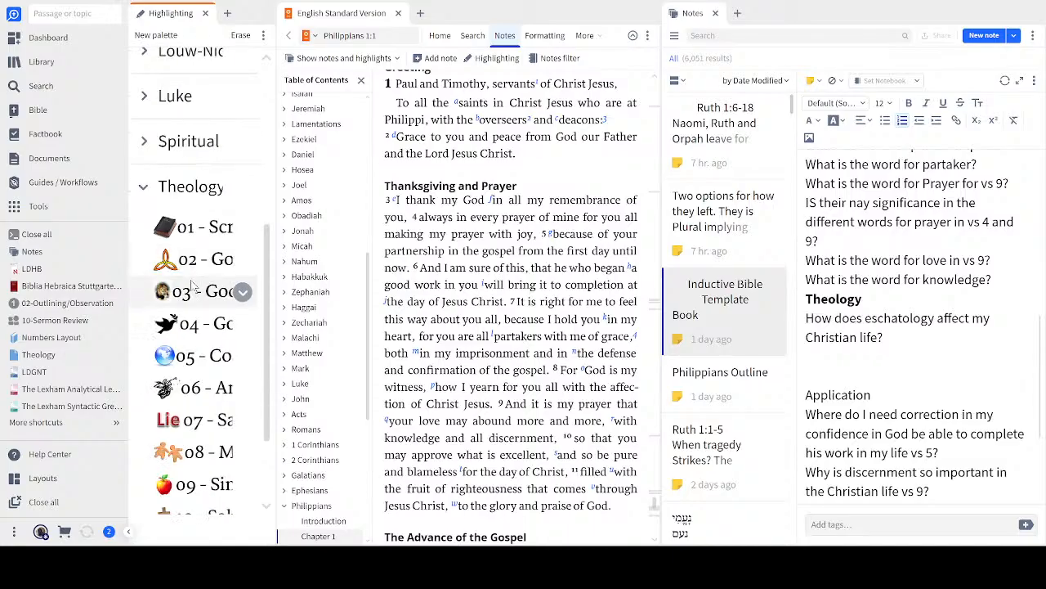
{"action": "scroll", "coordinate": [194, 288], "scroll_direction": "down", "scroll_amount": 3}
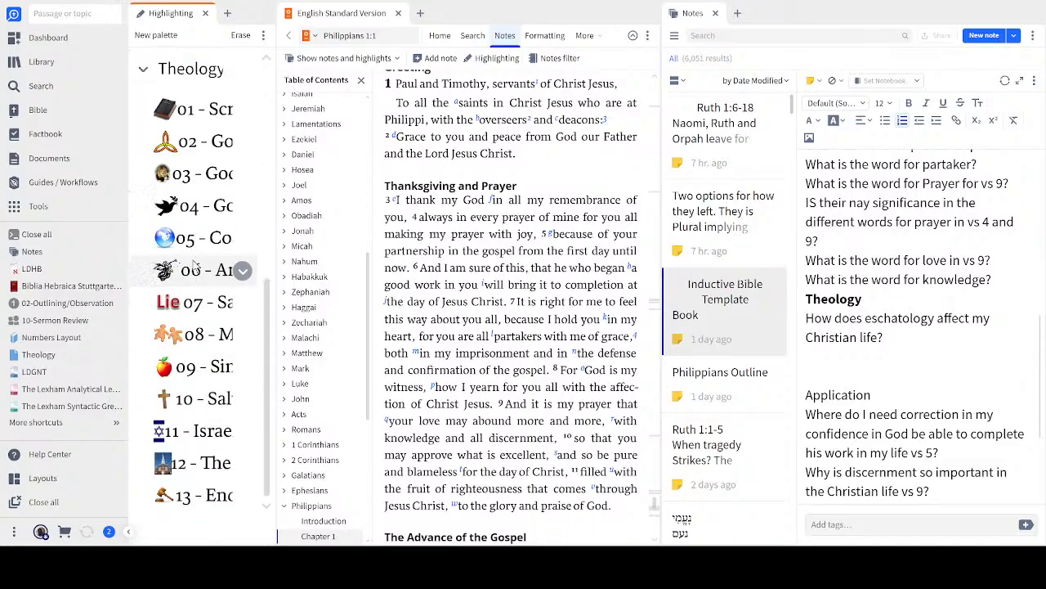
{"action": "left_click", "coordinate": [143, 73]}
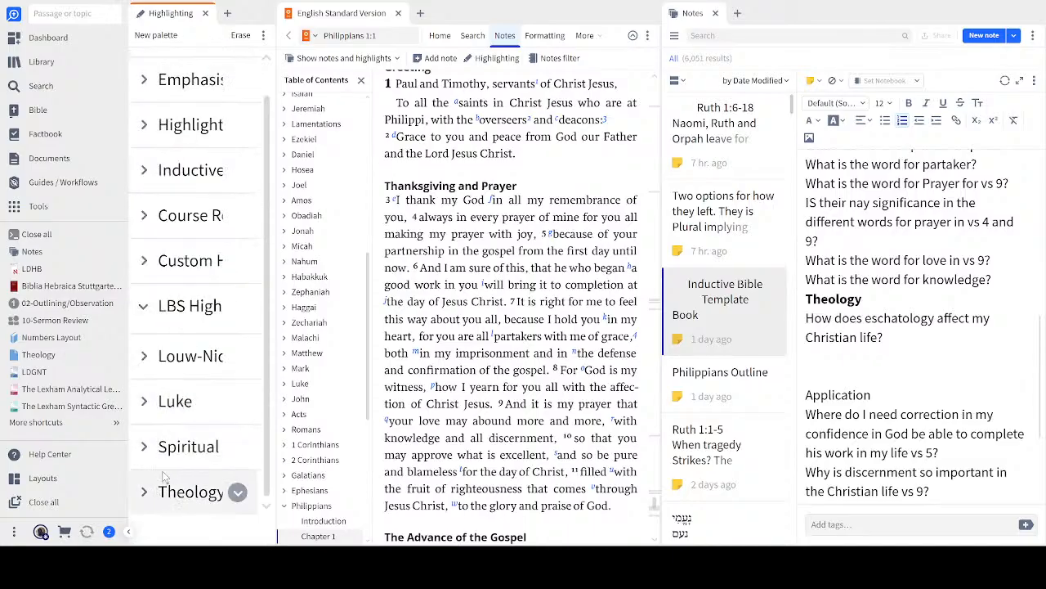
{"action": "scroll", "coordinate": [164, 476], "scroll_direction": "up", "scroll_amount": 1}
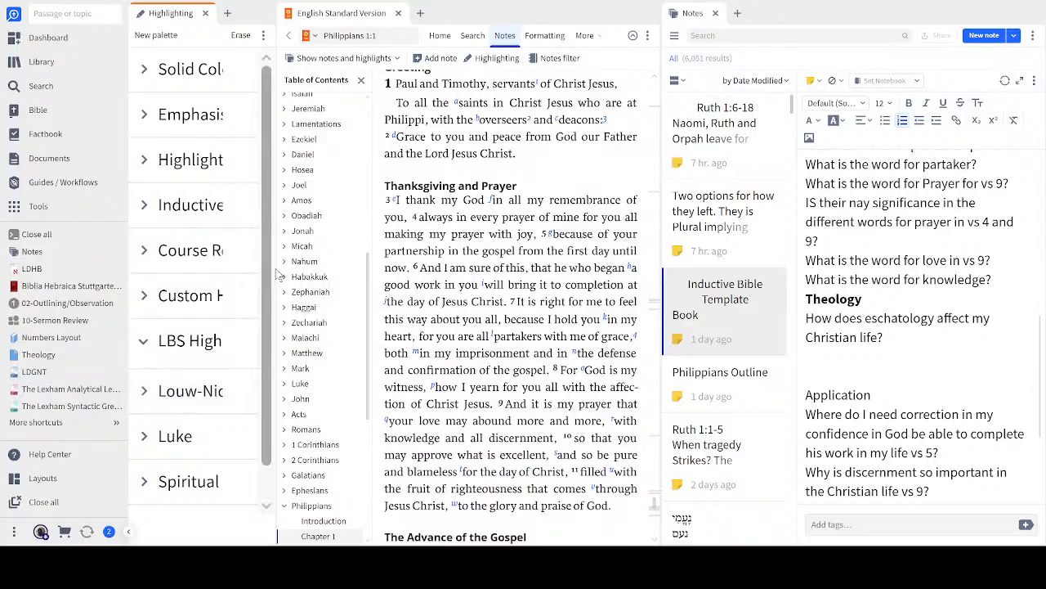
Step: Widen the Bible and Highlighting panes so that the full palette names are readable
{"action": "mouse_move", "coordinate": [278, 275]}
{"action": "left_mouse_down"}
{"action": "mouse_move", "coordinate": [411, 276]}
{"action": "mouse_move", "coordinate": [275, 276]}
{"action": "left_mouse_up"}
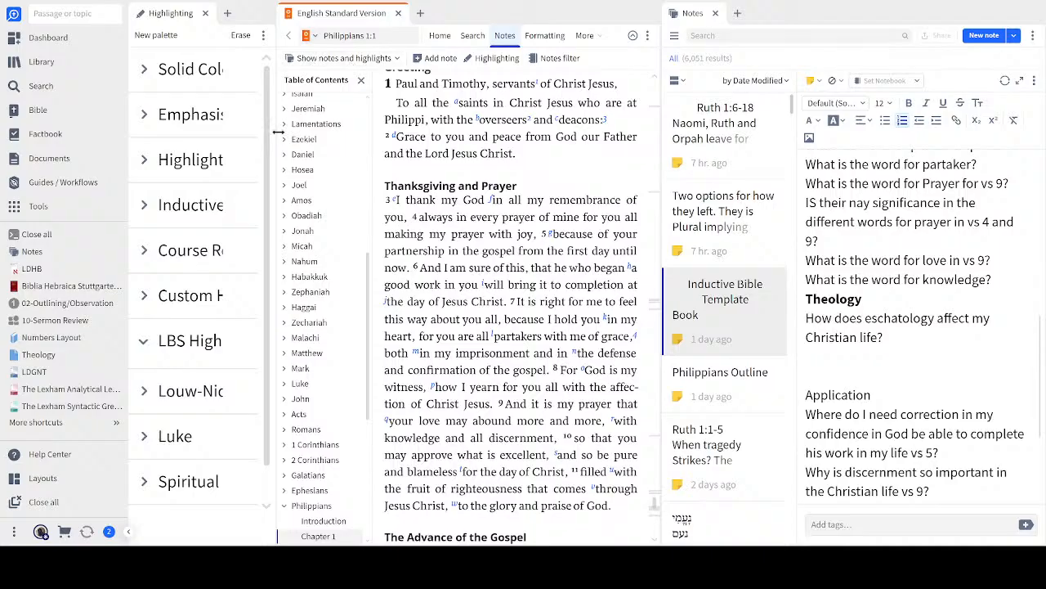
{"action": "left_click_drag", "start_coordinate": [277, 133], "coordinate": [278, 155]}
{"action": "left_click", "coordinate": [282, 233]}
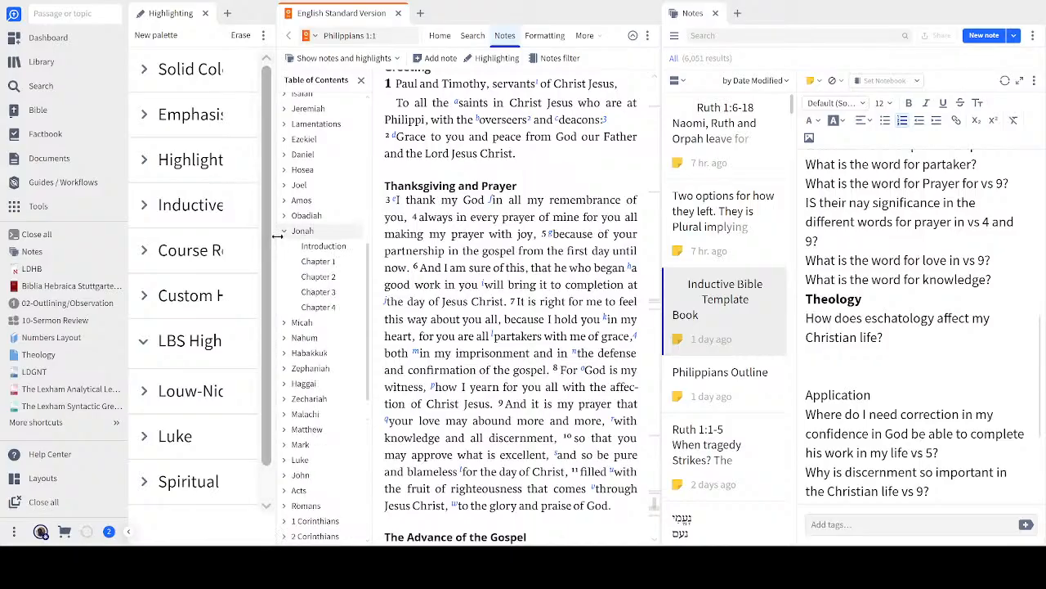
{"action": "mouse_move", "coordinate": [276, 238]}
{"action": "left_mouse_down"}
{"action": "mouse_move", "coordinate": [398, 236]}
{"action": "mouse_move", "coordinate": [276, 237]}
{"action": "left_mouse_up"}
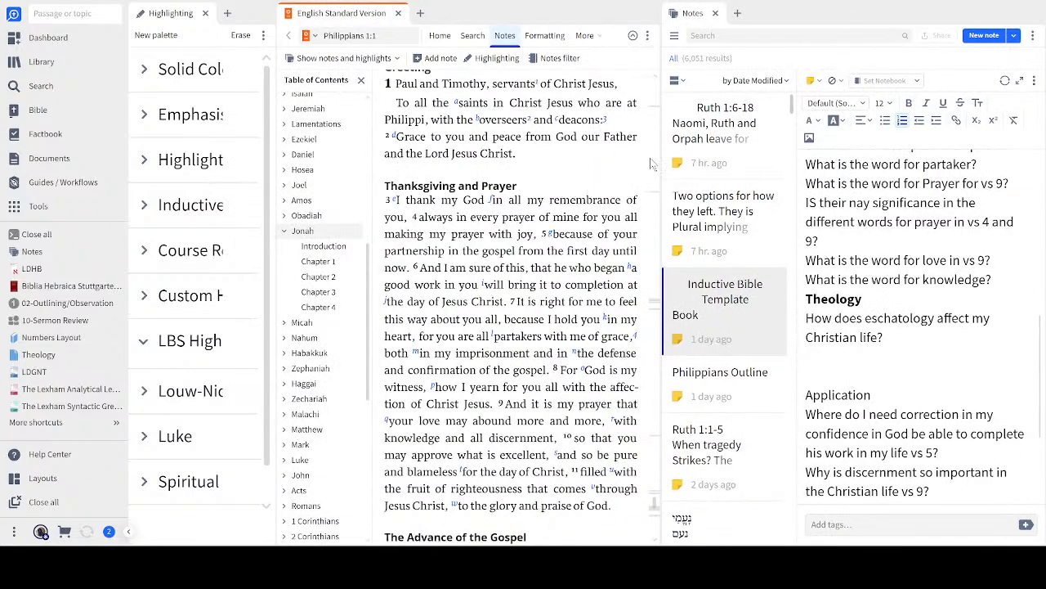
{"action": "left_click_drag", "start_coordinate": [728, 161], "coordinate": [757, 161]}
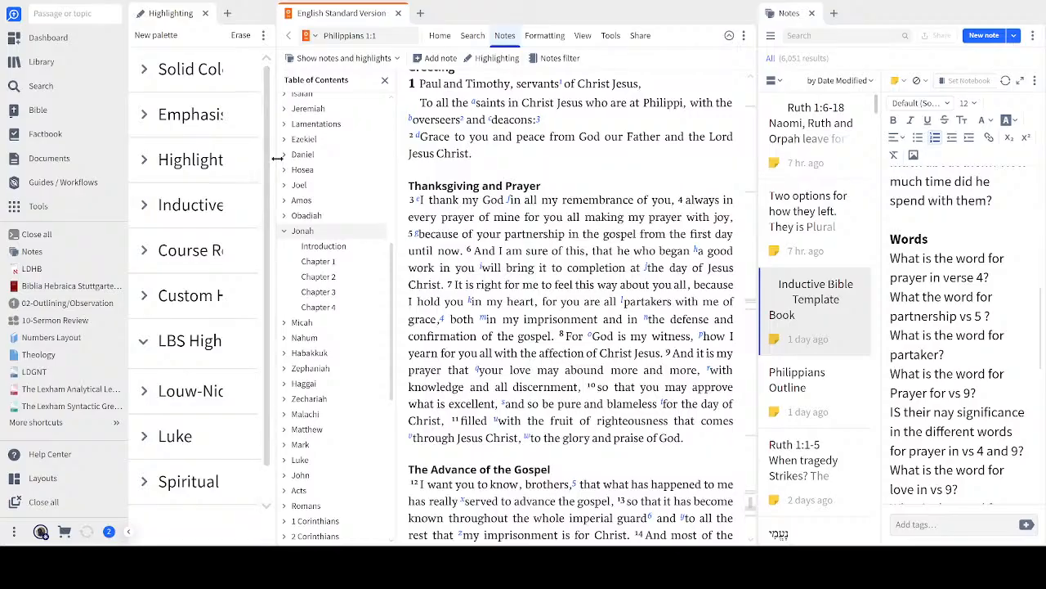
{"action": "left_click_drag", "start_coordinate": [315, 161], "coordinate": [364, 168]}
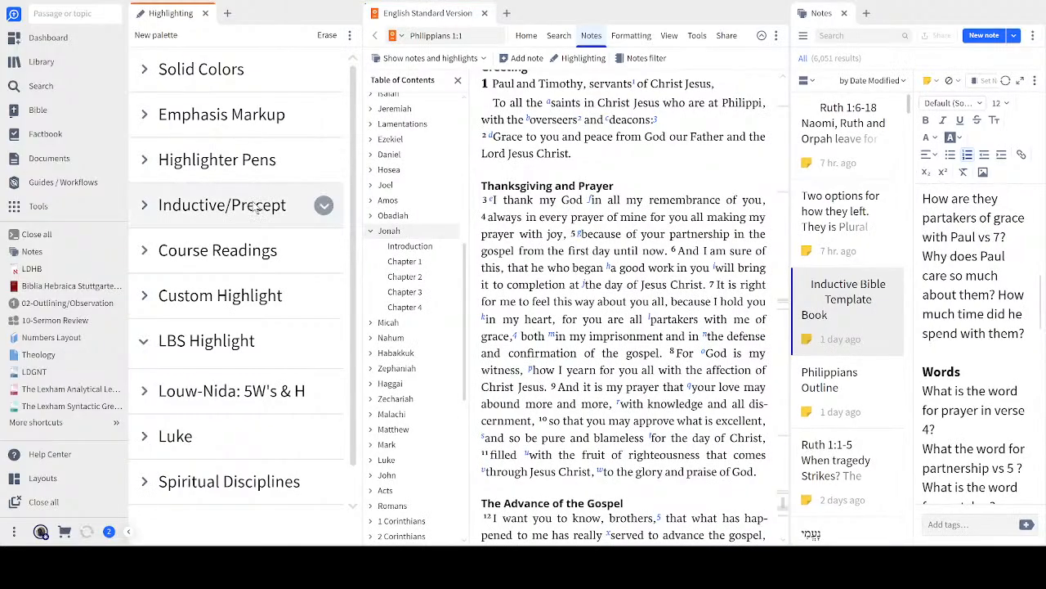
Step: Start a new highlighting style in the LBS Highlight palette and show its font styling options
{"action": "scroll", "coordinate": [258, 209], "scroll_direction": "down", "scroll_amount": 1}
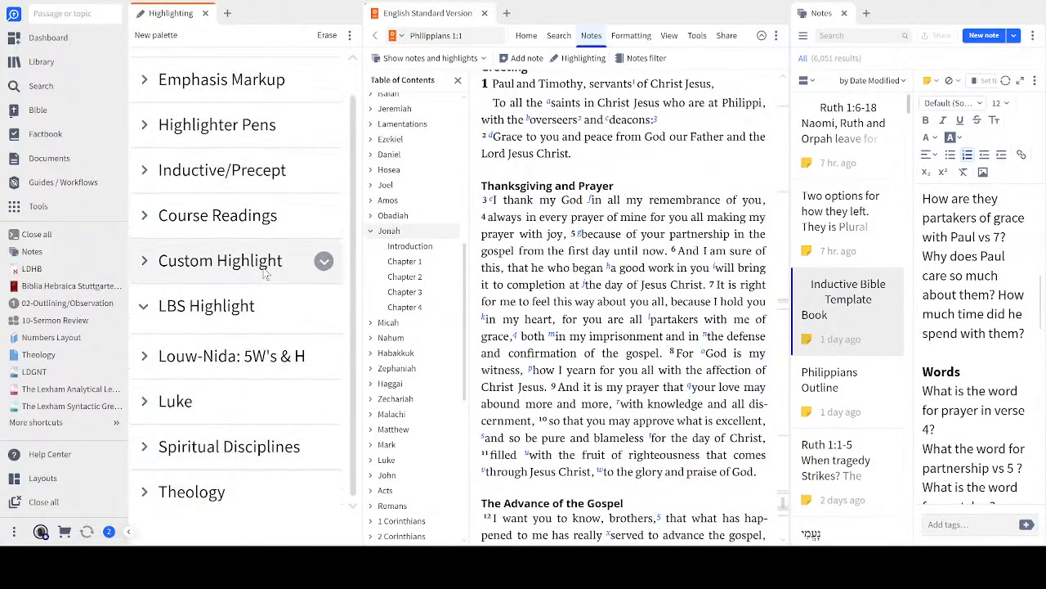
{"action": "left_click", "coordinate": [144, 313]}
{"action": "left_click", "coordinate": [147, 318]}
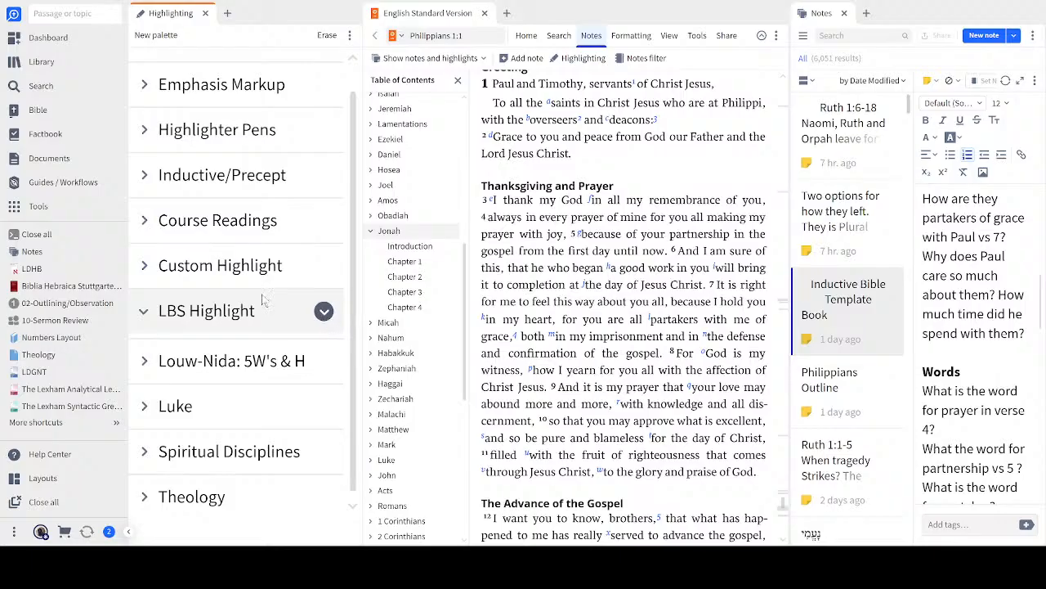
{"action": "left_click", "coordinate": [210, 138]}
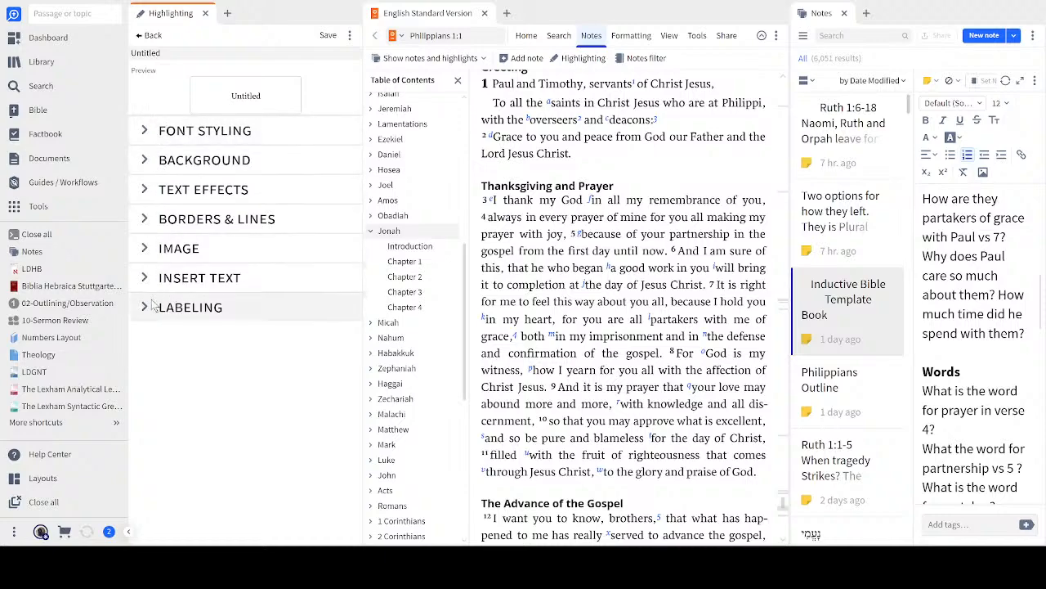
{"action": "left_click", "coordinate": [145, 133]}
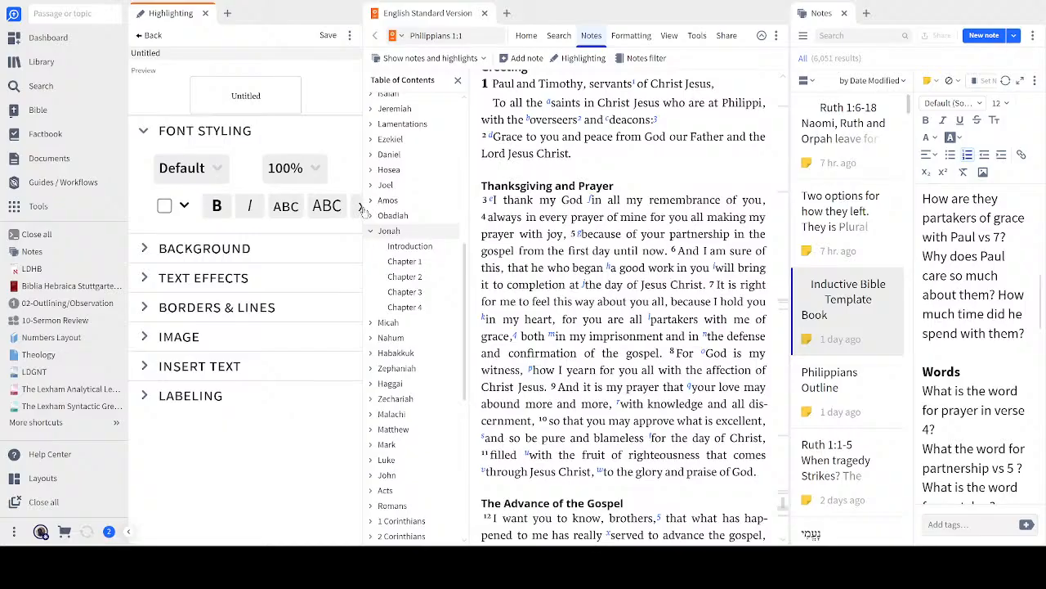
Step: Group the Notes tab with the English Standard Version tab and widen the style editor to show all font options
{"action": "left_click_drag", "start_coordinate": [421, 204], "coordinate": [522, 206]}
{"action": "left_click_drag", "start_coordinate": [366, 205], "coordinate": [467, 206]}
{"action": "left_click_drag", "start_coordinate": [879, 198], "coordinate": [905, 204]}
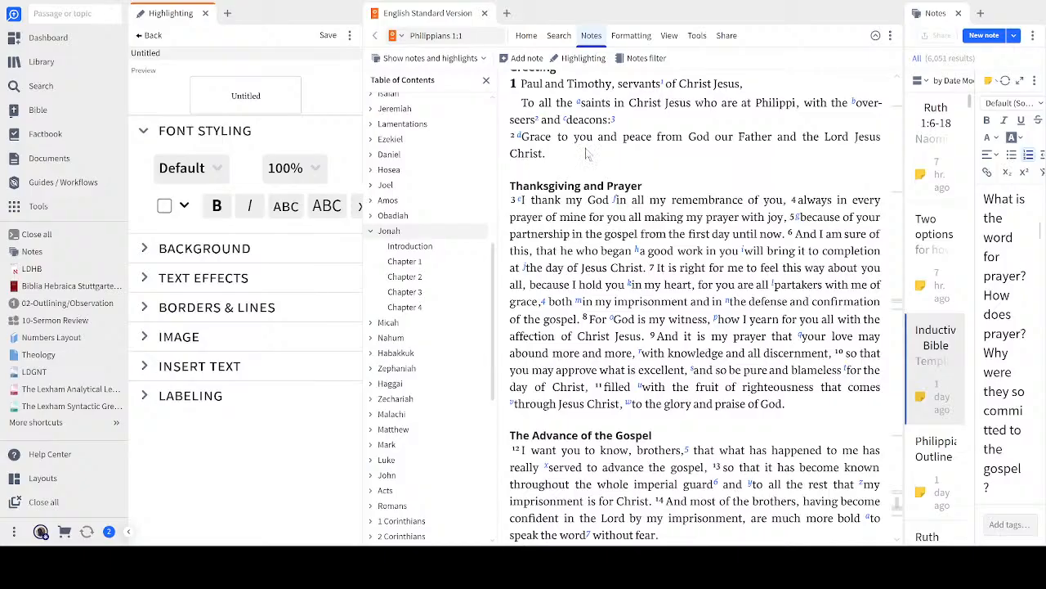
{"action": "left_click", "coordinate": [953, 18]}
{"action": "left_click_drag", "start_coordinate": [564, 28], "coordinate": [534, 29]}
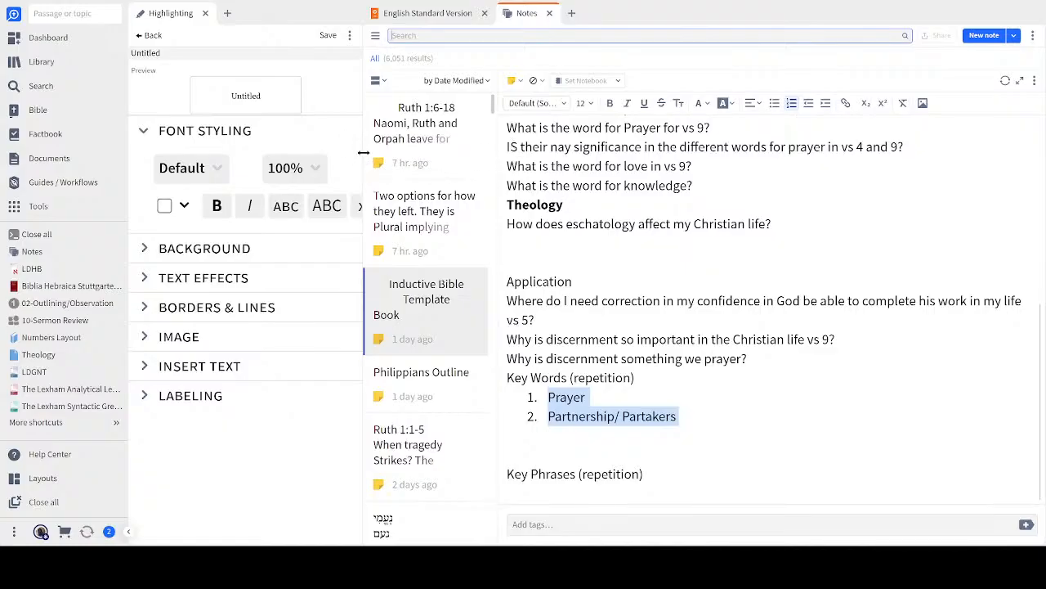
{"action": "left_click_drag", "start_coordinate": [363, 152], "coordinate": [594, 167]}
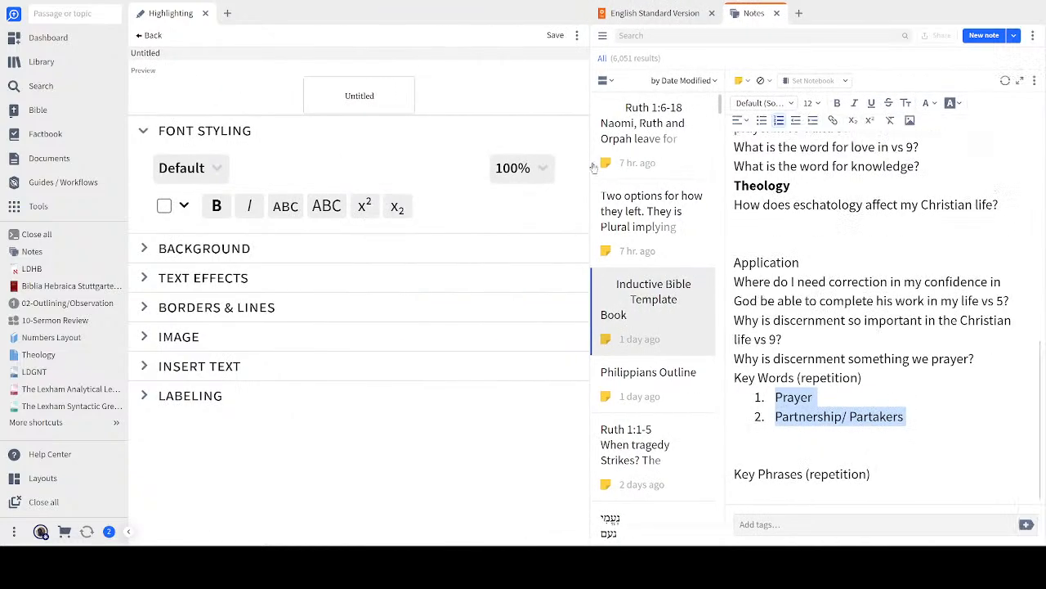
Step: Preview superscript on the new style, turn it back off, and name the style Crazy Highlight
{"action": "left_click", "coordinate": [359, 214]}
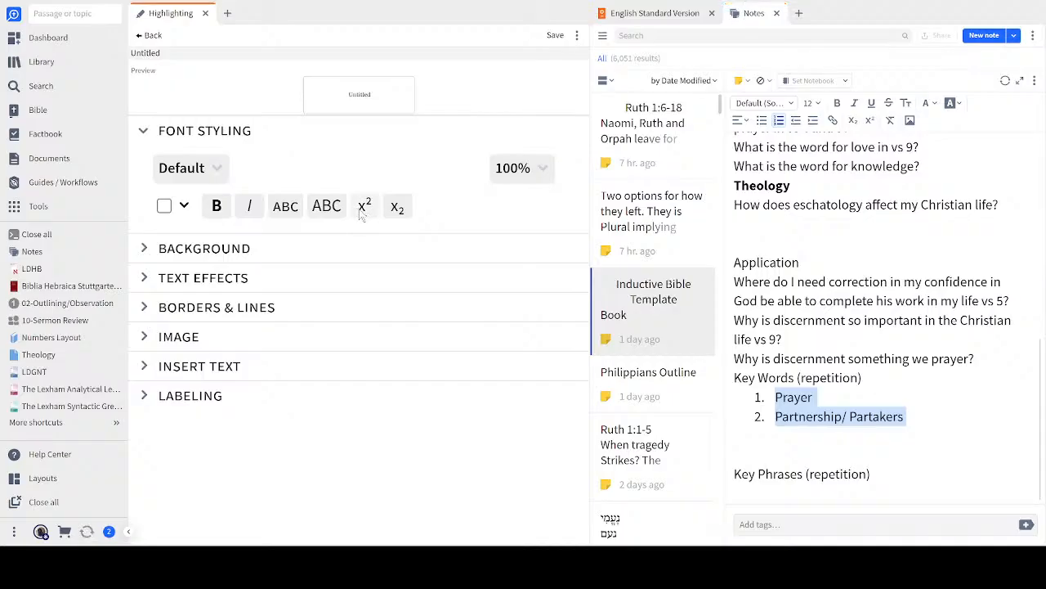
{"action": "left_click", "coordinate": [364, 213]}
{"action": "double_click", "coordinate": [158, 53]}
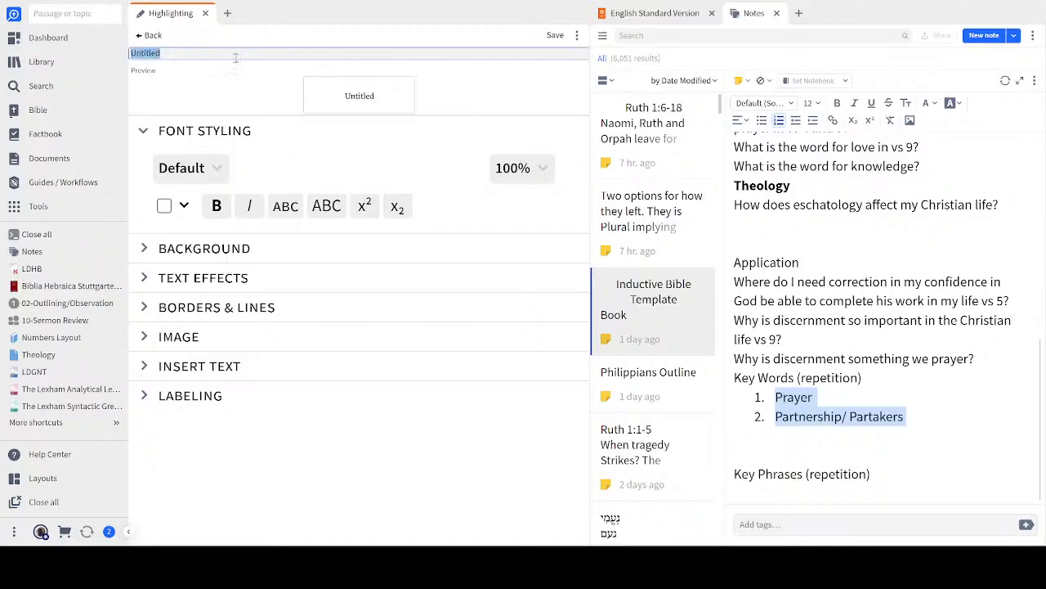
{"action": "type", "text": "Crazy Highlight"}
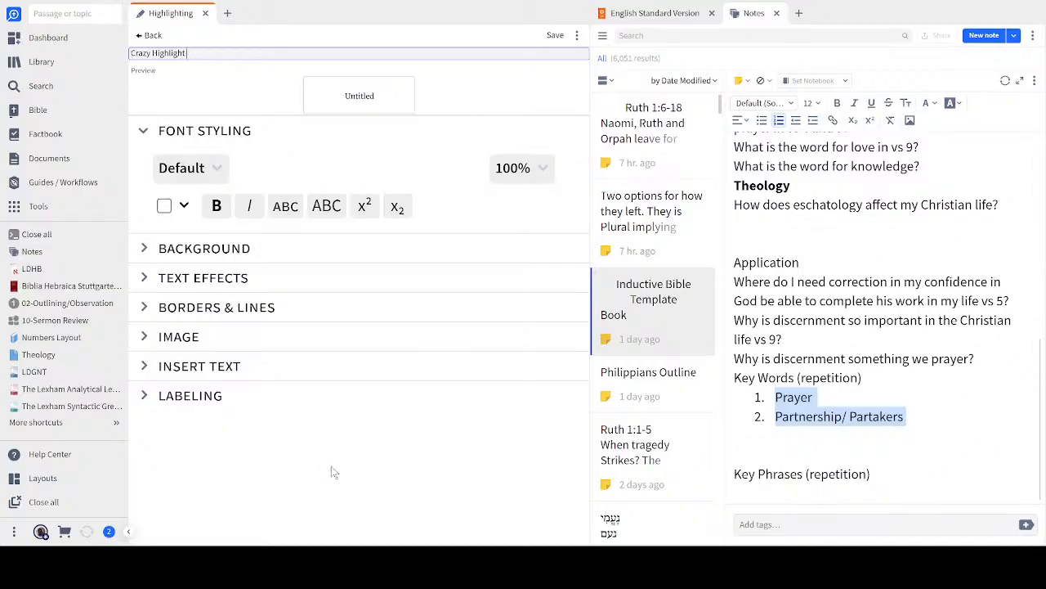
Step: Give the Crazy Highlight style a solid orange background
{"action": "left_click", "coordinate": [143, 250]}
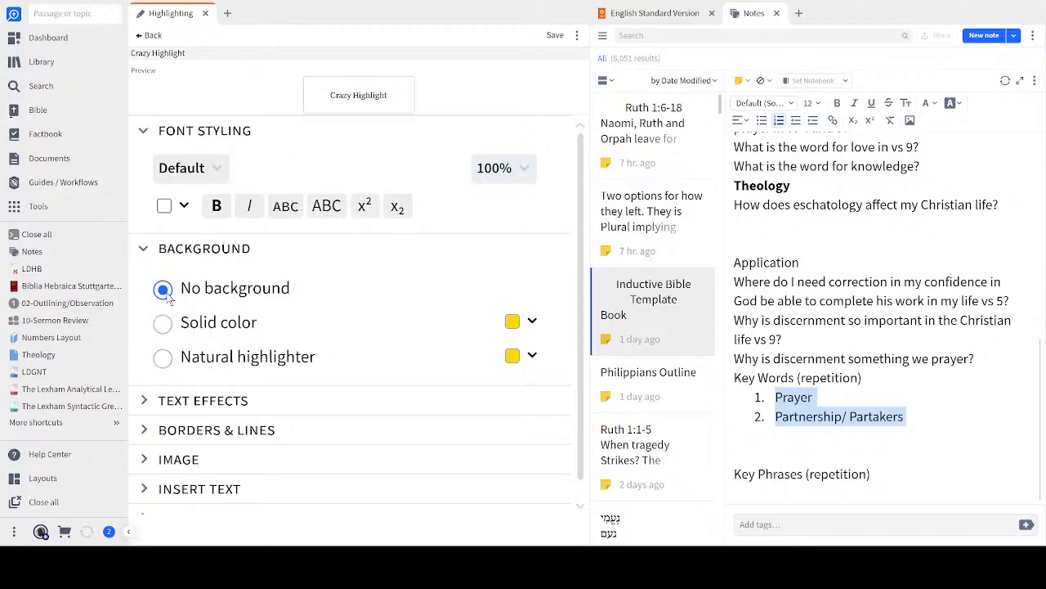
{"action": "left_click", "coordinate": [163, 324]}
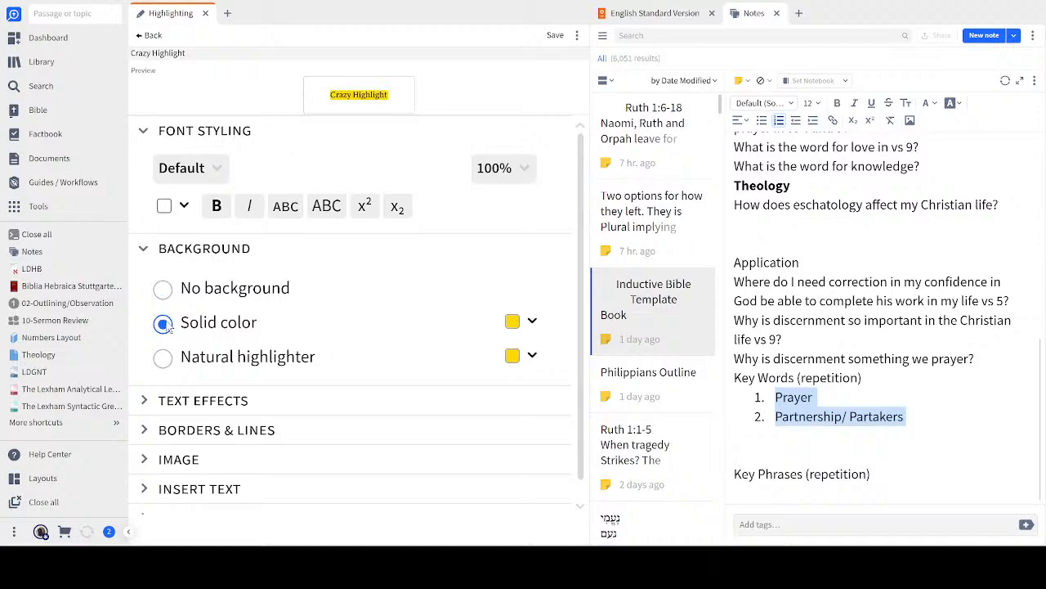
{"action": "left_click", "coordinate": [513, 325]}
{"action": "left_click", "coordinate": [413, 395]}
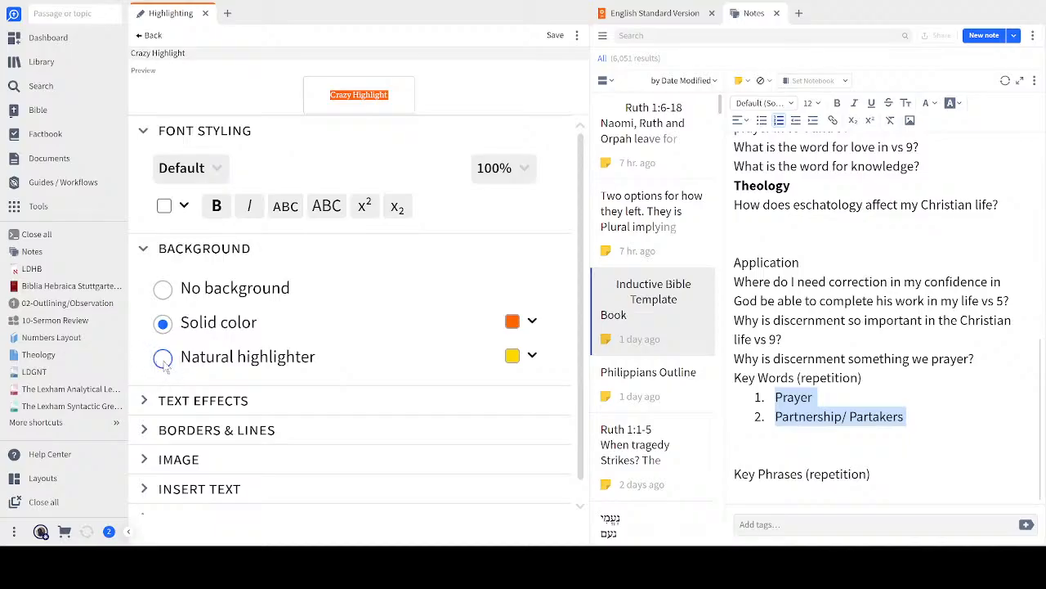
Step: Apply the Glow text effect to the style and set the glow color to light gray
{"action": "left_click", "coordinate": [147, 402]}
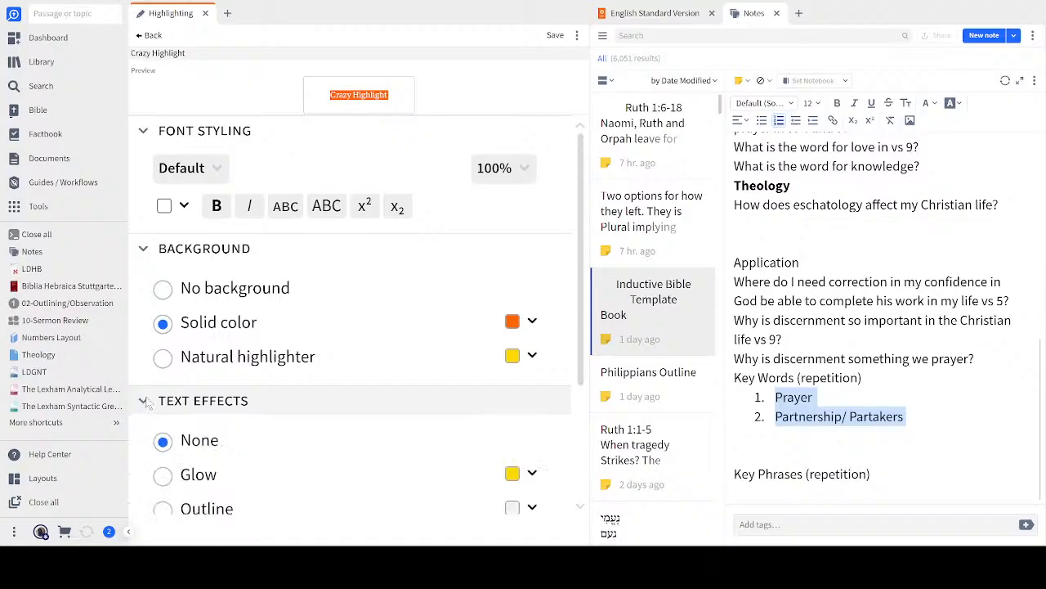
{"action": "scroll", "coordinate": [249, 429], "scroll_direction": "down", "scroll_amount": 3}
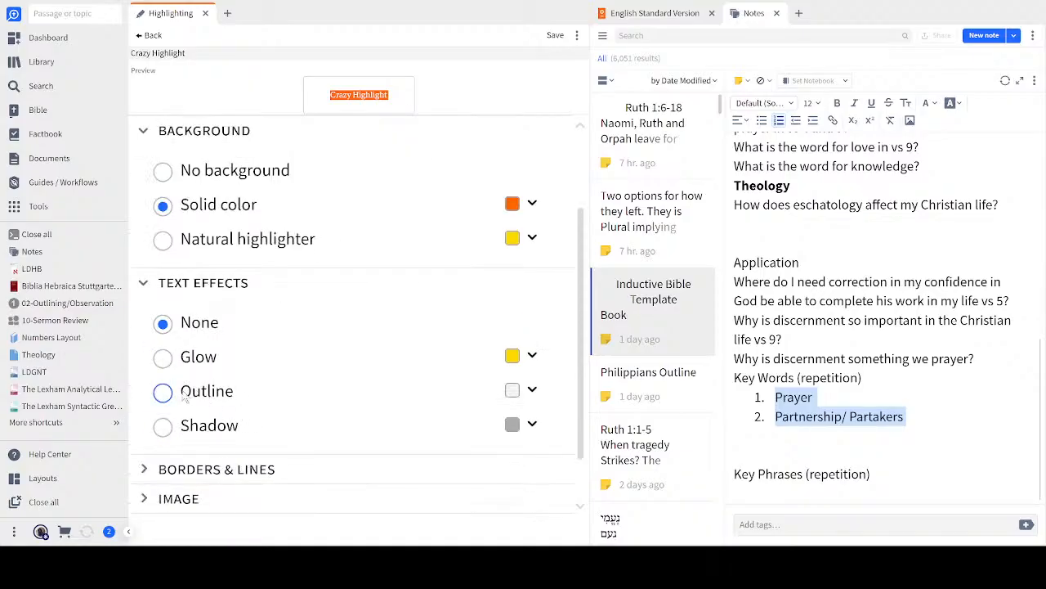
{"action": "left_click", "coordinate": [163, 360]}
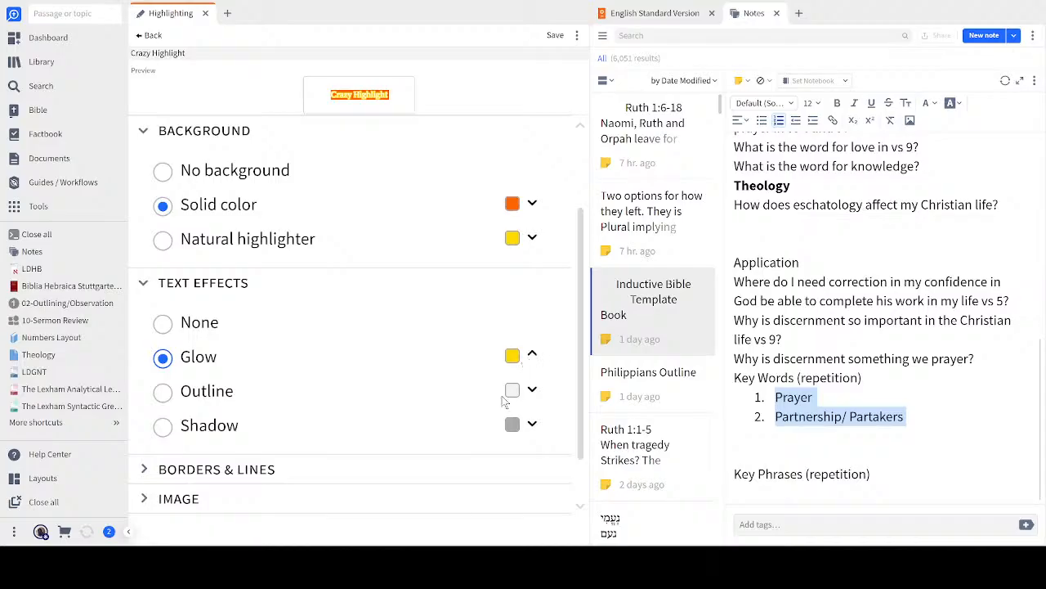
{"action": "left_click", "coordinate": [376, 390]}
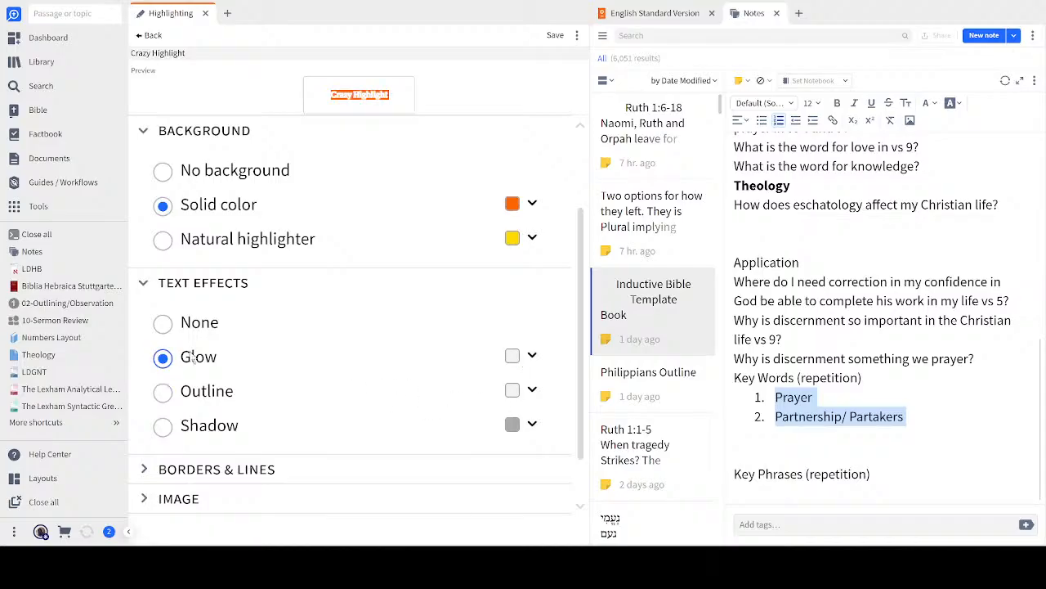
Step: Show the Borders & Lines options, then compare the background types and choose Natural highlighter in yellow
{"action": "scroll", "coordinate": [231, 394], "scroll_direction": "down", "scroll_amount": 2}
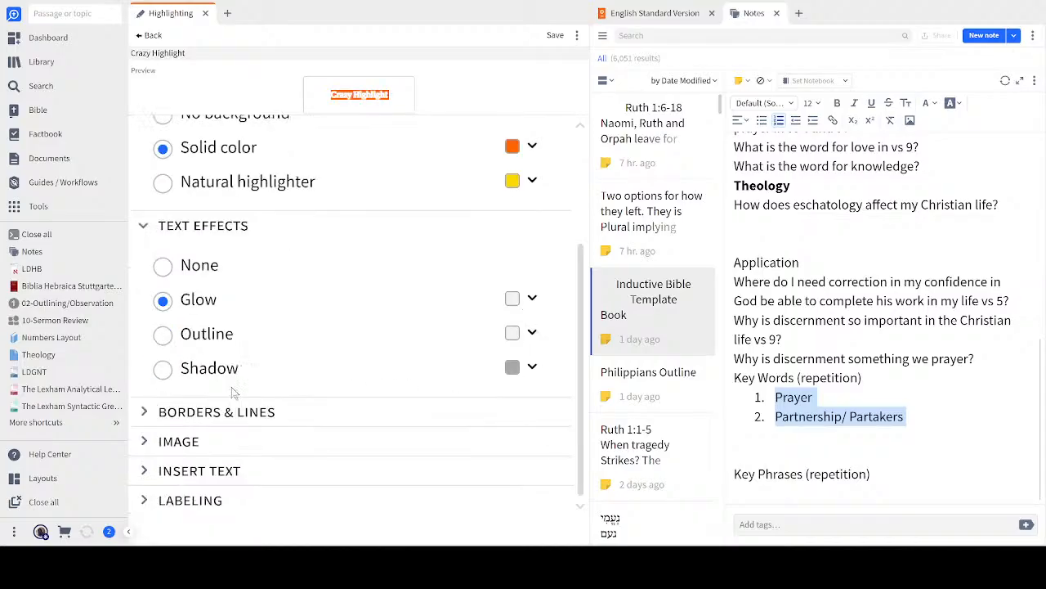
{"action": "left_click", "coordinate": [142, 415]}
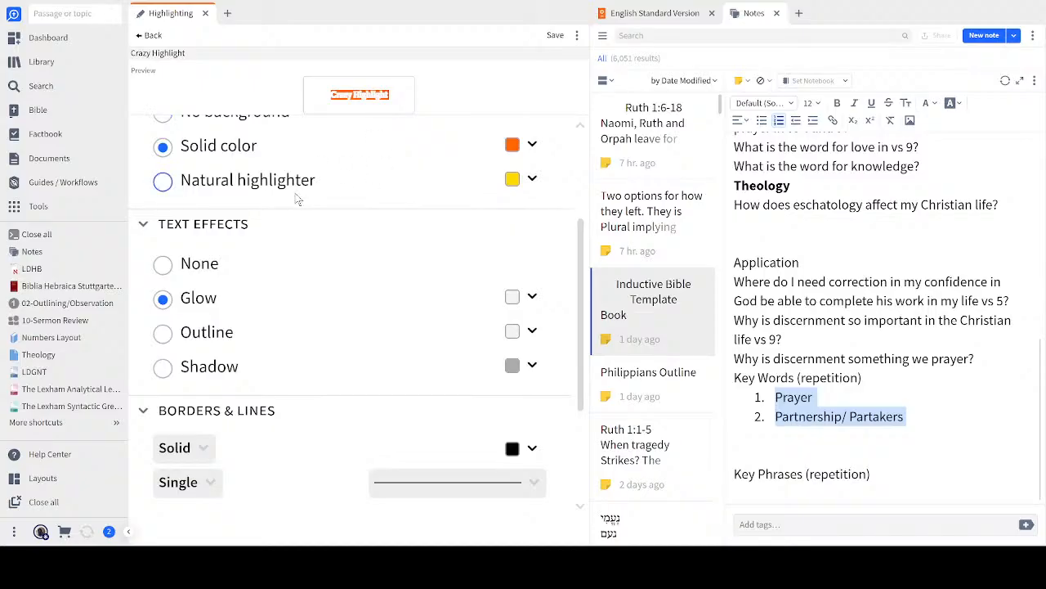
{"action": "scroll", "coordinate": [282, 208], "scroll_direction": "up", "scroll_amount": 3}
{"action": "left_click", "coordinate": [162, 230]}
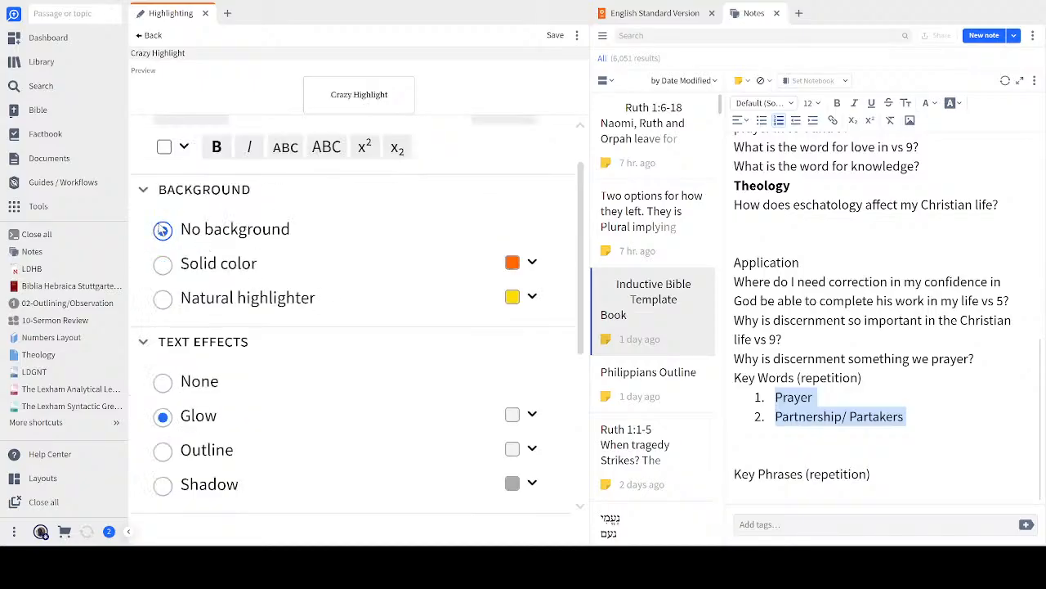
{"action": "left_click", "coordinate": [163, 264]}
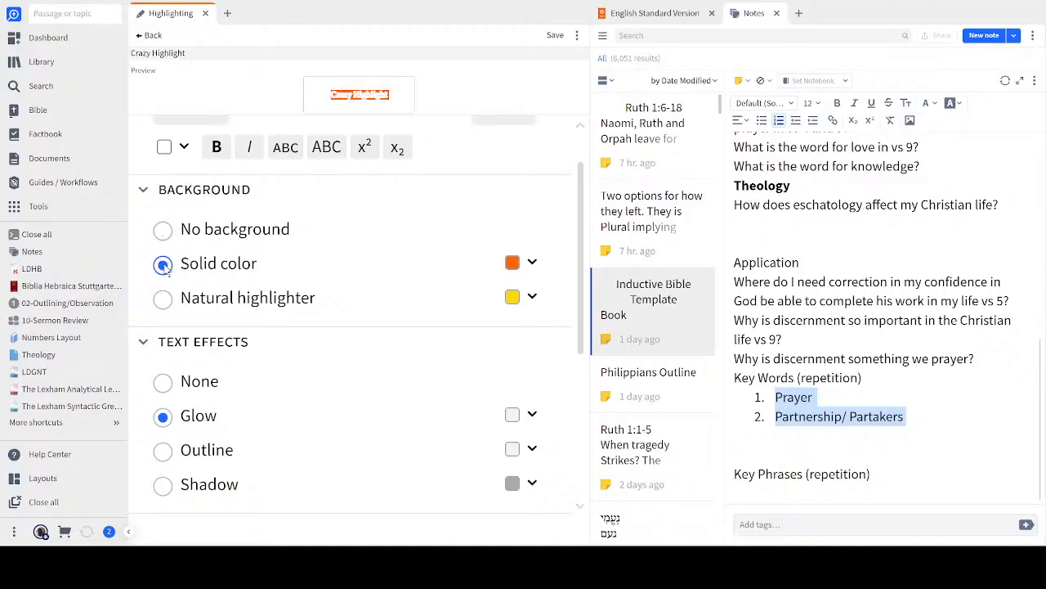
{"action": "left_click", "coordinate": [164, 302]}
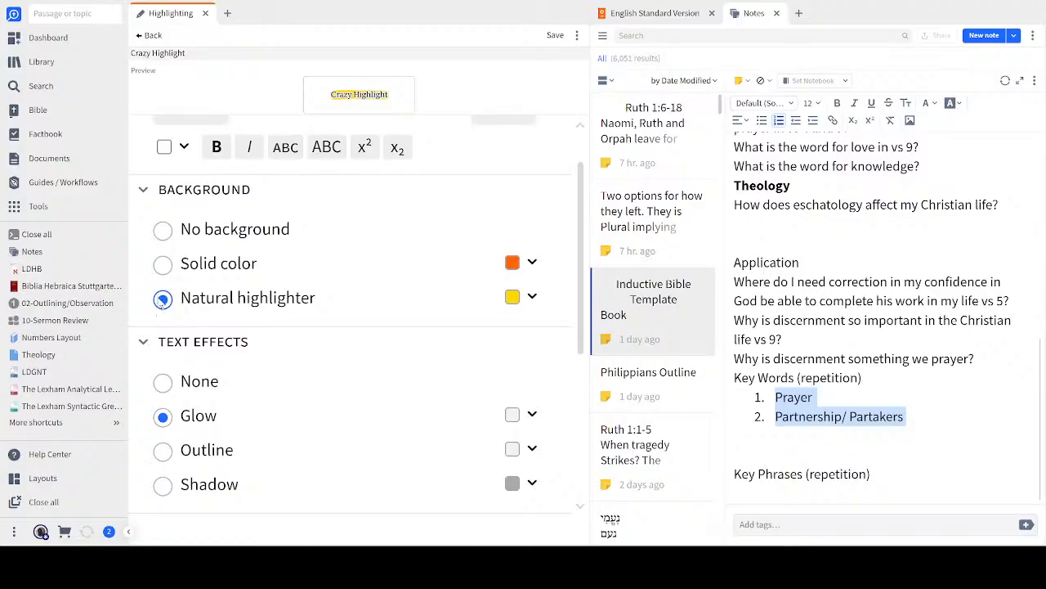
Step: Change the color of the Glow text effect to light orange
{"action": "scroll", "coordinate": [259, 358], "scroll_direction": "down", "scroll_amount": 1}
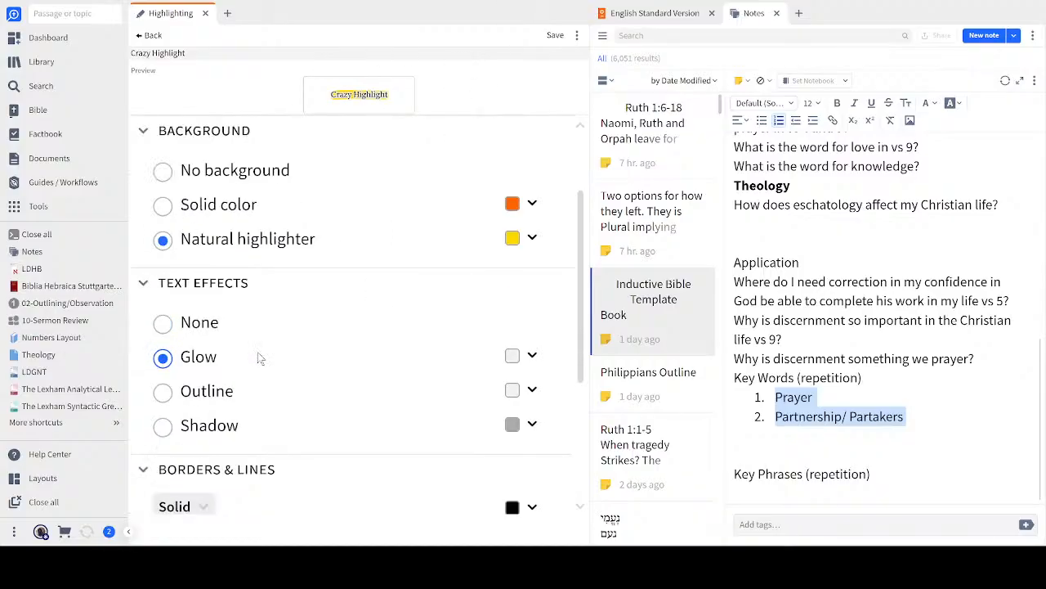
{"action": "scroll", "coordinate": [255, 350], "scroll_direction": "up", "scroll_amount": 1}
{"action": "scroll", "coordinate": [256, 347], "scroll_direction": "down", "scroll_amount": 1}
{"action": "left_click", "coordinate": [512, 364]}
{"action": "left_click", "coordinate": [396, 424]}
{"action": "left_click", "coordinate": [416, 407]}
Step: Set the border line to Jagged and Triple and apply it below the sample text
{"action": "scroll", "coordinate": [268, 413], "scroll_direction": "down", "scroll_amount": 2}
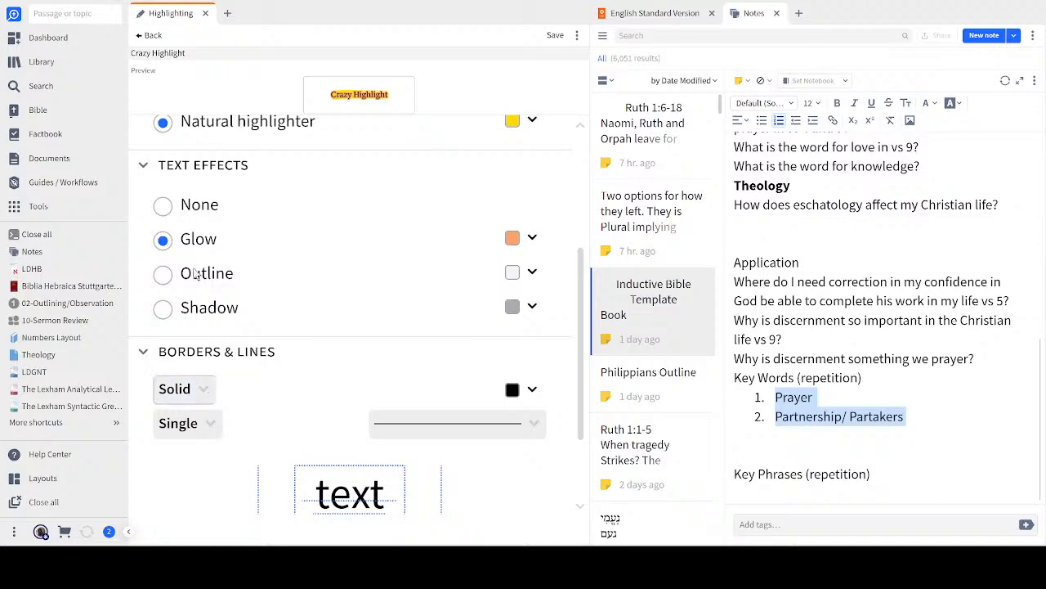
{"action": "key", "text": "Down"}
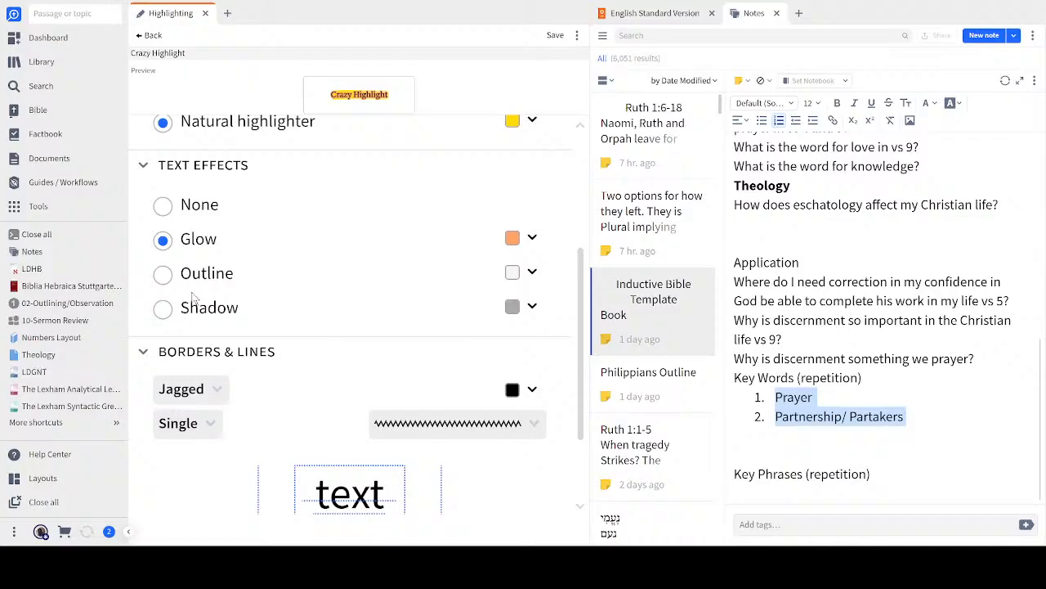
{"action": "left_click", "coordinate": [211, 431]}
{"action": "left_click", "coordinate": [192, 522]}
{"action": "scroll", "coordinate": [388, 418], "scroll_direction": "down", "scroll_amount": 2}
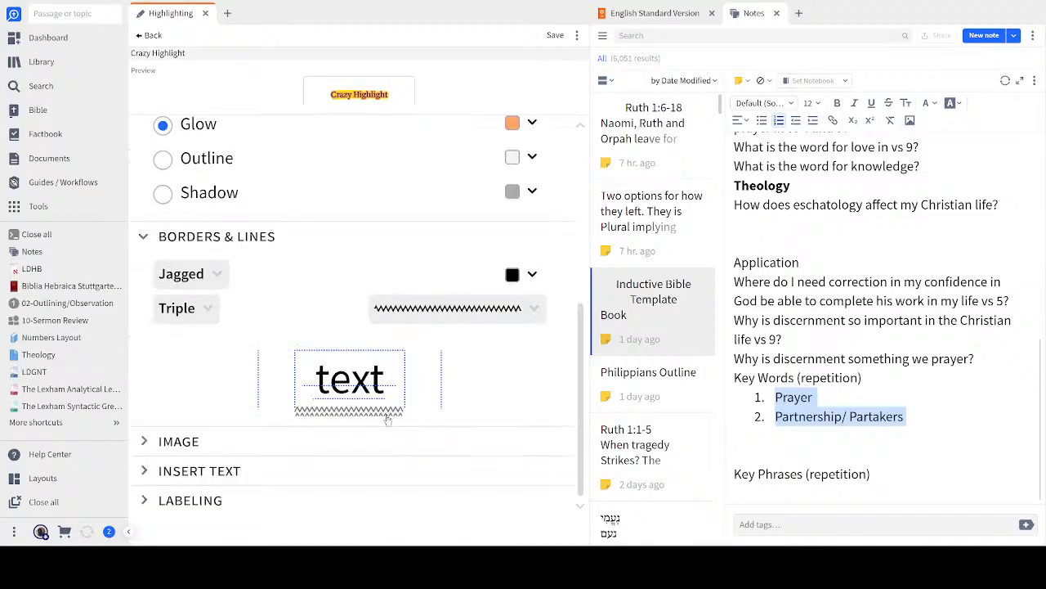
{"action": "left_click_drag", "start_coordinate": [387, 419], "coordinate": [375, 396]}
{"action": "left_click", "coordinate": [388, 411]}
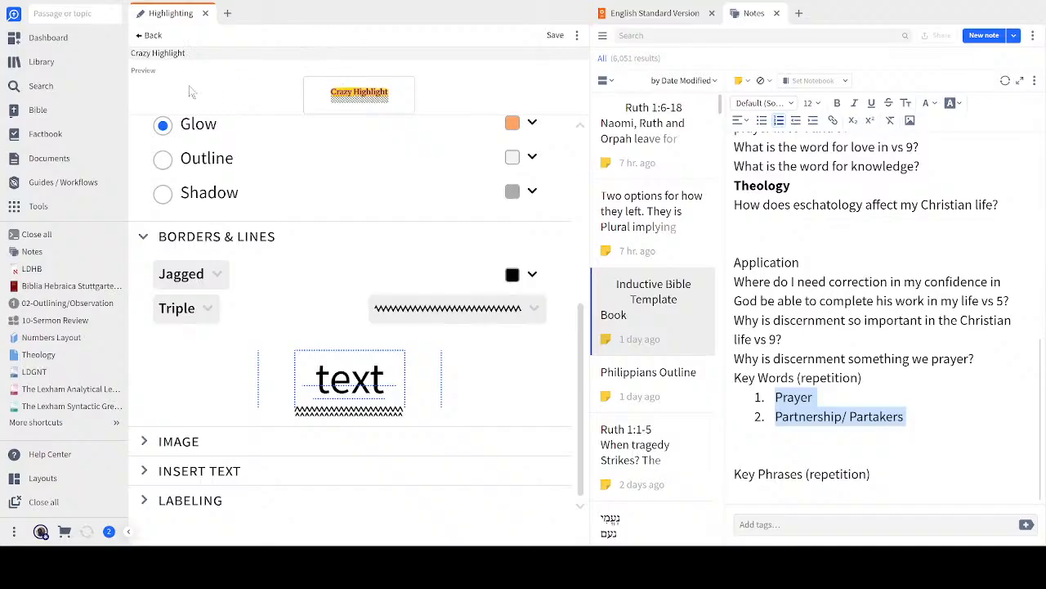
Step: Return to the palette list and check the LBS Highlight palette for the Crazy Highlight style
{"action": "left_click", "coordinate": [138, 37]}
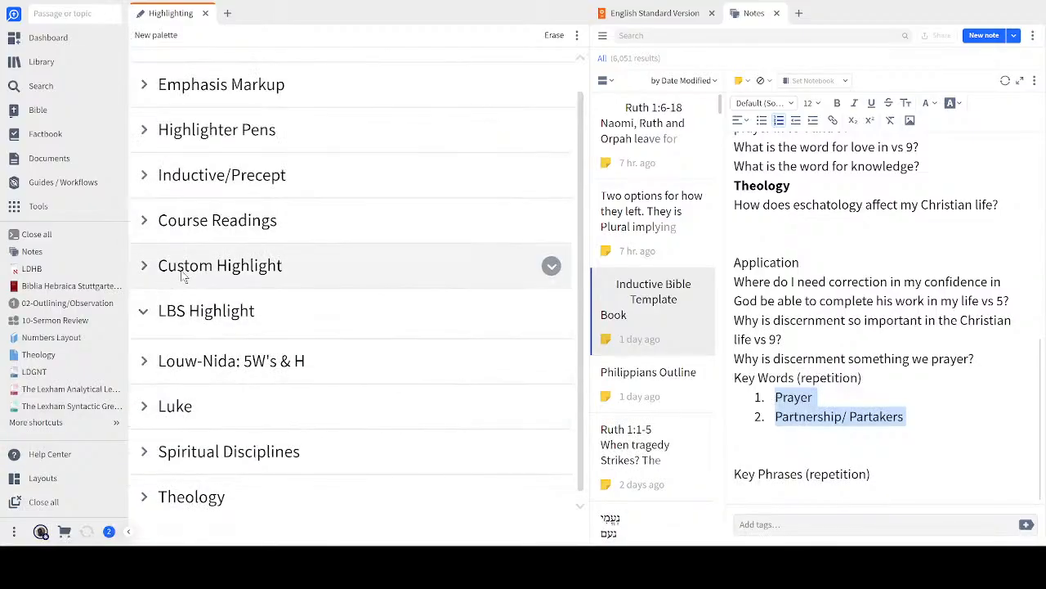
{"action": "scroll", "coordinate": [178, 312], "scroll_direction": "up", "scroll_amount": 1}
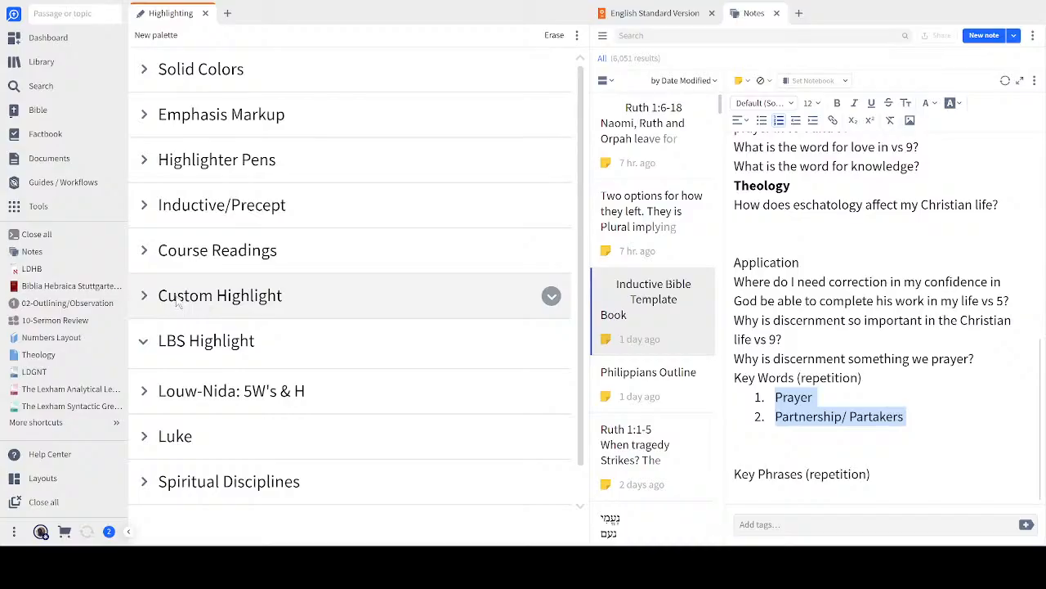
{"action": "scroll", "coordinate": [196, 119], "scroll_direction": "down", "scroll_amount": 1}
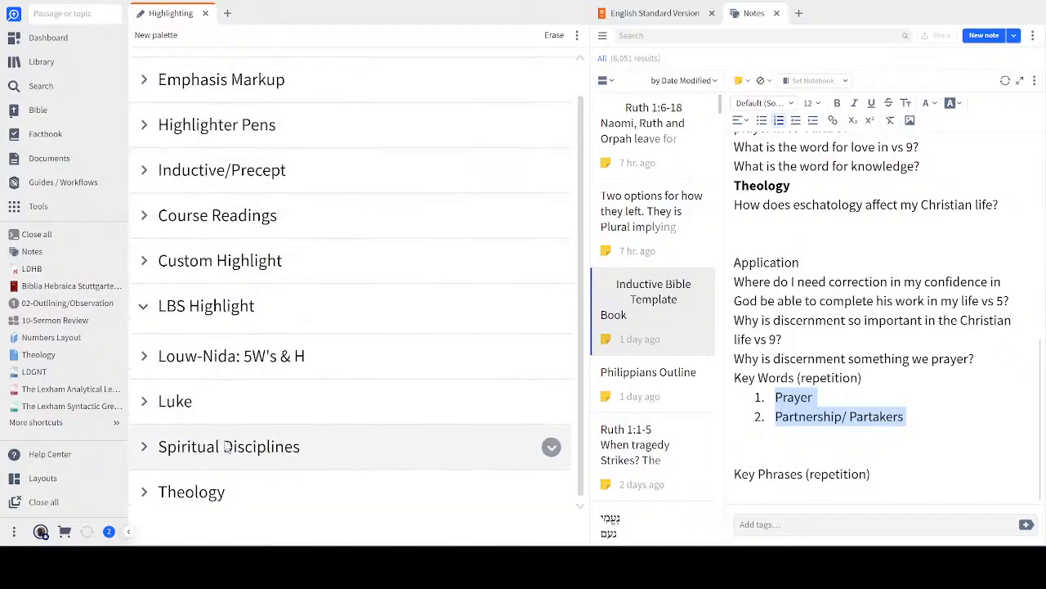
{"action": "left_click", "coordinate": [143, 309]}
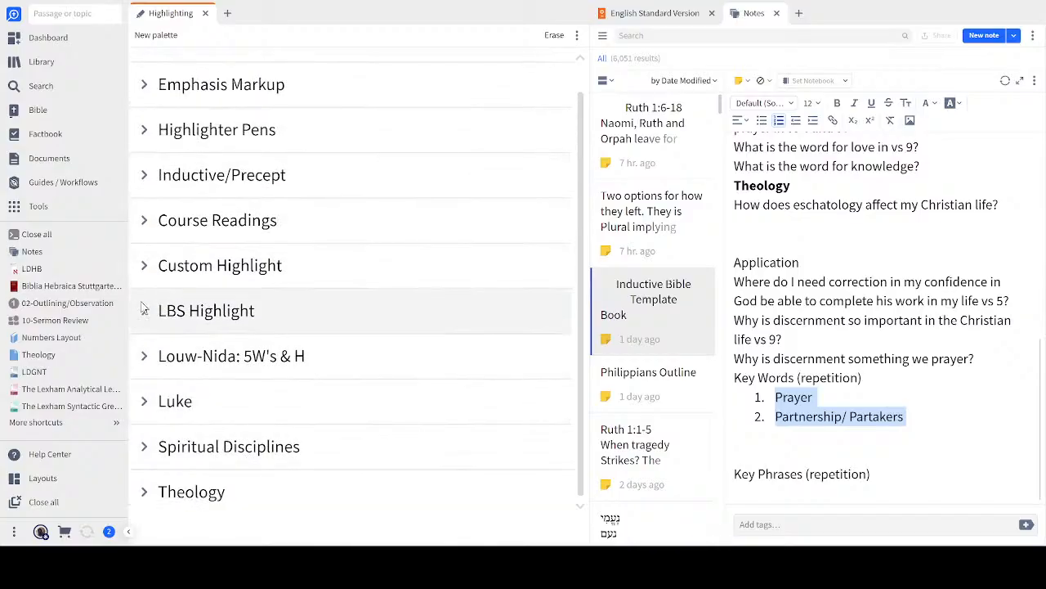
{"action": "left_click", "coordinate": [142, 312]}
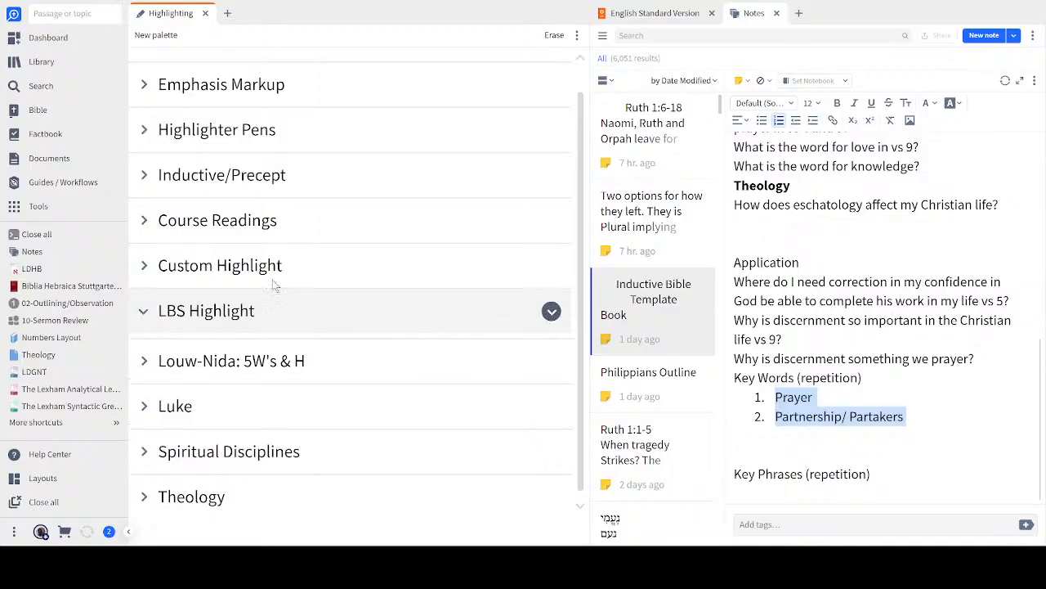
{"action": "left_click", "coordinate": [280, 327]}
{"action": "left_click", "coordinate": [281, 323]}
{"action": "left_click", "coordinate": [233, 320]}
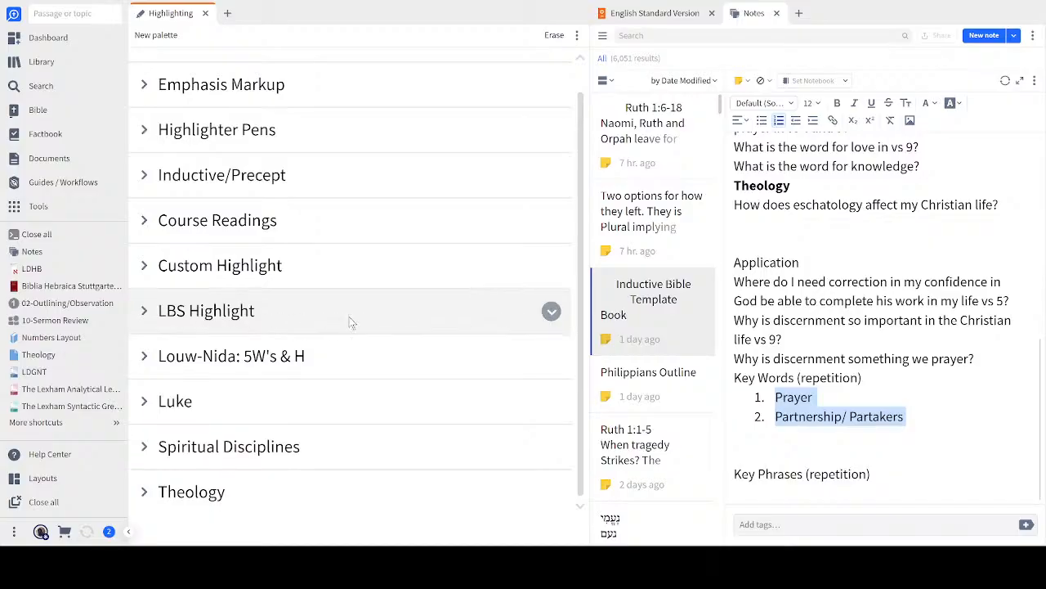
Step: Start a new style in the LBS Highlight palette and name it Crazy Highlight
{"action": "left_click", "coordinate": [357, 140]}
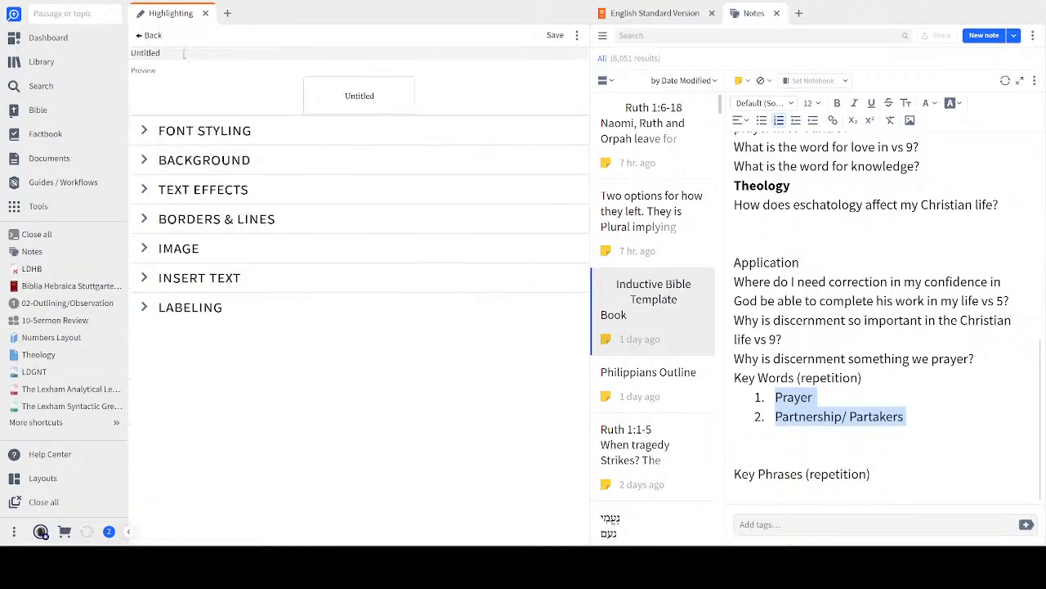
{"action": "left_click", "coordinate": [184, 53]}
{"action": "type", "text": "G"}
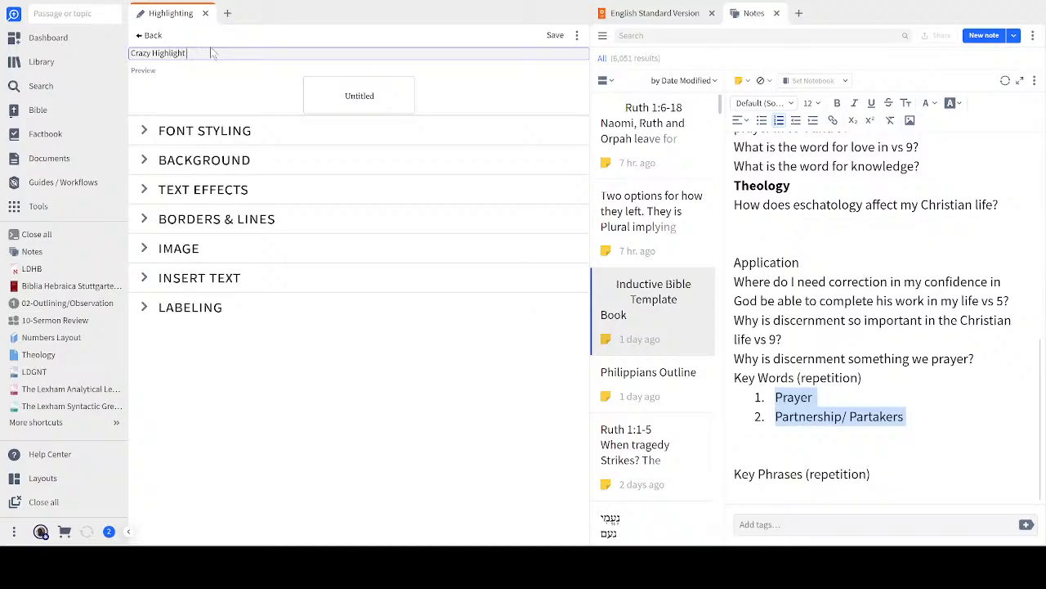
{"action": "type", "text": "razy Highlight"}
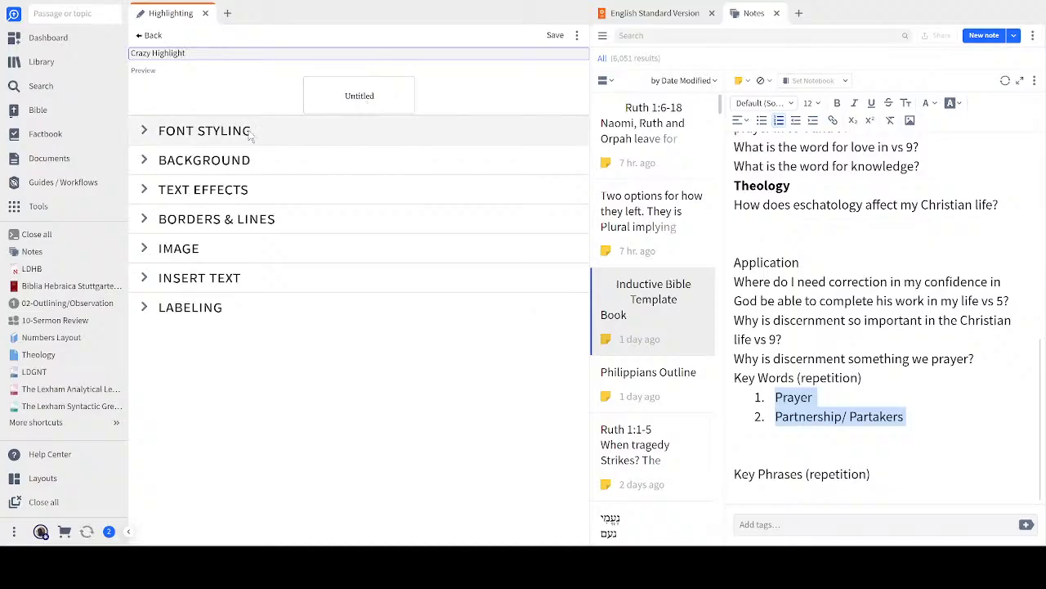
Step: Make the style's text superscript and give it a solid orange background
{"action": "left_click", "coordinate": [248, 134]}
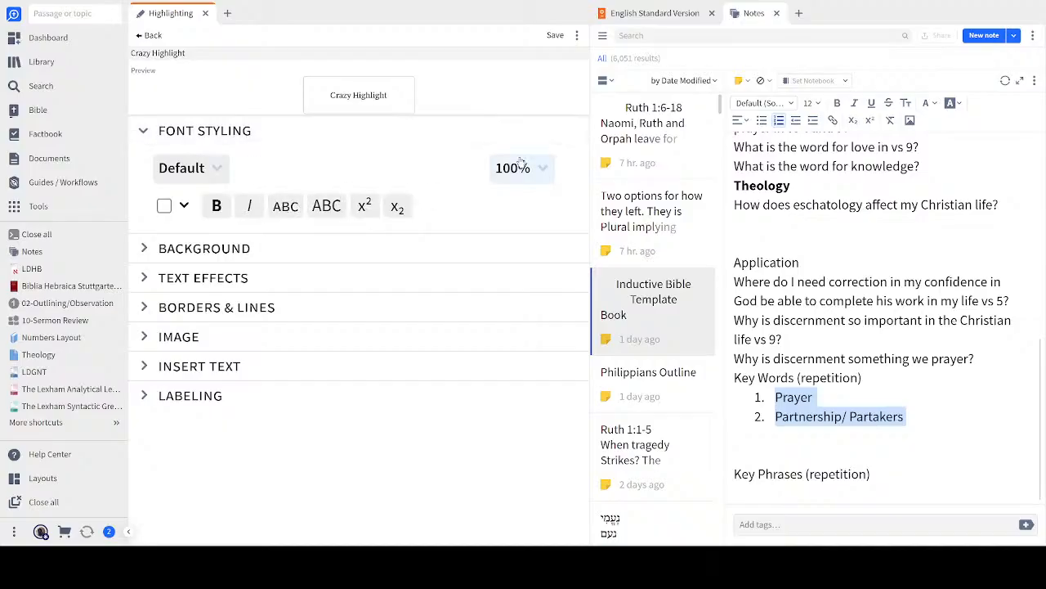
{"action": "left_click", "coordinate": [365, 211]}
{"action": "left_click", "coordinate": [145, 253]}
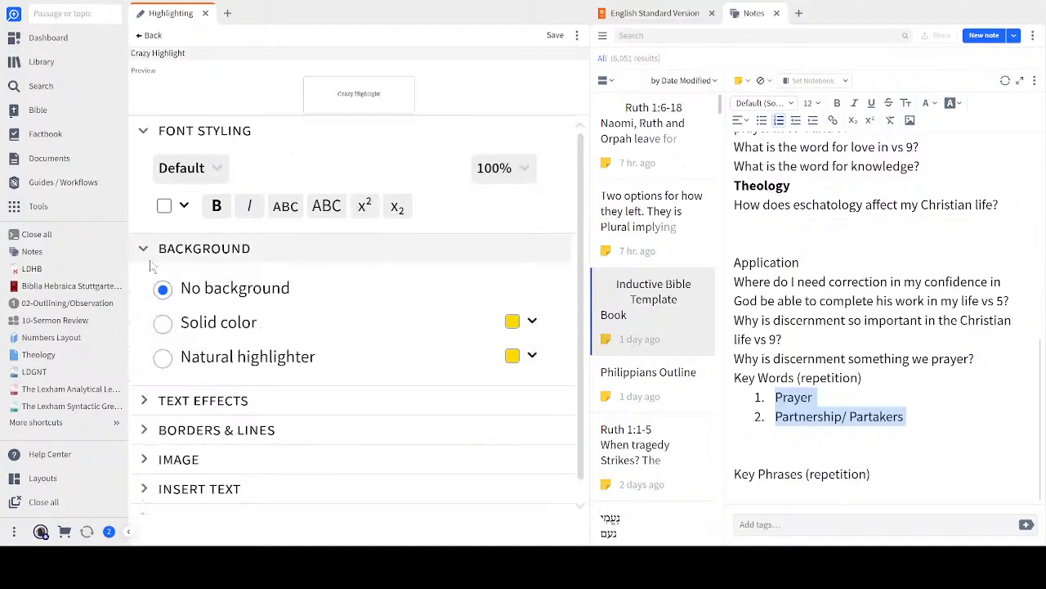
{"action": "left_click", "coordinate": [162, 322]}
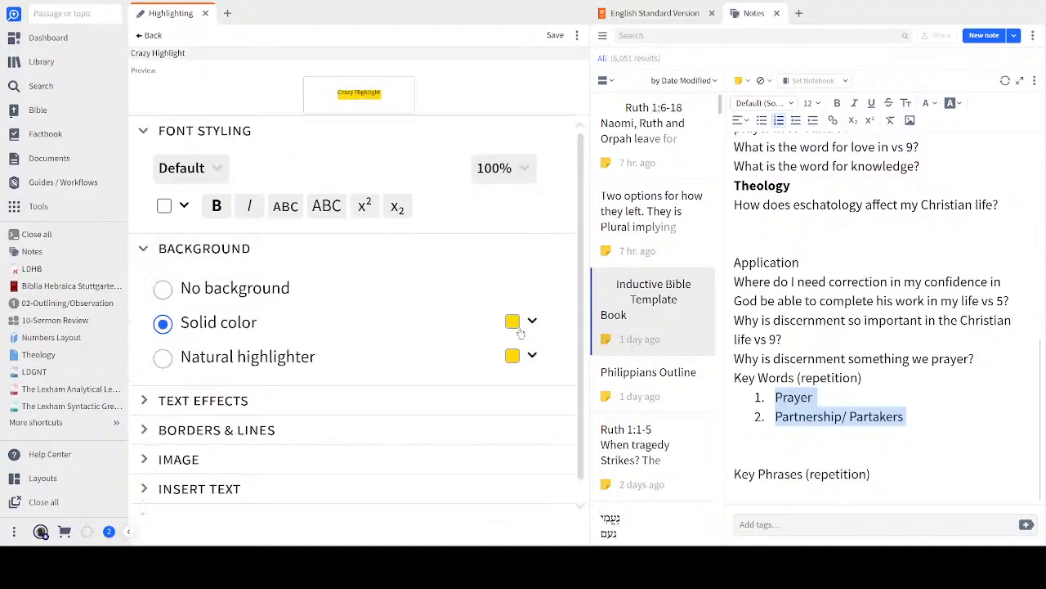
{"action": "left_click", "coordinate": [419, 393]}
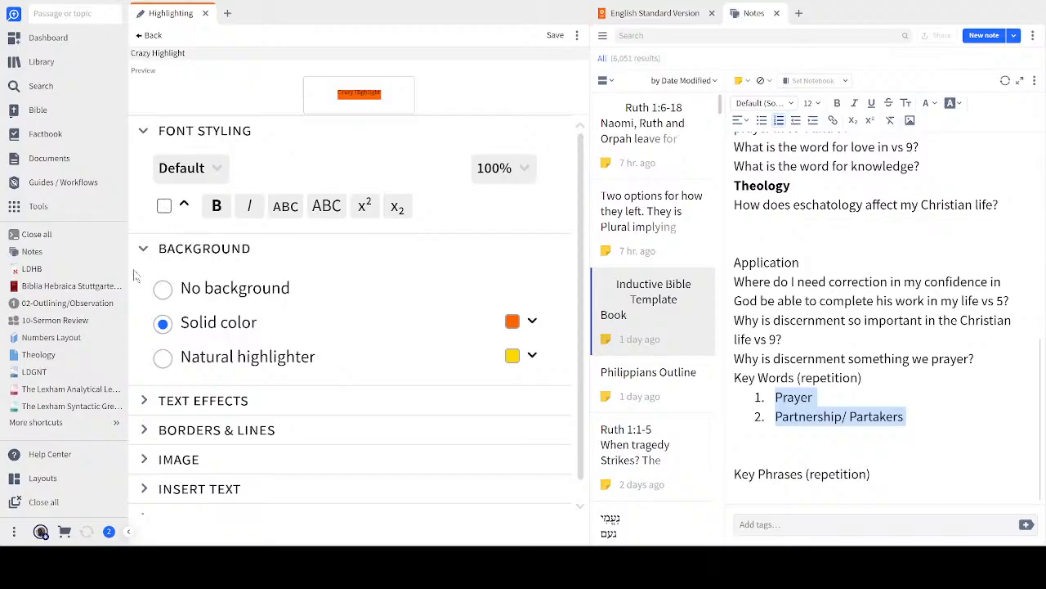
Step: Set the style's font color to dark gray and apply a Glow text effect in pale orange
{"action": "left_click", "coordinate": [38, 273]}
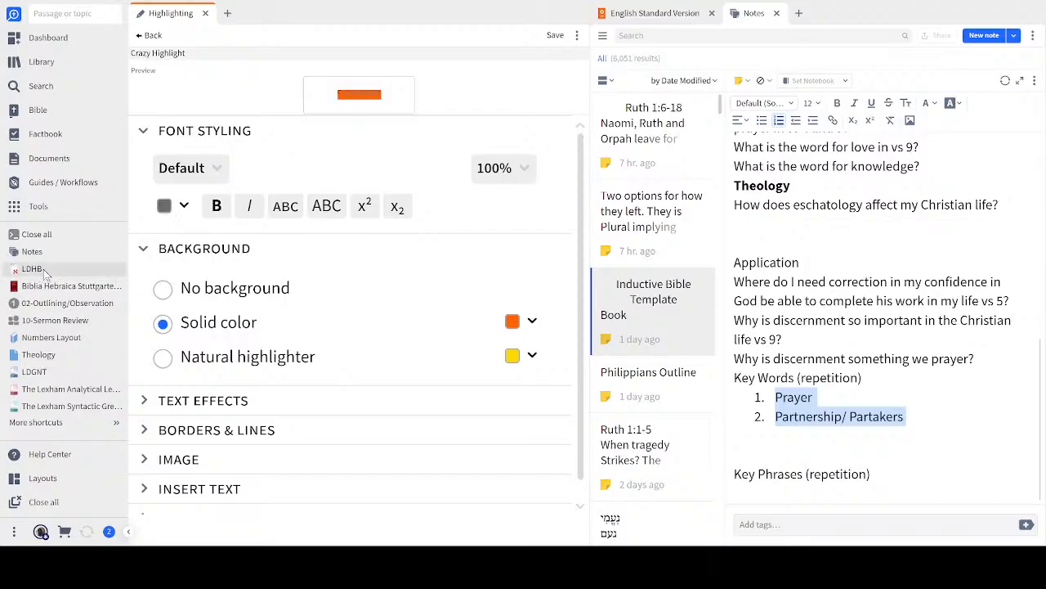
{"action": "scroll", "coordinate": [197, 331], "scroll_direction": "down", "scroll_amount": 1}
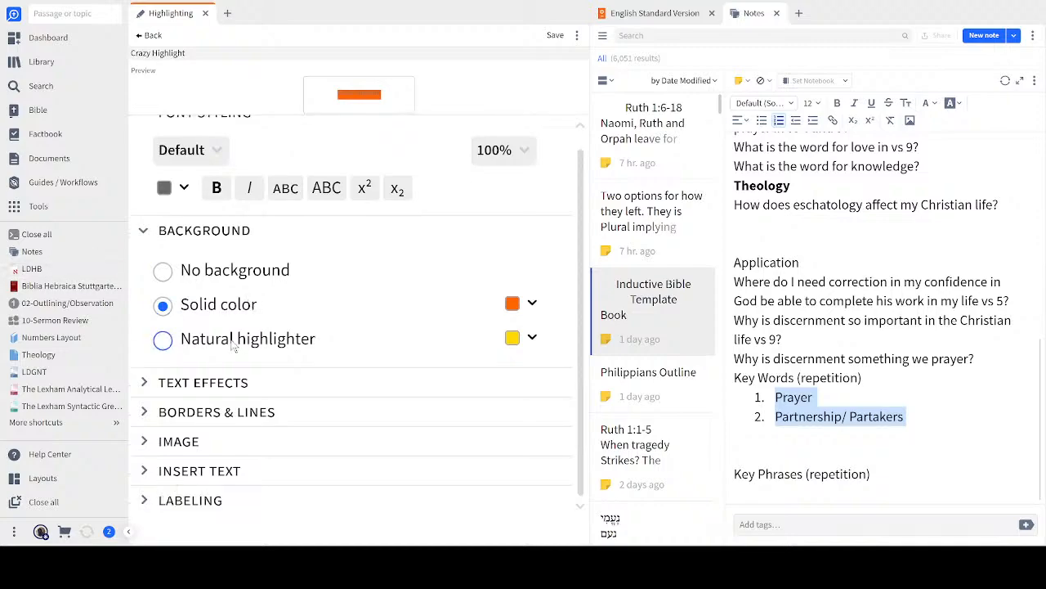
{"action": "left_click", "coordinate": [162, 385]}
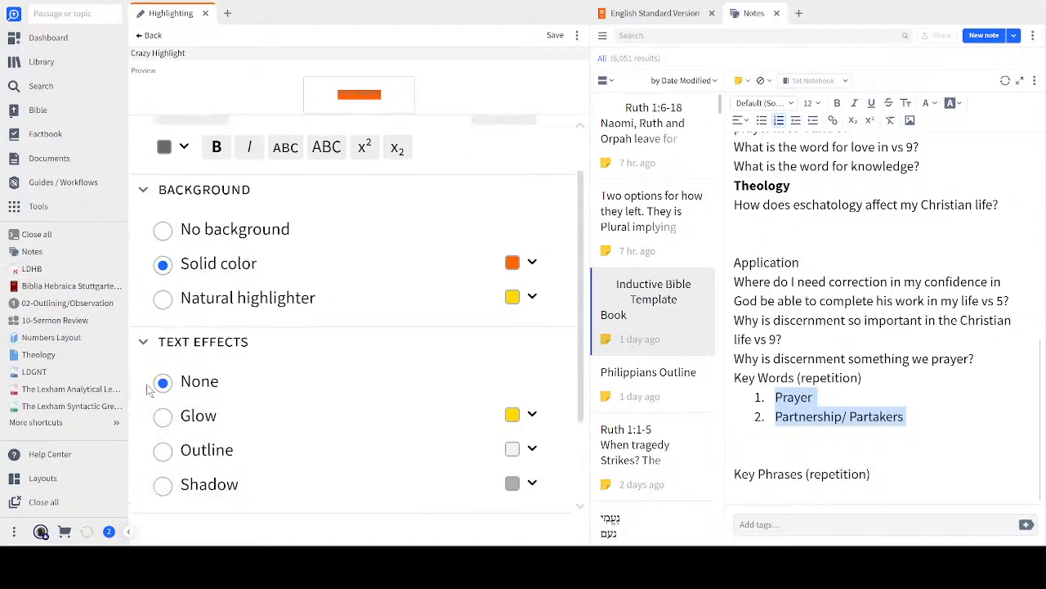
{"action": "left_click", "coordinate": [163, 417]}
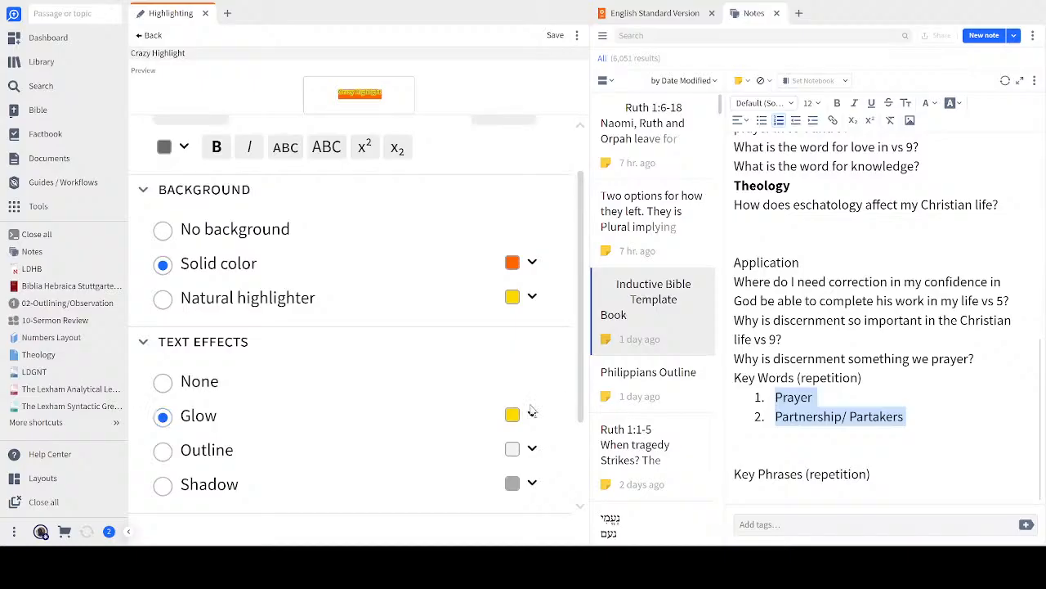
{"action": "left_click", "coordinate": [417, 440]}
{"action": "scroll", "coordinate": [163, 441], "scroll_direction": "down", "scroll_amount": 3}
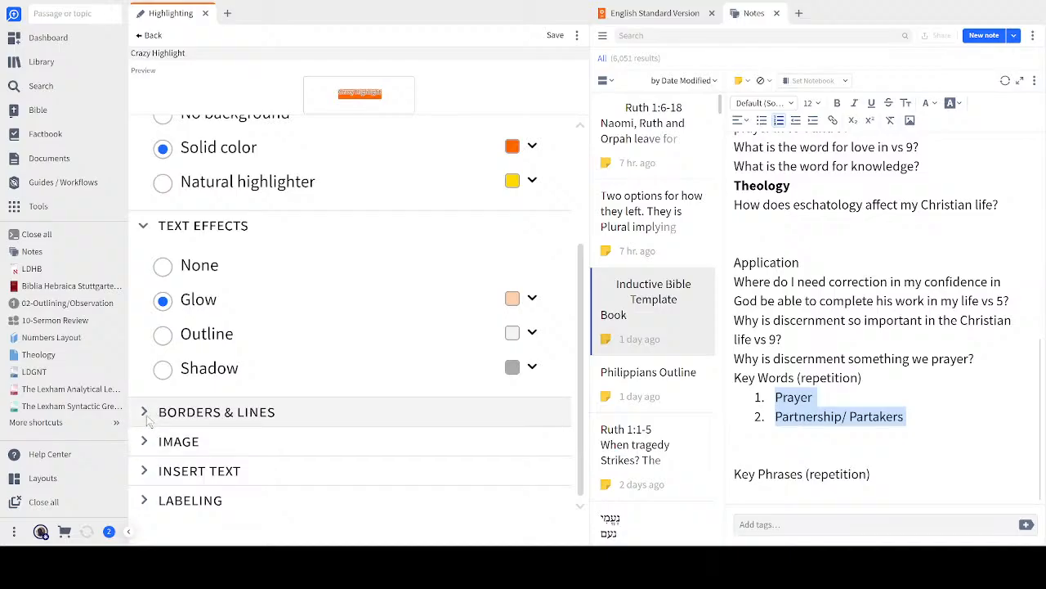
Step: Add a single rippled line along the bottom border of the Crazy Highlight style and save the style
{"action": "left_click", "coordinate": [148, 418]}
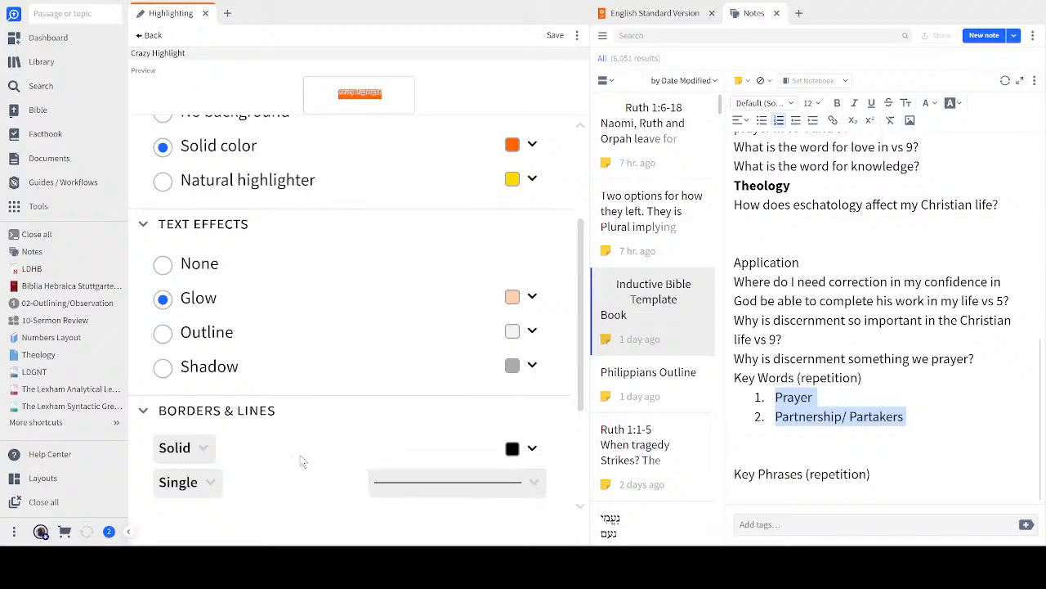
{"action": "left_click", "coordinate": [187, 453]}
{"action": "left_click", "coordinate": [213, 390]}
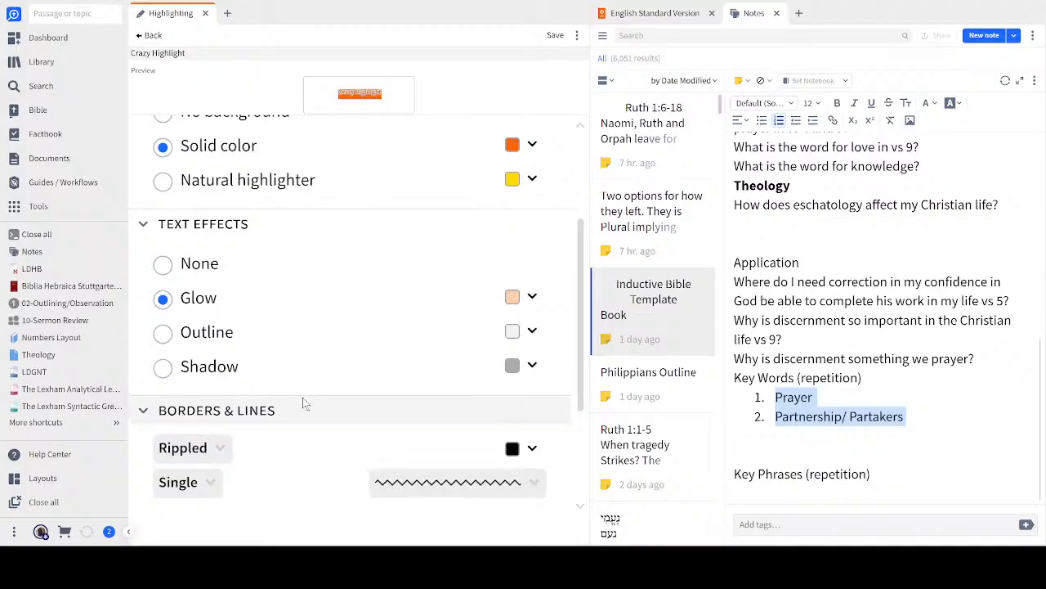
{"action": "scroll", "coordinate": [358, 346], "scroll_direction": "down", "scroll_amount": 3}
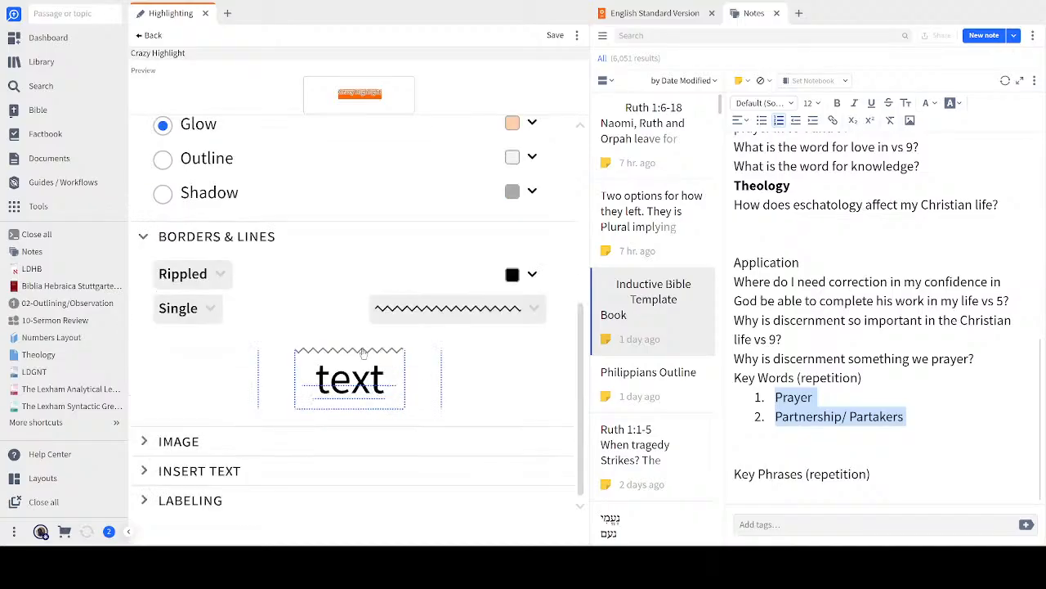
{"action": "left_click", "coordinate": [359, 410]}
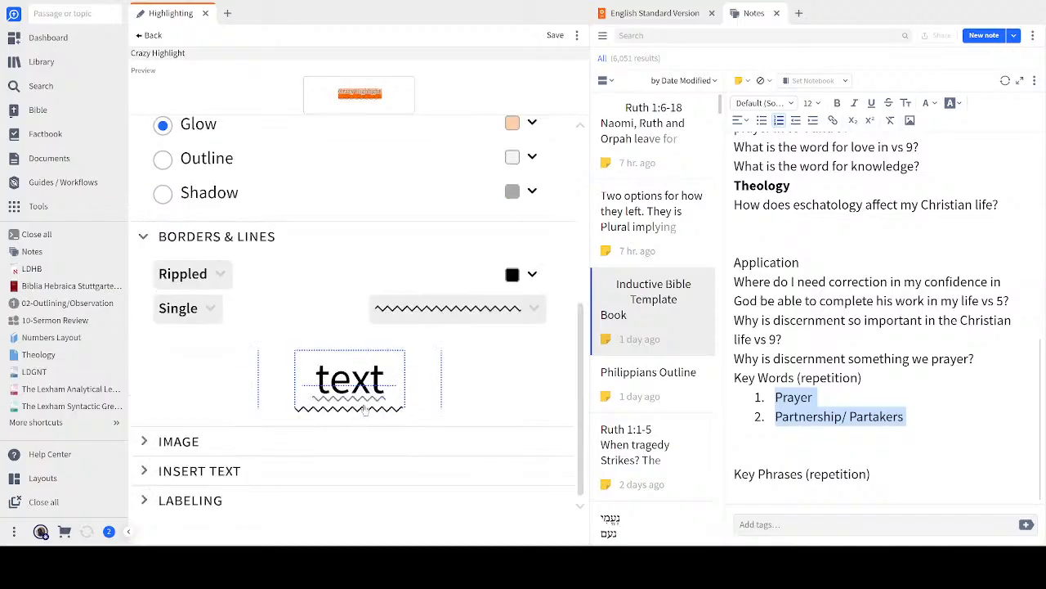
{"action": "left_click", "coordinate": [558, 35]}
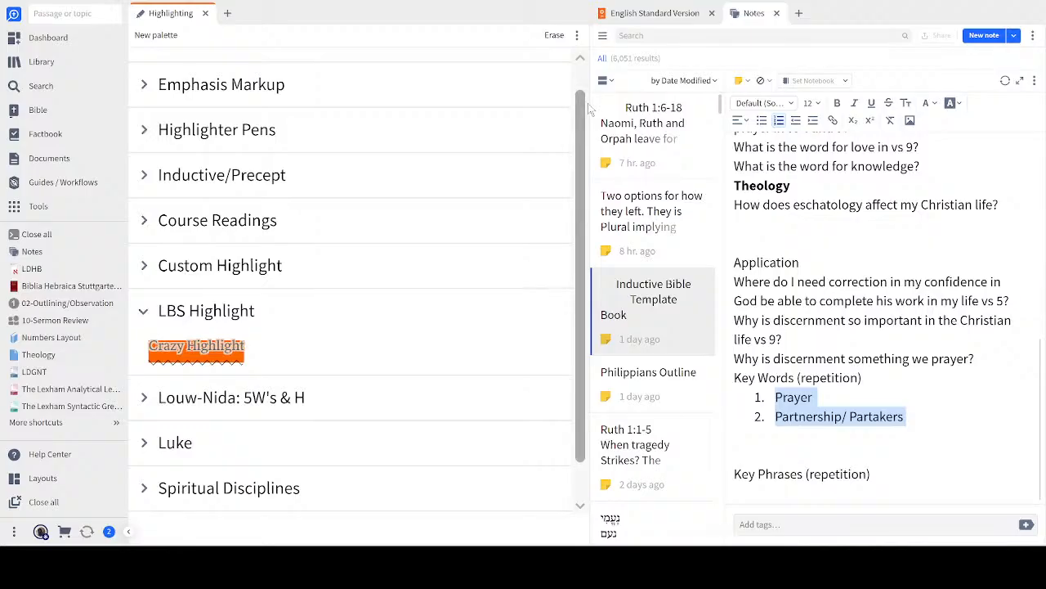
Step: Widen the reading pane, show the English Standard Version and apply Crazy Highlight to the word "Paul" in Philippians 1:1
{"action": "left_click_drag", "start_coordinate": [592, 106], "coordinate": [403, 117]}
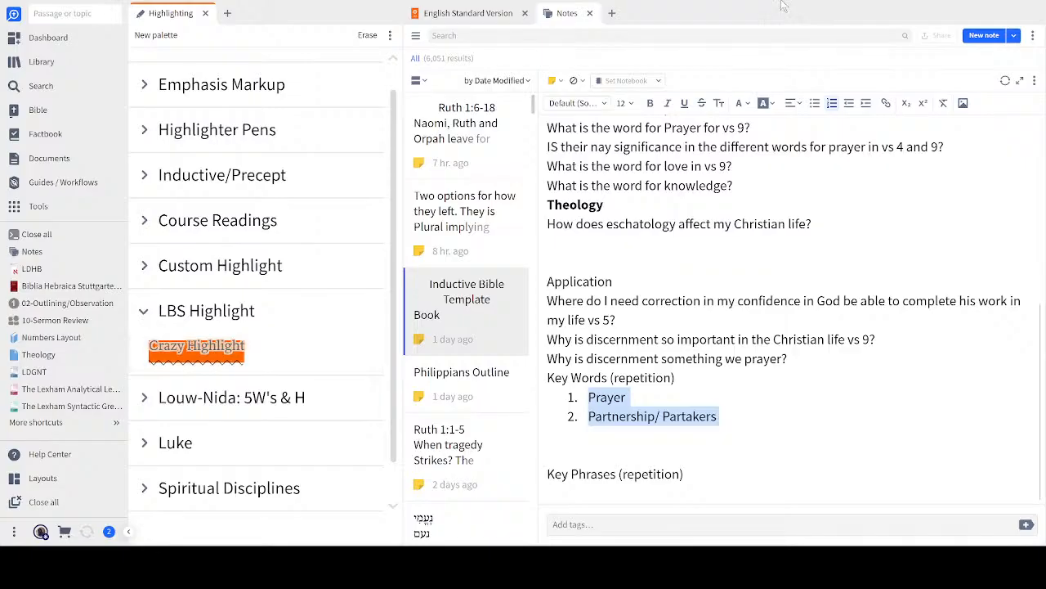
{"action": "left_click", "coordinate": [481, 15]}
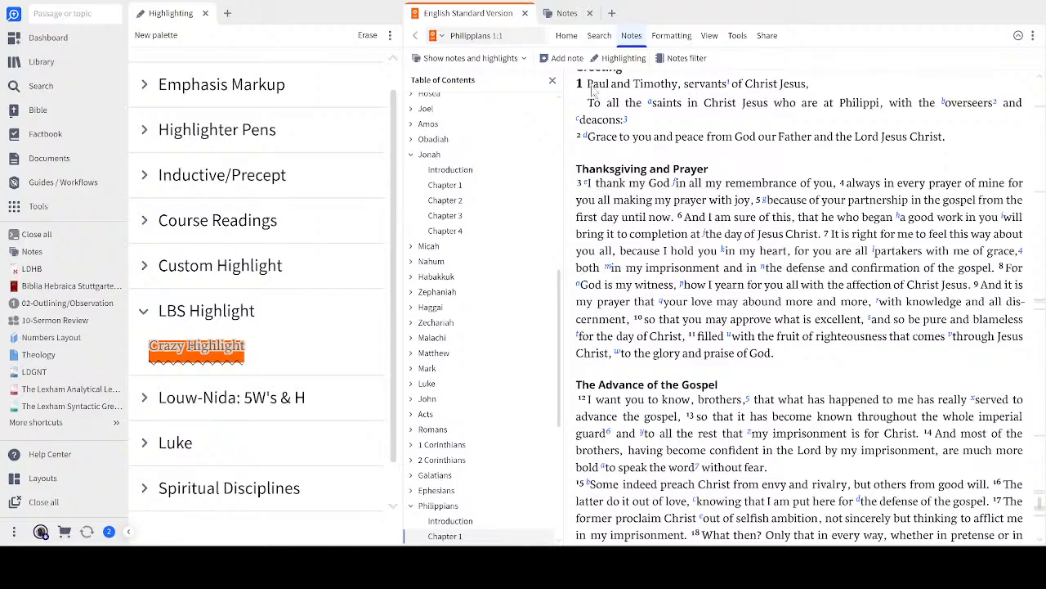
{"action": "left_click_drag", "start_coordinate": [592, 92], "coordinate": [609, 90]}
{"action": "left_click", "coordinate": [197, 357]}
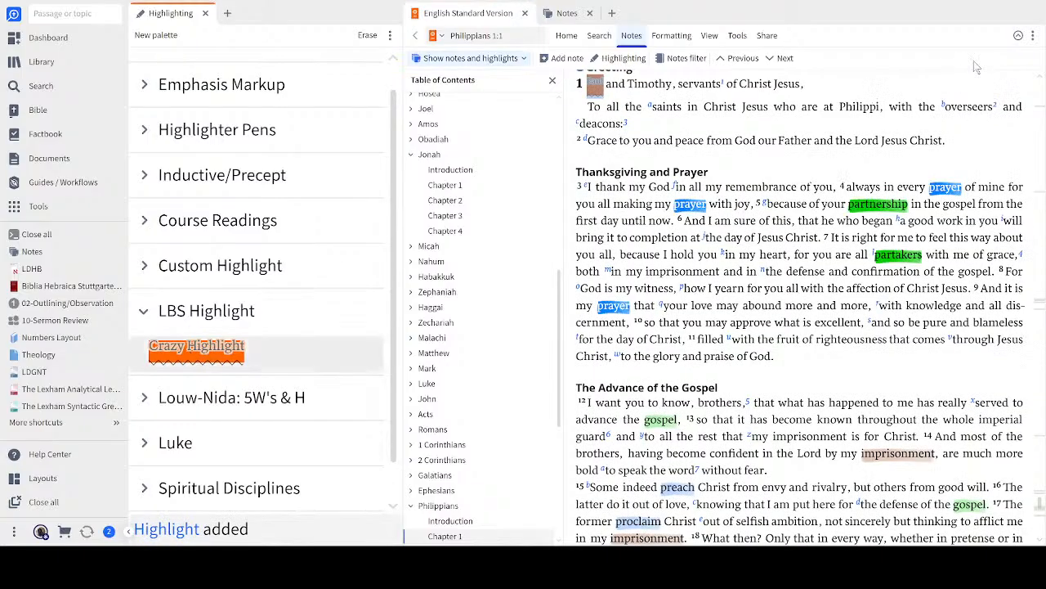
{"action": "left_click", "coordinate": [943, 87]}
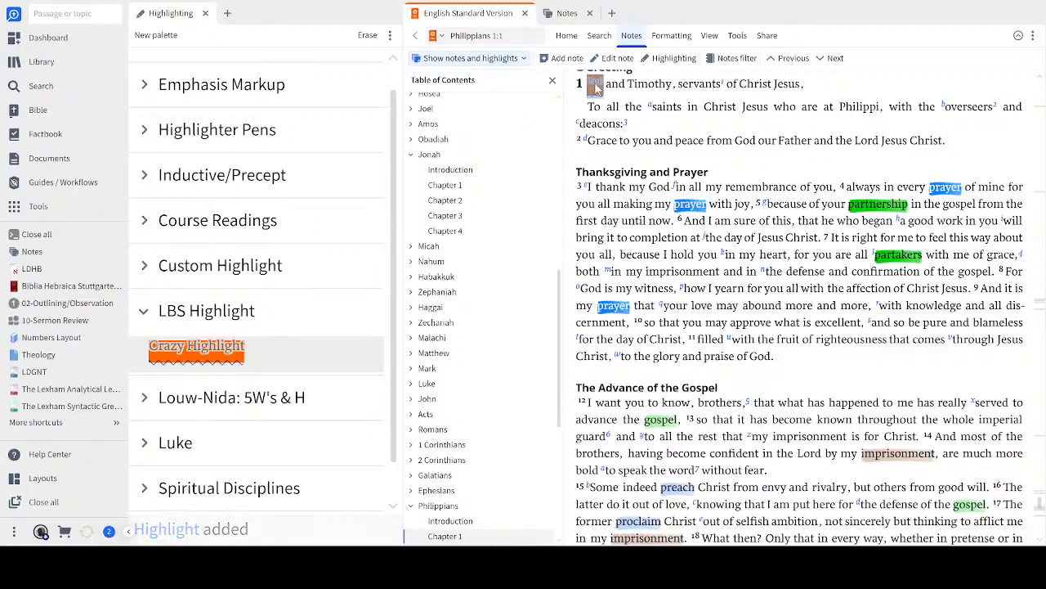
{"action": "left_click", "coordinate": [832, 80]}
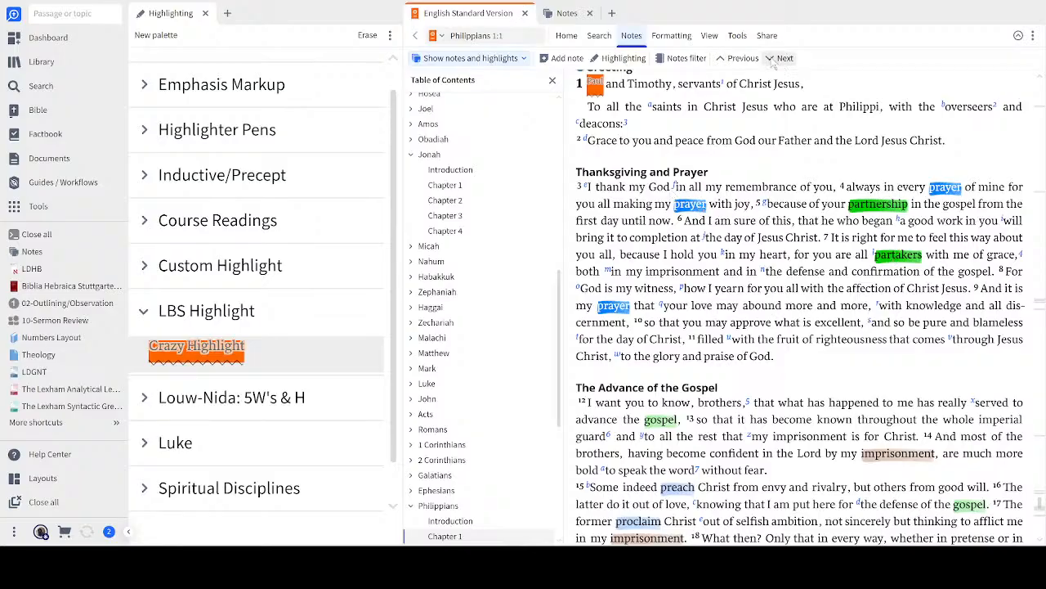
Step: Look over the Bible's tools, view and formatting options and review the highlighted words in Philippians 1
{"action": "left_click", "coordinate": [737, 35]}
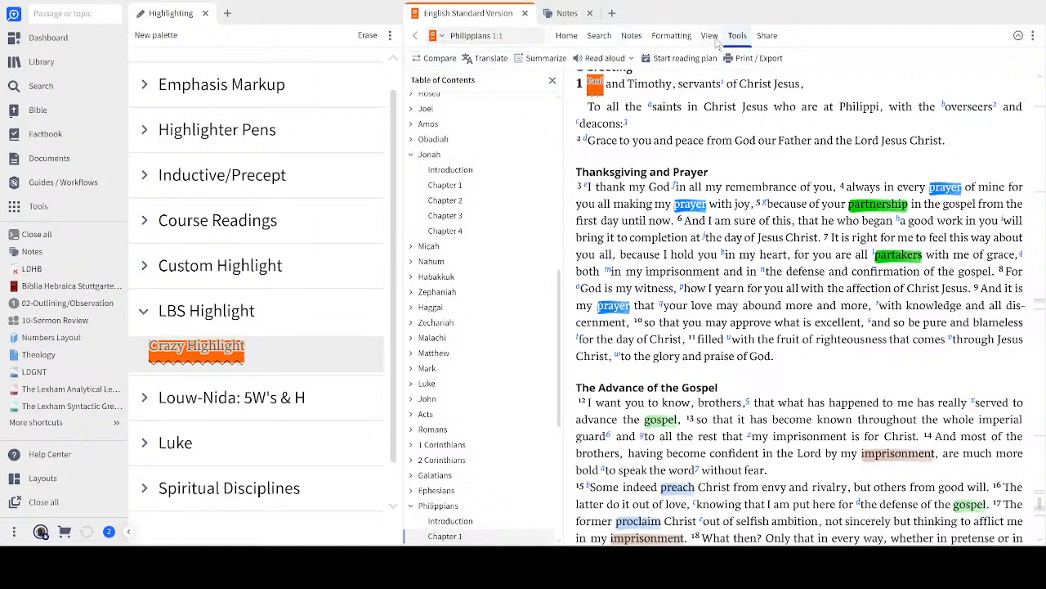
{"action": "left_click", "coordinate": [716, 40]}
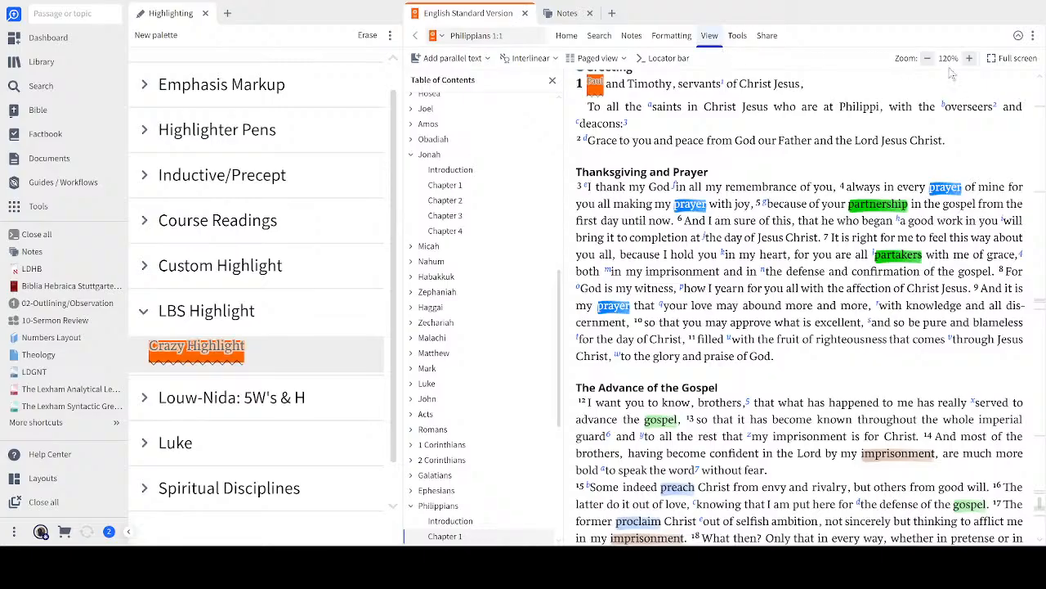
{"action": "left_click", "coordinate": [674, 38]}
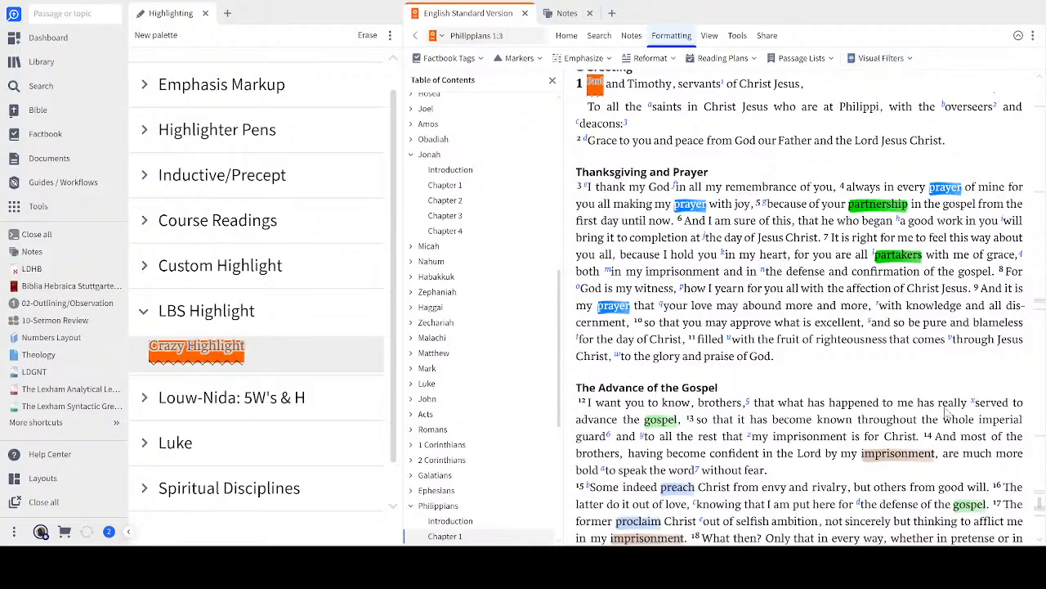
{"action": "scroll", "coordinate": [830, 392], "scroll_direction": "down", "scroll_amount": 3}
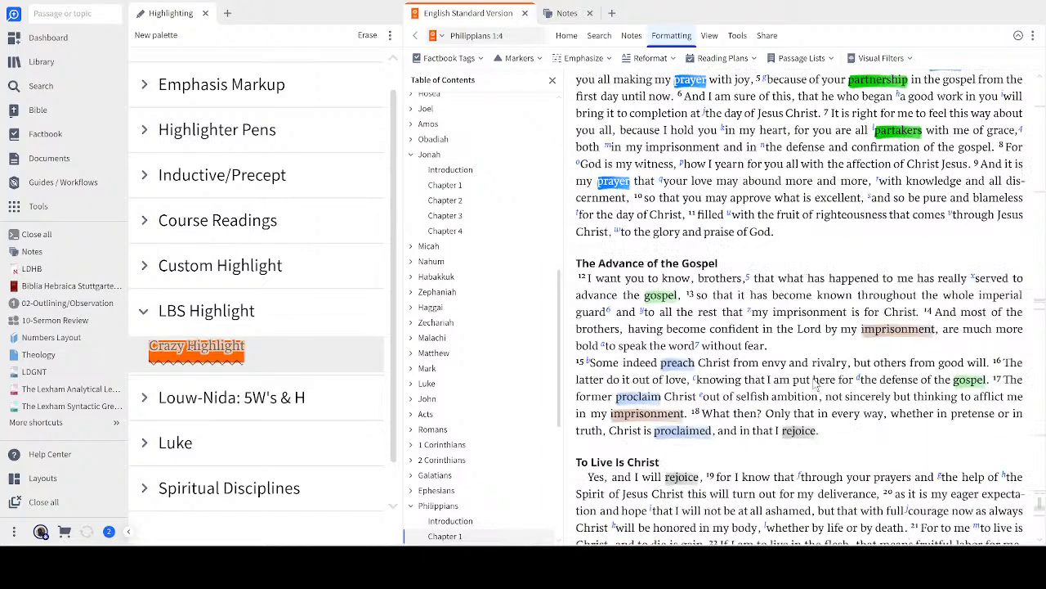
{"action": "scroll", "coordinate": [791, 369], "scroll_direction": "up", "scroll_amount": 4}
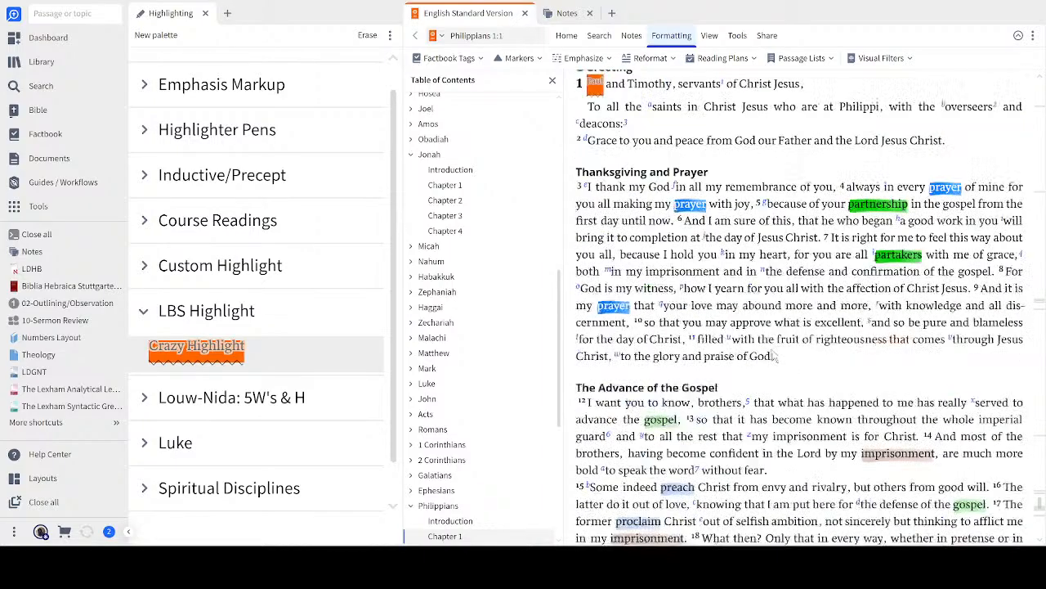
{"action": "scroll", "coordinate": [773, 358], "scroll_direction": "up", "scroll_amount": 2}
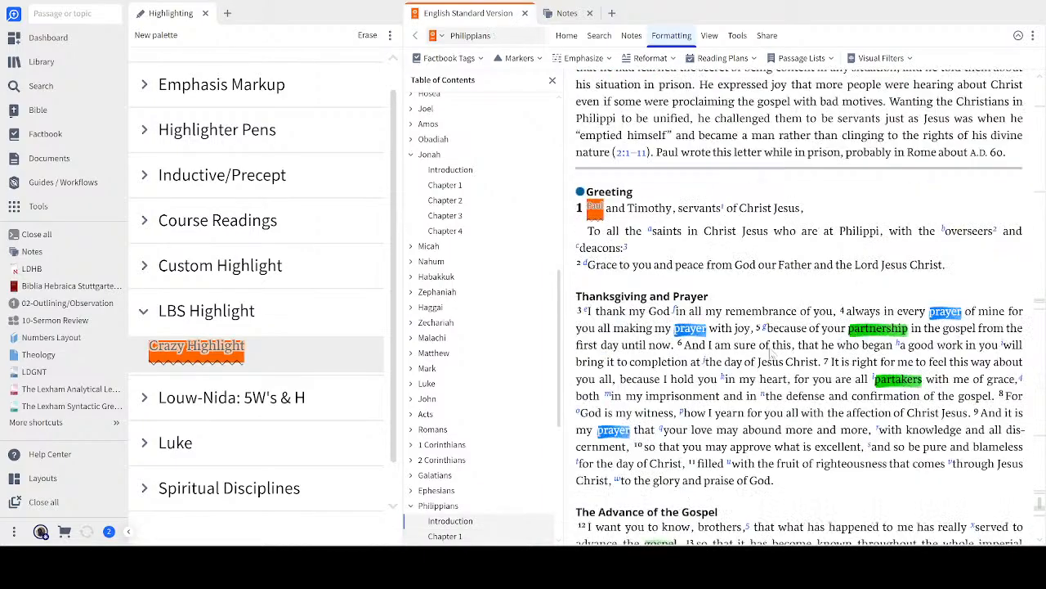
{"action": "left_click", "coordinate": [594, 211]}
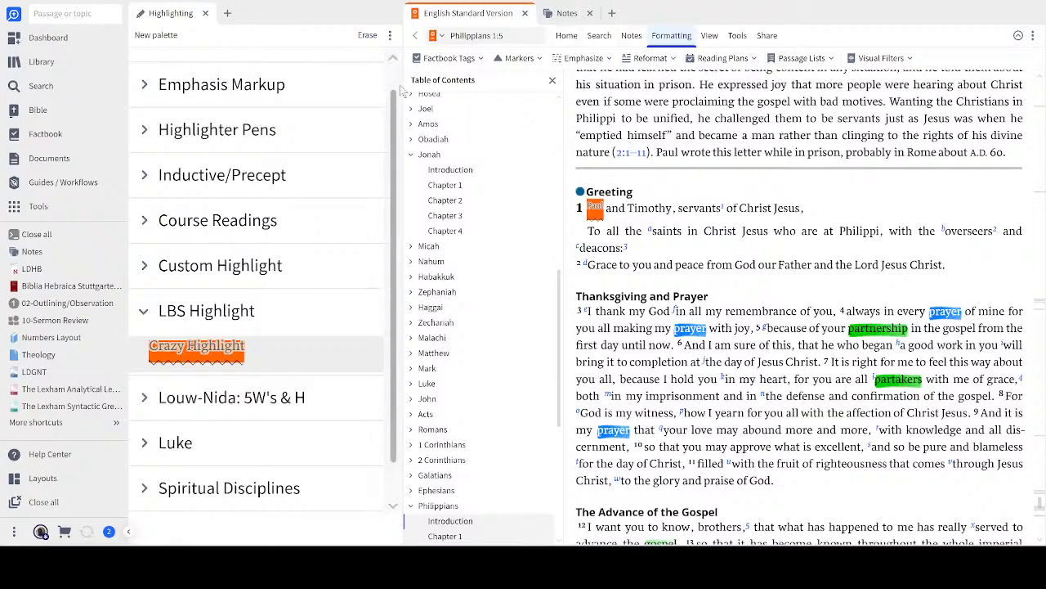
Step: Narrow the highlighting palettes and place the notes in their own pane beside the Bible text
{"action": "left_click_drag", "start_coordinate": [401, 78], "coordinate": [267, 92]}
{"action": "left_click", "coordinate": [430, 16]}
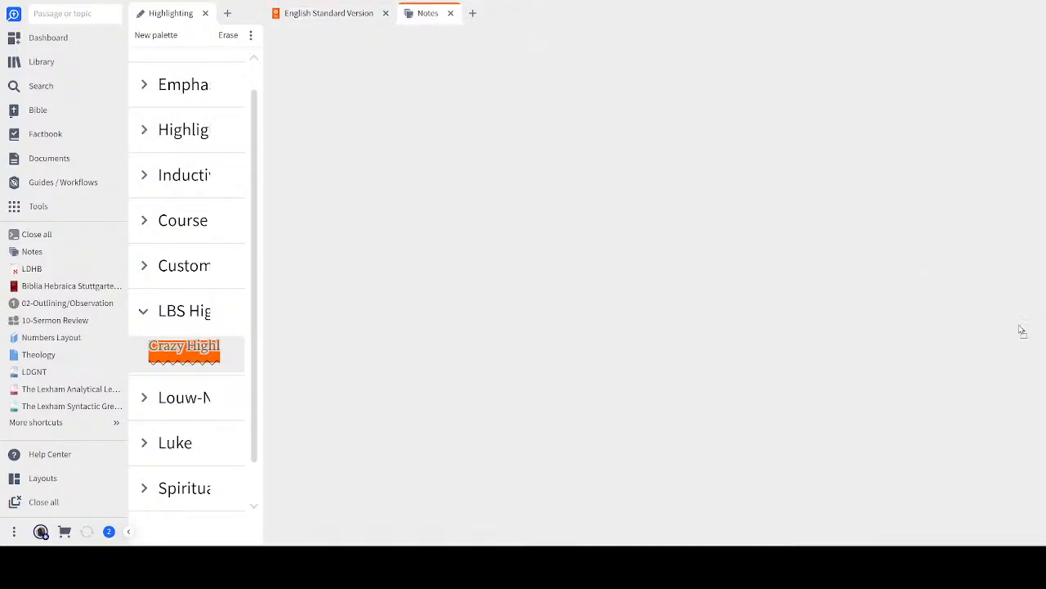
{"action": "left_click_drag", "start_coordinate": [1020, 327], "coordinate": [888, 430]}
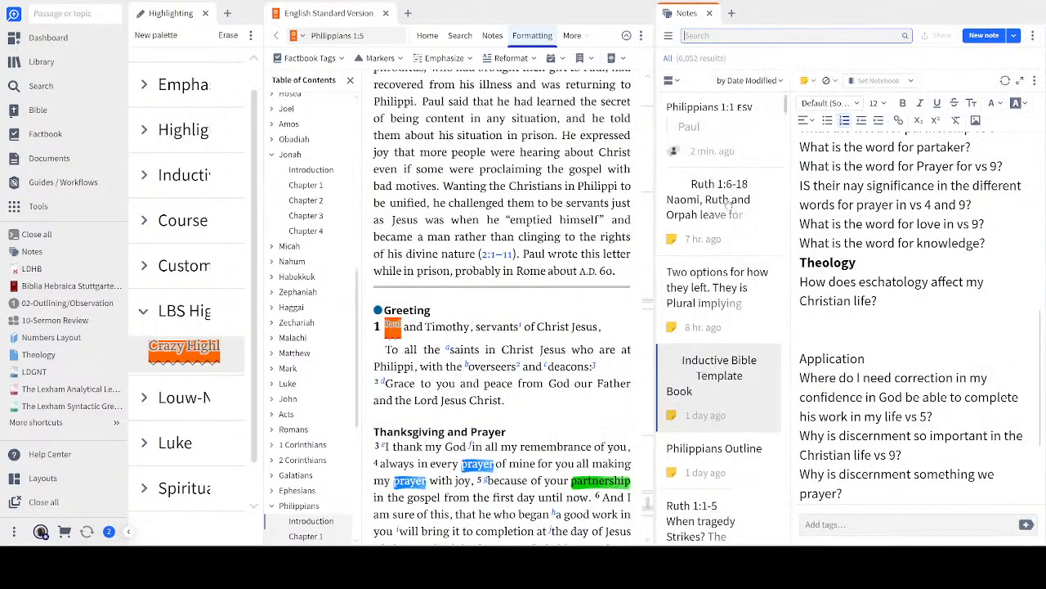
Step: Open the note made for the "Paul" highlight and remove its Philippians 1:1 anchor
{"action": "left_click", "coordinate": [752, 127]}
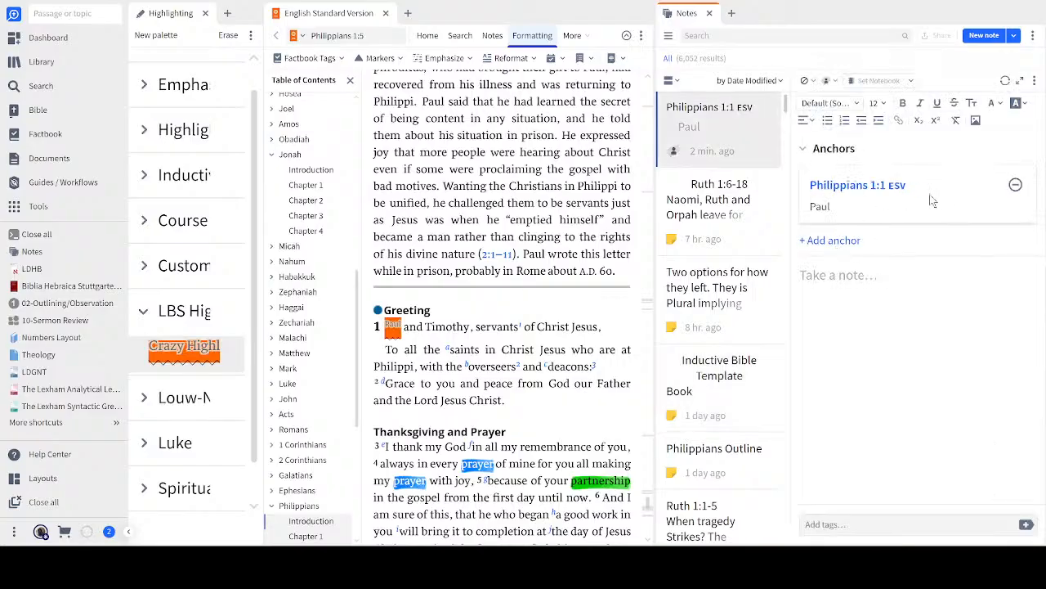
{"action": "left_click", "coordinate": [1016, 185]}
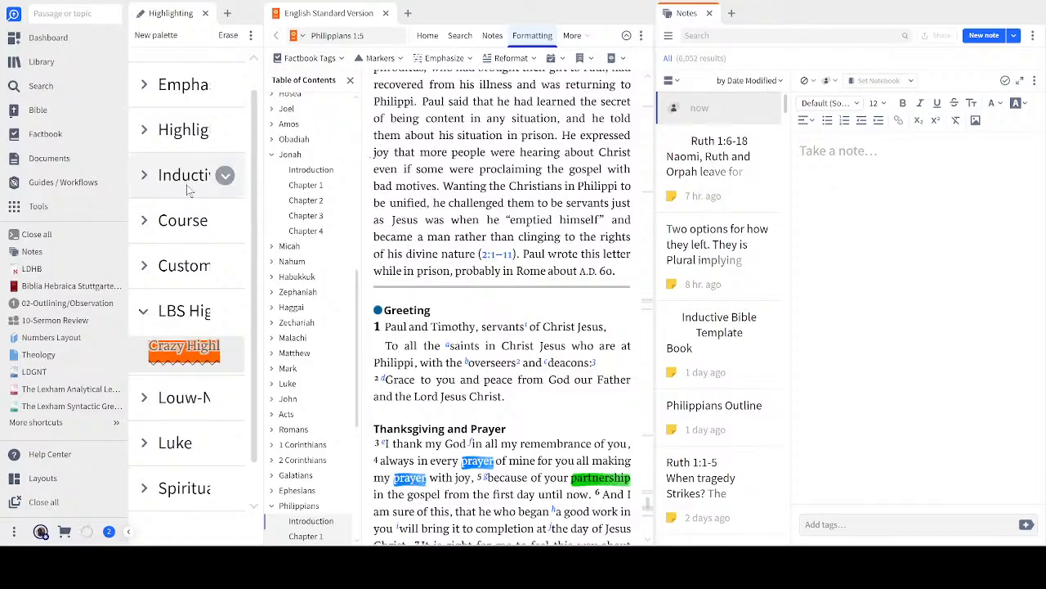
{"action": "scroll", "coordinate": [178, 180], "scroll_direction": "up", "scroll_amount": 1}
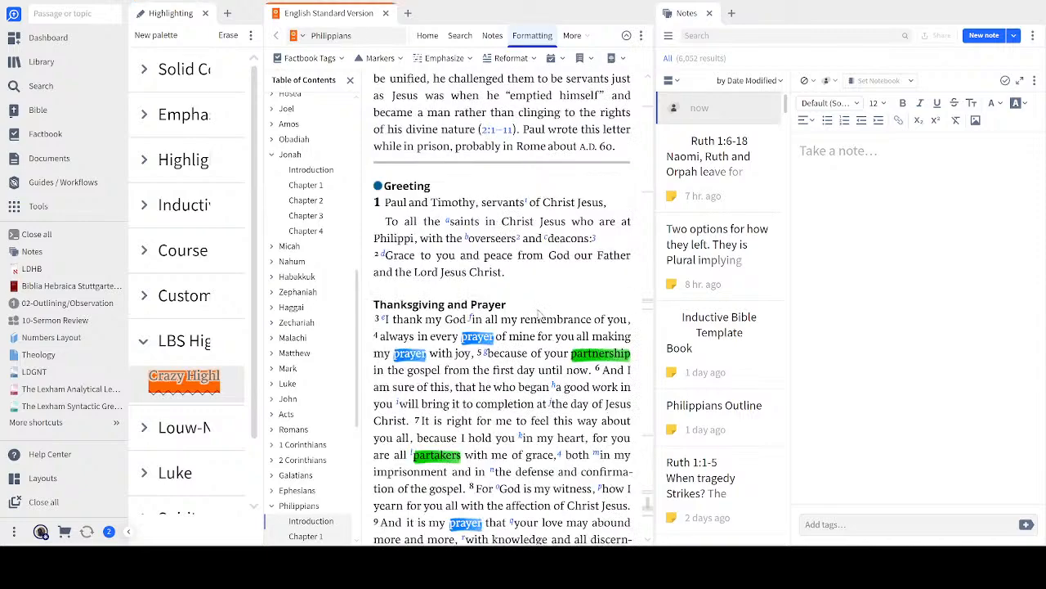
{"action": "scroll", "coordinate": [542, 317], "scroll_direction": "down", "scroll_amount": 3}
{"action": "left_click_drag", "start_coordinate": [463, 344], "coordinate": [493, 346]}
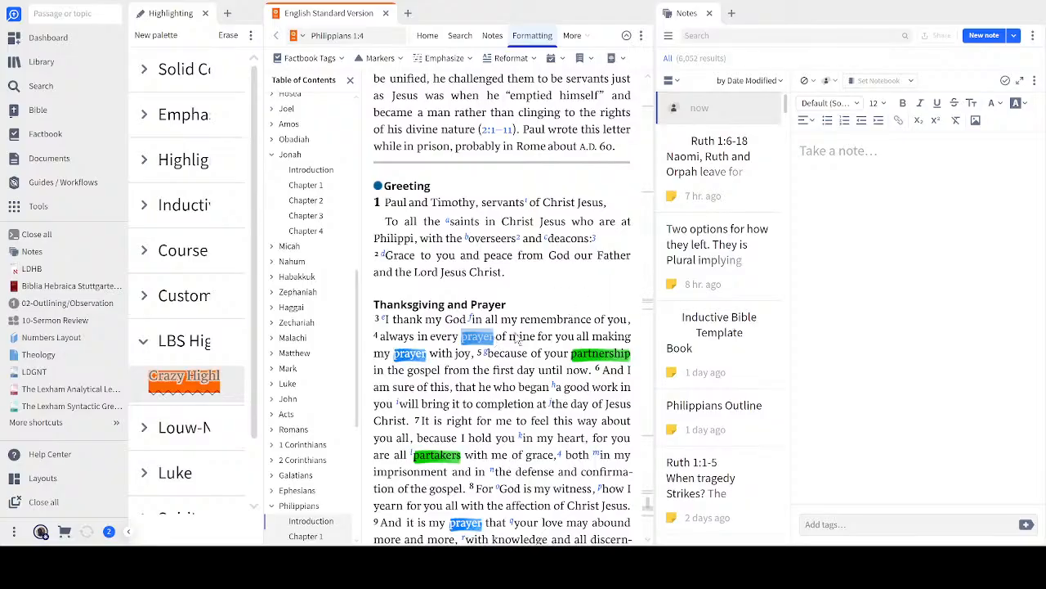
{"action": "left_click", "coordinate": [474, 342]}
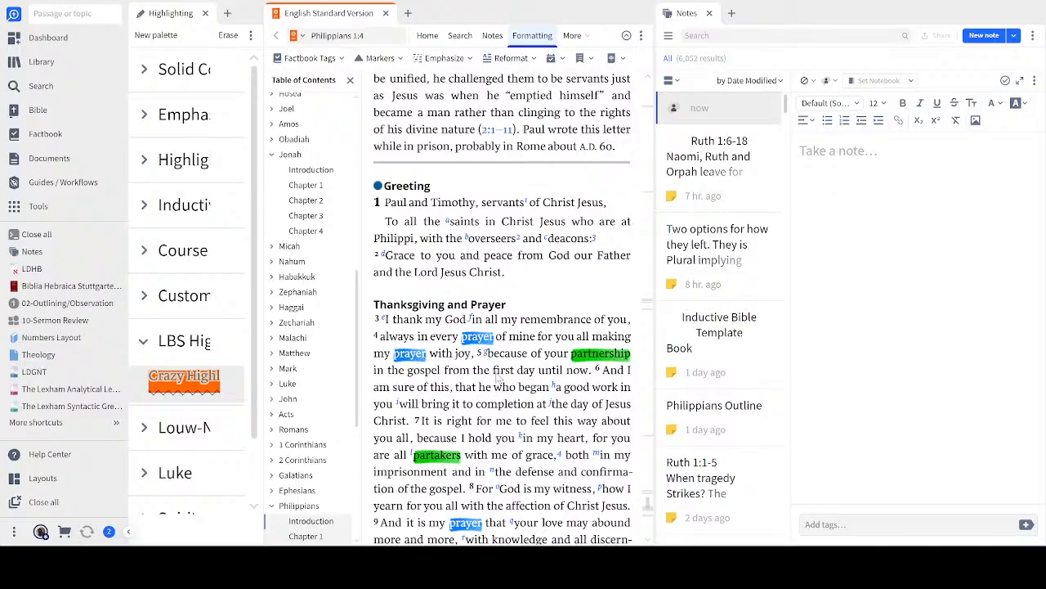
{"action": "scroll", "coordinate": [196, 446], "scroll_direction": "down", "scroll_amount": 1}
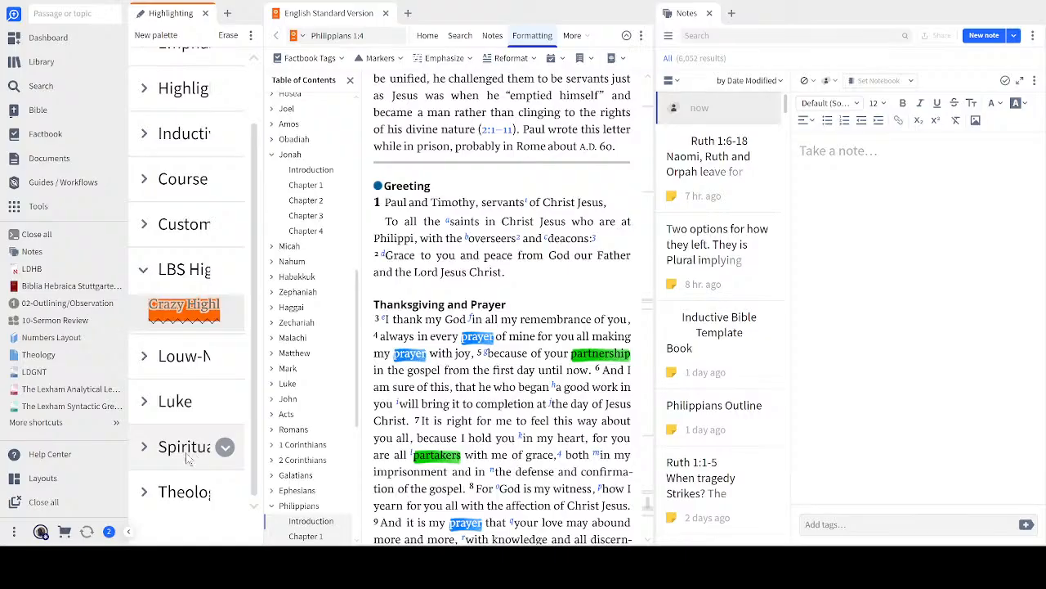
{"action": "scroll", "coordinate": [185, 437], "scroll_direction": "up", "scroll_amount": 1}
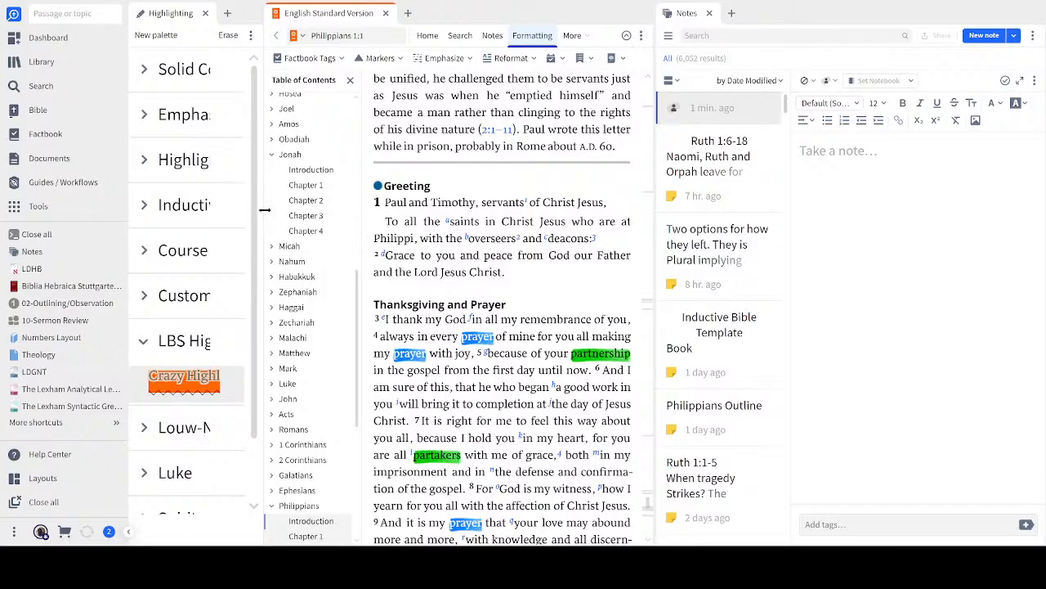
Step: Widen the highlighting palettes and erase the highlight from the first "prayer" in Philippians 1:4
{"action": "left_click_drag", "start_coordinate": [270, 210], "coordinate": [359, 215]}
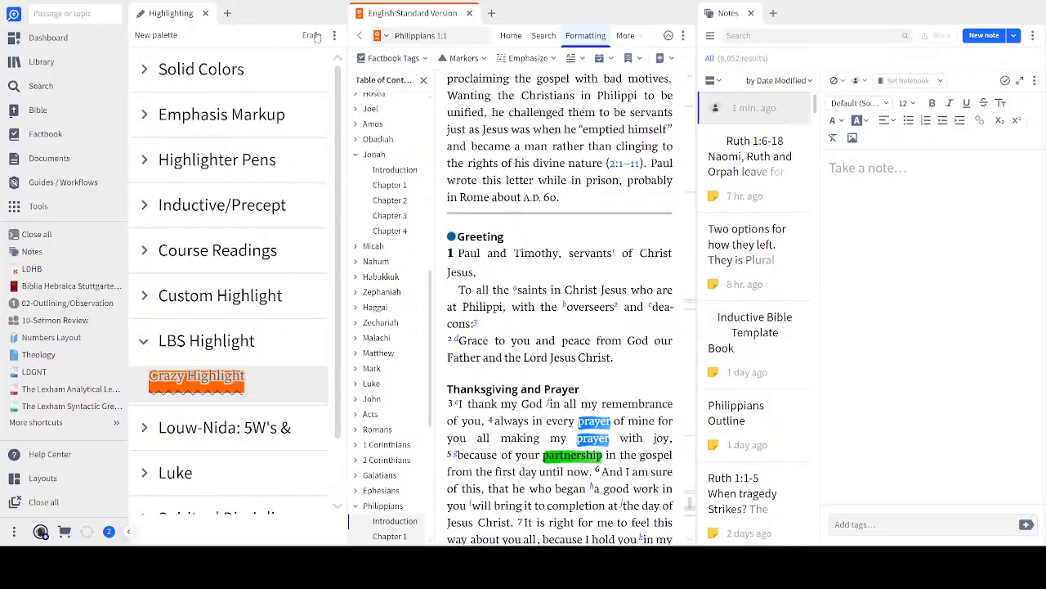
{"action": "double_click", "coordinate": [594, 421]}
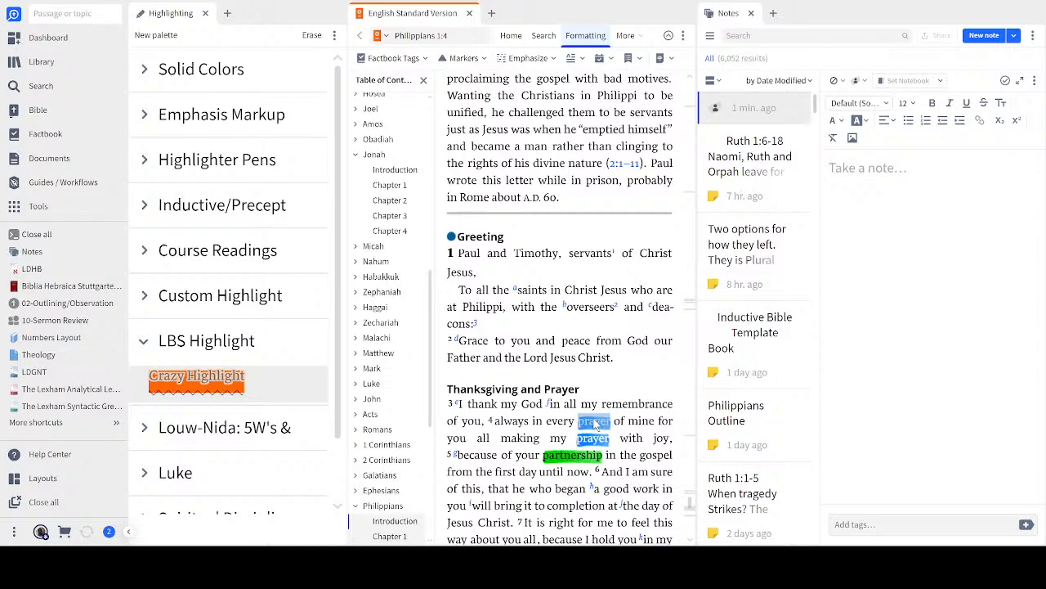
{"action": "left_click", "coordinate": [313, 37]}
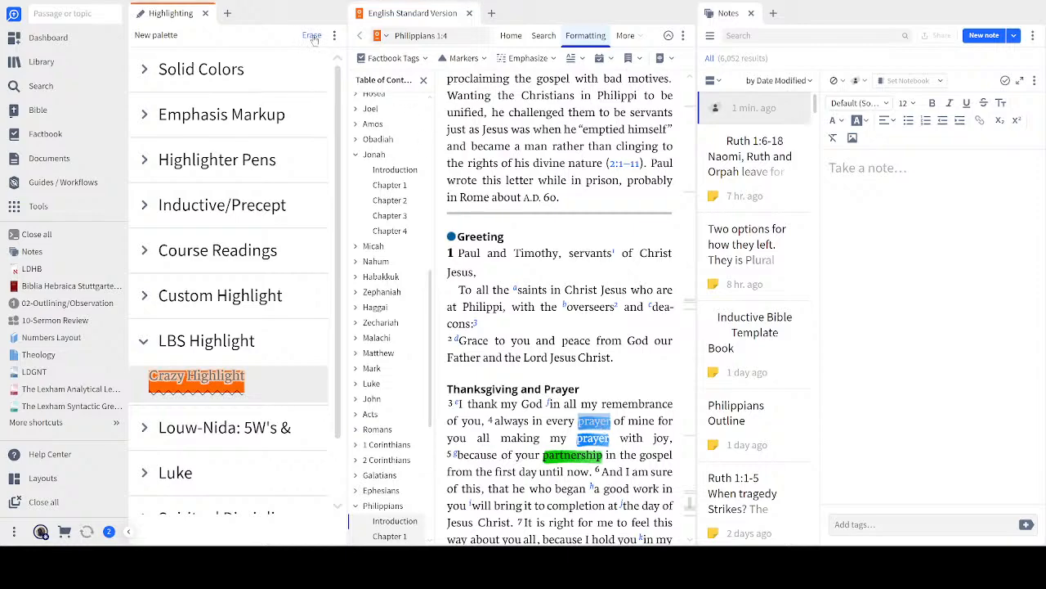
{"action": "left_click", "coordinate": [630, 446]}
{"action": "double_click", "coordinate": [594, 442]}
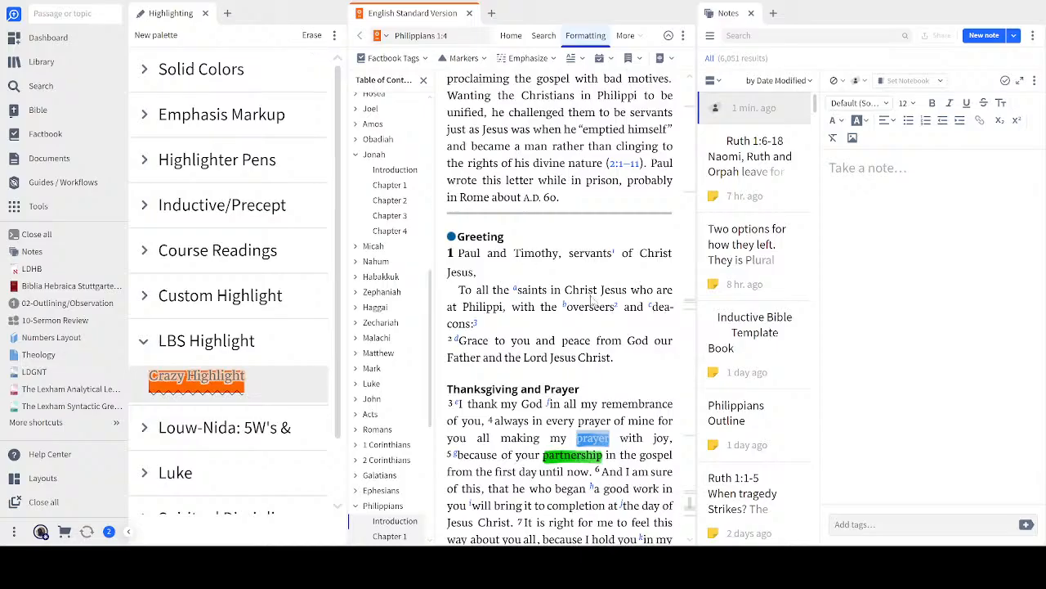
{"action": "left_click", "coordinate": [647, 379]}
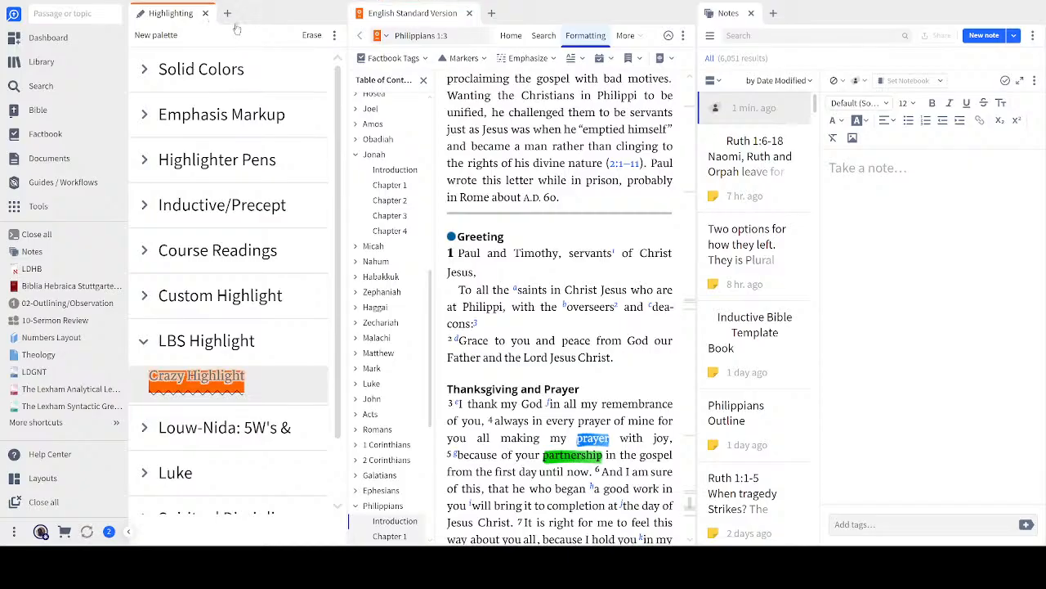
Step: Close the highlighting palettes and turn off the display of notes and highlights in the Bible
{"action": "left_click", "coordinate": [207, 14]}
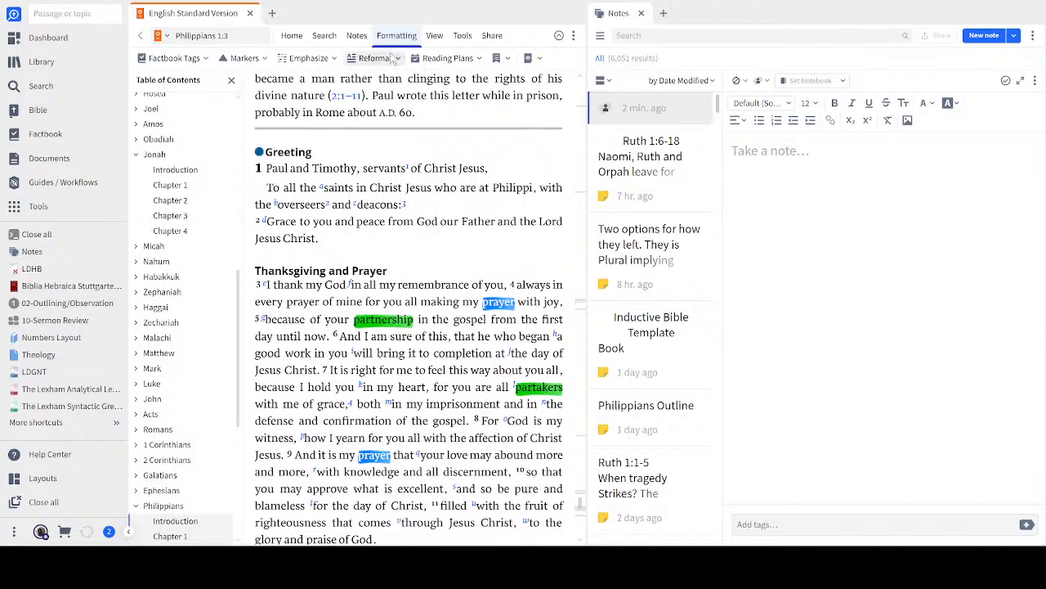
{"action": "left_click", "coordinate": [358, 37]}
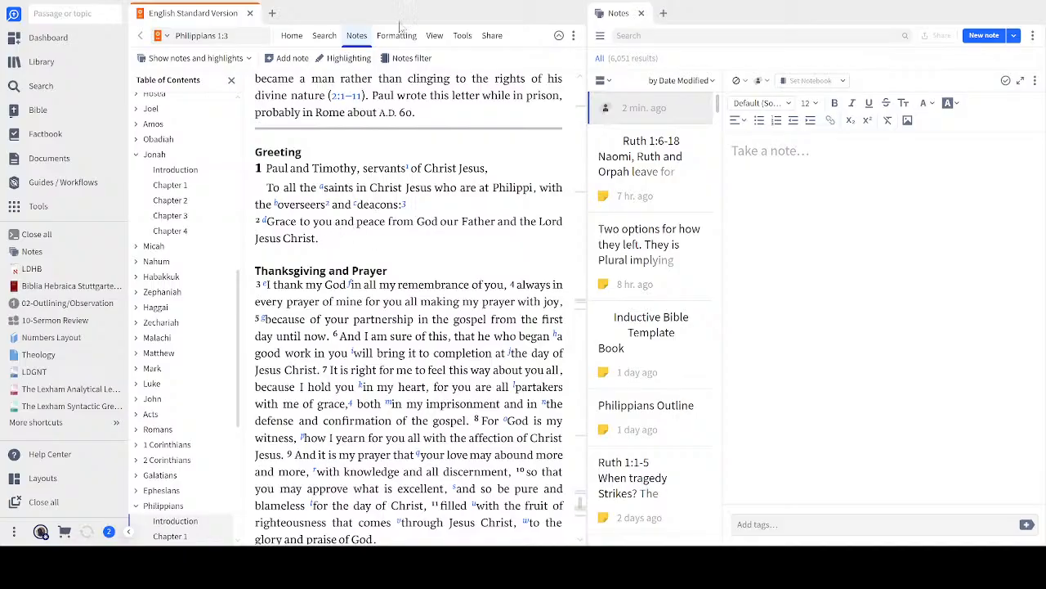
Step: Select "Timothy" in Philippians 1:1 and look over the Bible's formatting, visual filter and view options
{"action": "double_click", "coordinate": [317, 175]}
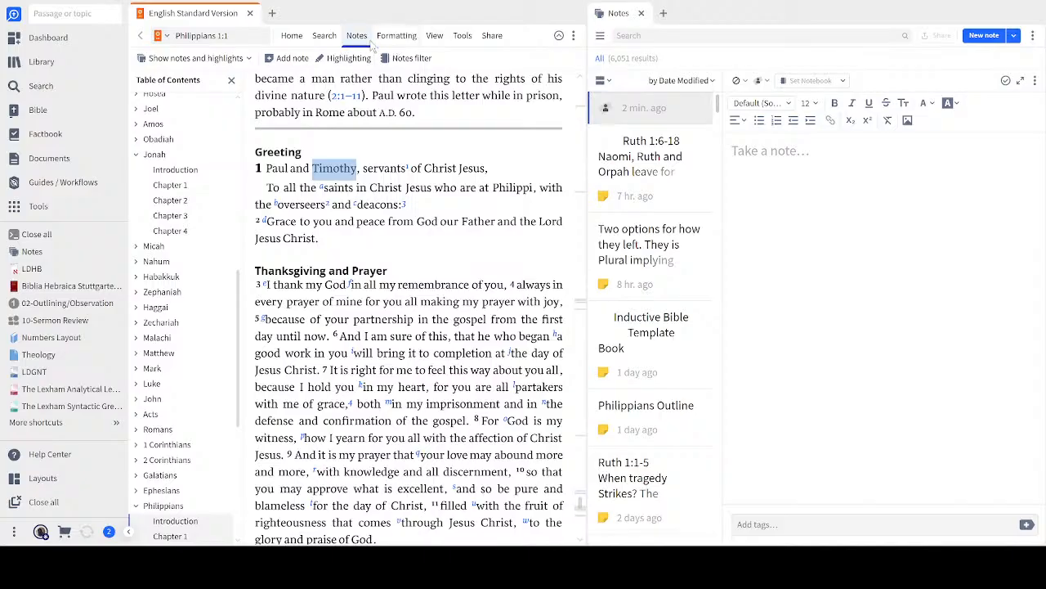
{"action": "left_click", "coordinate": [413, 44]}
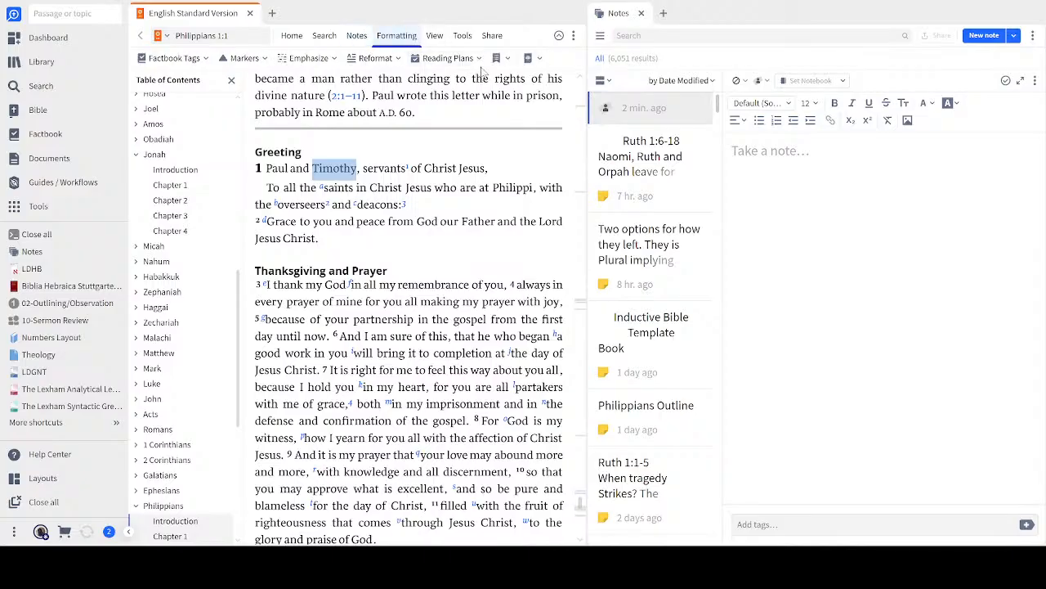
{"action": "left_click", "coordinate": [536, 62]}
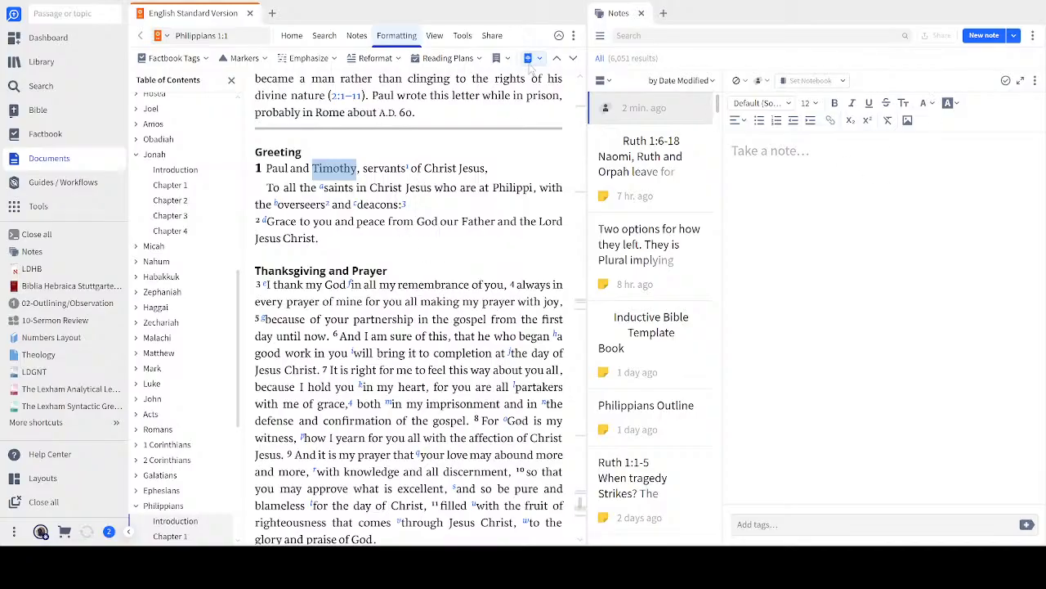
{"action": "left_click", "coordinate": [440, 39]}
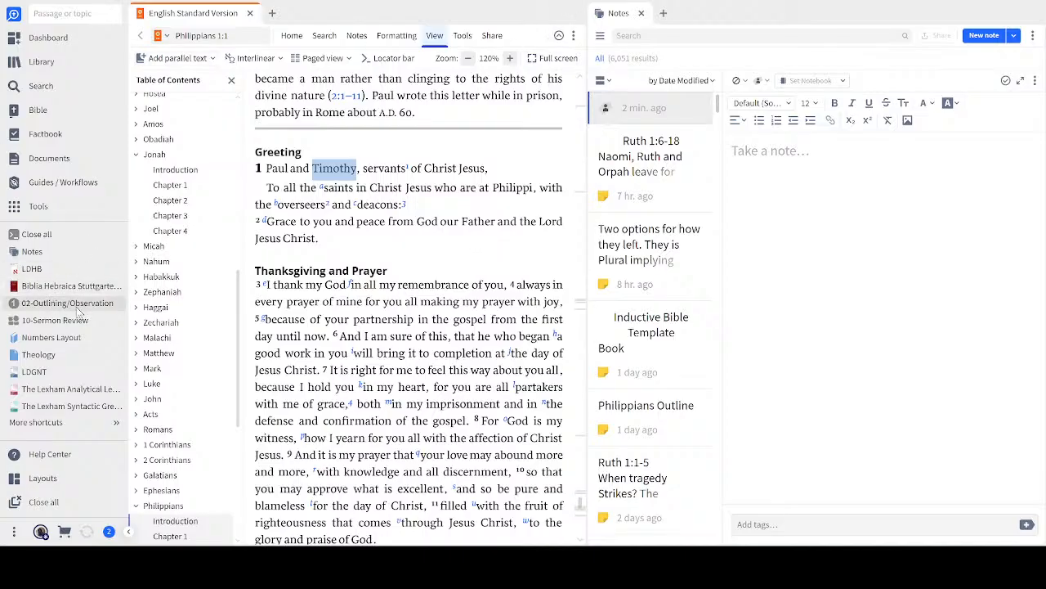
Step: Open the "Philippians Highlight Root Words" visual filter document and place it in the same pane as the notes
{"action": "left_click", "coordinate": [57, 162]}
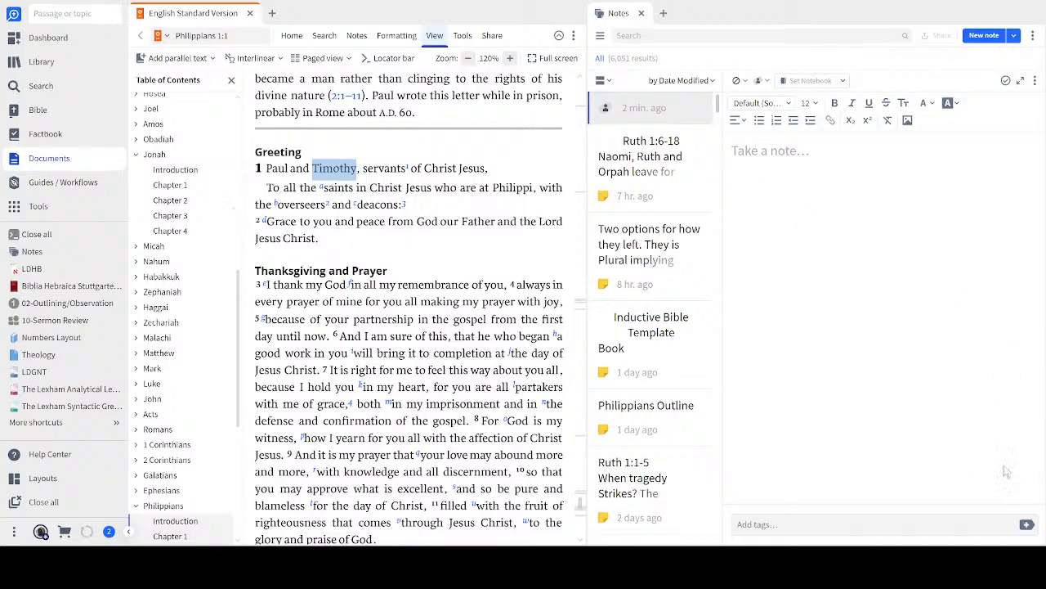
{"action": "left_click", "coordinate": [590, 269]}
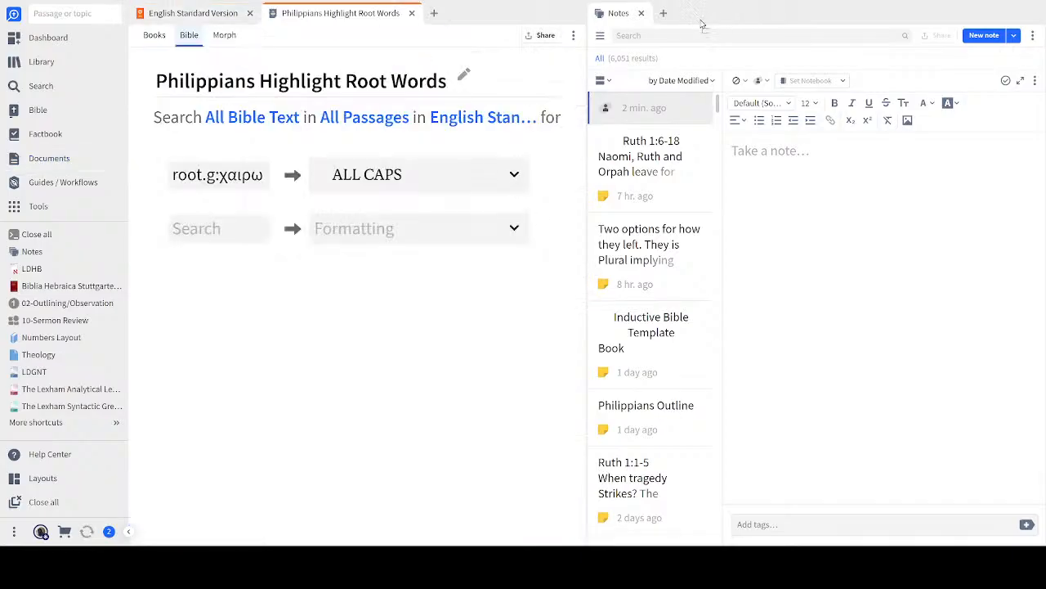
{"action": "left_click_drag", "start_coordinate": [702, 23], "coordinate": [661, 33]}
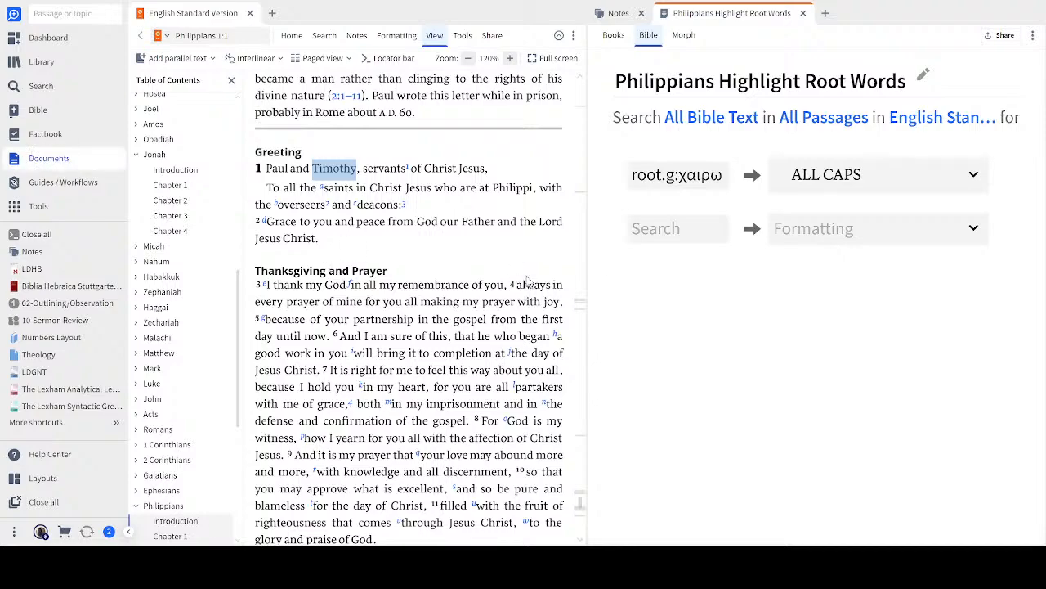
Step: Open the "Philippians HIghlights Ch 1" visual filter document and display its highlighting in the English Standard Version
{"action": "left_click", "coordinate": [597, 302]}
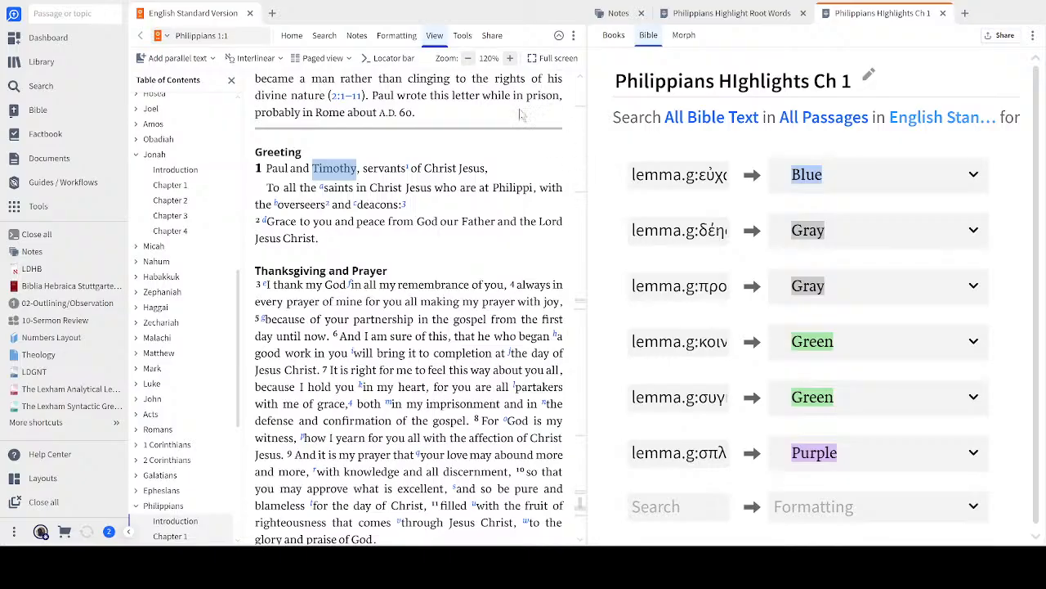
{"action": "left_click", "coordinate": [489, 114]}
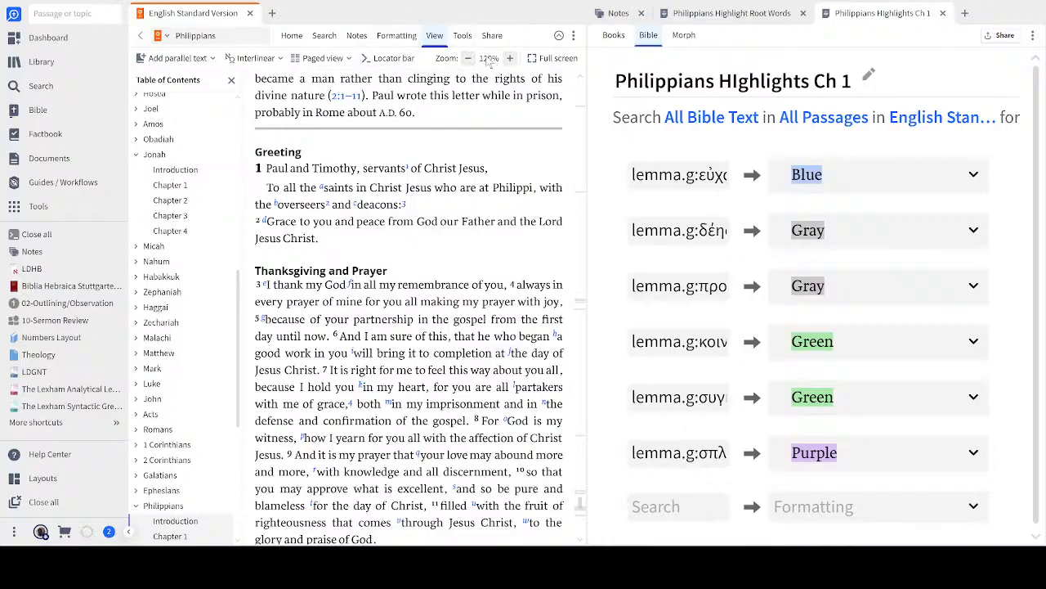
{"action": "left_click", "coordinate": [399, 39]}
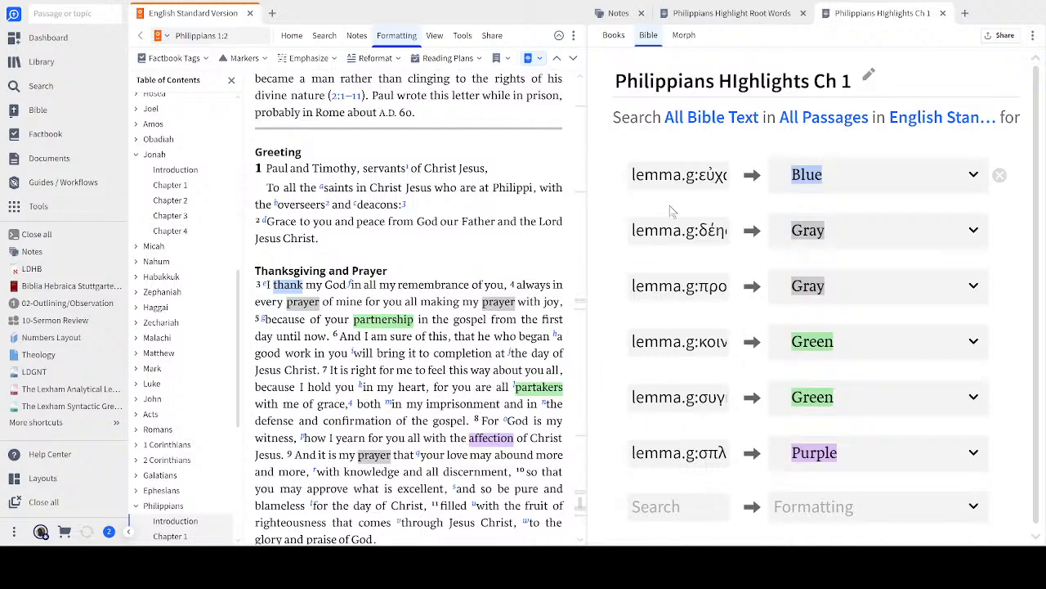
Step: Search the English Standard Version for lemma.g:εὐχαριστέω, the Greek word behind "thank" in Philippians 1:3, with the search placed beside the Bible
{"action": "double_click", "coordinate": [298, 286]}
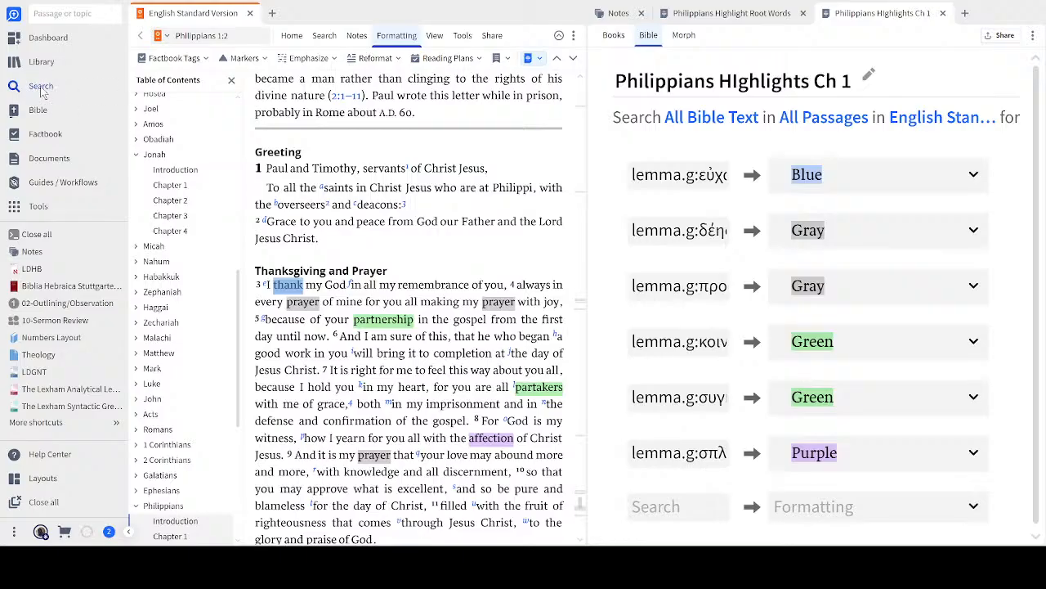
{"action": "left_click", "coordinate": [39, 87]}
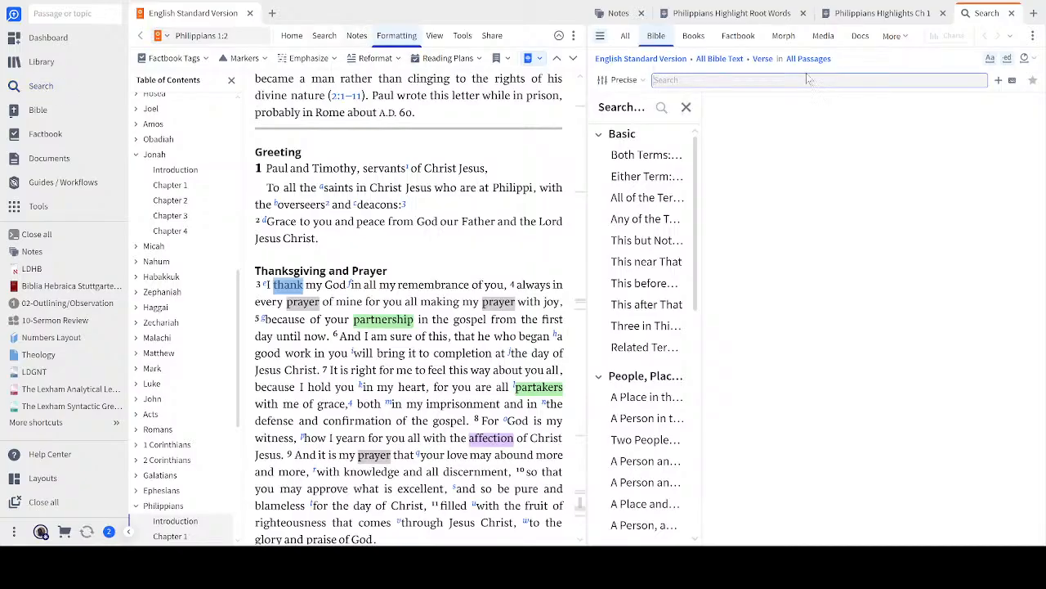
{"action": "mouse_move", "coordinate": [991, 16]}
{"action": "left_mouse_down"}
{"action": "mouse_move", "coordinate": [459, 49]}
{"action": "mouse_move", "coordinate": [284, 24]}
{"action": "left_mouse_up"}
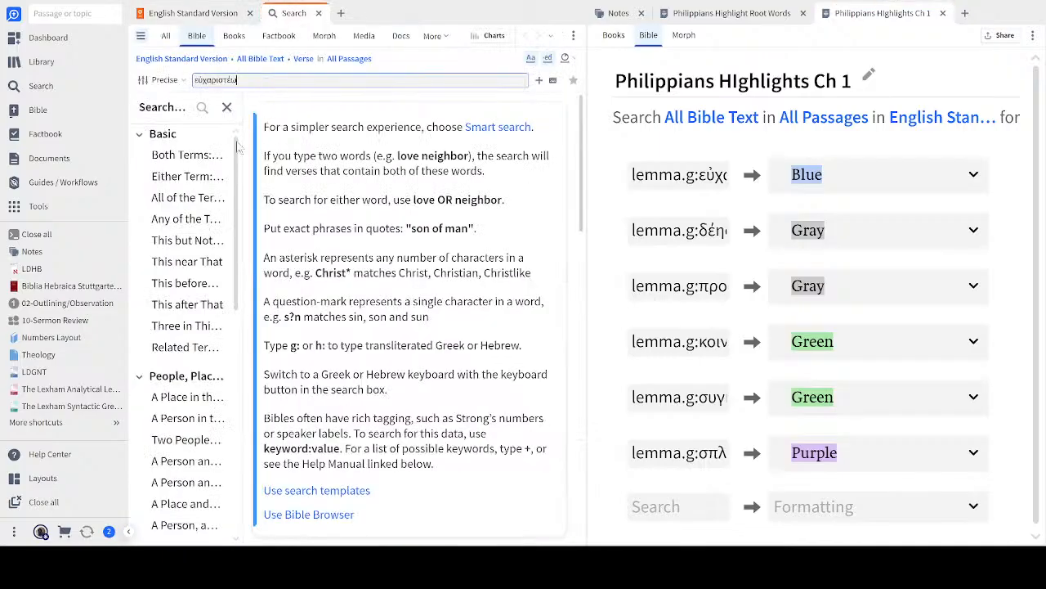
{"action": "type", "text": "εὐχαριστέω"}
{"action": "key", "text": "Return"}
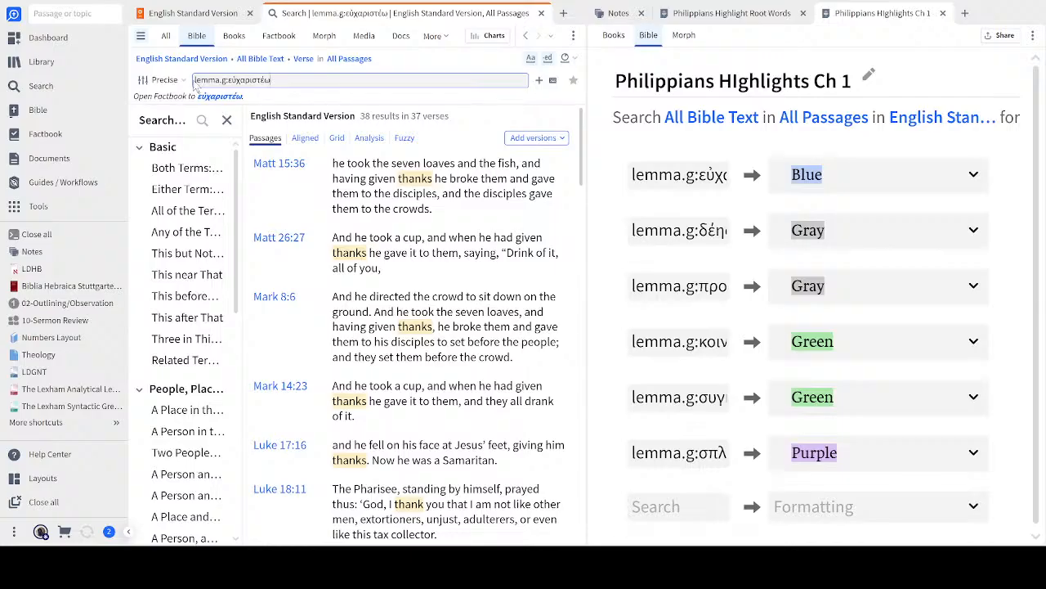
Step: Copy the query lemma.g:εὐχαριστέω into a new row of the Philippians HIghlights Ch 1 filter and format it as Large Text
{"action": "left_click_drag", "start_coordinate": [194, 79], "coordinate": [296, 80]}
{"action": "key", "text": "ctrl+c"}
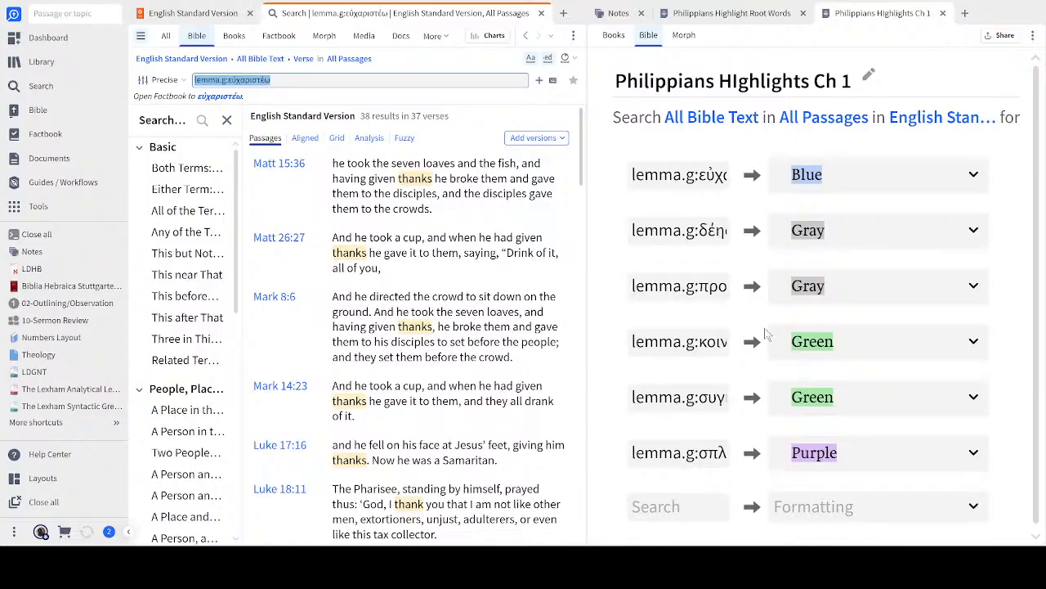
{"action": "left_click", "coordinate": [678, 506]}
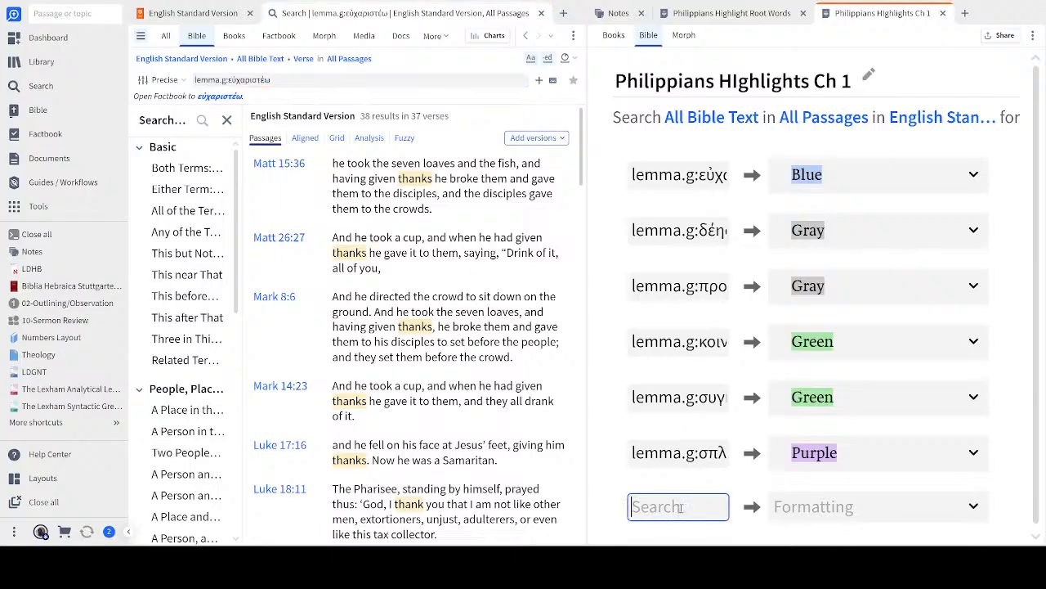
{"action": "key", "text": "ctrl+v"}
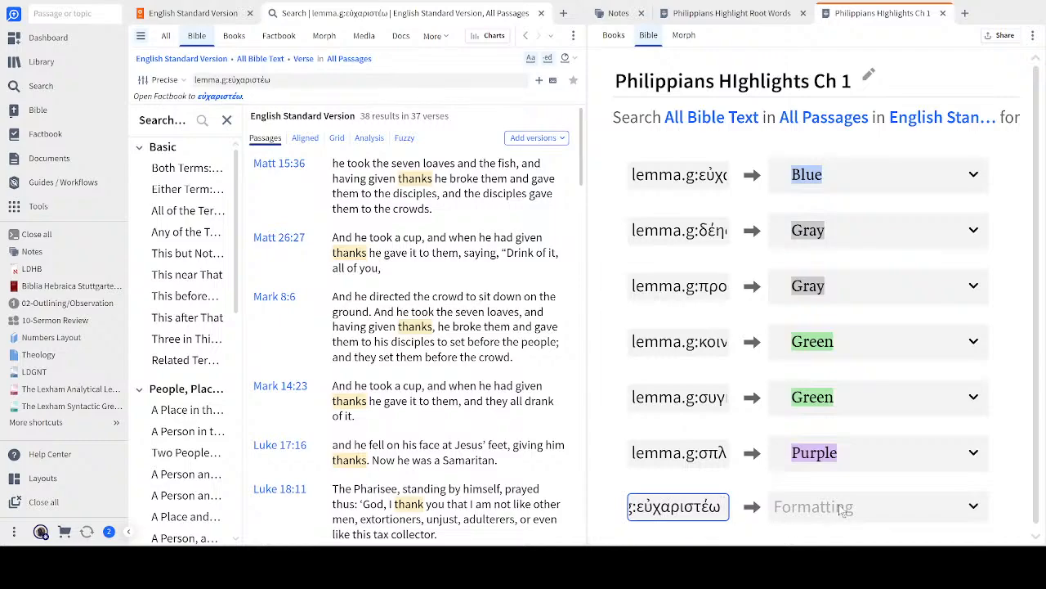
{"action": "left_click", "coordinate": [973, 507]}
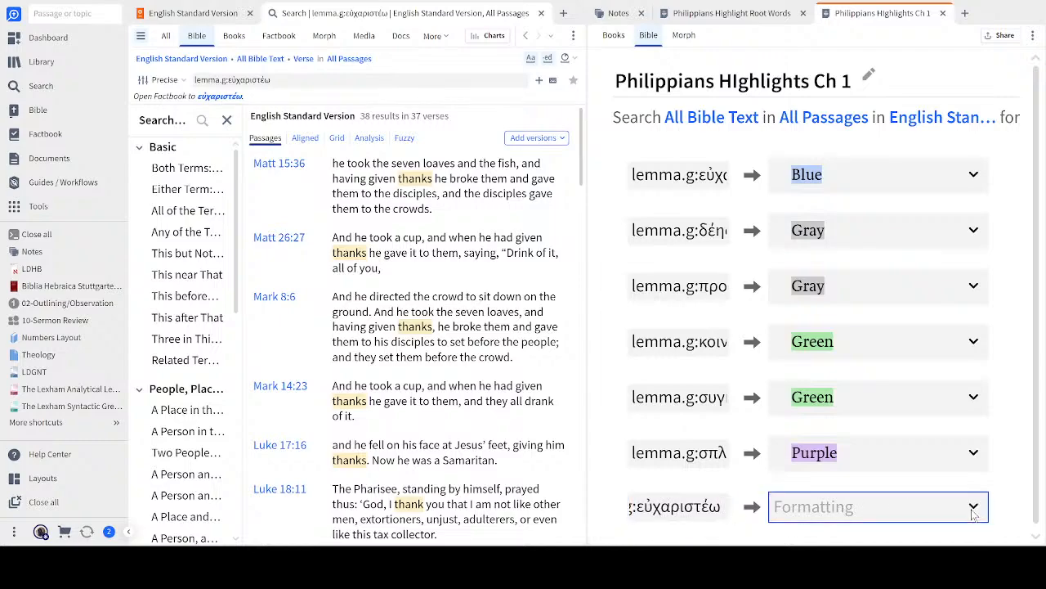
{"action": "left_click", "coordinate": [974, 508]}
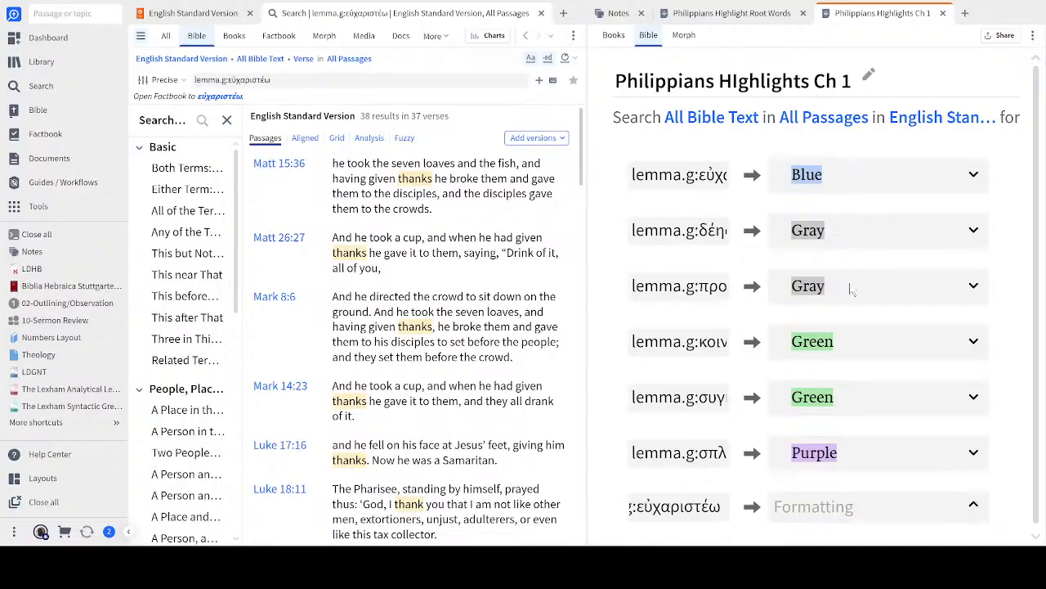
{"action": "left_click", "coordinate": [860, 237]}
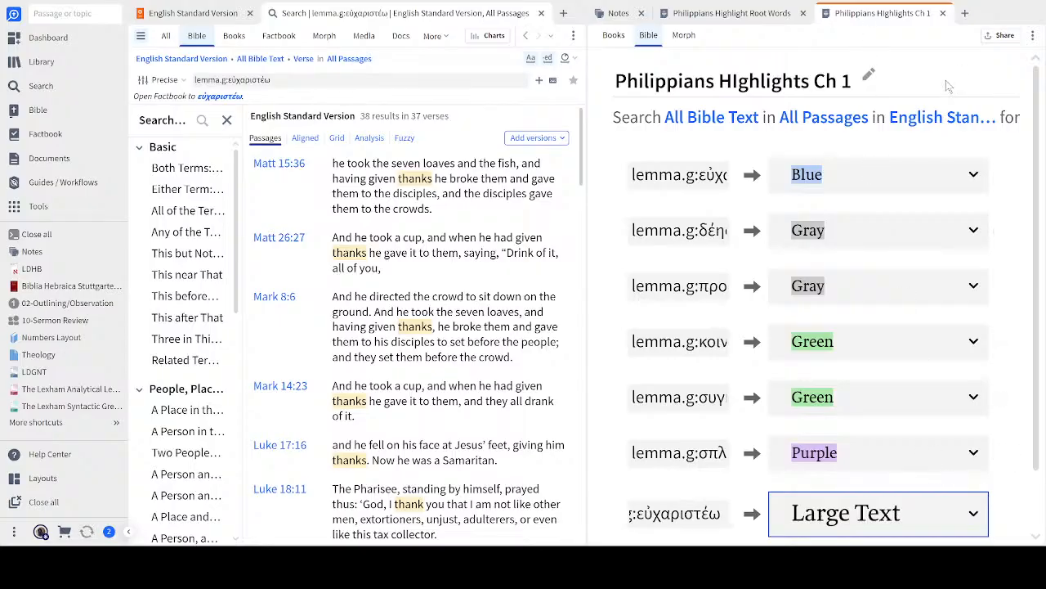
Step: Check the formatting of "thank" in Philippians 1:3 against the filter's lemma entries for "thank" and "partakers"
{"action": "left_click", "coordinate": [215, 18]}
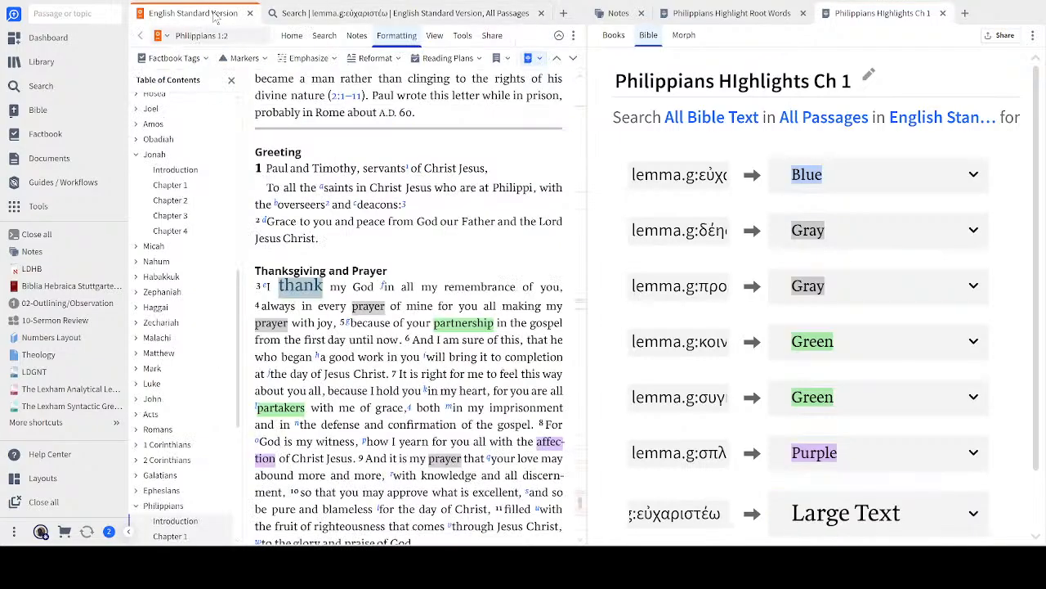
{"action": "left_click", "coordinate": [428, 260]}
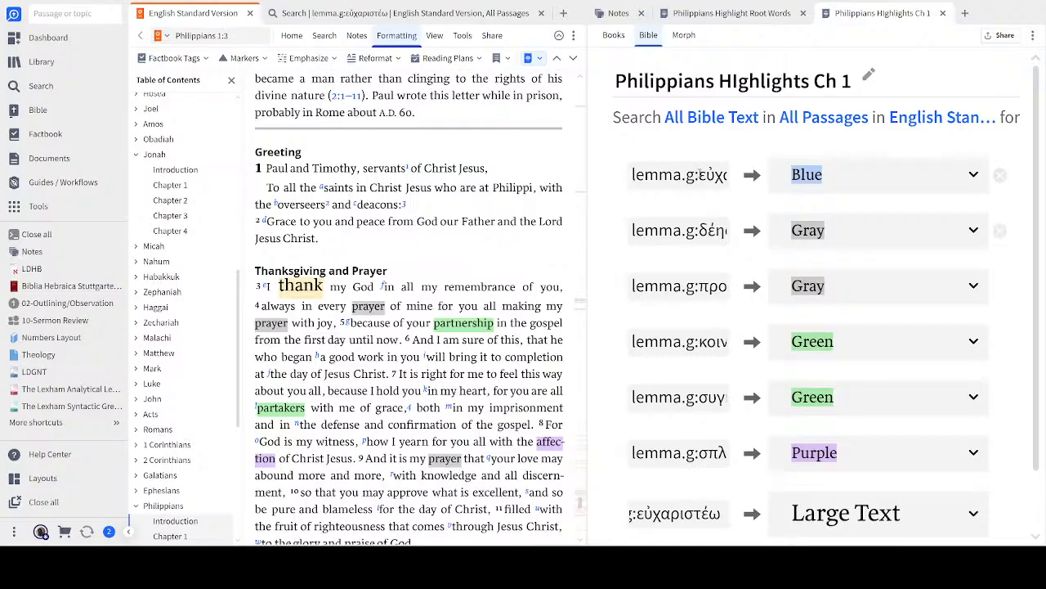
{"action": "left_click", "coordinate": [632, 175]}
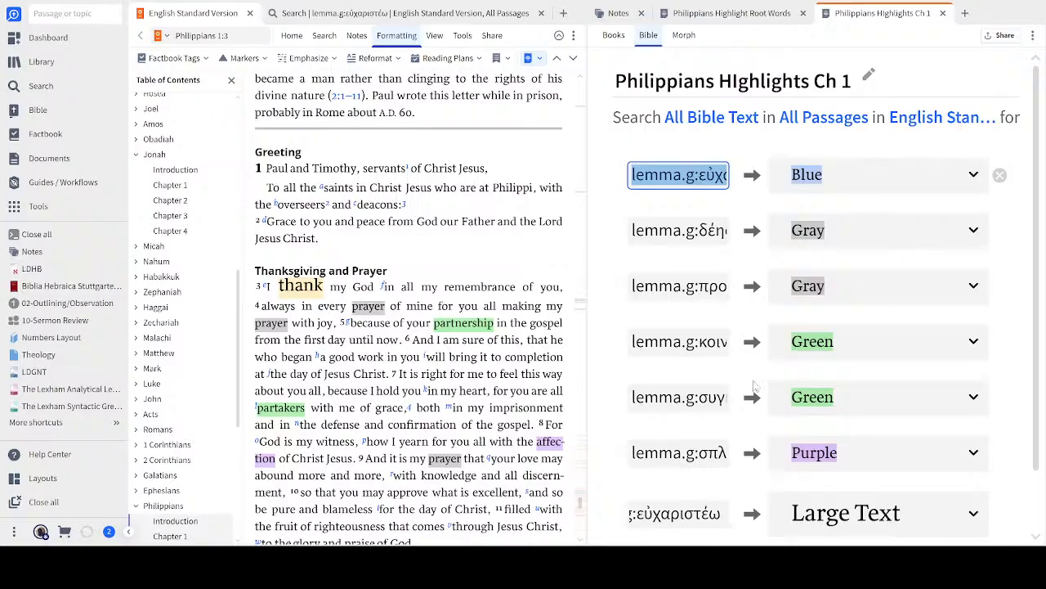
{"action": "left_click", "coordinate": [696, 409]}
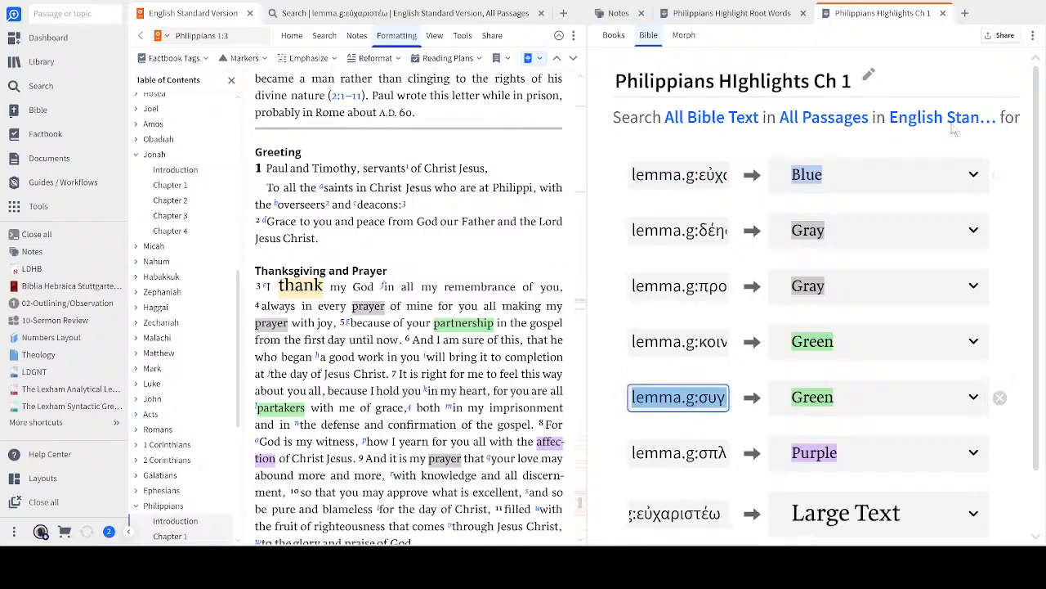
{"action": "left_click", "coordinate": [923, 71]}
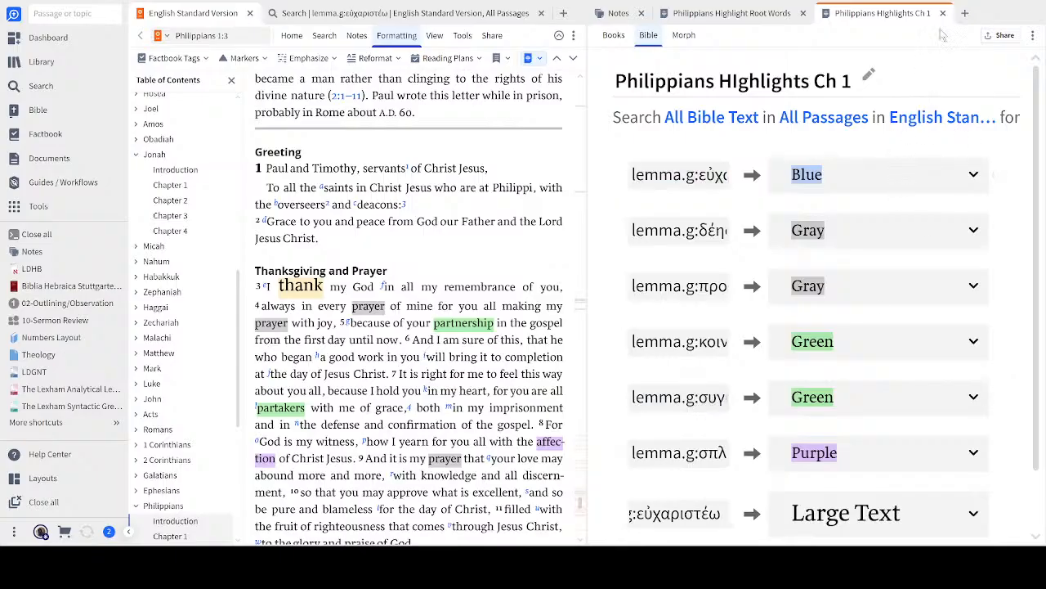
Step: Create a new note and remove its Philippians 1:3 anchor
{"action": "left_click", "coordinate": [614, 14]}
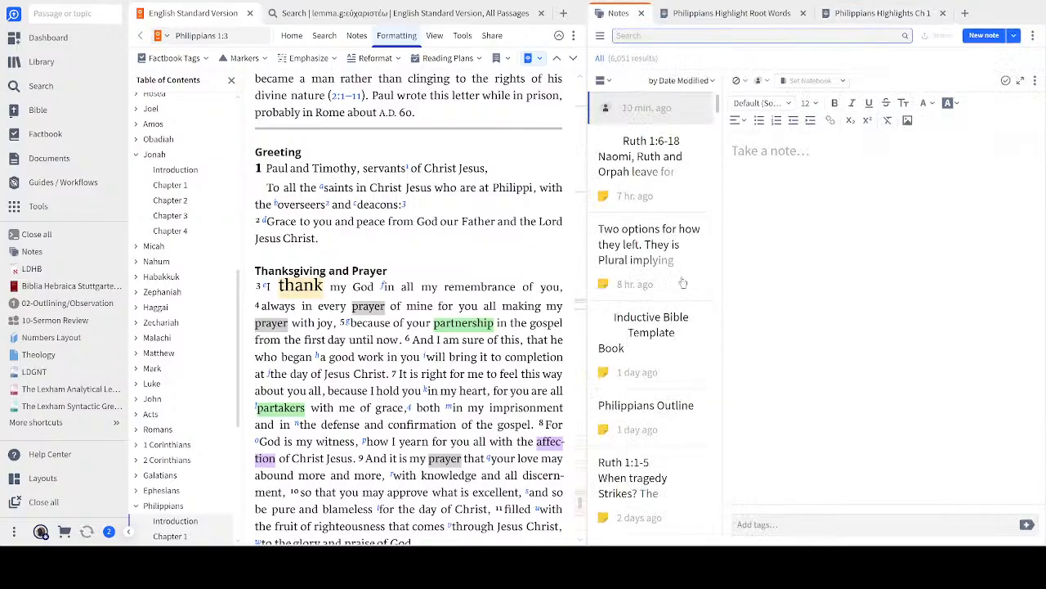
{"action": "left_click", "coordinate": [991, 39]}
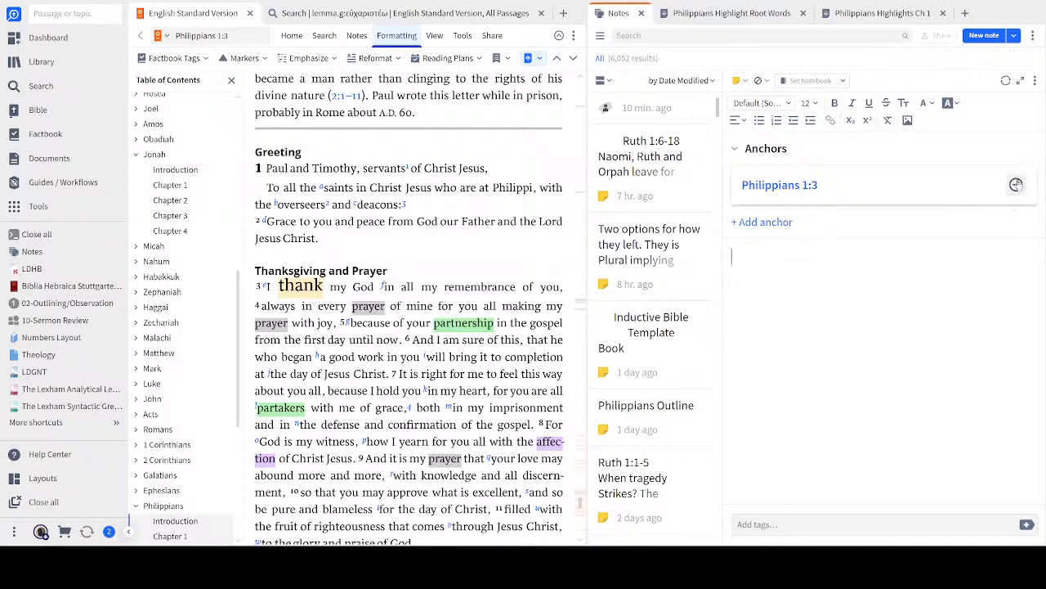
{"action": "left_click", "coordinate": [956, 184]}
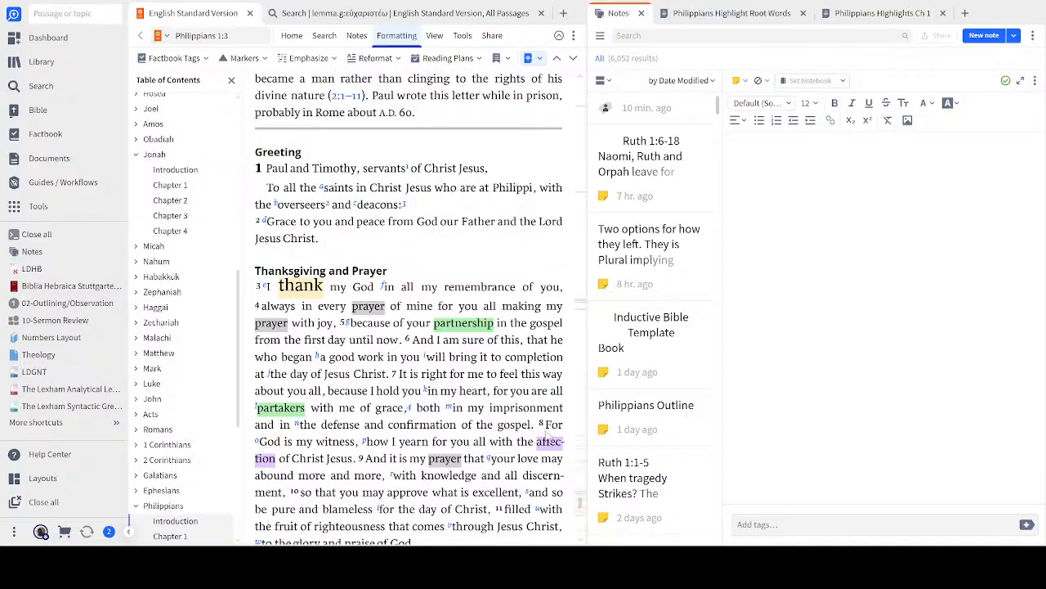
Step: Select "partakers" in Philippians 1:7 and write its Greek lemma συγκοινωνός in the new note
{"action": "scroll", "coordinate": [545, 432], "scroll_direction": "down", "scroll_amount": 3}
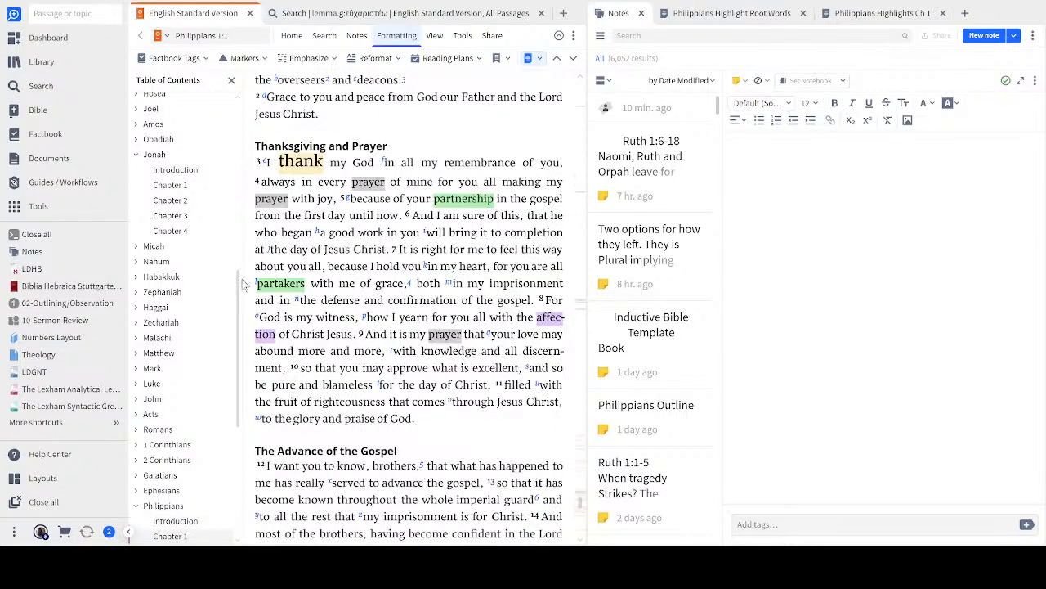
{"action": "double_click", "coordinate": [276, 286]}
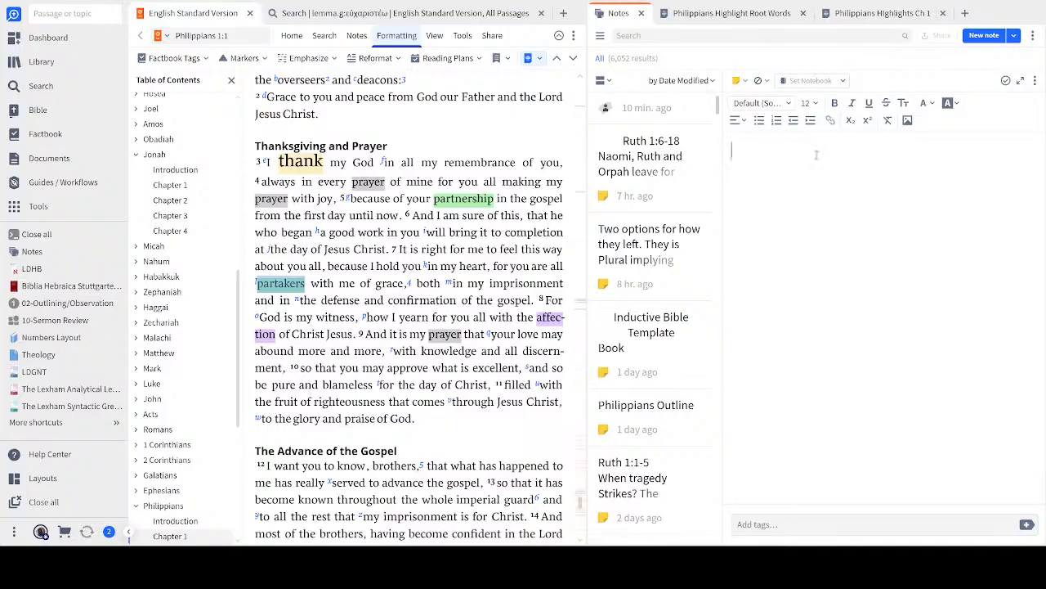
{"action": "type", "text": "συγκοινωνός"}
Step: Set the font size of the whole Greek word in the note to 18
{"action": "key", "text": "shift+Left"}
{"action": "key", "text": "shift+Left"}
{"action": "key", "text": "shift+Left"}
{"action": "key", "text": "shift+Left"}
{"action": "key", "text": "shift+Left"}
{"action": "key", "text": "shift+Left"}
{"action": "key", "text": "shift+Left"}
{"action": "key", "text": "shift+Left"}
{"action": "key", "text": "shift+Left"}
{"action": "key", "text": "shift+Left"}
{"action": "key", "text": "shift+Left"}
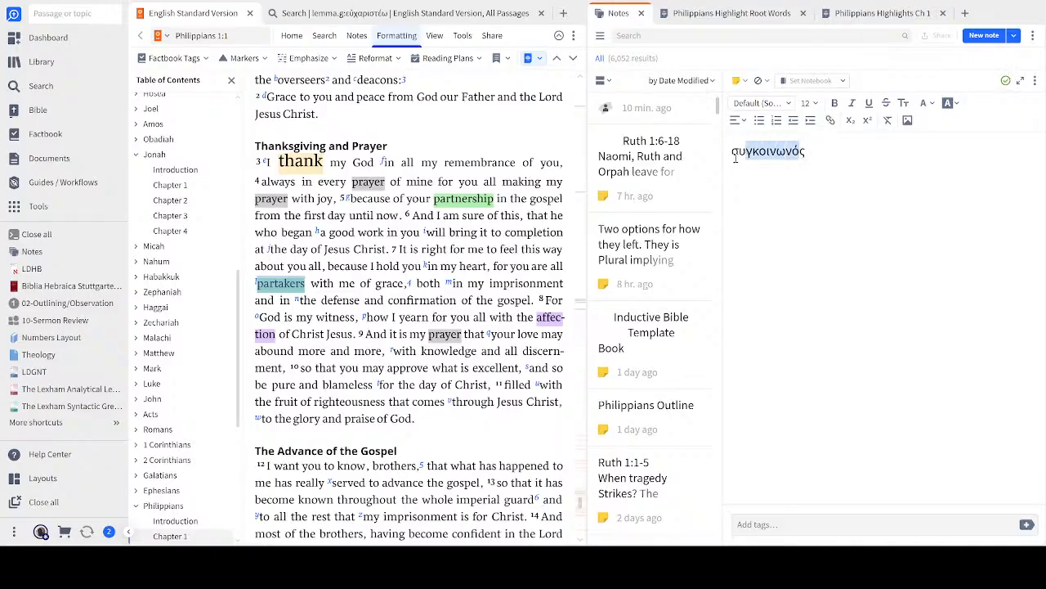
{"action": "left_click", "coordinate": [812, 152]}
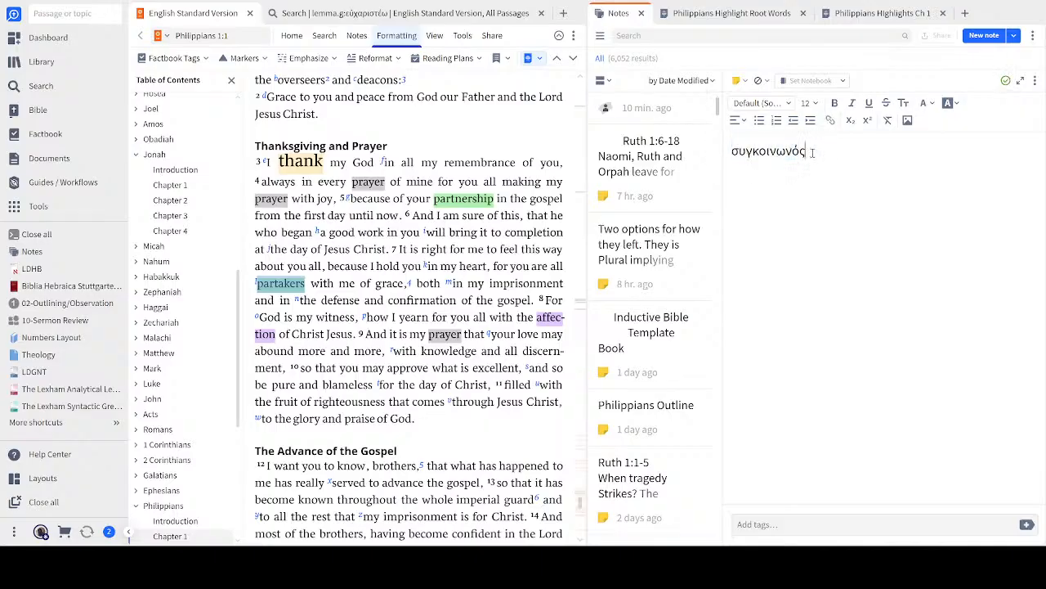
{"action": "left_click_drag", "start_coordinate": [811, 152], "coordinate": [734, 154]}
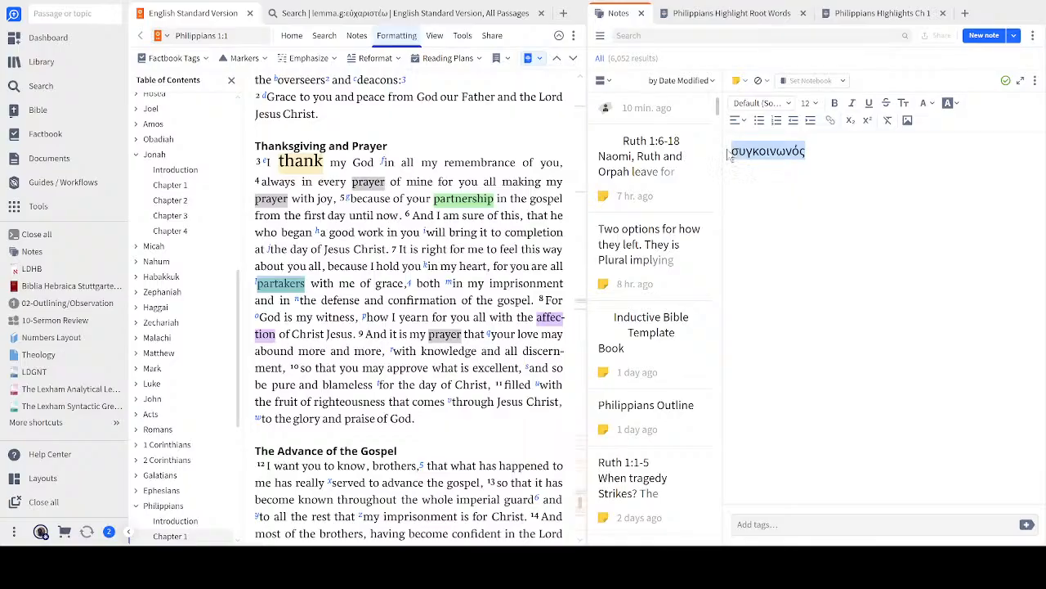
{"action": "left_click", "coordinate": [813, 103]}
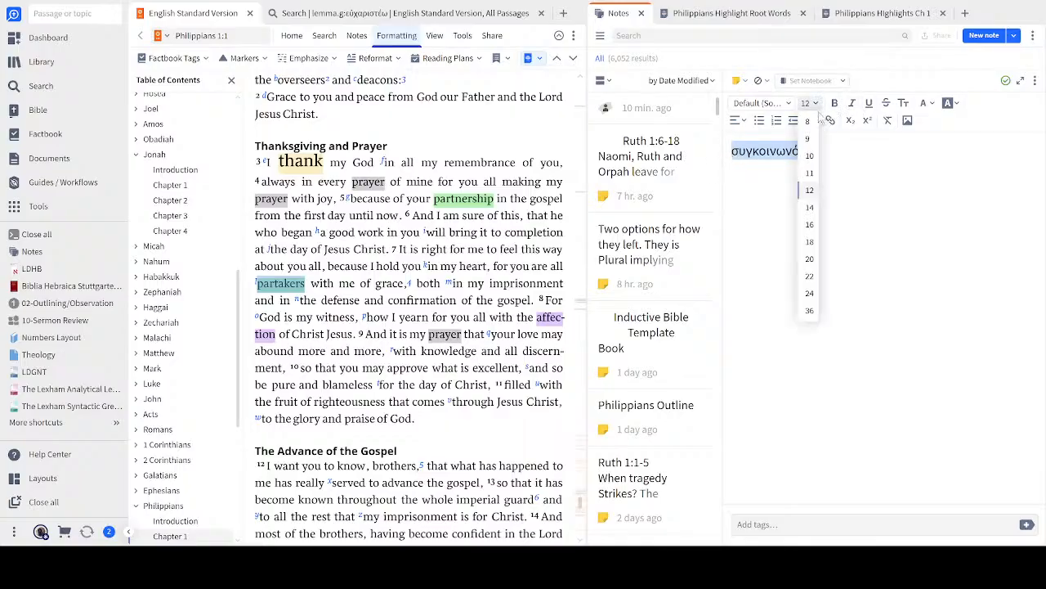
{"action": "left_click", "coordinate": [809, 242]}
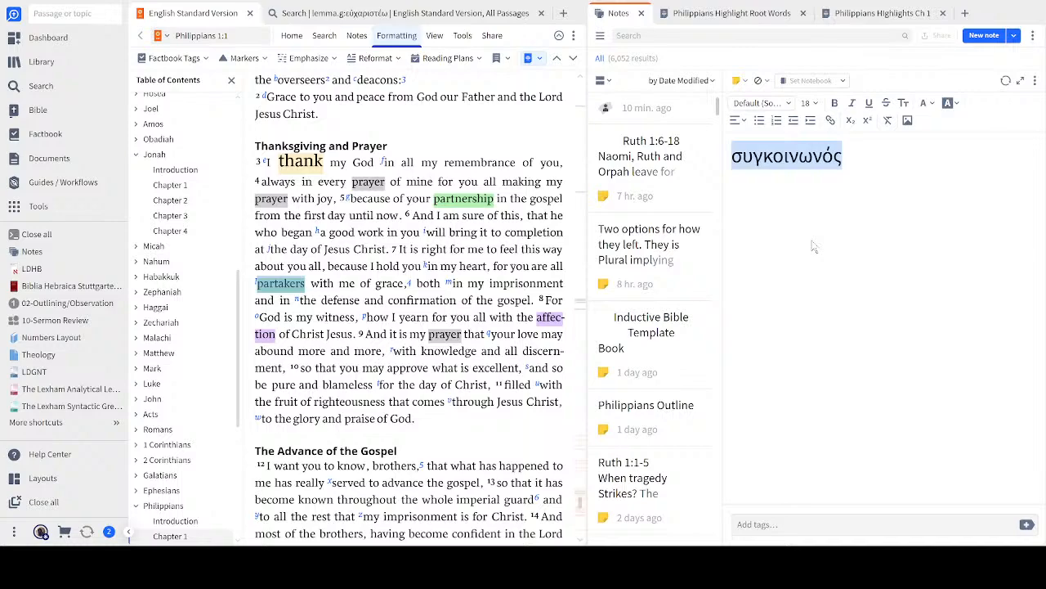
Step: Set the font size of συγκοινωνός in the note to 36 and start a new line below it
{"action": "left_click", "coordinate": [809, 103]}
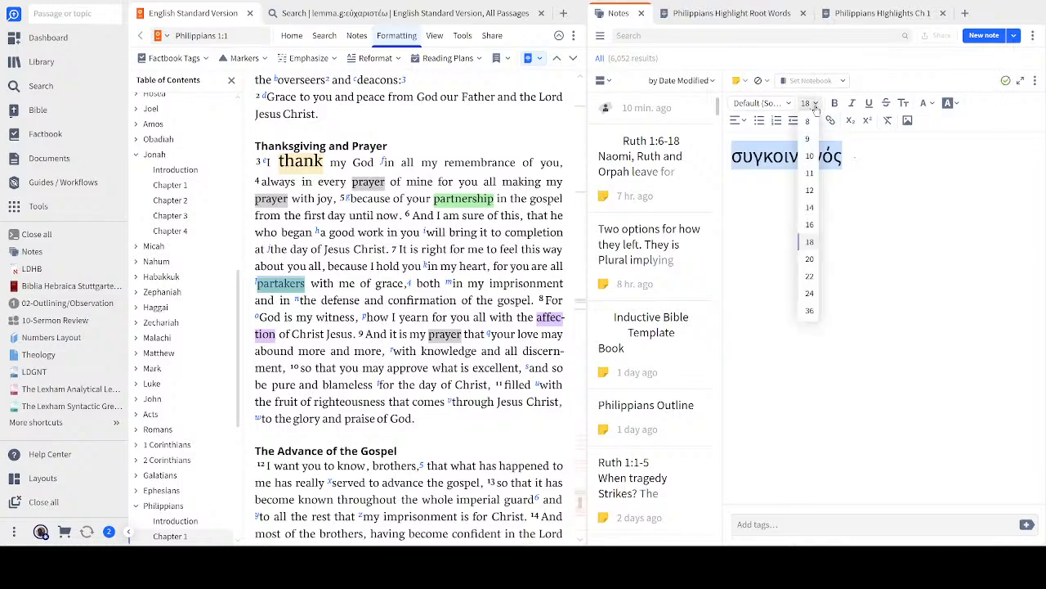
{"action": "left_click", "coordinate": [809, 314]}
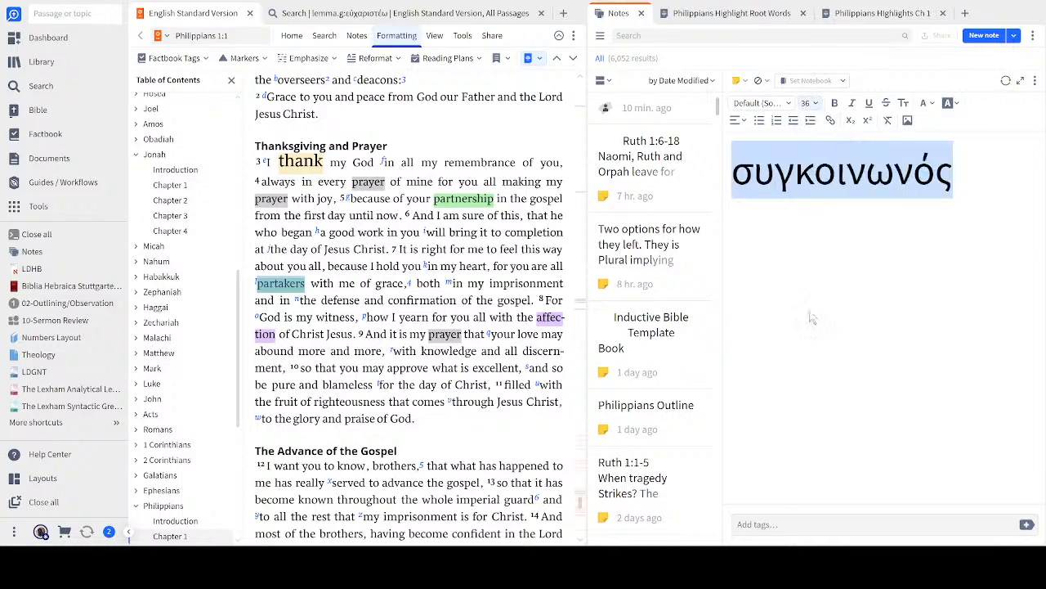
{"action": "left_click", "coordinate": [962, 176]}
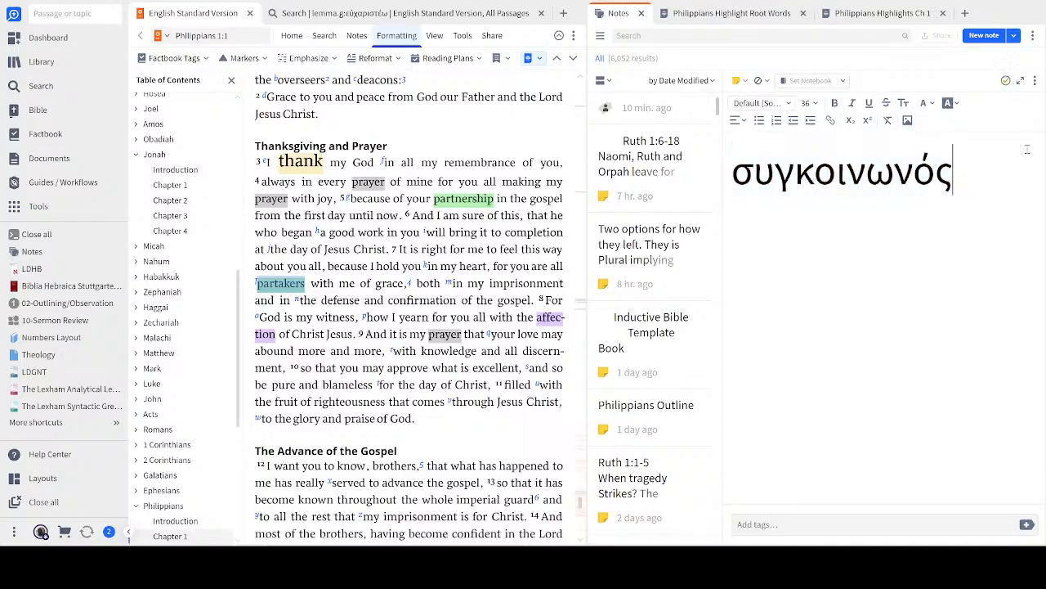
{"action": "key", "text": "Return"}
Step: Open the Philippians HIghlights Ch 1 filter and copy συγκοινωνός from its lemma entry
{"action": "left_click", "coordinate": [714, 15]}
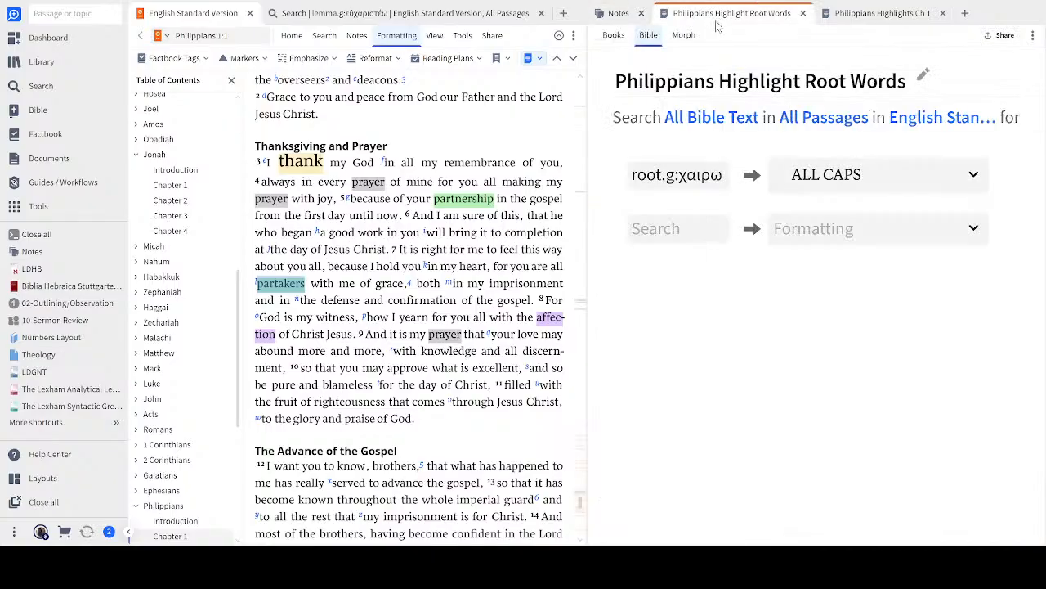
{"action": "left_click", "coordinate": [883, 15]}
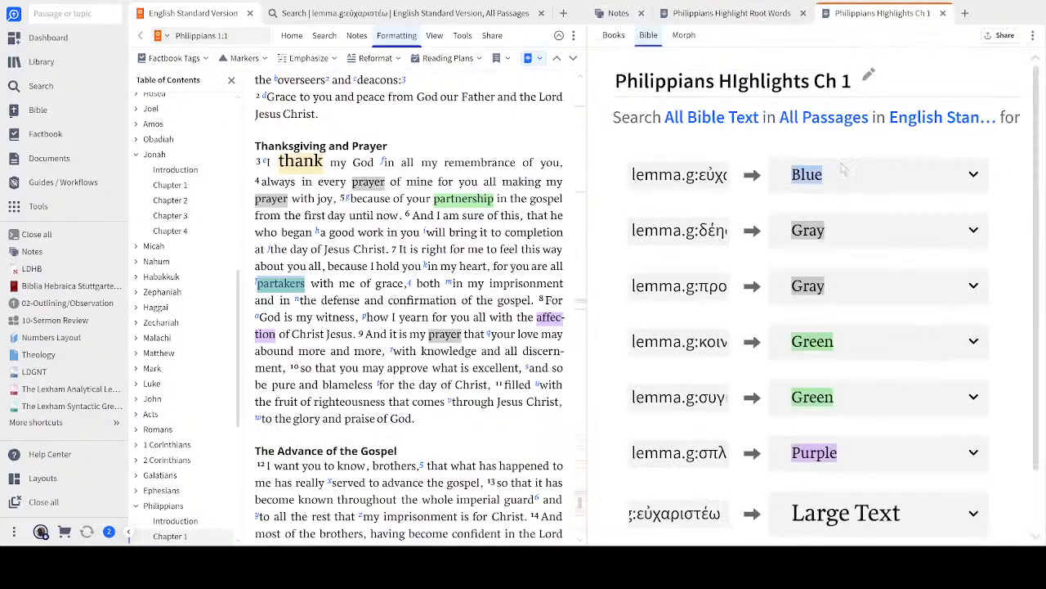
{"action": "triple_click", "coordinate": [724, 406]}
{"action": "left_click", "coordinate": [725, 406]}
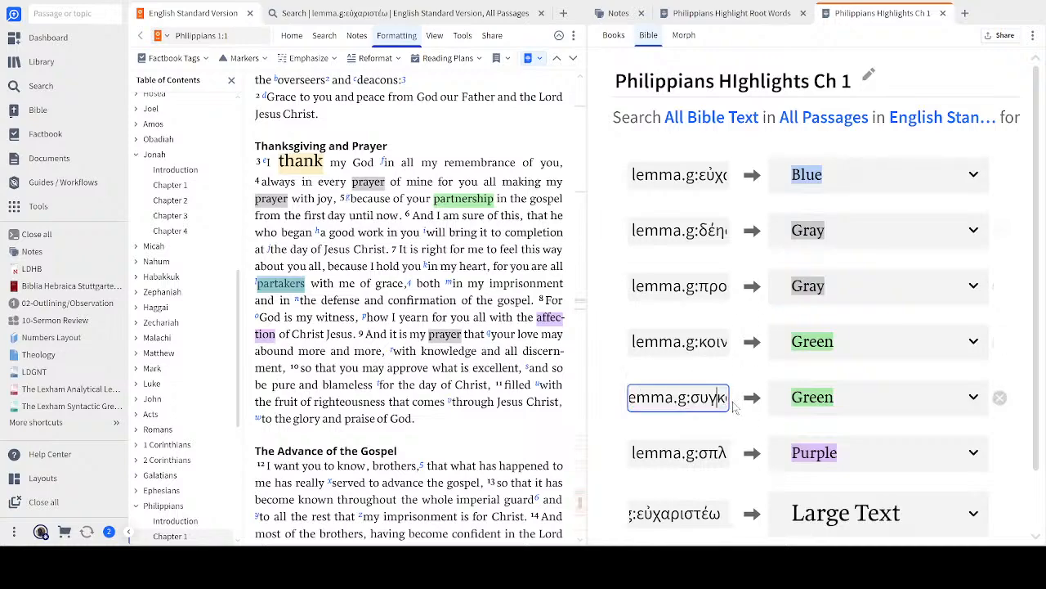
{"action": "left_click_drag", "start_coordinate": [691, 399], "coordinate": [766, 392]}
{"action": "key", "text": "ctrl+c"}
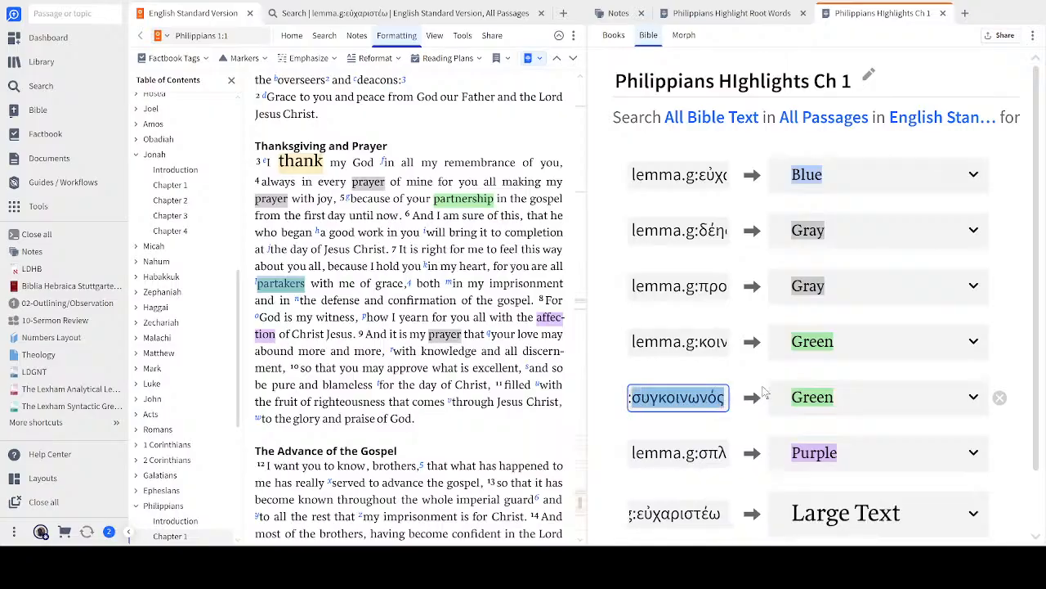
Step: Replace the συγκοινωνός entry in the filter with the search lemma.g:sug
{"action": "key", "text": "BackSpace"}
{"action": "key", "text": "BackSpace"}
{"action": "key", "text": "BackSpace"}
{"action": "key", "text": "BackSpace"}
{"action": "key", "text": "BackSpace"}
{"action": "key", "text": "BackSpace"}
{"action": "key", "text": "BackSpace"}
{"action": "key", "text": "BackSpace"}
{"action": "key", "text": "BackSpace"}
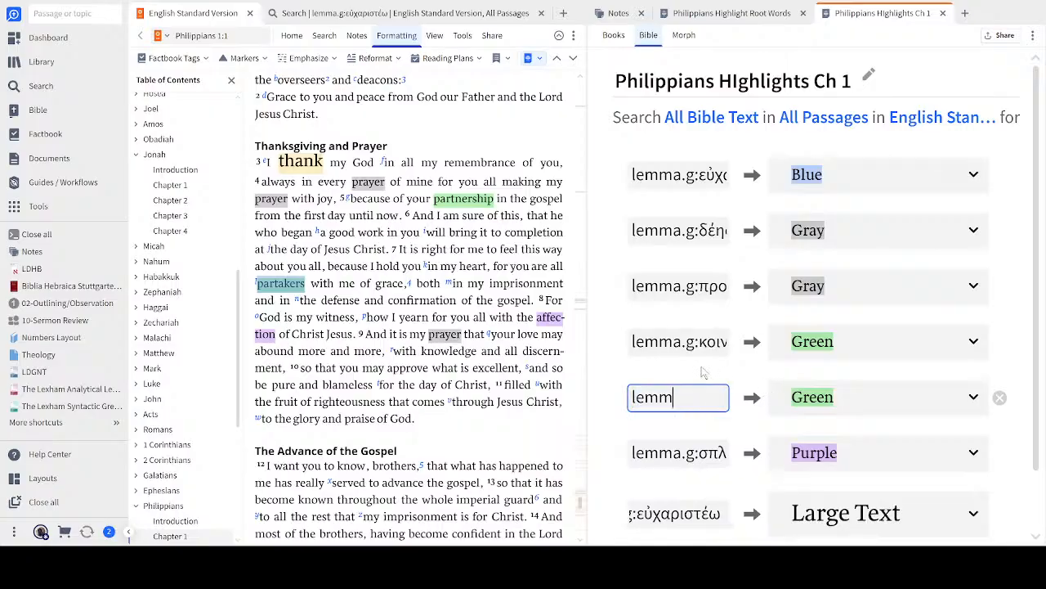
{"action": "type", "text": "lem"}
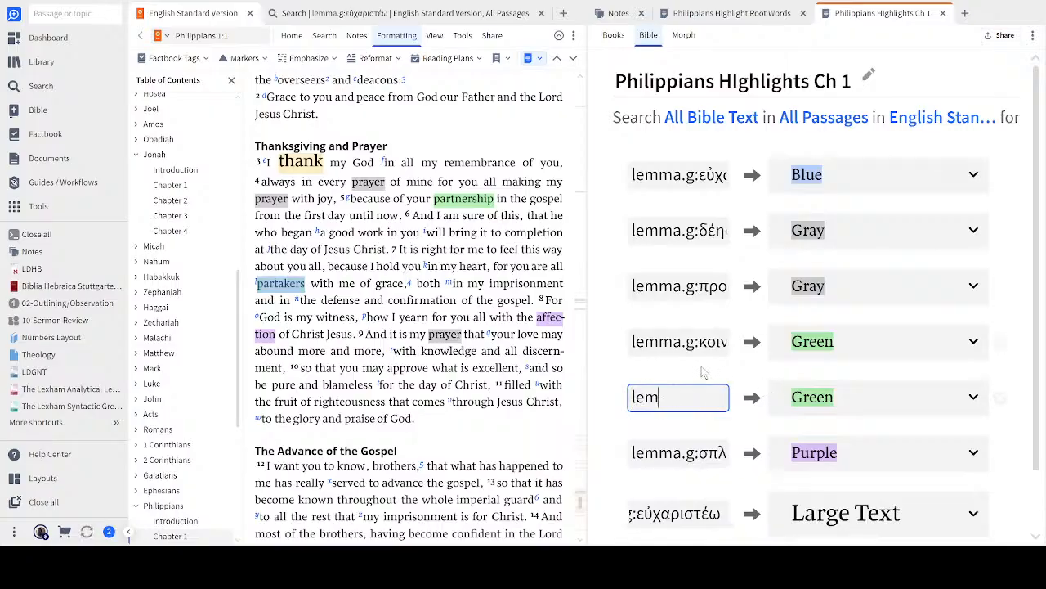
{"action": "type", "text": "ma.g:"}
{"action": "type", "text": "sug"}
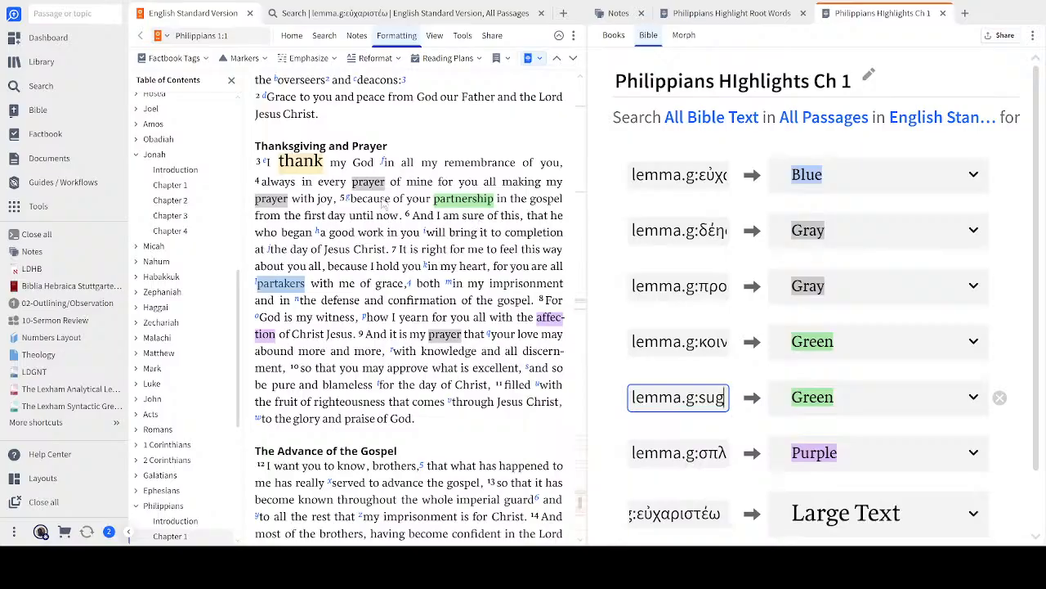
Step: Replace "sug" in the filter's lemma entry with συγκοινωνὸς, spelled with a grave accent, and apply it to the Bible text
{"action": "left_click", "coordinate": [283, 286]}
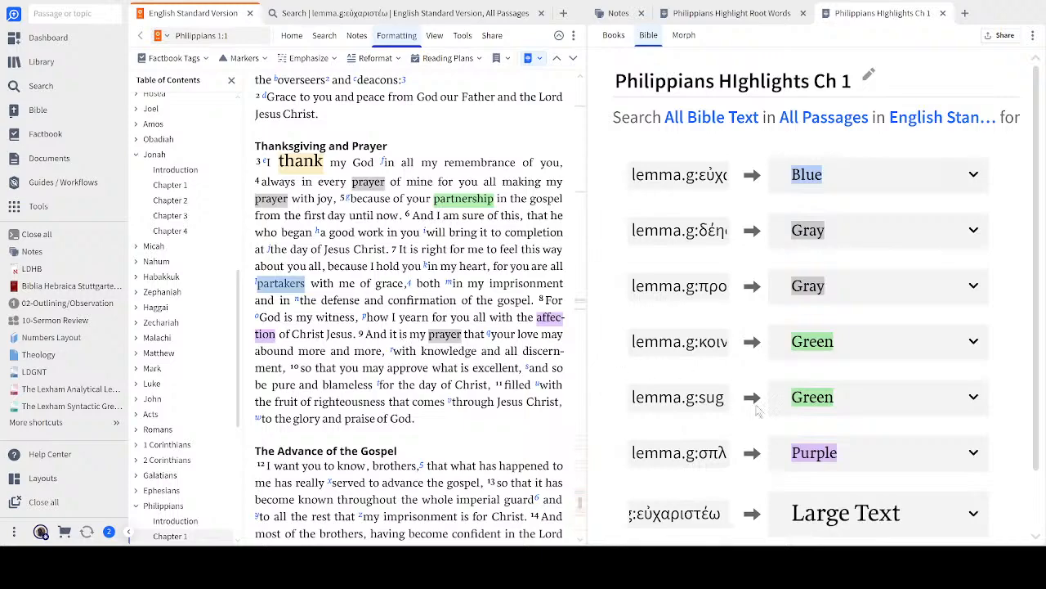
{"action": "left_click", "coordinate": [701, 398]}
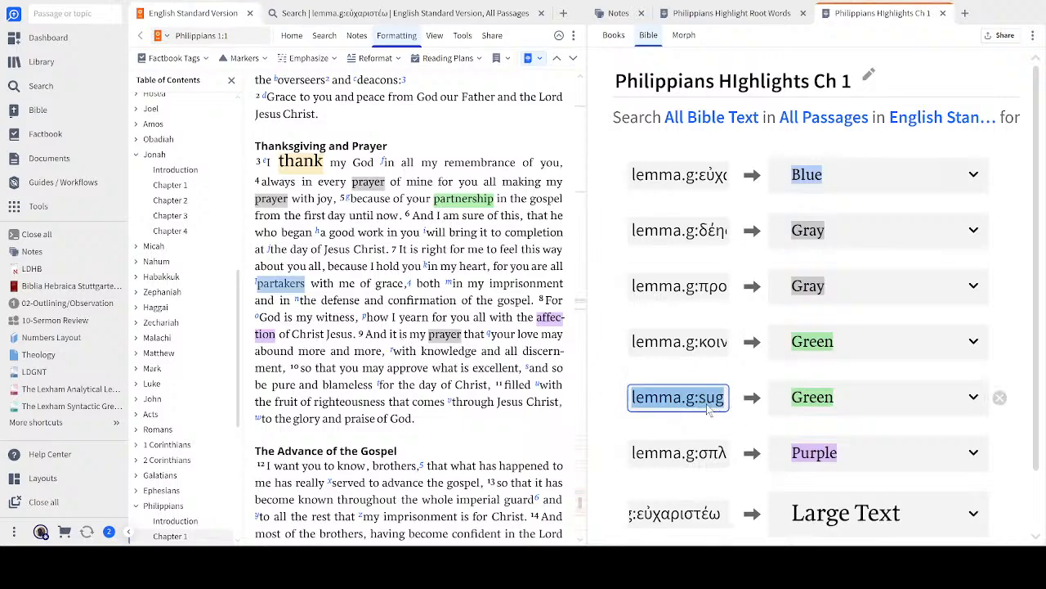
{"action": "left_click", "coordinate": [707, 403]}
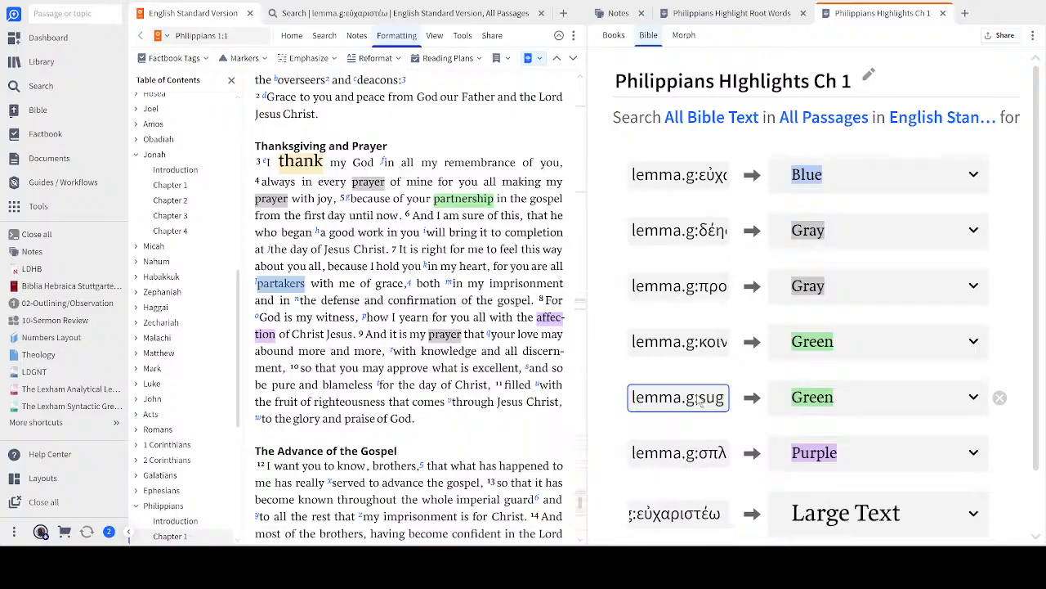
{"action": "mouse_move", "coordinate": [702, 404]}
{"action": "left_mouse_down"}
{"action": "mouse_move", "coordinate": [739, 400]}
{"action": "mouse_move", "coordinate": [713, 402]}
{"action": "left_mouse_up"}
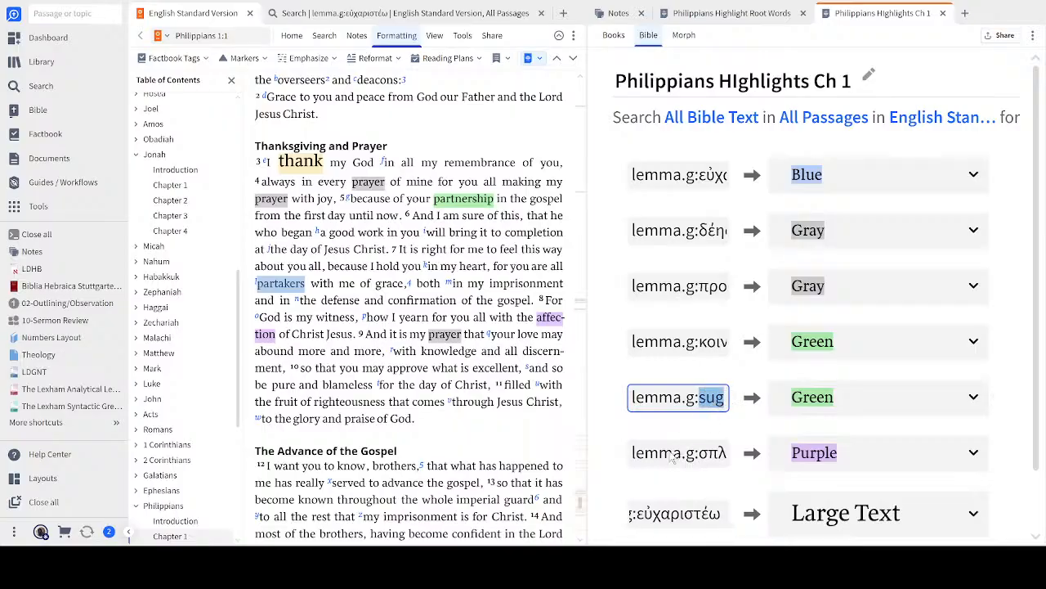
{"action": "key", "text": "ctrl+v"}
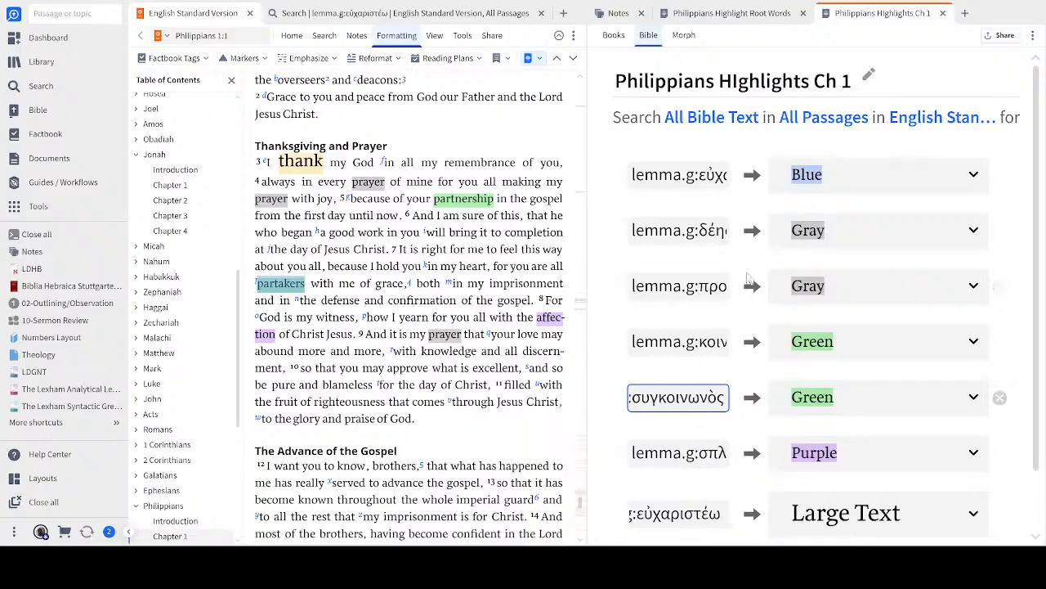
{"action": "key", "text": "BackSpace"}
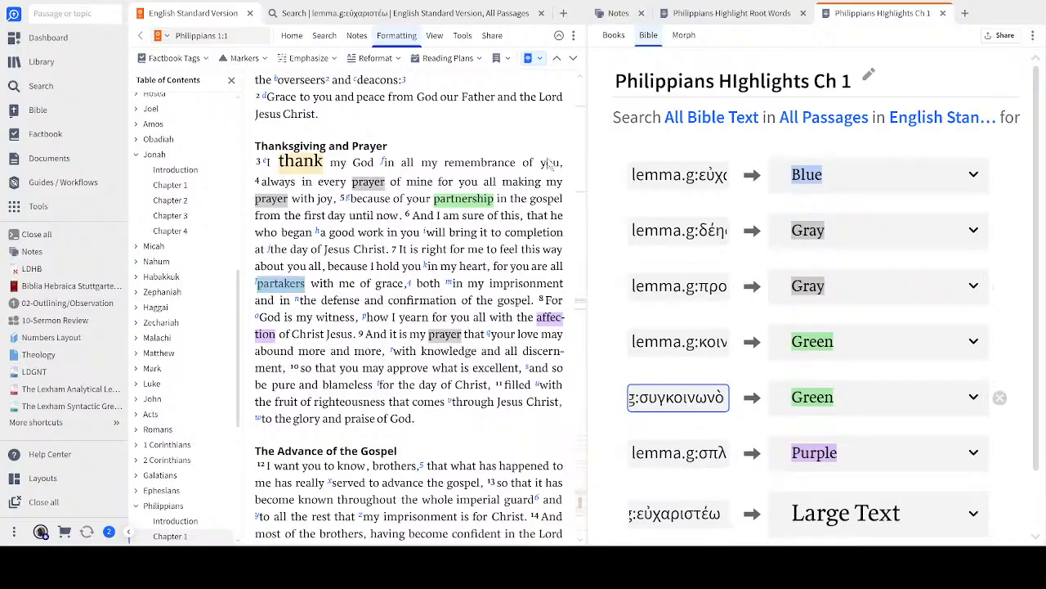
{"action": "type", "text": "ς"}
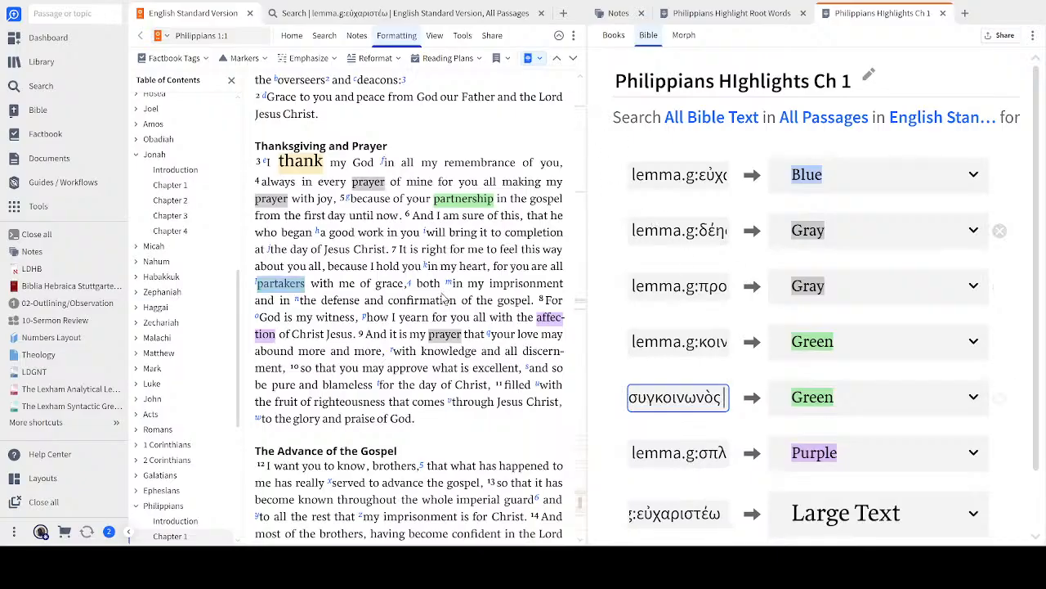
{"action": "left_click", "coordinate": [521, 443]}
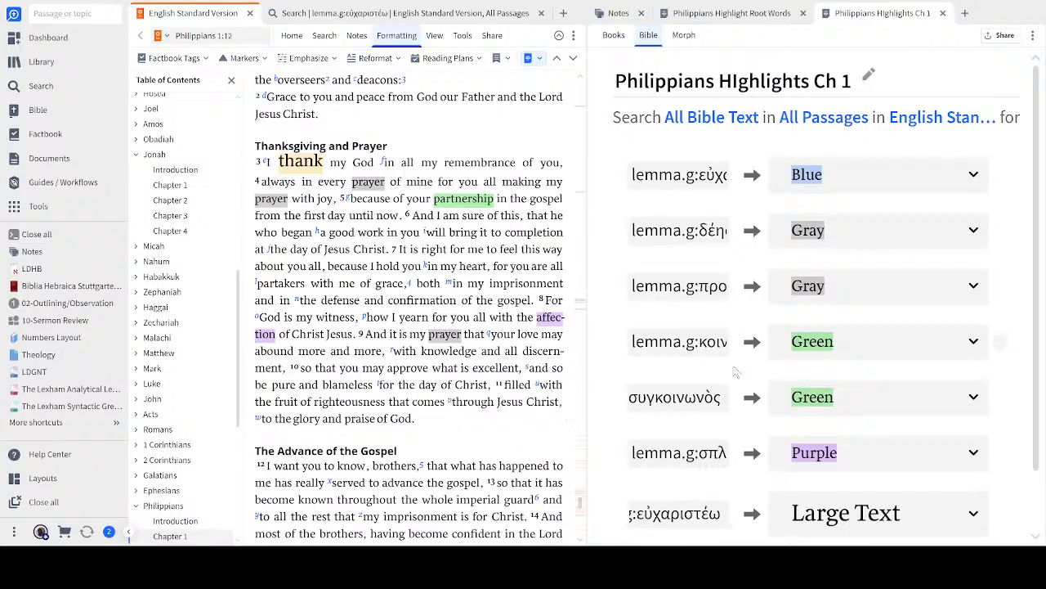
Step: Copy the filter search lemma.g:συγκοινωνὸς onto a new line below the Greek word in the note
{"action": "left_click", "coordinate": [721, 403]}
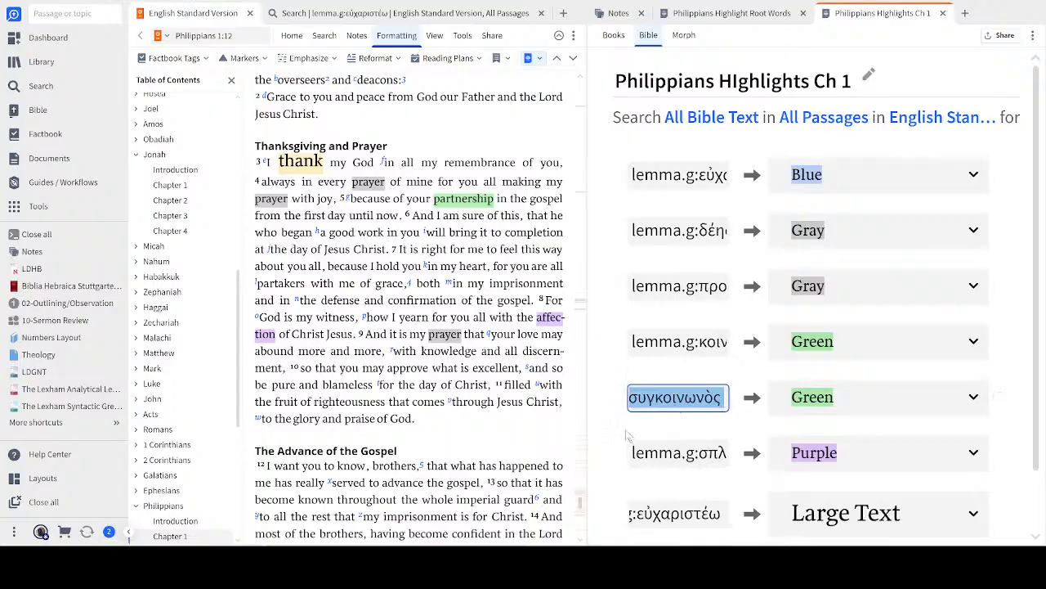
{"action": "left_click", "coordinate": [616, 15]}
{"action": "left_click", "coordinate": [973, 182]}
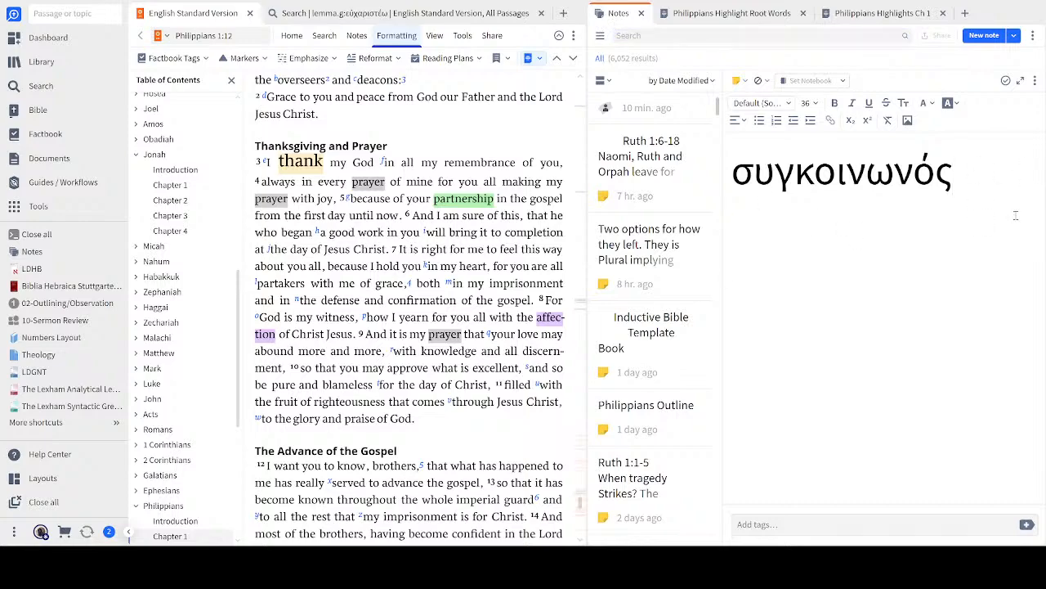
{"action": "key", "text": "Return"}
{"action": "type", "text": "lemma.g:συγκοινωνὸς"}
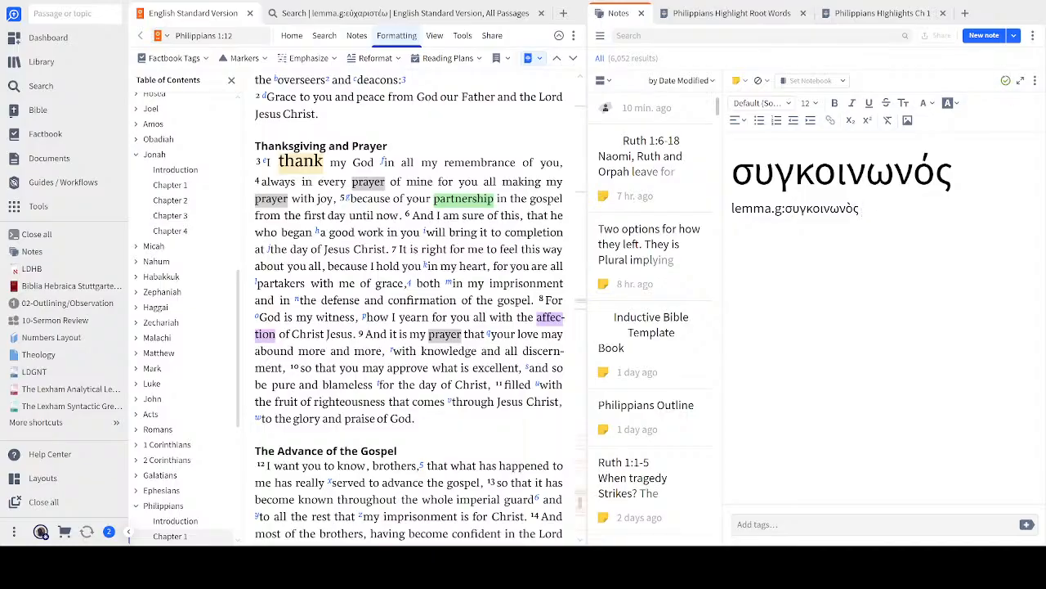
Step: Remove the "lemma.g:" prefix from the note's second line, keeping only συγκοινωνὸς on its own line
{"action": "key", "text": "BackSpace"}
{"action": "key", "text": "BackSpace"}
{"action": "key", "text": "BackSpace"}
{"action": "key", "text": "BackSpace"}
{"action": "key", "text": "BackSpace"}
{"action": "key", "text": "BackSpace"}
{"action": "key", "text": "BackSpace"}
{"action": "key", "text": "BackSpace"}
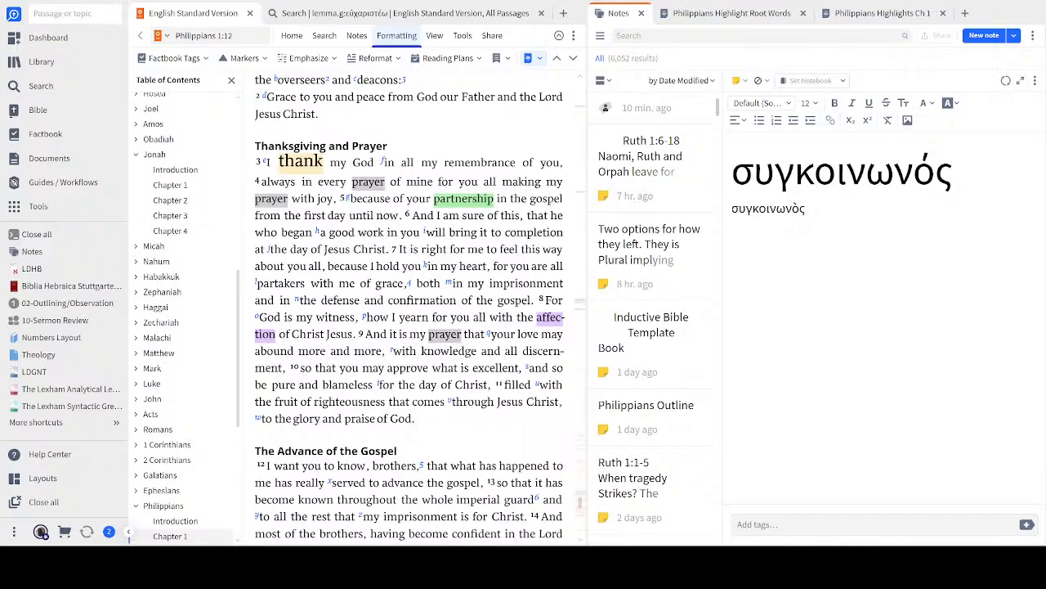
{"action": "key", "text": "BackSpace"}
{"action": "key", "text": "BackSpace"}
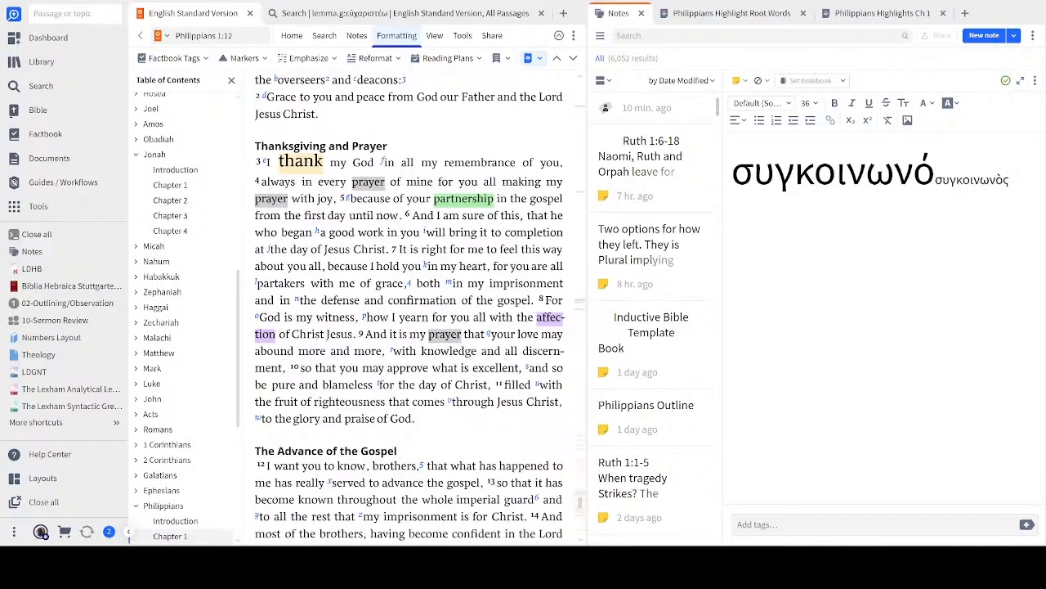
{"action": "key", "text": "ctrl+z"}
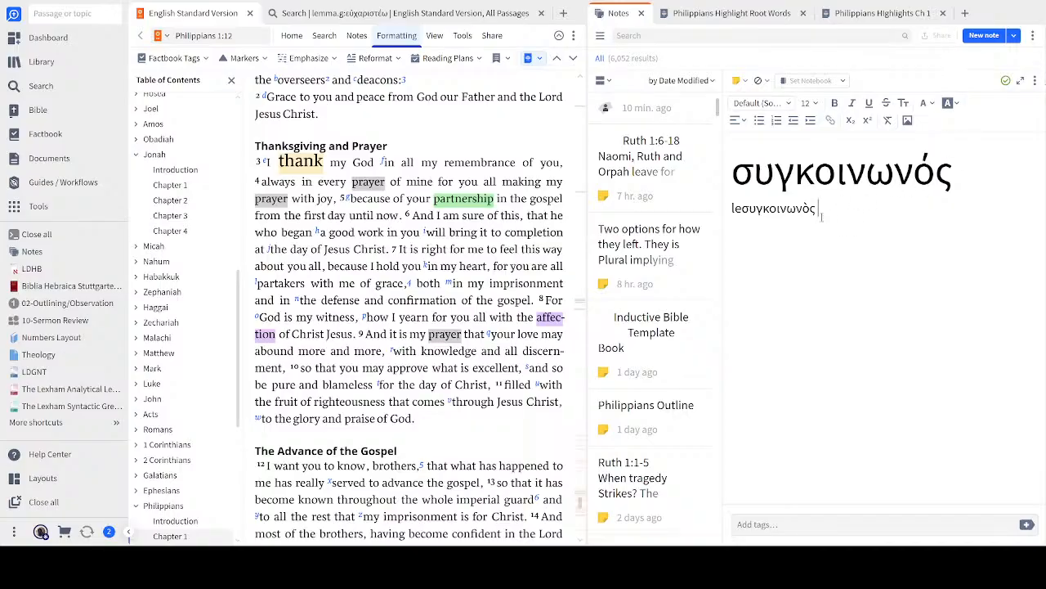
{"action": "left_click_drag", "start_coordinate": [817, 210], "coordinate": [721, 224]}
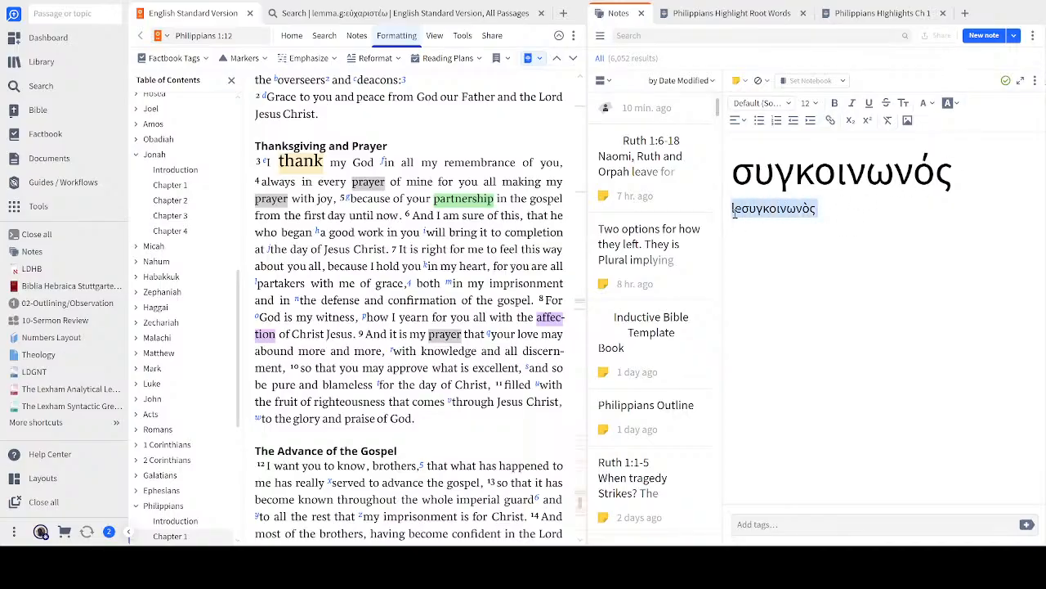
{"action": "left_click", "coordinate": [740, 209]}
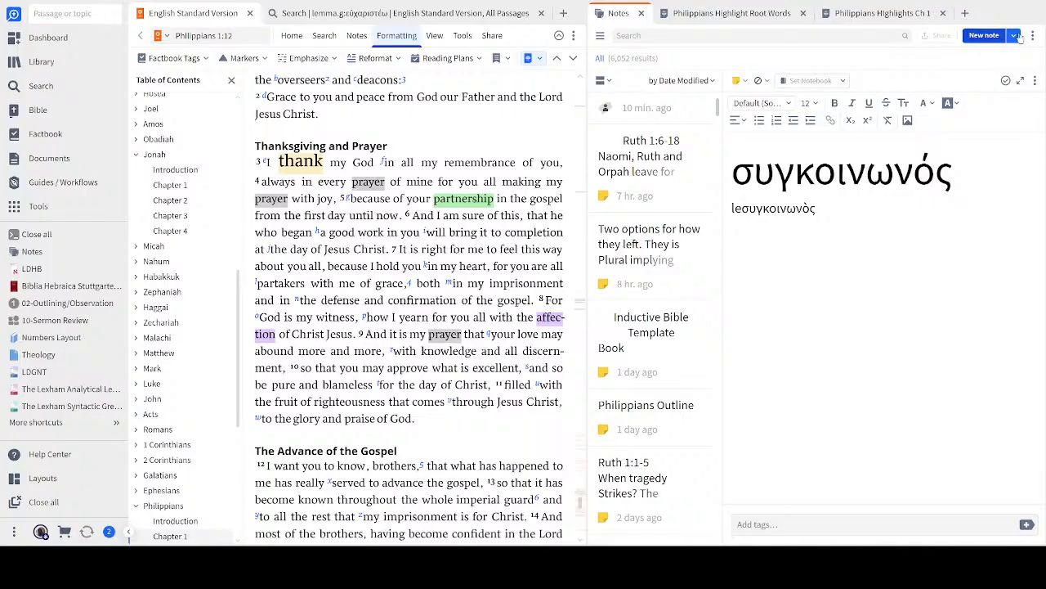
{"action": "key", "text": "BackSpace"}
{"action": "key", "text": "BackSpace"}
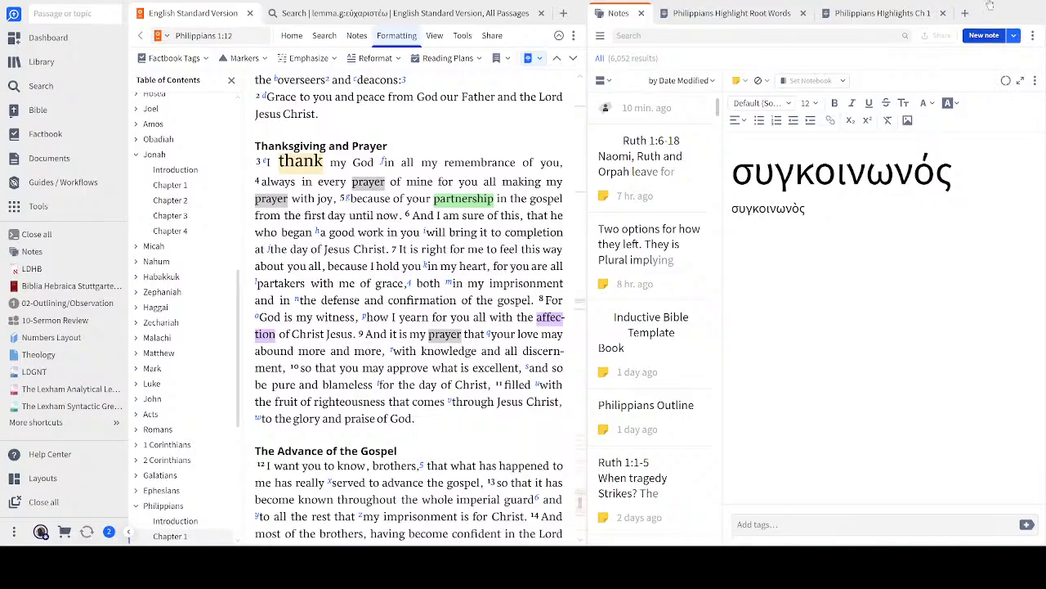
Step: Set the font size of συγκοινωνὸς on the note's second line to 36
{"action": "left_click_drag", "start_coordinate": [811, 211], "coordinate": [730, 215]}
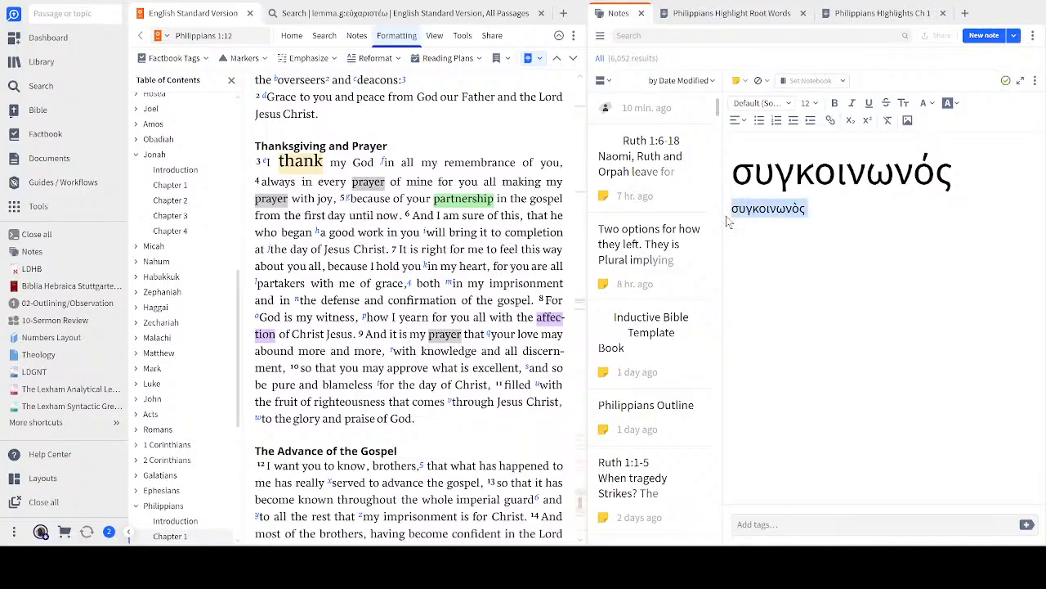
{"action": "left_click", "coordinate": [809, 103]}
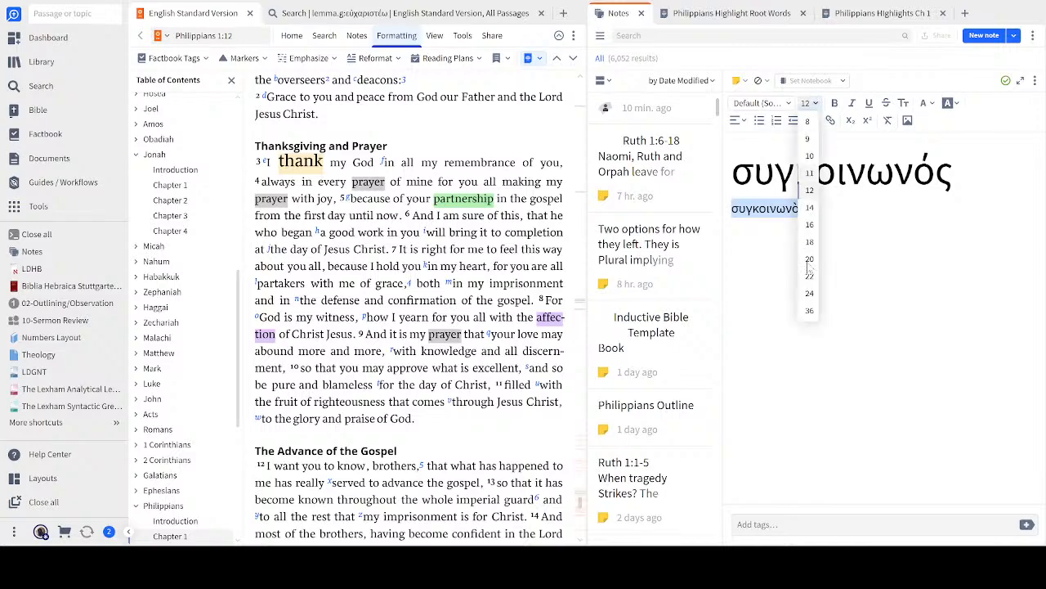
{"action": "left_click", "coordinate": [814, 311]}
{"action": "left_click", "coordinate": [1007, 200]}
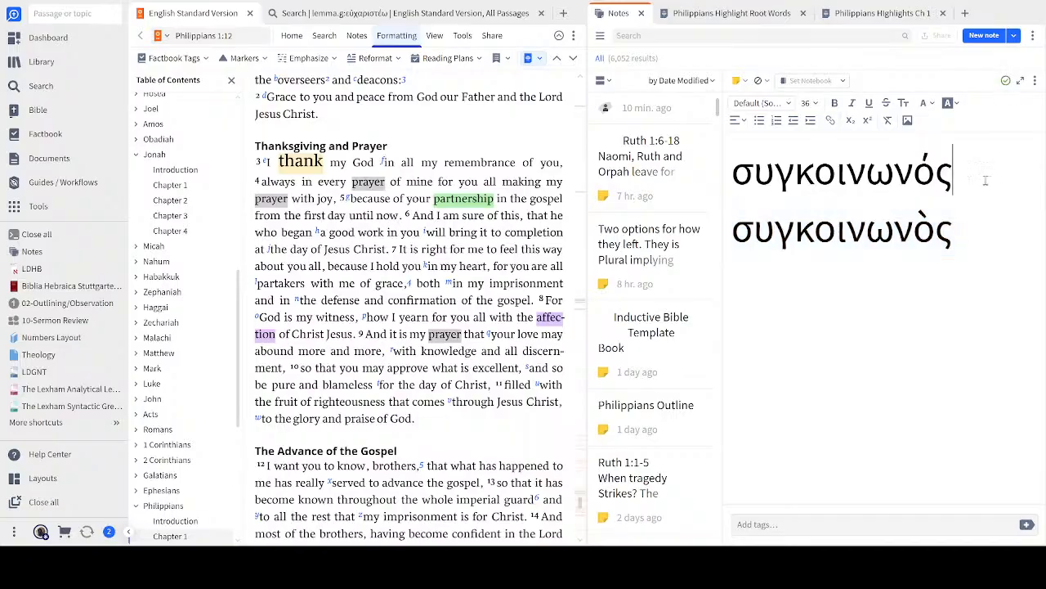
Step: Compare the accented ό in the note's first word with the ὸ in the second word
{"action": "left_click", "coordinate": [917, 170]}
{"action": "key", "text": "shift+Right"}
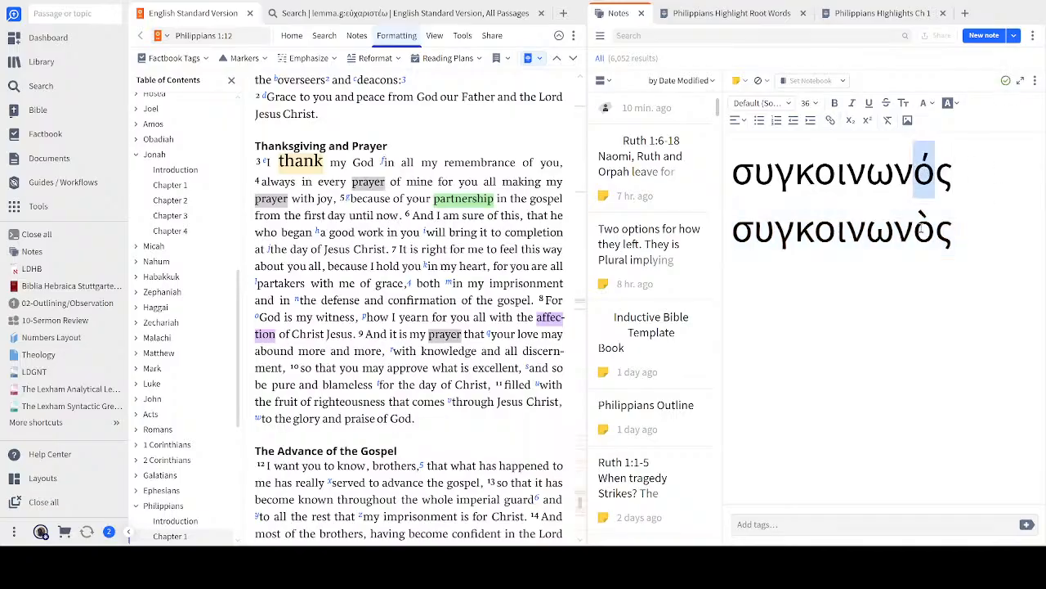
{"action": "left_click_drag", "start_coordinate": [914, 230], "coordinate": [932, 230]}
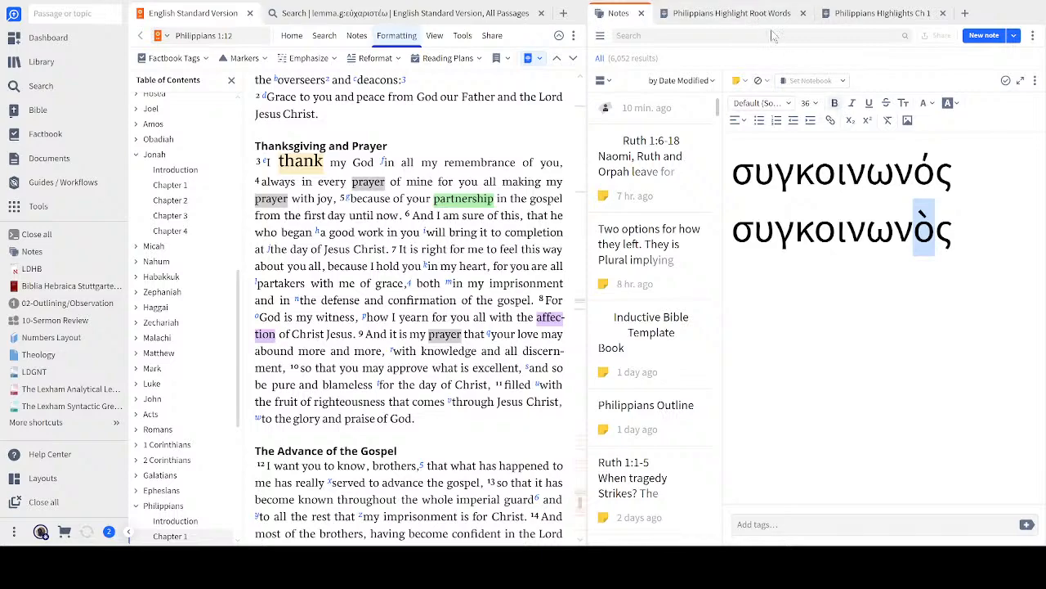
Step: Replace συγκοινωνὸς in the Philippians Highlights Ch 1 filter with συγκοινωνός copied from the note's first line
{"action": "left_click_drag", "start_coordinate": [962, 187], "coordinate": [733, 184]}
{"action": "key", "text": "ctrl+c"}
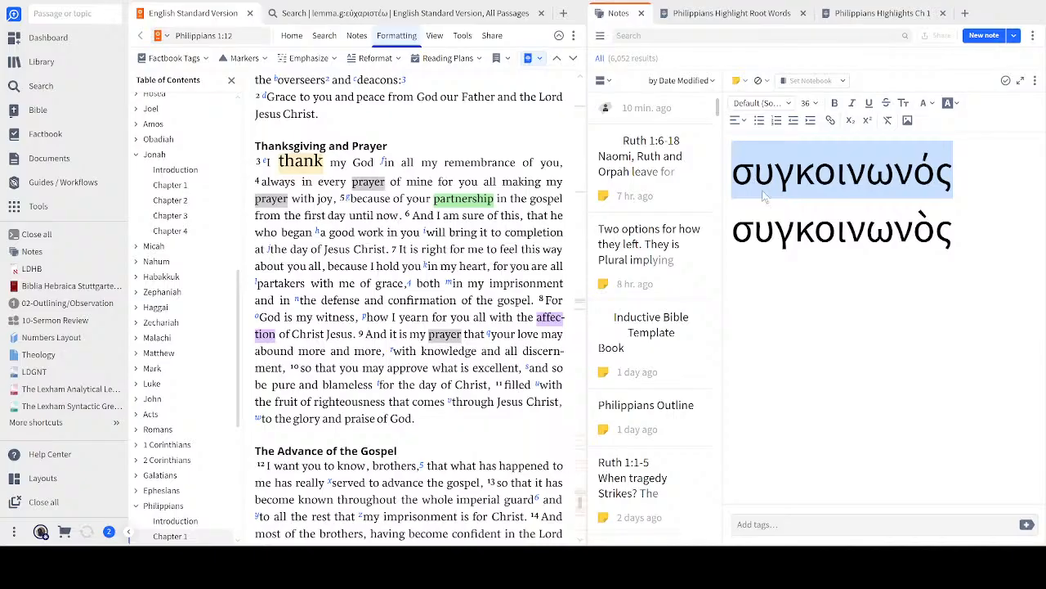
{"action": "left_click", "coordinate": [736, 15]}
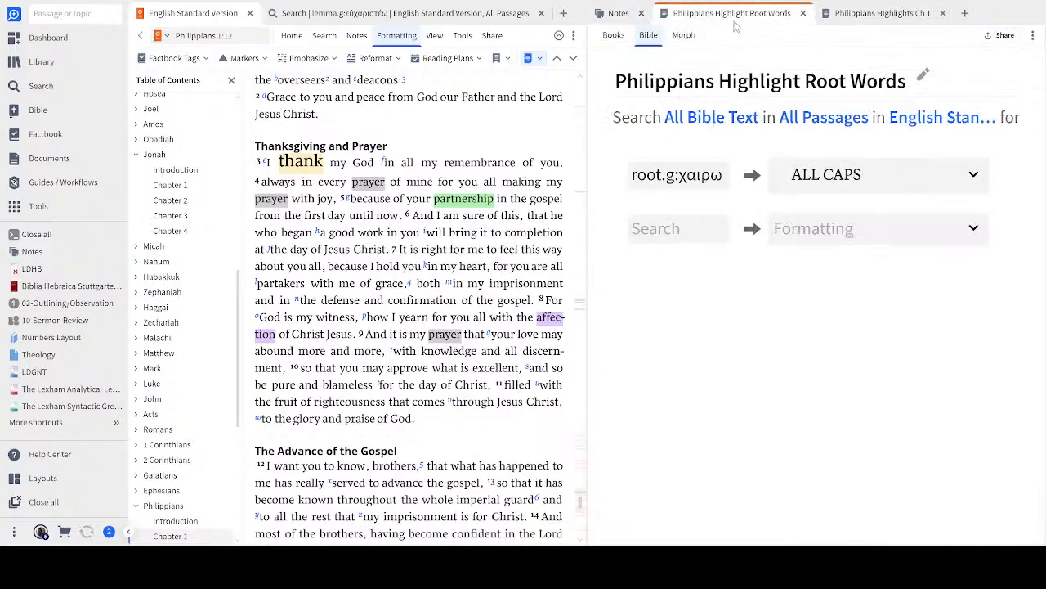
{"action": "left_click", "coordinate": [858, 15]}
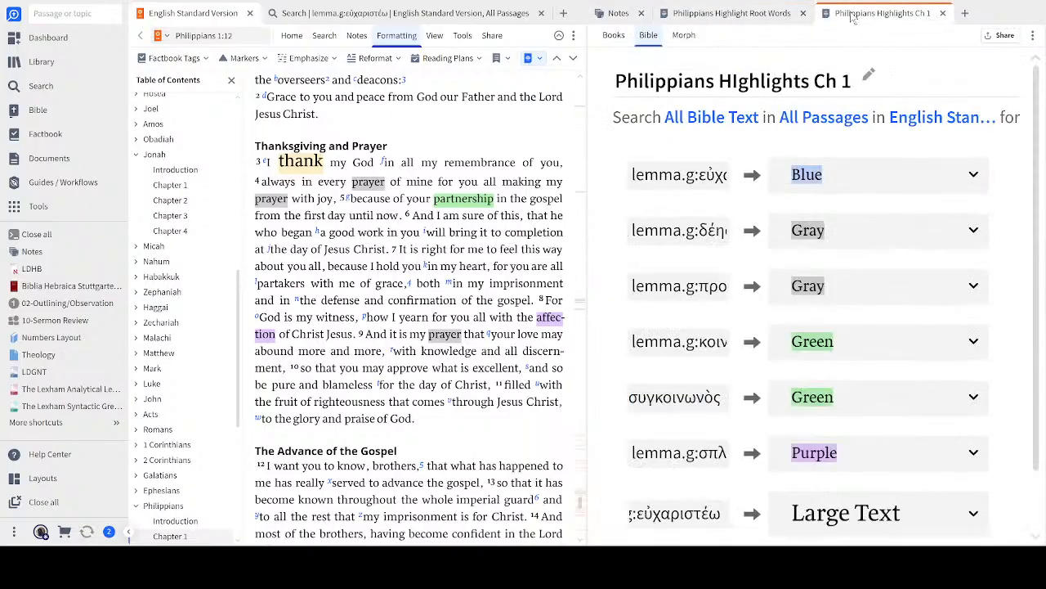
{"action": "left_click", "coordinate": [629, 399]}
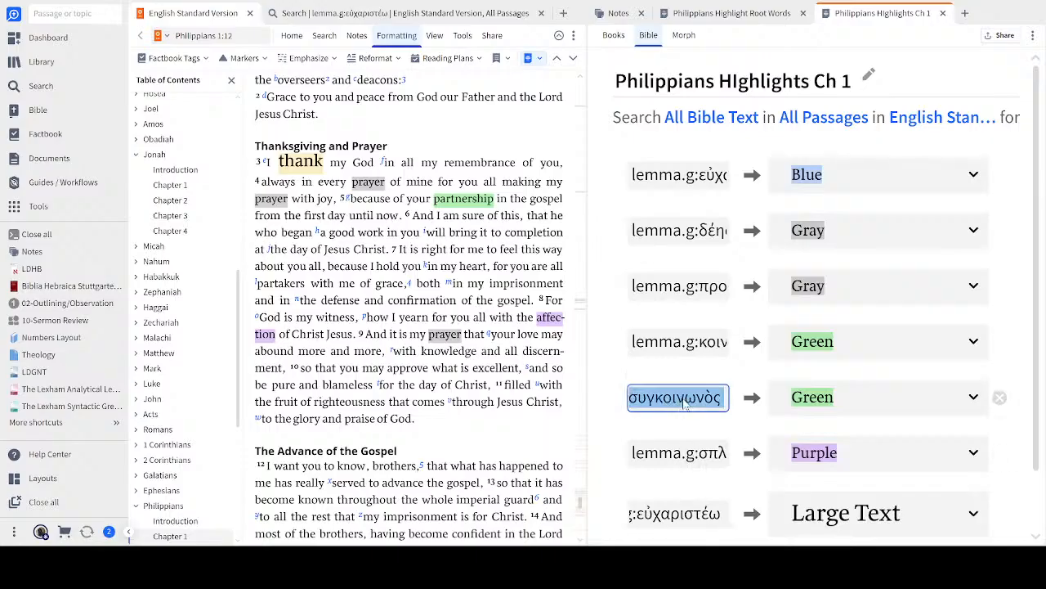
{"action": "key", "text": "ctrl+v"}
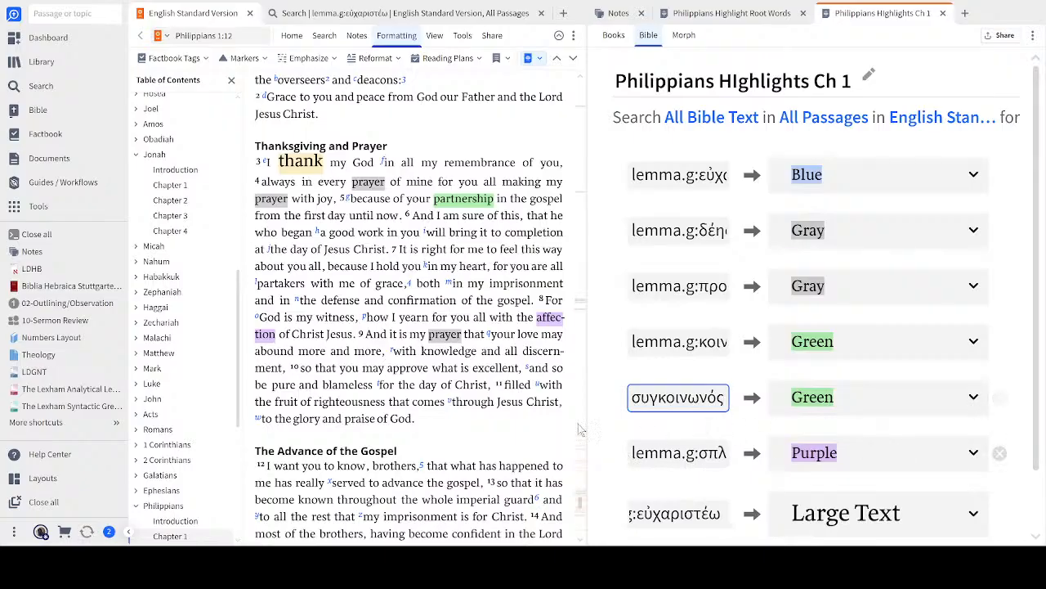
{"action": "left_click", "coordinate": [507, 442]}
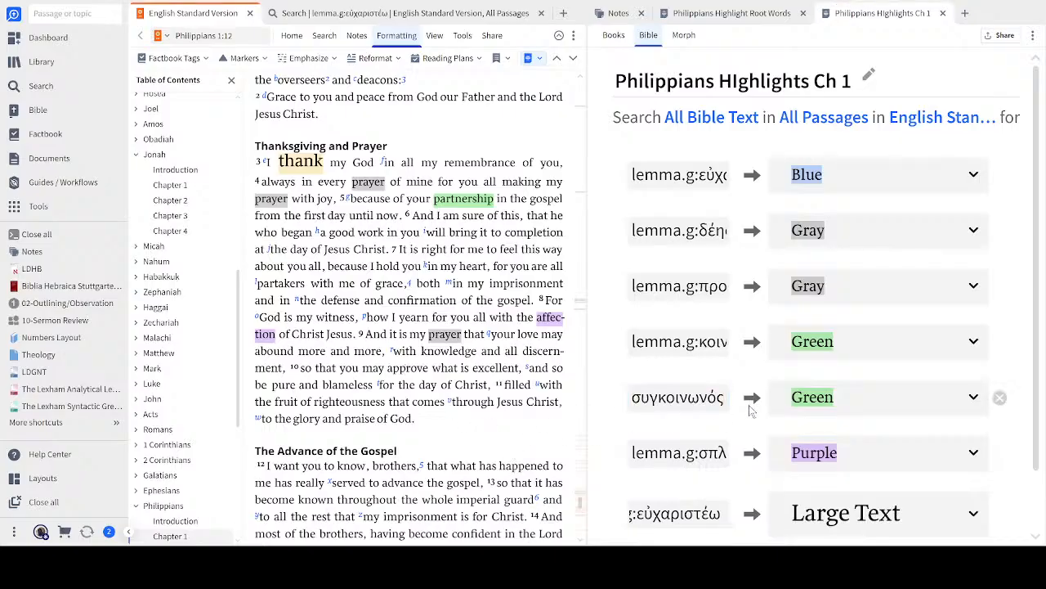
Step: Copy συγκοινωνός from its filter row and prefix that row's search term with "lemma.g:"
{"action": "double_click", "coordinate": [721, 404]}
{"action": "key", "text": "ctrl+c"}
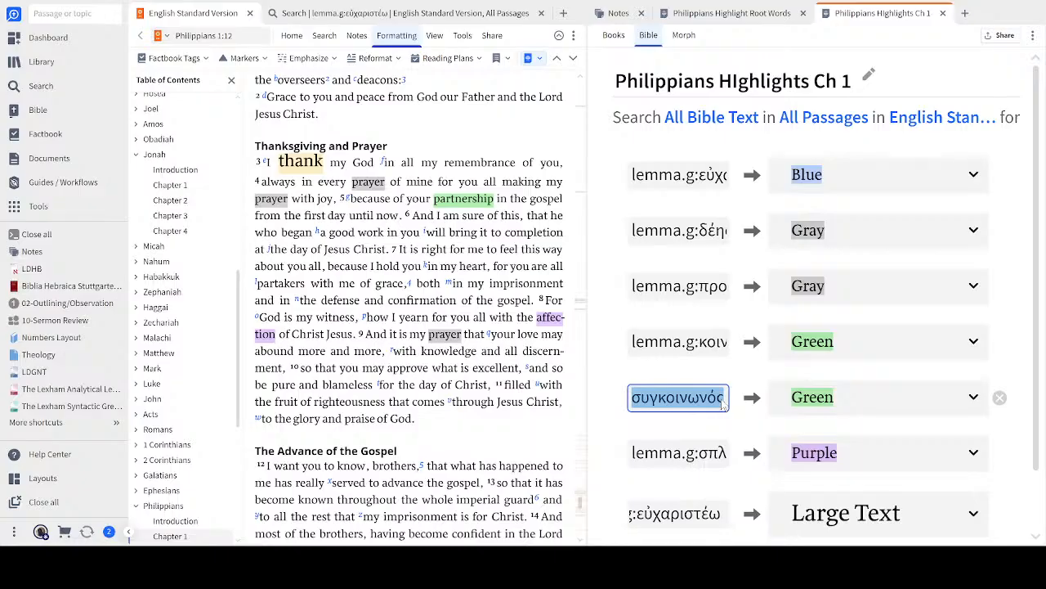
{"action": "left_click", "coordinate": [634, 401]}
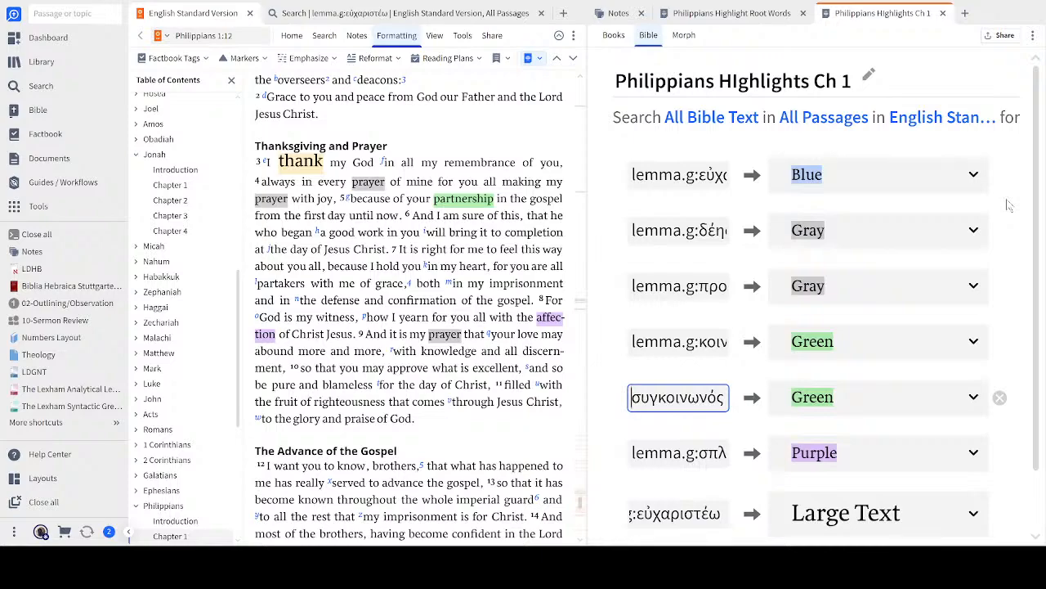
{"action": "type", "text": "lemma"}
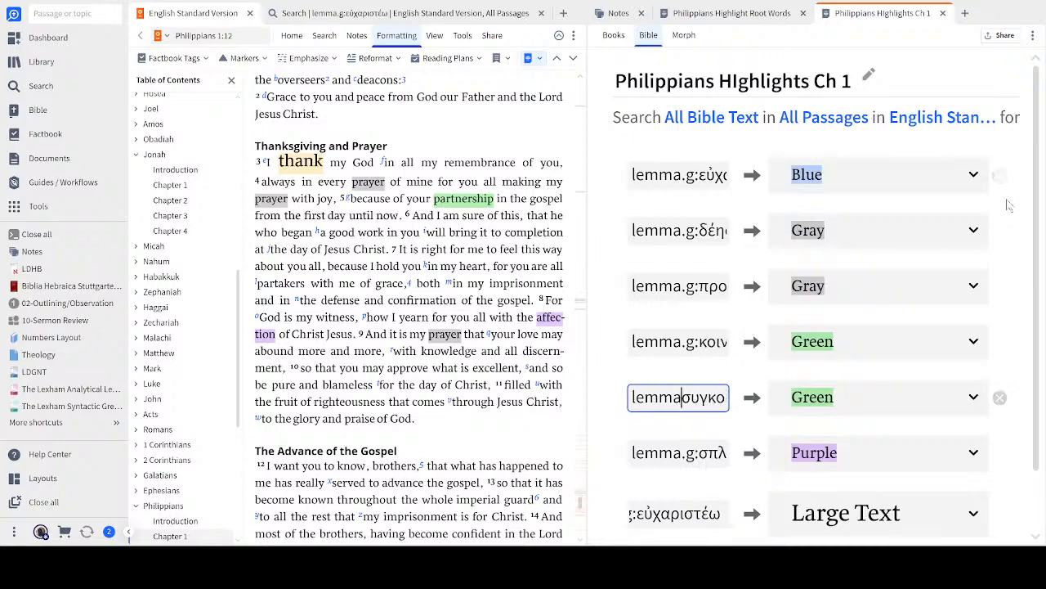
{"action": "type", "text": ".g:"}
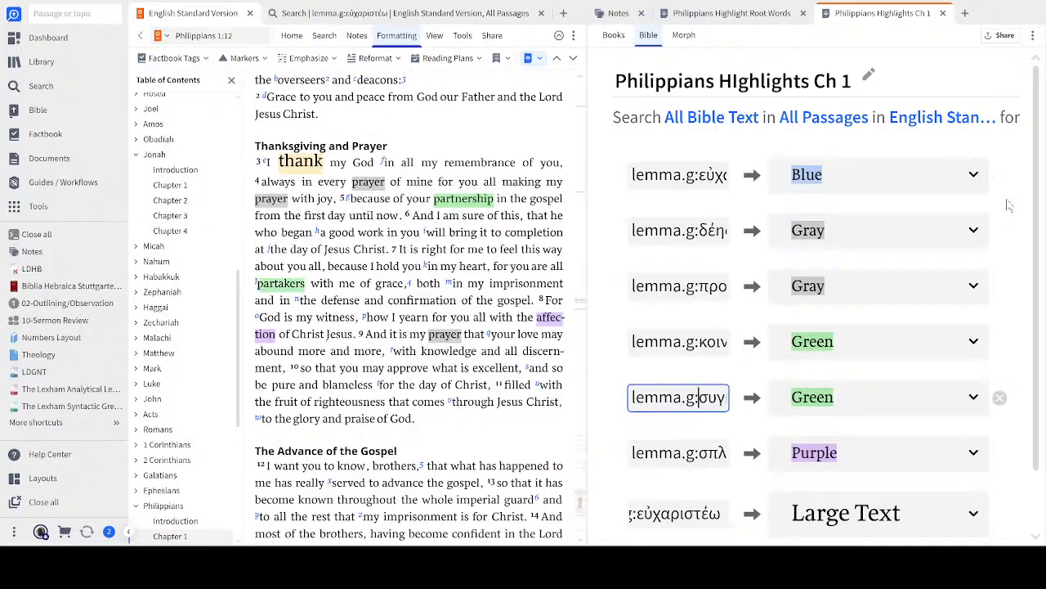
{"action": "key", "text": "End"}
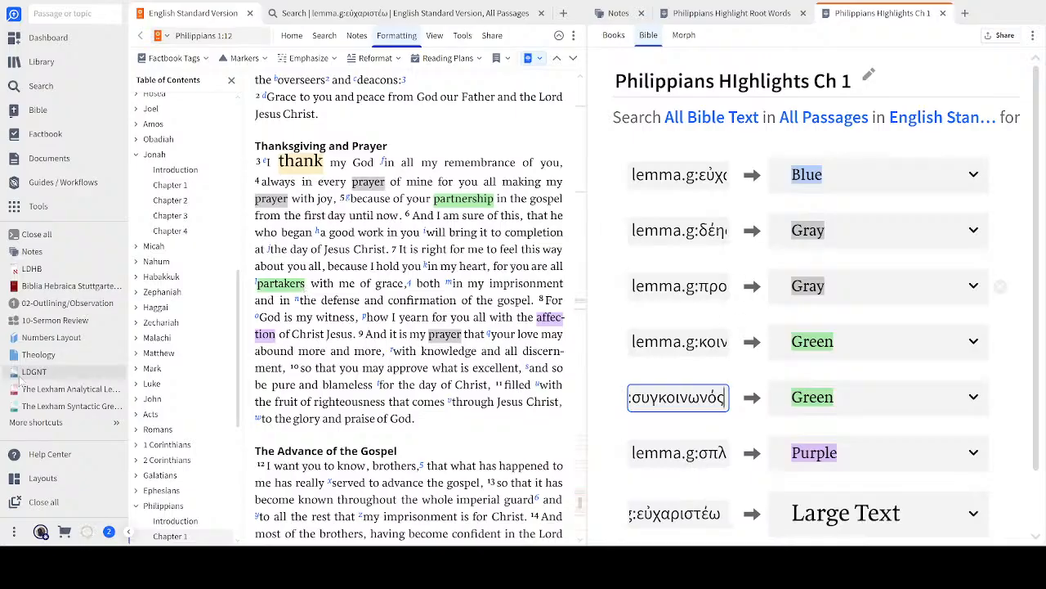
{"action": "left_click", "coordinate": [292, 291]}
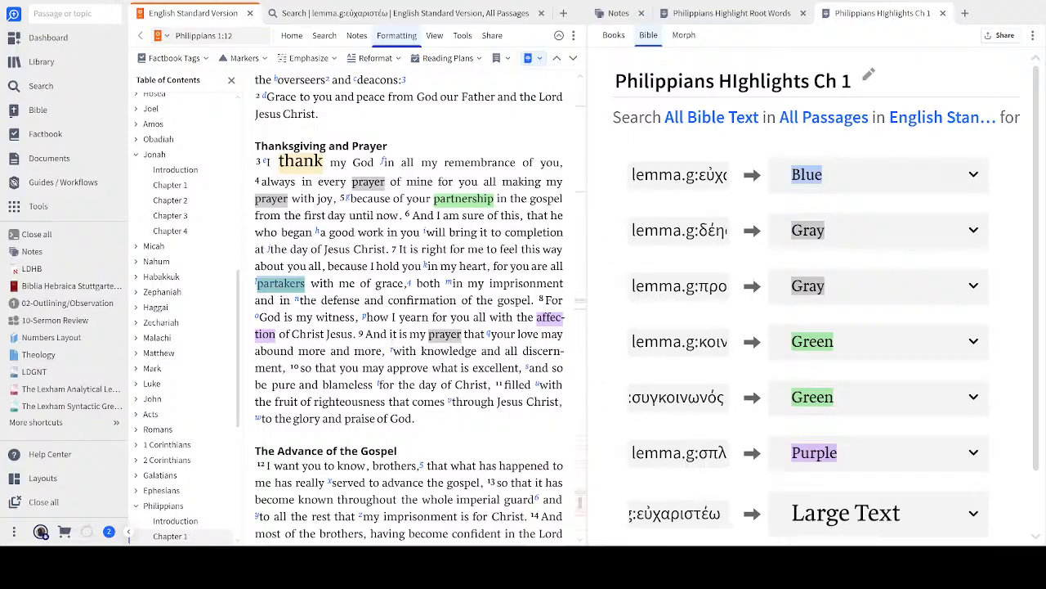
Step: Search all passages of the English Standard Version for lemma.g:συγκοινωνός
{"action": "left_click", "coordinate": [353, 20]}
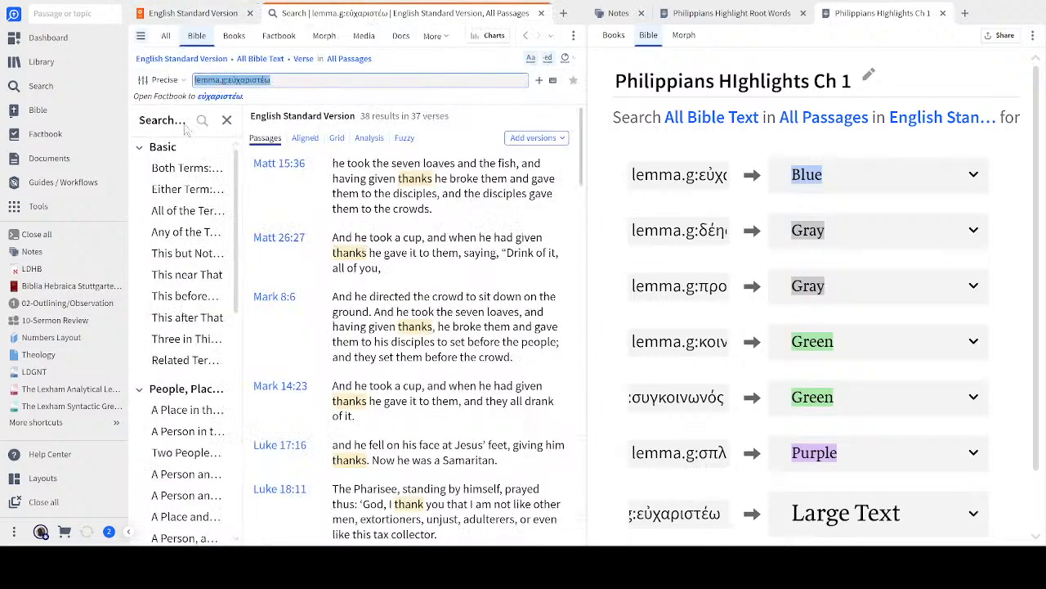
{"action": "key", "text": "ctrl+v"}
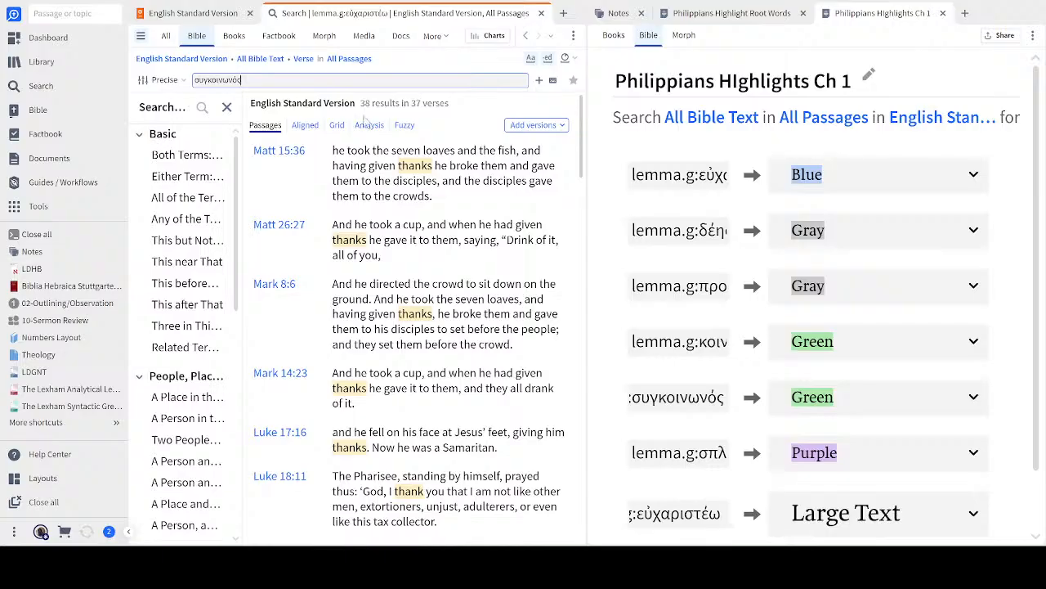
{"action": "key", "text": "Home"}
{"action": "type", "text": "lemma.g:"}
{"action": "key", "text": "Return"}
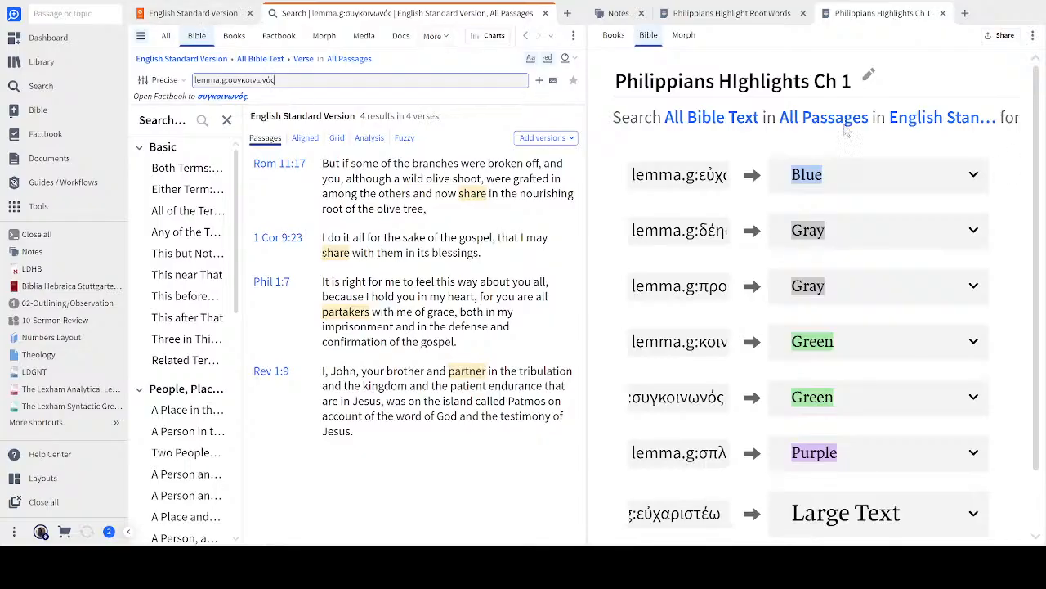
Step: Bring up the Philippians Highlight Root Words filter beside the English Standard Version text of Philippians 1
{"action": "left_click", "coordinate": [768, 14]}
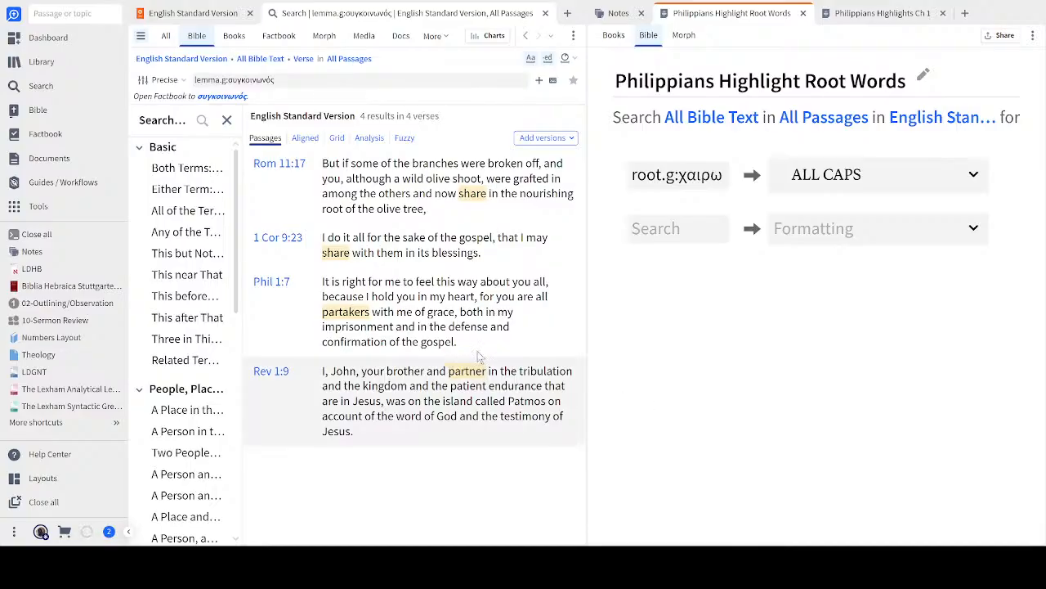
{"action": "left_click", "coordinate": [218, 18]}
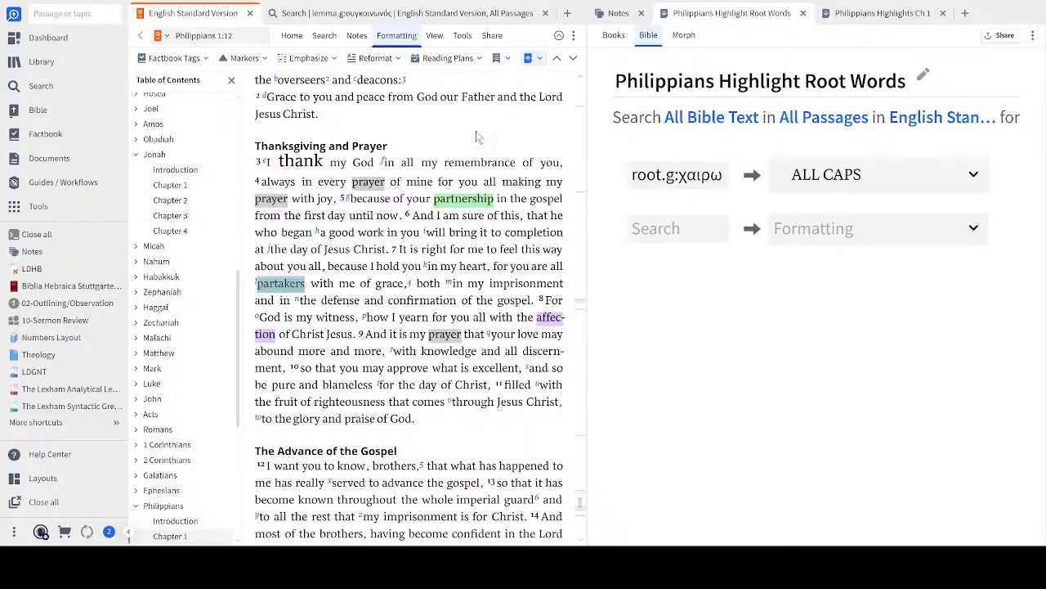
{"action": "mouse_move", "coordinate": [974, 171]}
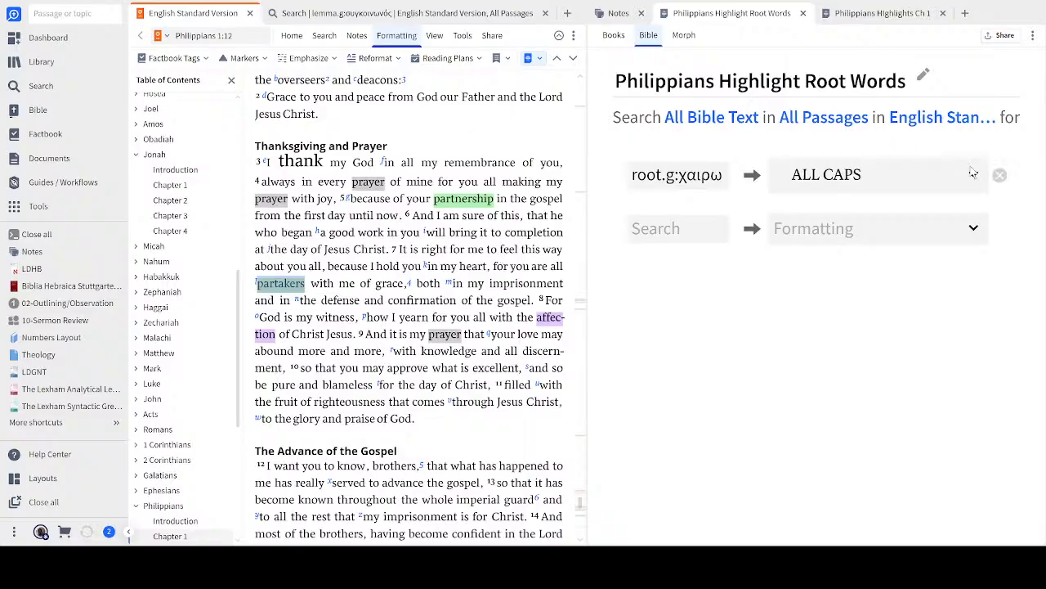
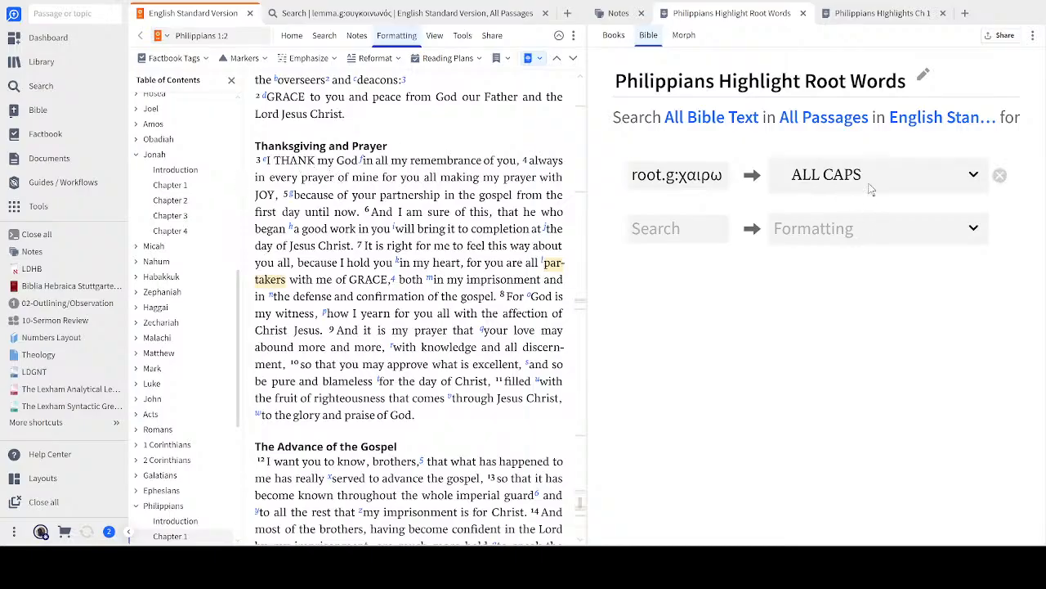
Step: Try Box and Purple Foreground as the formatting for root.g:χαιρω in the root words filter
{"action": "left_click", "coordinate": [973, 180]}
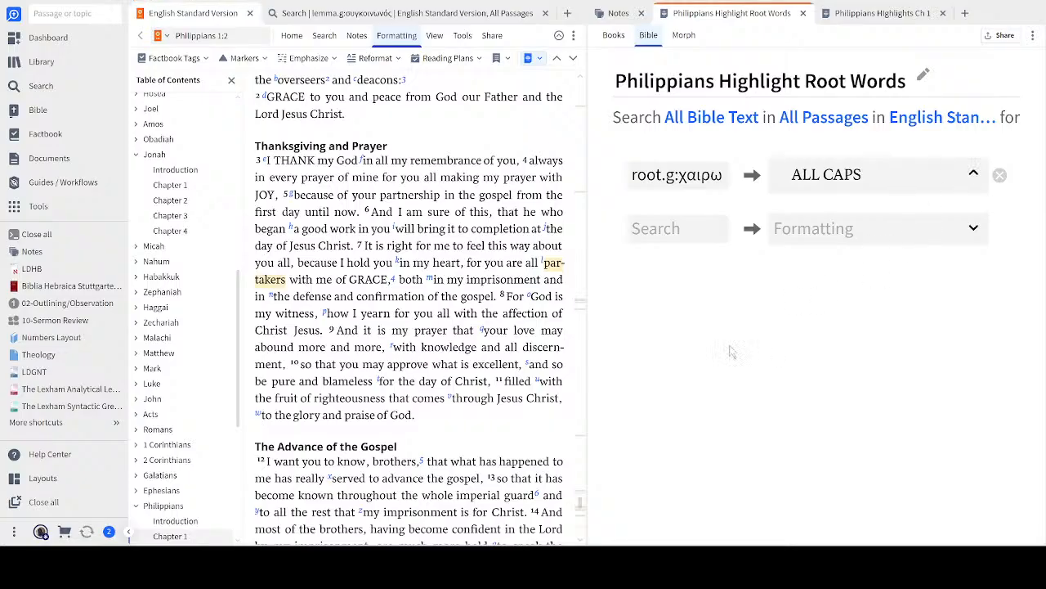
{"action": "left_click", "coordinate": [587, 360]}
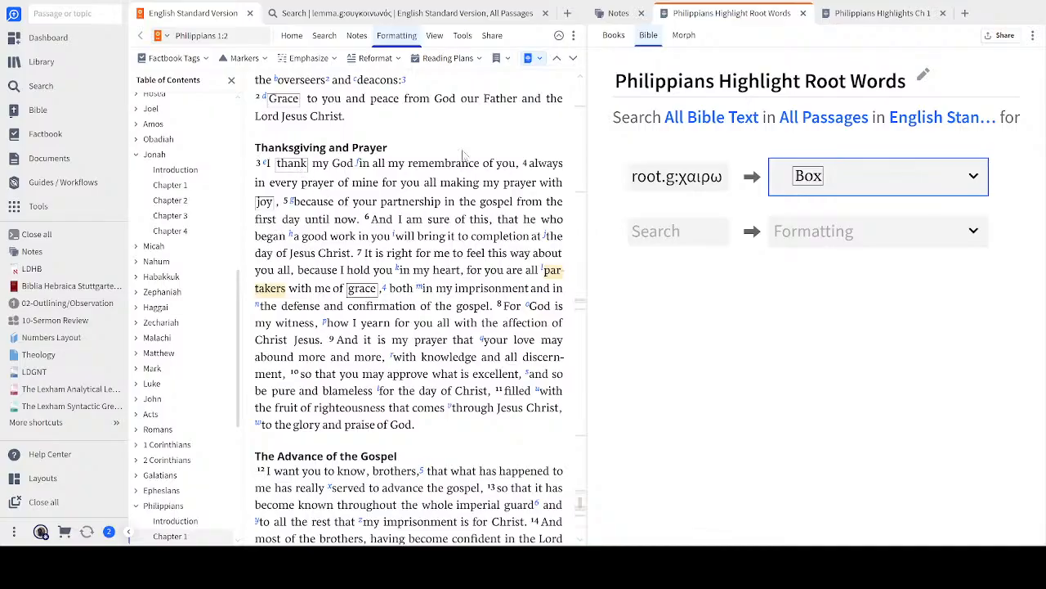
{"action": "left_click", "coordinate": [824, 183]}
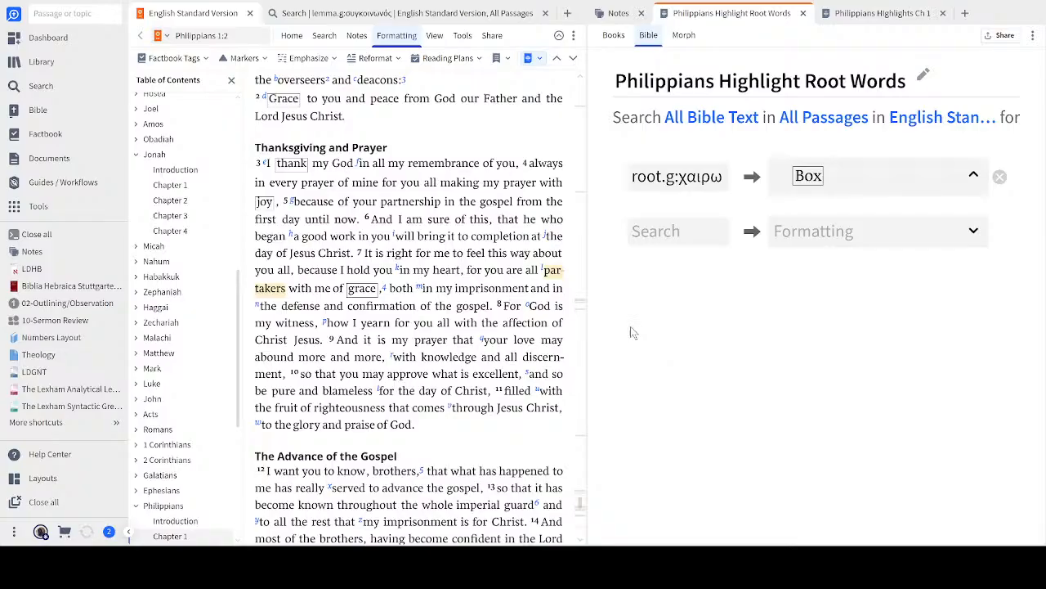
{"action": "left_click", "coordinate": [656, 247]}
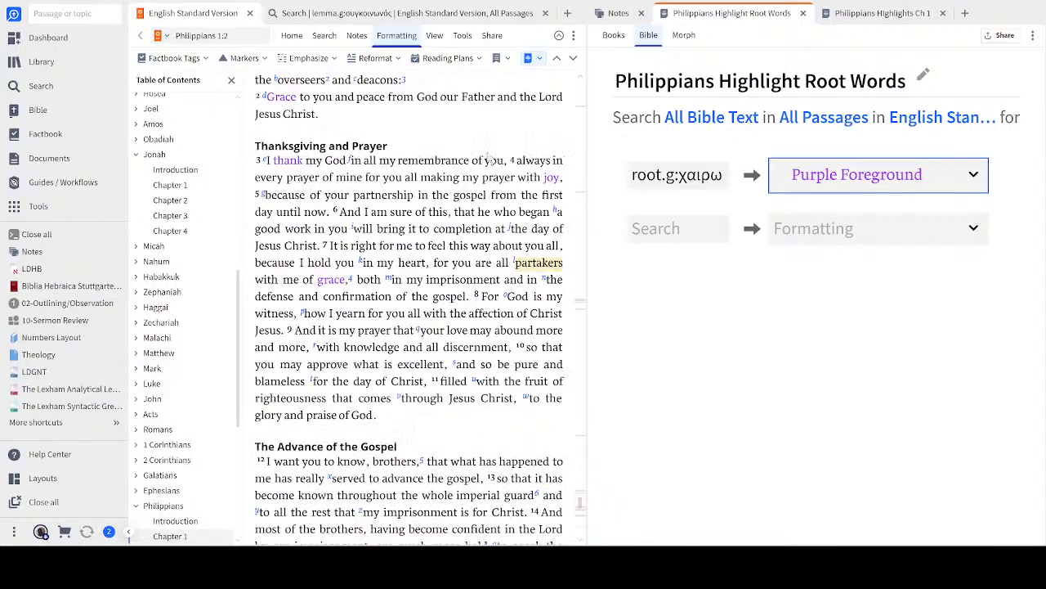
Step: Set the formatting of root.g:χαιρω to Orange
{"action": "left_click", "coordinate": [859, 186]}
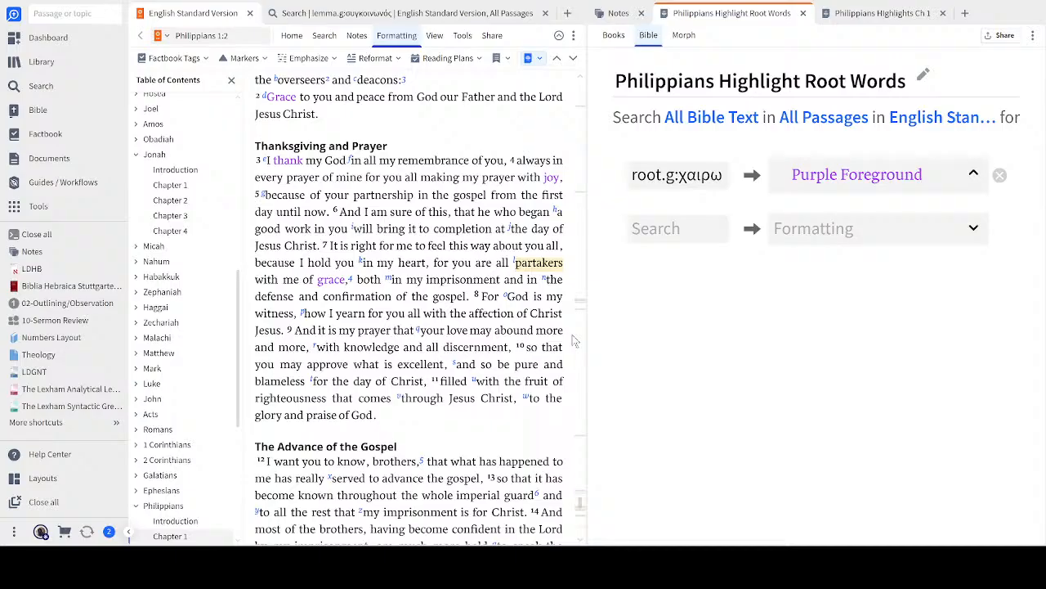
{"action": "left_click", "coordinate": [594, 291]}
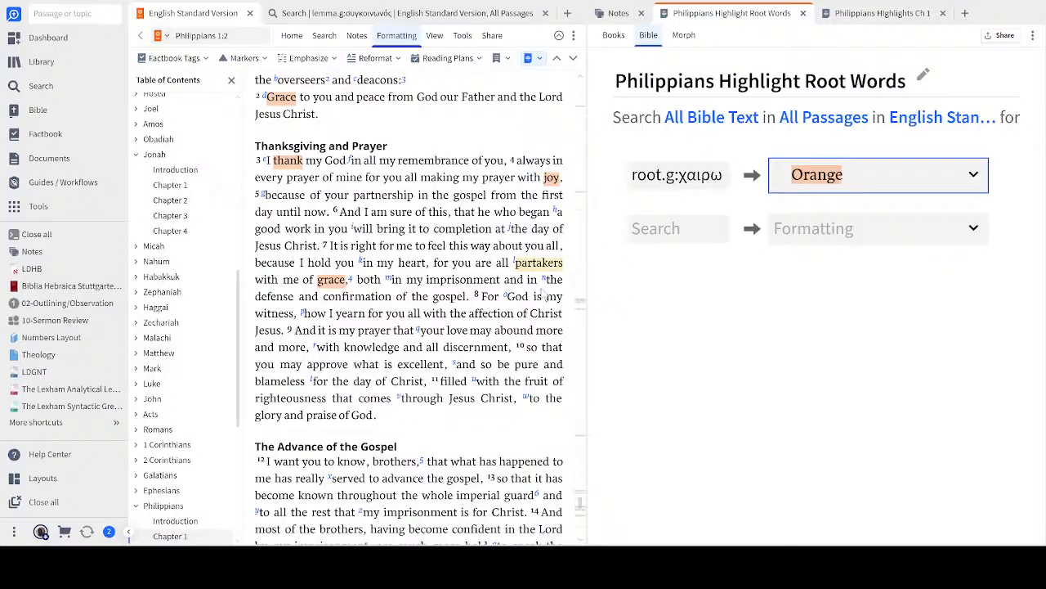
Step: Clear the lemma.g:συγκοινωνός query from the Bible search and return to "thank" in Philippians 1:3
{"action": "left_click", "coordinate": [338, 17]}
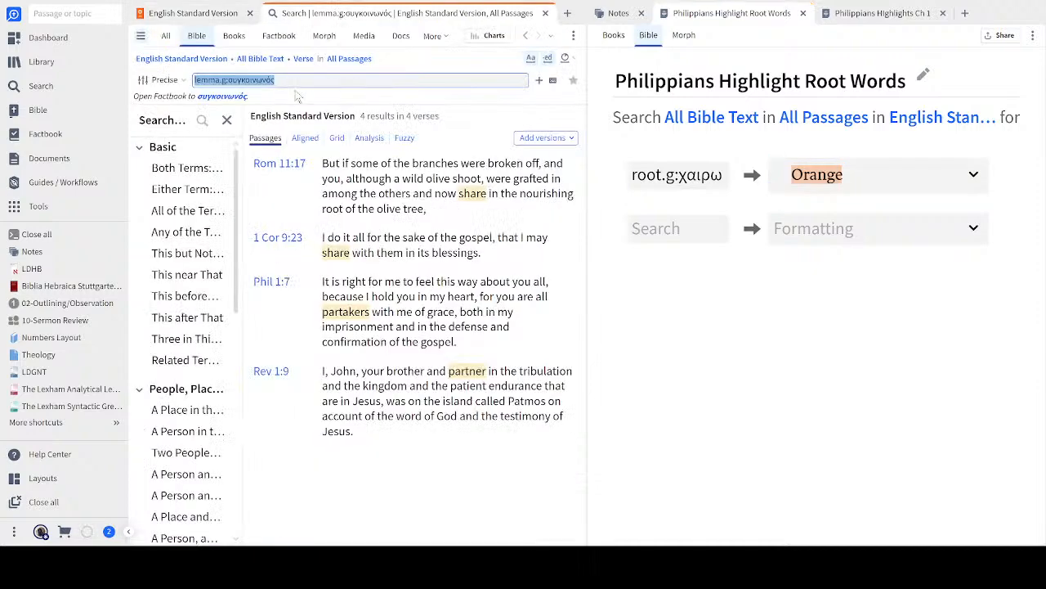
{"action": "left_click_drag", "start_coordinate": [292, 80], "coordinate": [127, 80]}
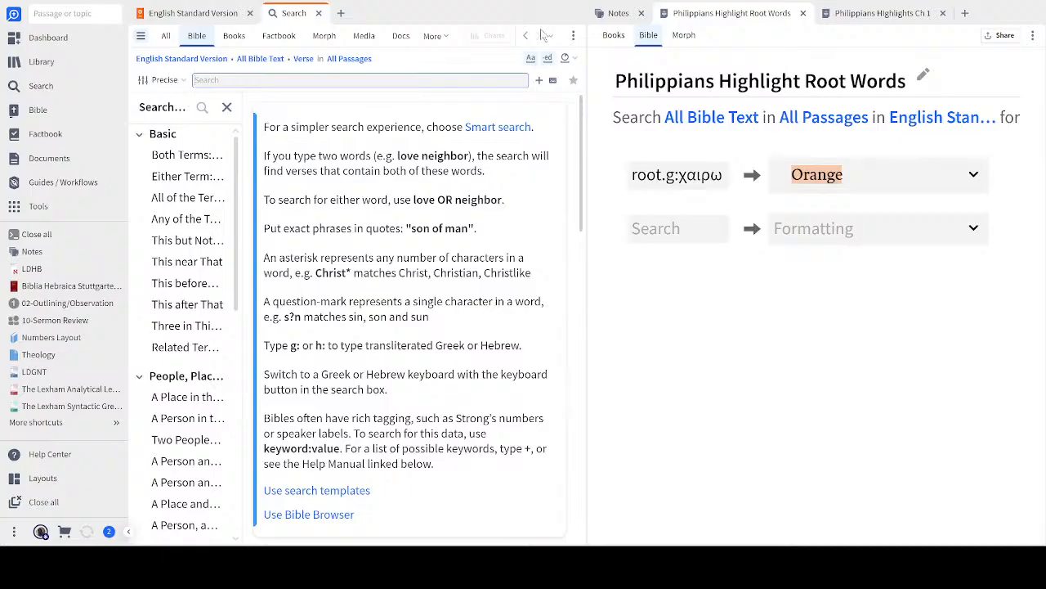
{"action": "left_click", "coordinate": [217, 15]}
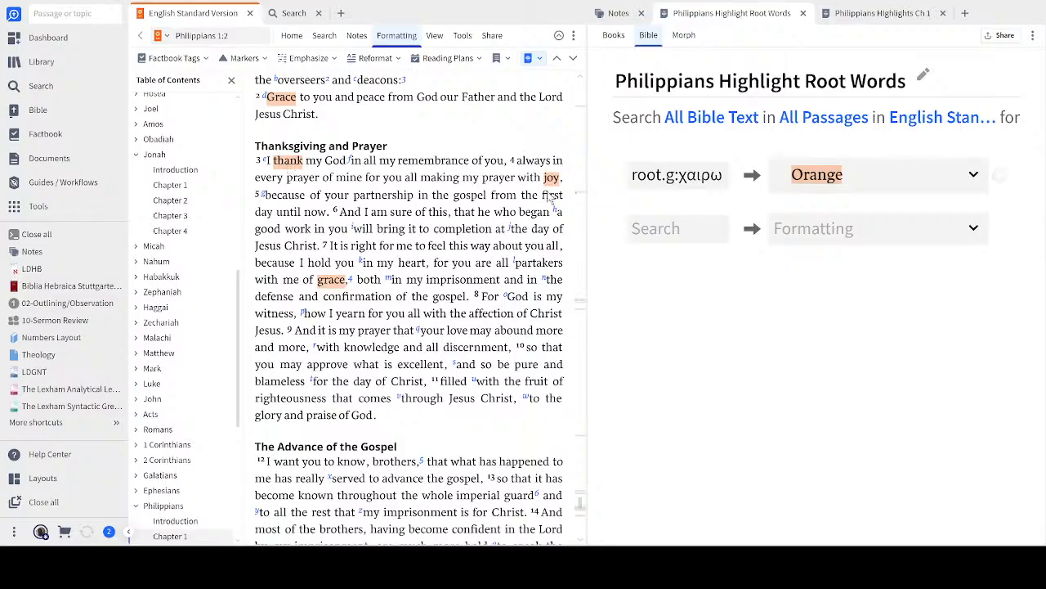
{"action": "double_click", "coordinate": [292, 167]}
Step: Open the Inductive Bible Template note and review its questions through the Key Words and Key Phrases sections
{"action": "left_click", "coordinate": [619, 14]}
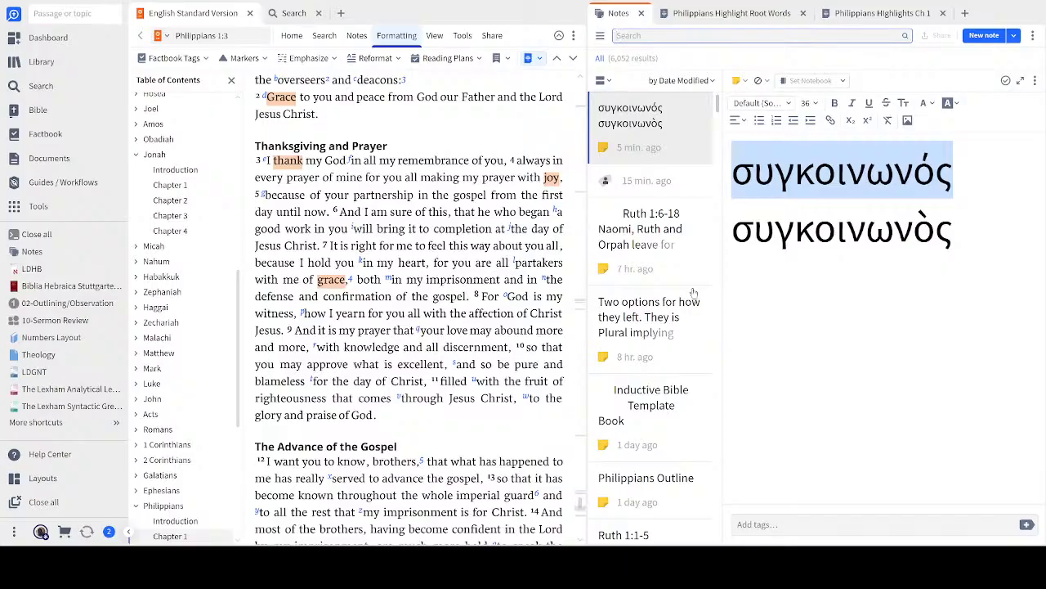
{"action": "scroll", "coordinate": [680, 347], "scroll_direction": "down", "scroll_amount": 3}
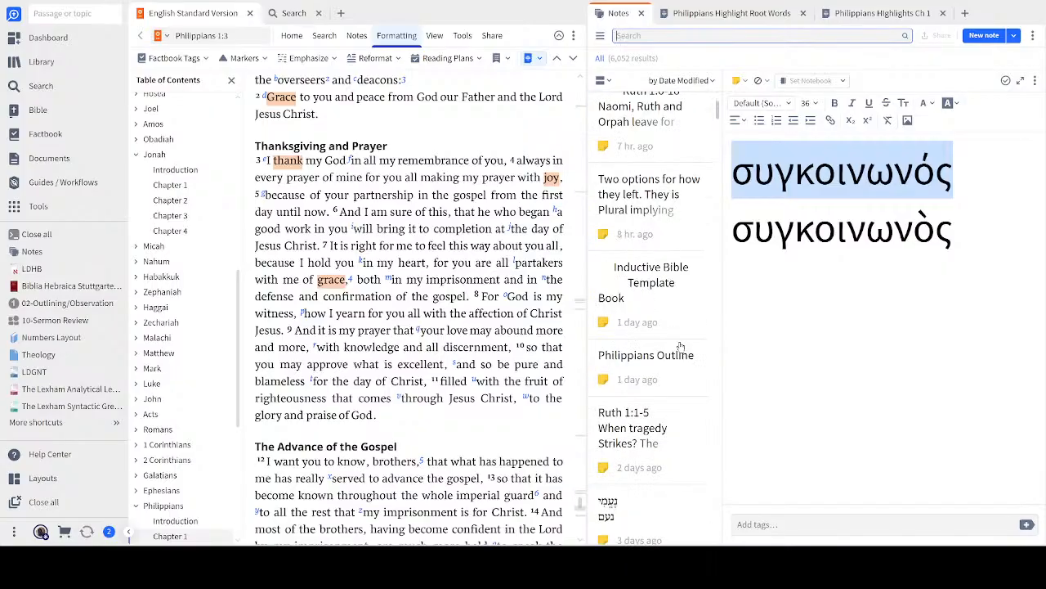
{"action": "left_click", "coordinate": [687, 296]}
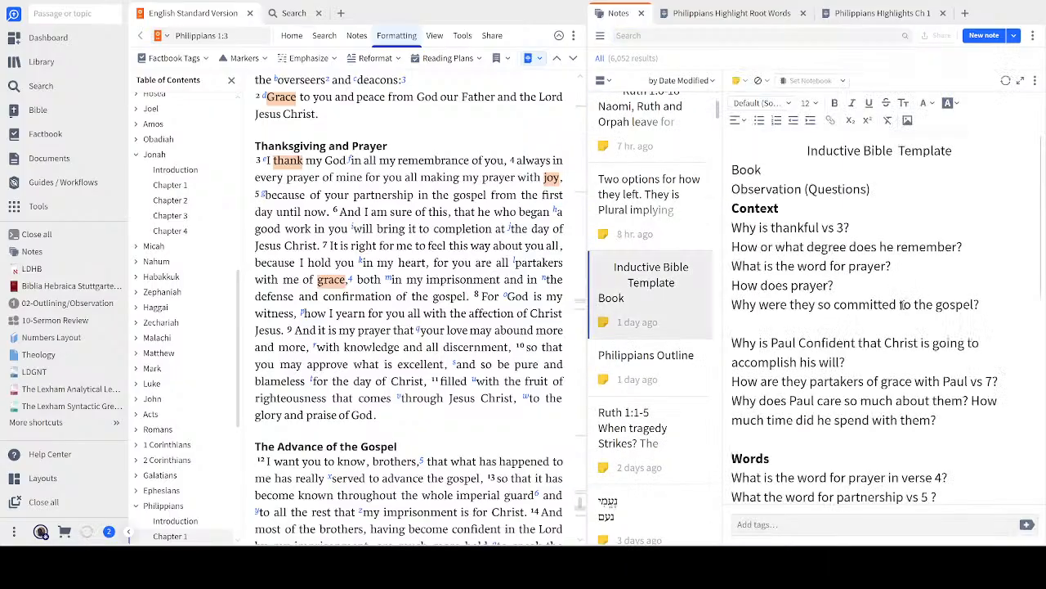
{"action": "scroll", "coordinate": [879, 335], "scroll_direction": "down", "scroll_amount": 4}
{"action": "scroll", "coordinate": [879, 351], "scroll_direction": "down", "scroll_amount": 2}
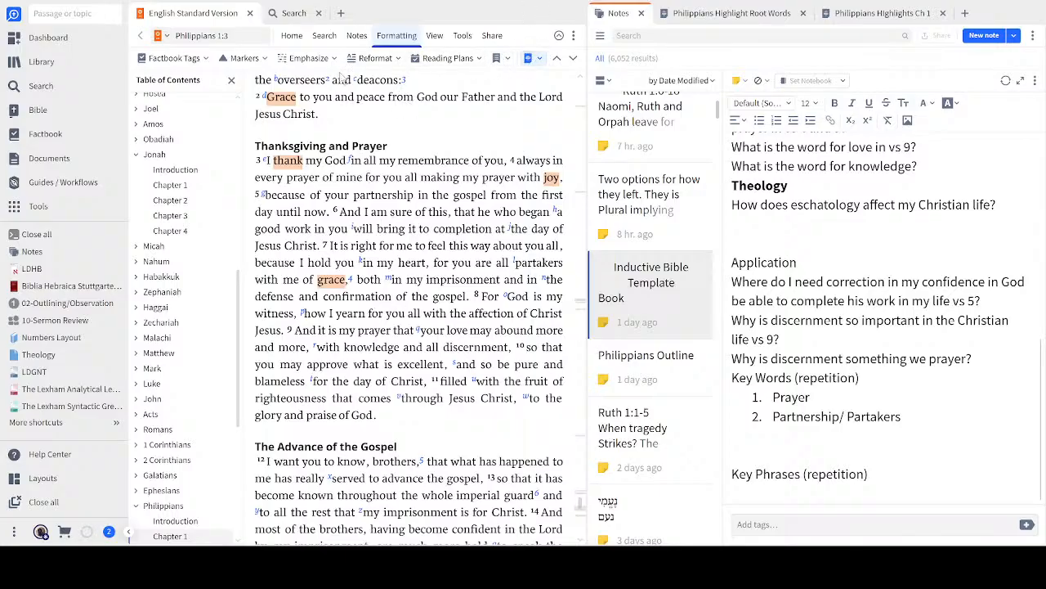
Step: Enlarge the English Standard Version text to 160% zoom
{"action": "left_click", "coordinate": [434, 35]}
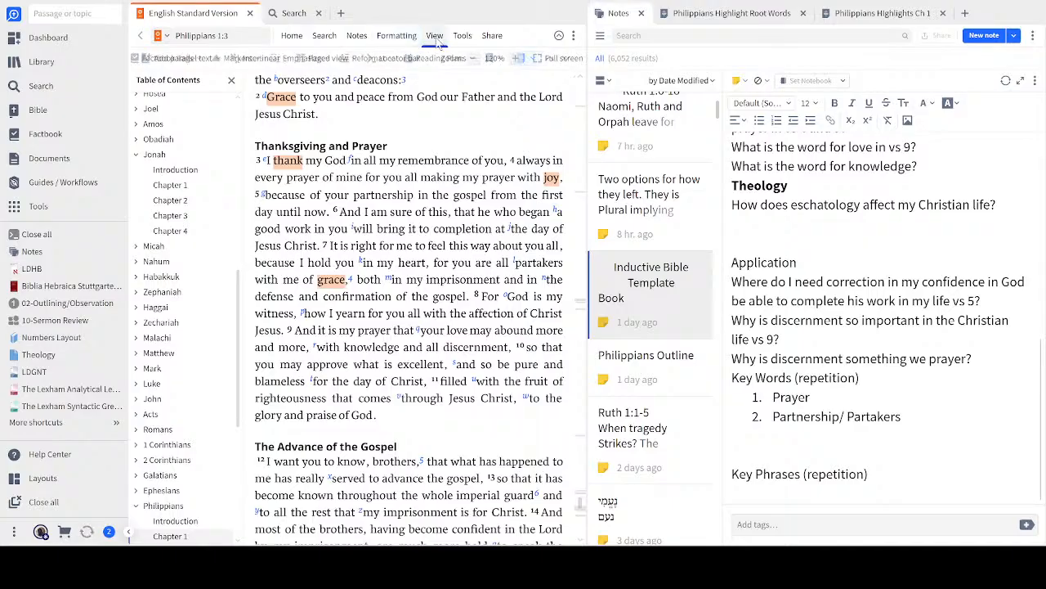
{"action": "left_click", "coordinate": [510, 59]}
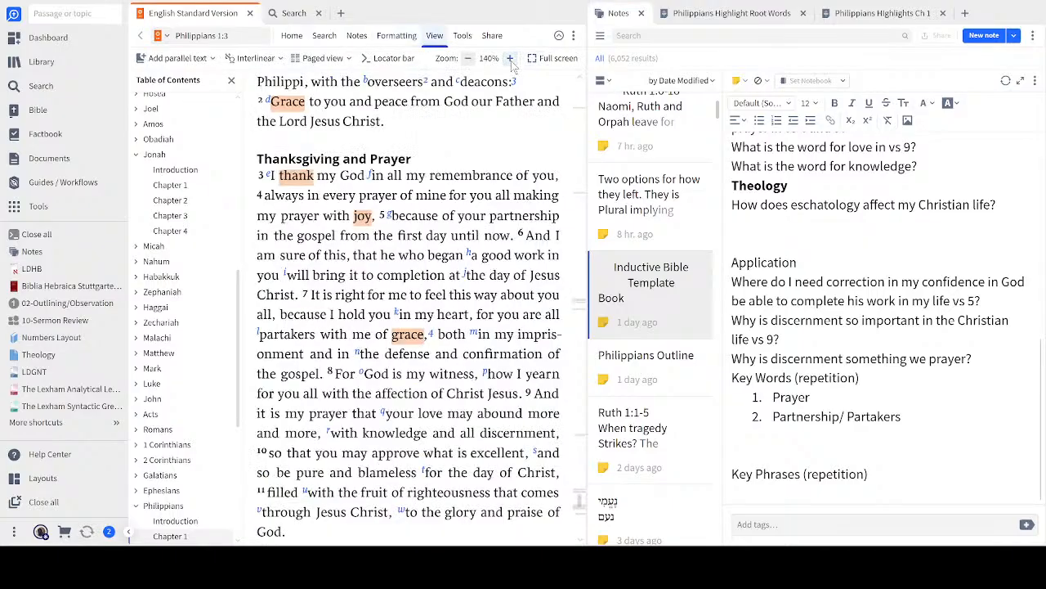
{"action": "left_click", "coordinate": [510, 59]}
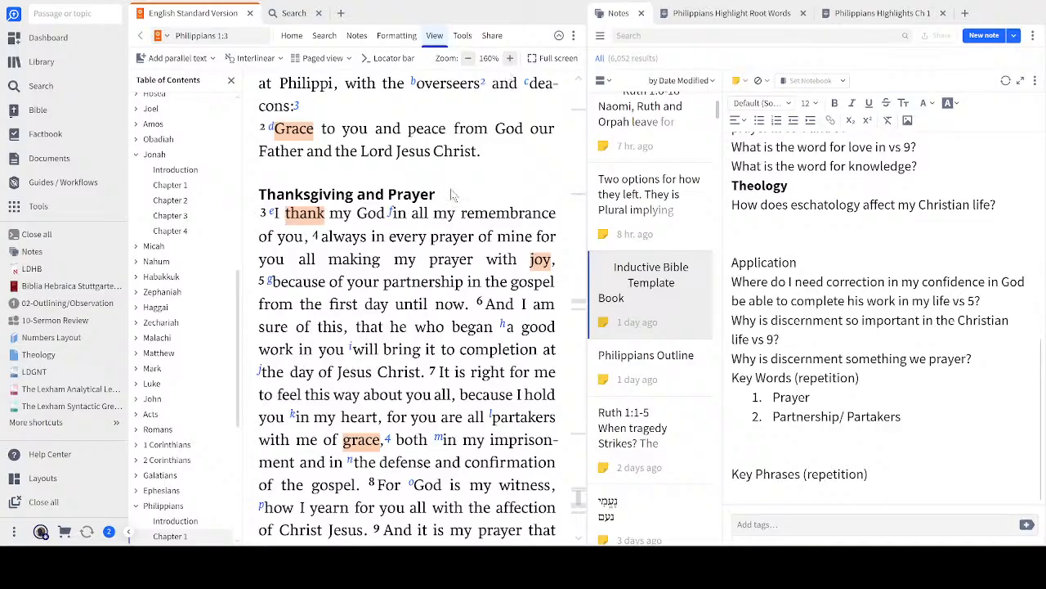
Step: Widen the English Standard Version pane and select "prayer" in Philippians 1:9
{"action": "scroll", "coordinate": [450, 196], "scroll_direction": "down", "scroll_amount": 3}
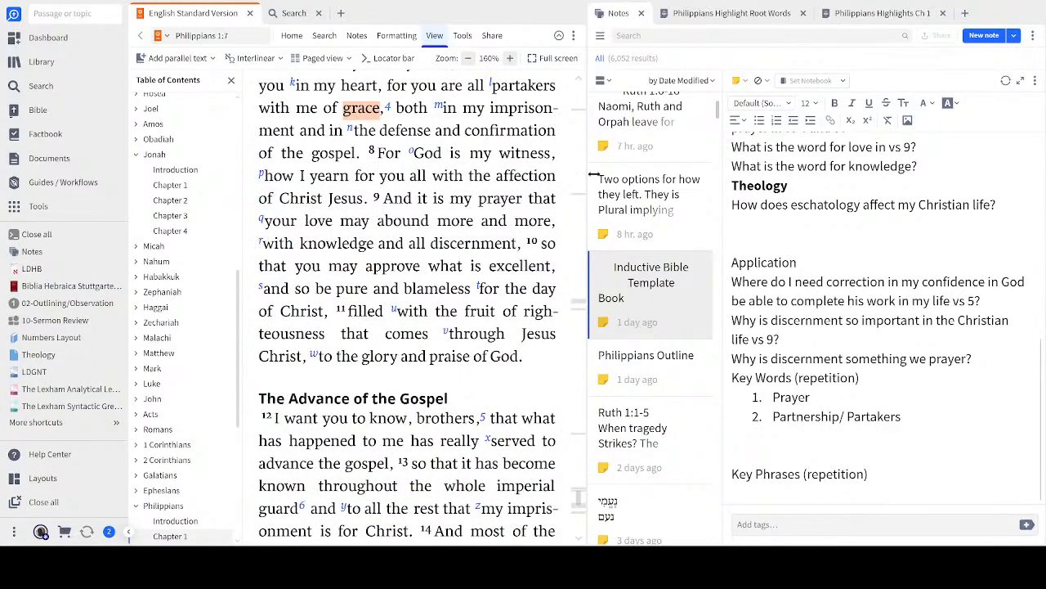
{"action": "left_click_drag", "start_coordinate": [595, 174], "coordinate": [630, 173]}
{"action": "scroll", "coordinate": [499, 217], "scroll_direction": "up", "scroll_amount": 3}
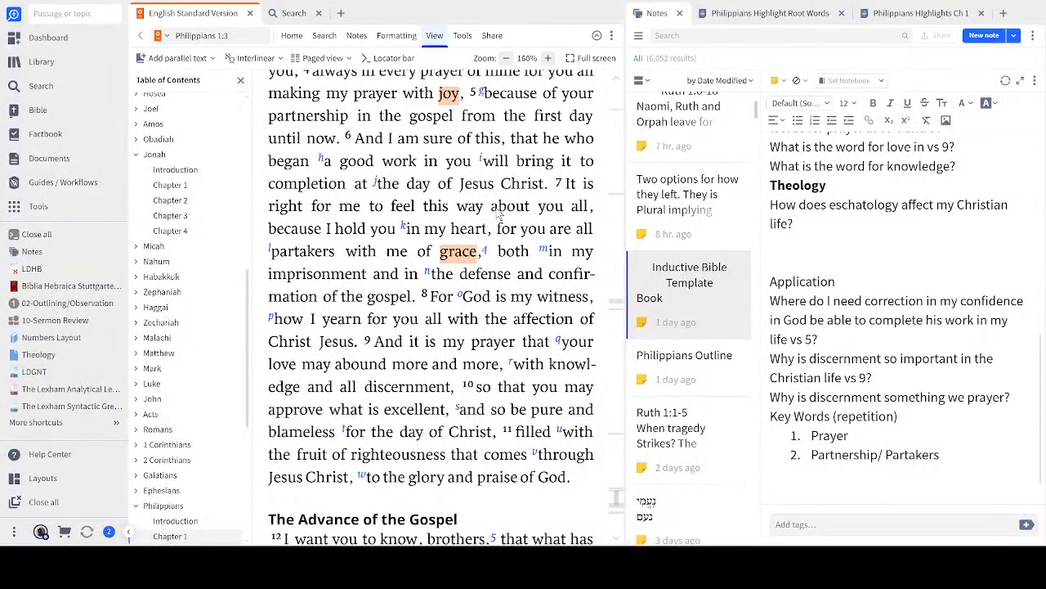
{"action": "scroll", "coordinate": [500, 214], "scroll_direction": "up", "scroll_amount": 2}
{"action": "scroll", "coordinate": [497, 213], "scroll_direction": "down", "scroll_amount": 2}
{"action": "scroll", "coordinate": [498, 214], "scroll_direction": "up", "scroll_amount": 2}
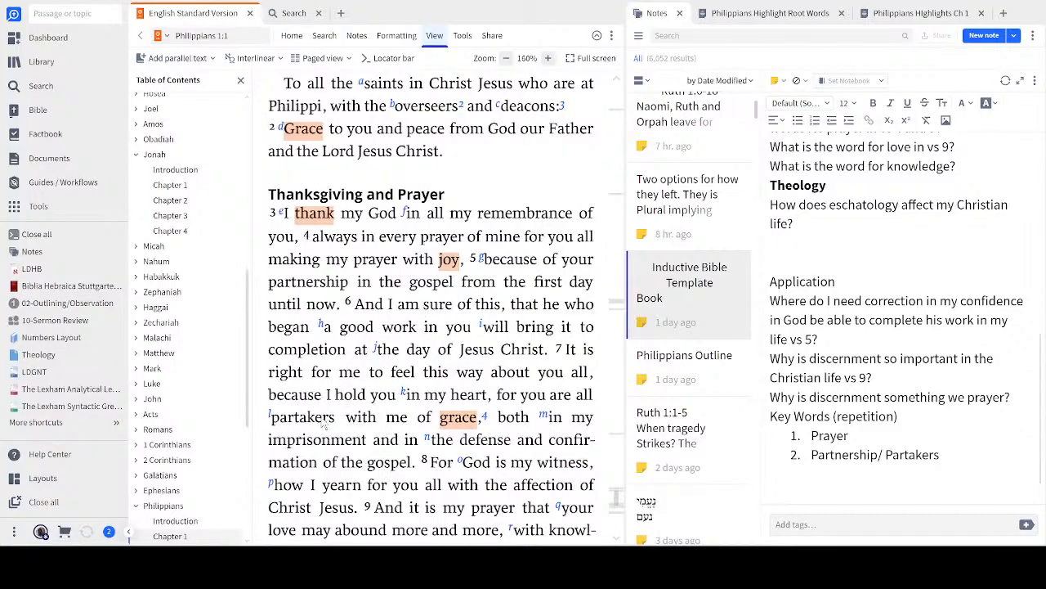
{"action": "double_click", "coordinate": [493, 508]}
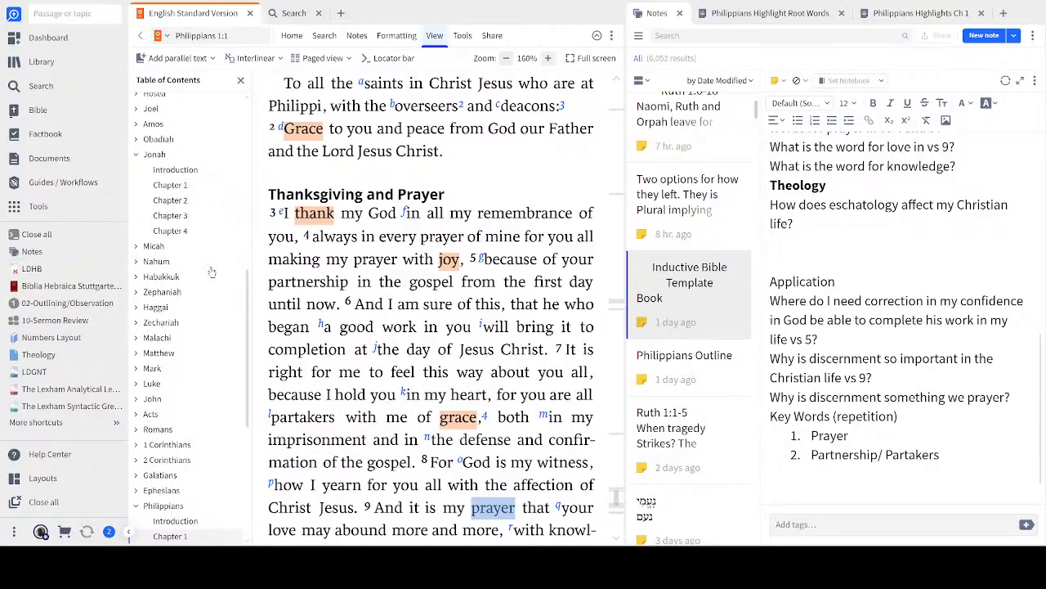
Step: Search all Bible passages in the English Standard Version for root.g:ευχομαι
{"action": "left_click", "coordinate": [287, 13]}
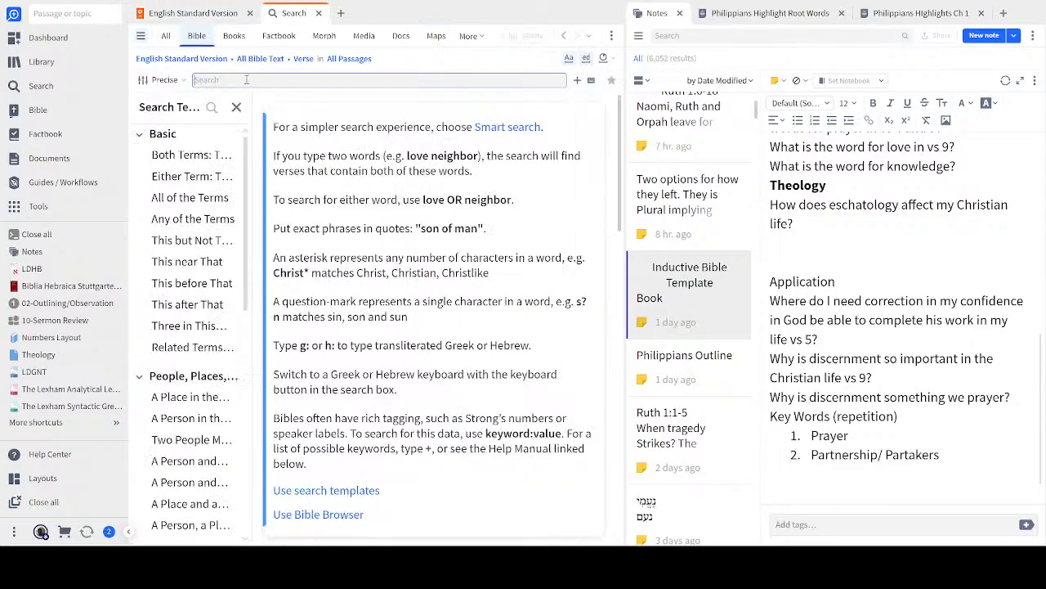
{"action": "type", "text": "ευχομαι"}
{"action": "left_click", "coordinate": [272, 100]}
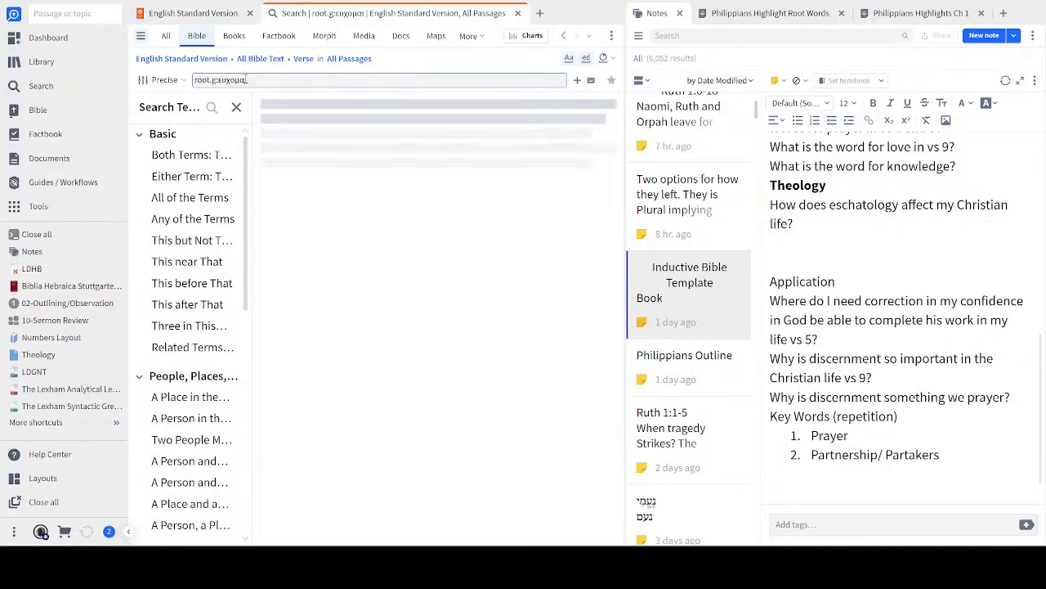
Step: Add root.g:ευχομαι to the Philippians Highlight Root Words filter with Brown formatting
{"action": "left_click_drag", "start_coordinate": [251, 80], "coordinate": [196, 80]}
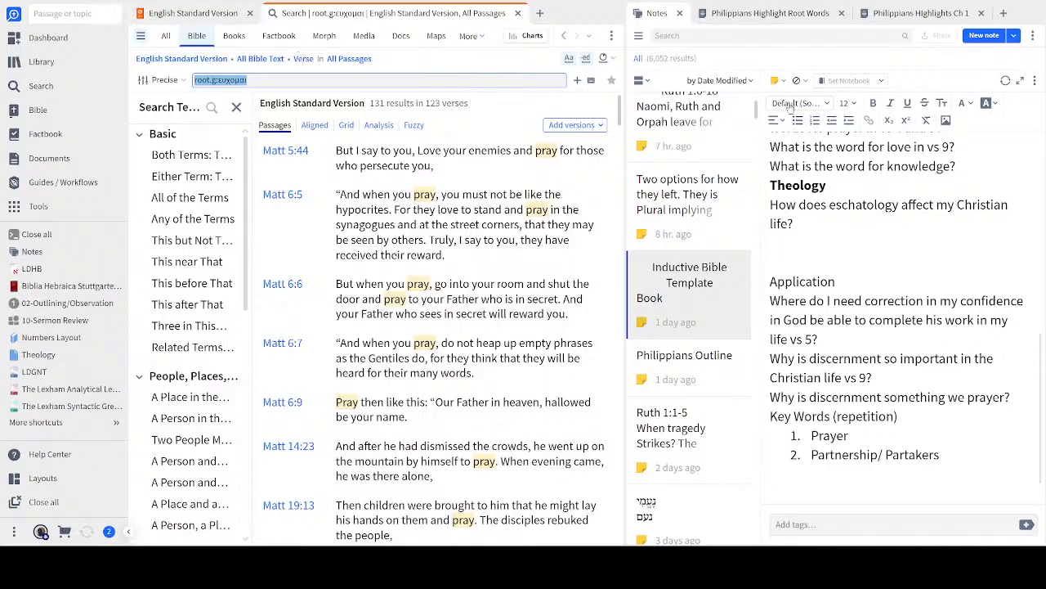
{"action": "left_click", "coordinate": [785, 20]}
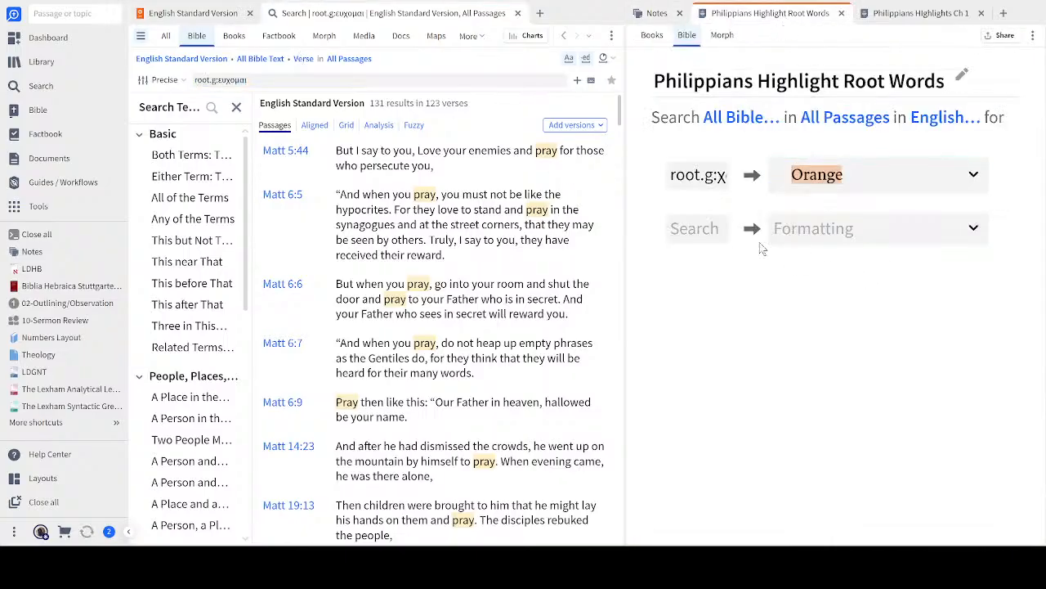
{"action": "left_click", "coordinate": [706, 228]}
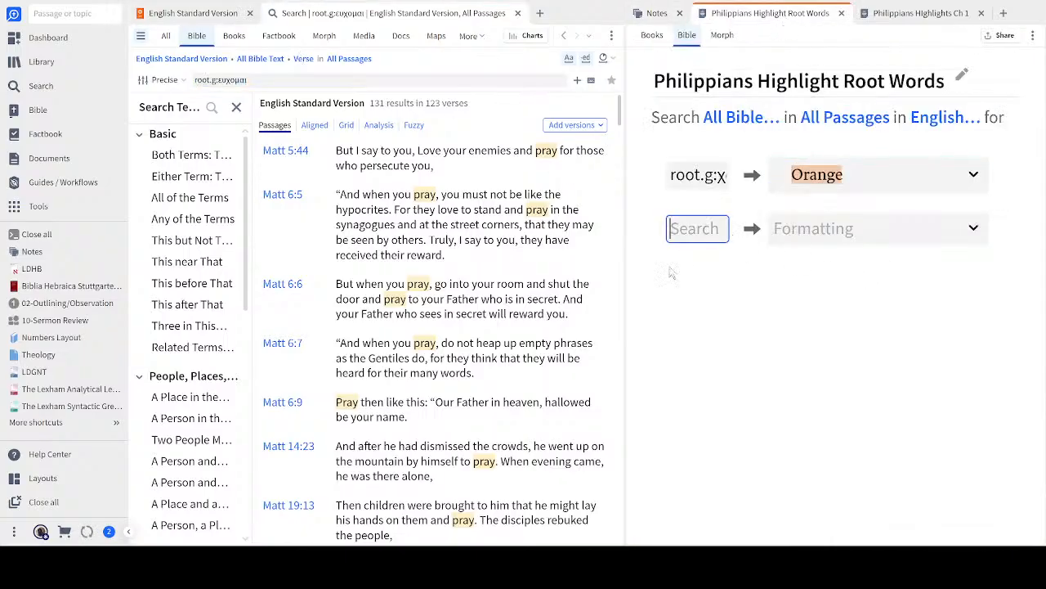
{"action": "type", "text": "ευχομαι"}
{"action": "left_click", "coordinate": [972, 231]}
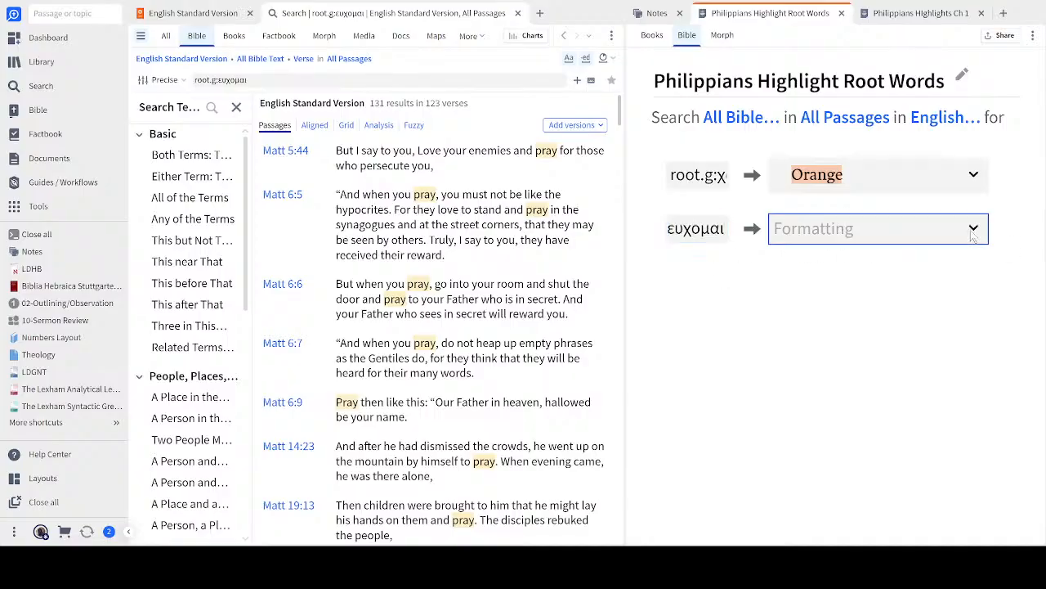
{"action": "left_click", "coordinate": [973, 235]}
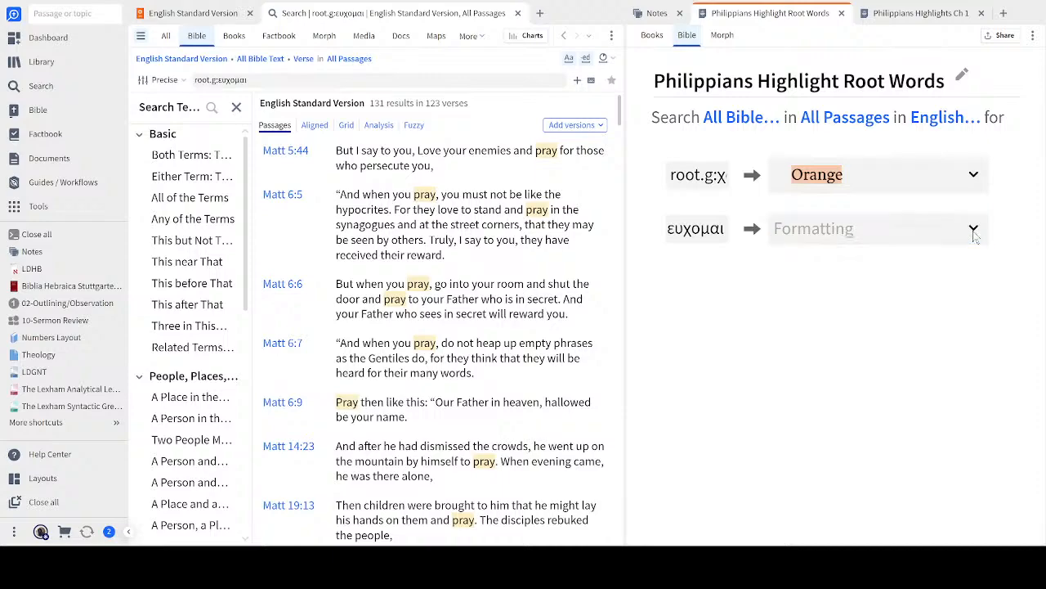
{"action": "left_click", "coordinate": [679, 354]}
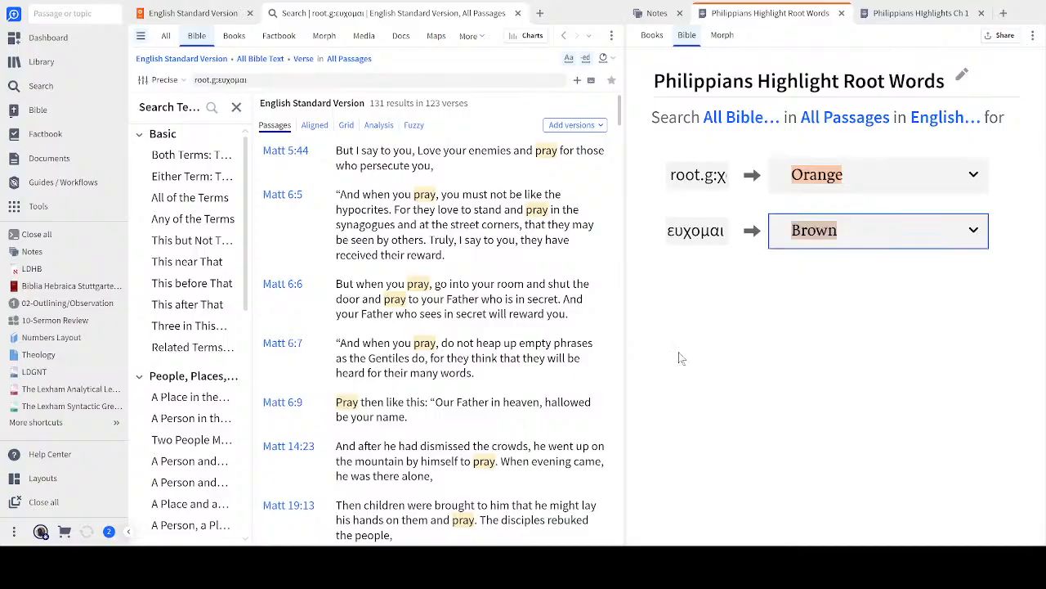
Step: Check the new highlight in Philippians 1 and change the formatting of root.g:ευχομαι to Purple
{"action": "left_click", "coordinate": [190, 14]}
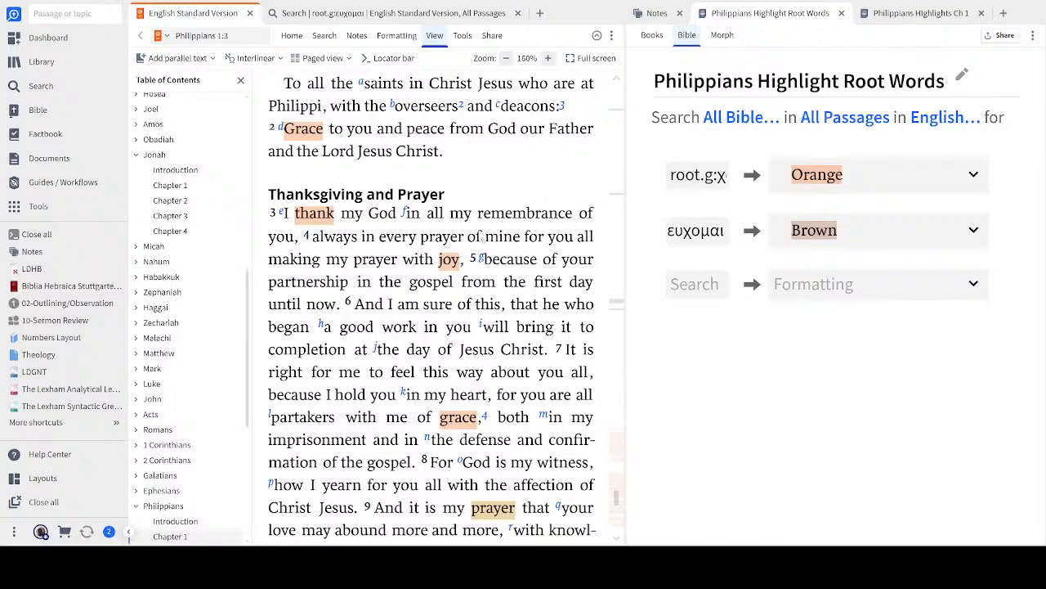
{"action": "scroll", "coordinate": [488, 255], "scroll_direction": "down", "scroll_amount": 3}
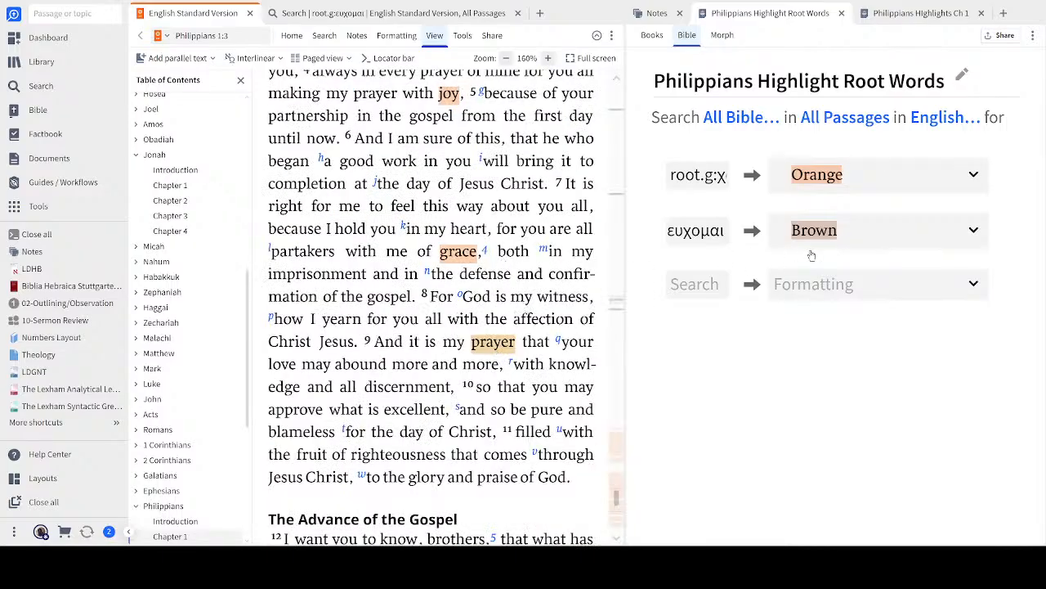
{"action": "left_click", "coordinate": [973, 232]}
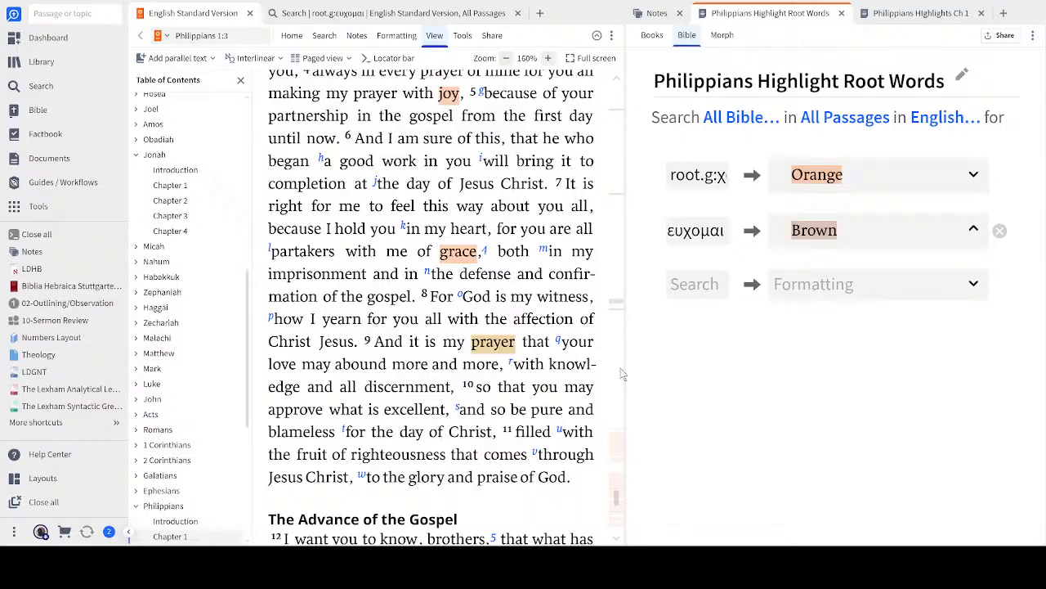
{"action": "left_click", "coordinate": [627, 399]}
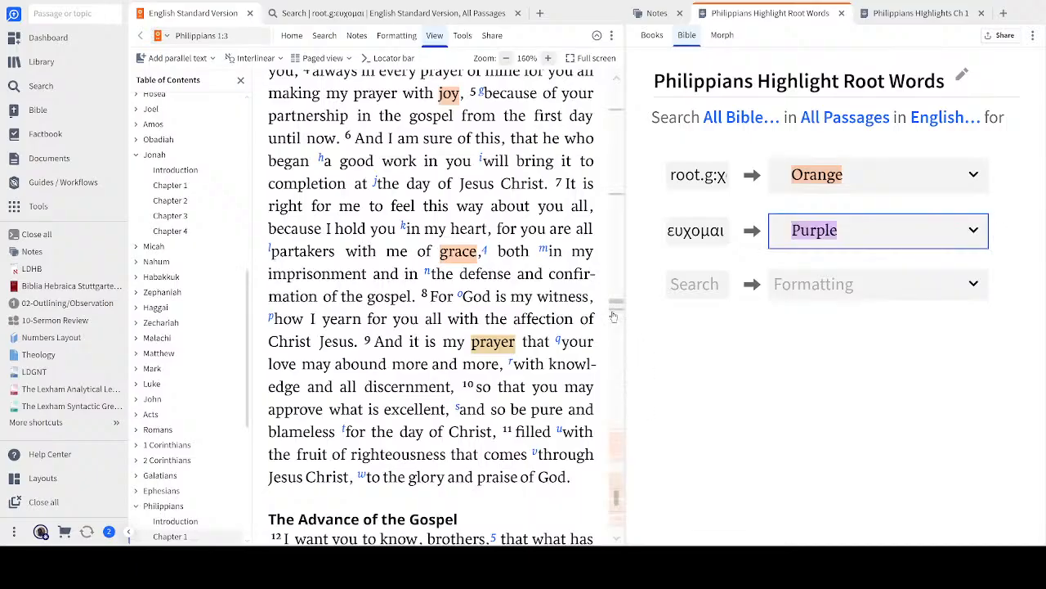
{"action": "left_click", "coordinate": [848, 446]}
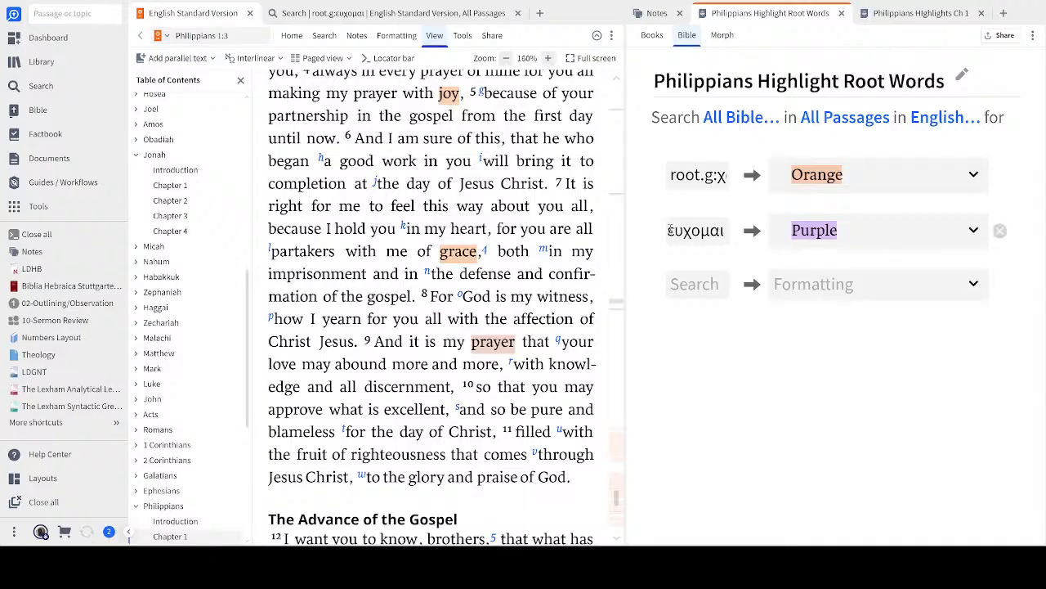
Step: Examine the root word highlights from the Philippians introduction through 1:11 and select "prayer" in verse 4
{"action": "double_click", "coordinate": [669, 230]}
{"action": "left_click", "coordinate": [789, 415]}
{"action": "scroll", "coordinate": [563, 221], "scroll_direction": "up", "scroll_amount": 3}
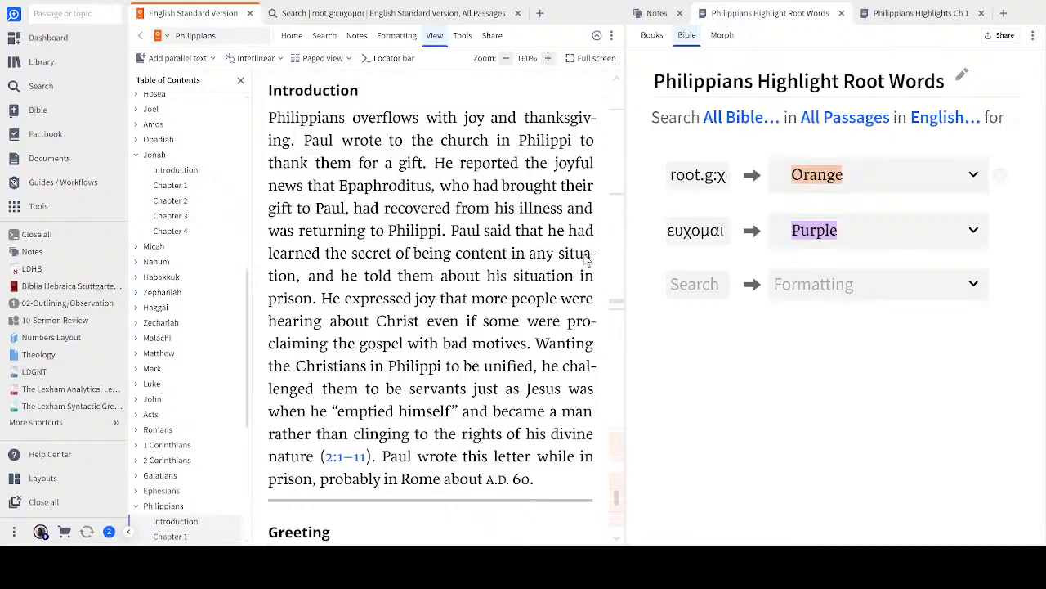
{"action": "scroll", "coordinate": [583, 262], "scroll_direction": "down", "scroll_amount": 2}
{"action": "scroll", "coordinate": [584, 262], "scroll_direction": "down", "scroll_amount": 2}
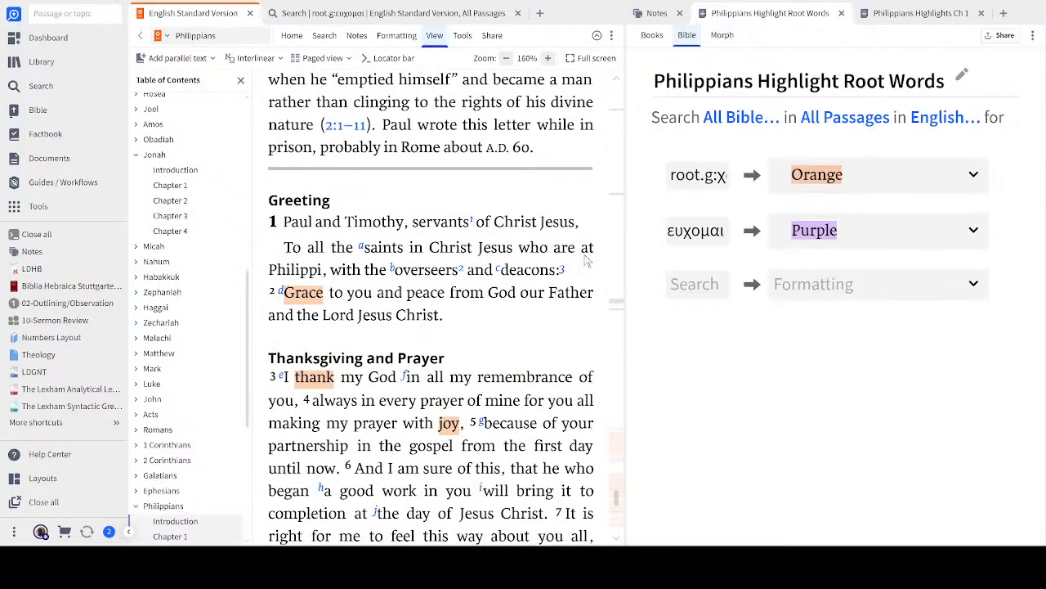
{"action": "scroll", "coordinate": [585, 260], "scroll_direction": "down", "scroll_amount": 2}
{"action": "scroll", "coordinate": [589, 259], "scroll_direction": "down", "scroll_amount": 2}
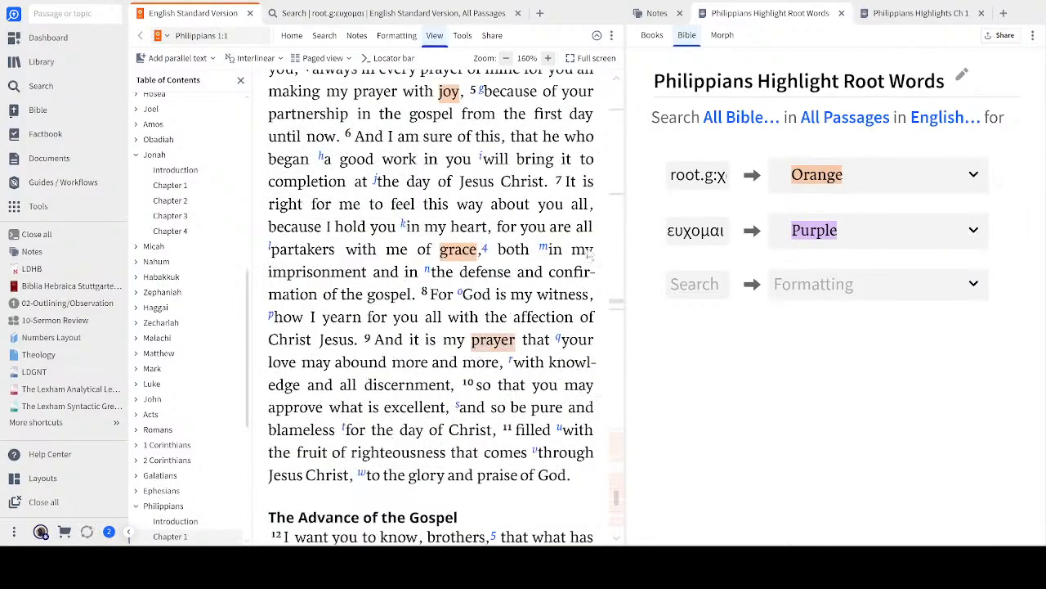
{"action": "scroll", "coordinate": [588, 258], "scroll_direction": "up", "scroll_amount": 2}
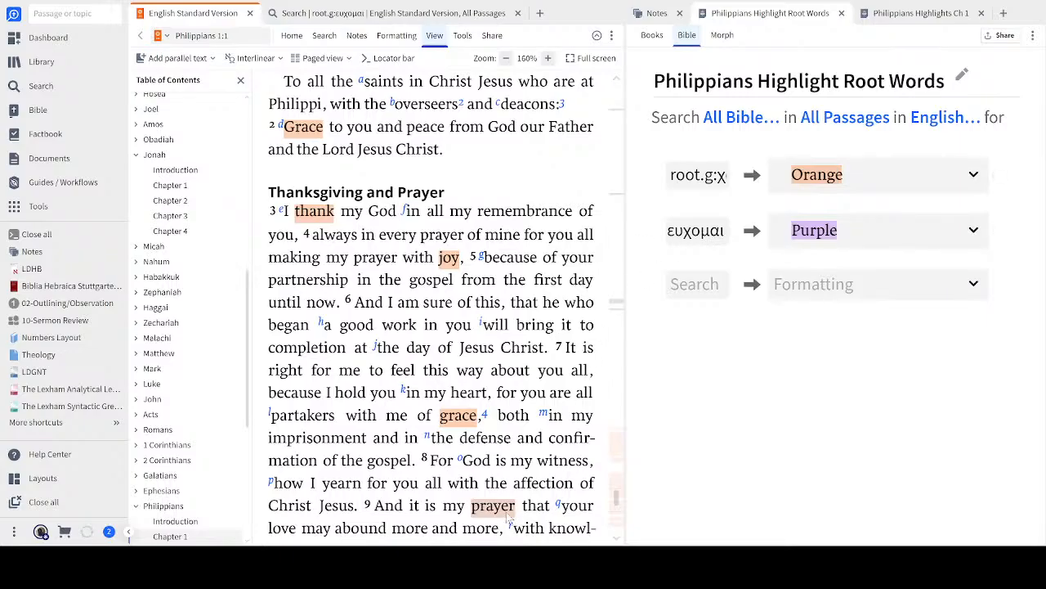
{"action": "left_click", "coordinate": [713, 285]}
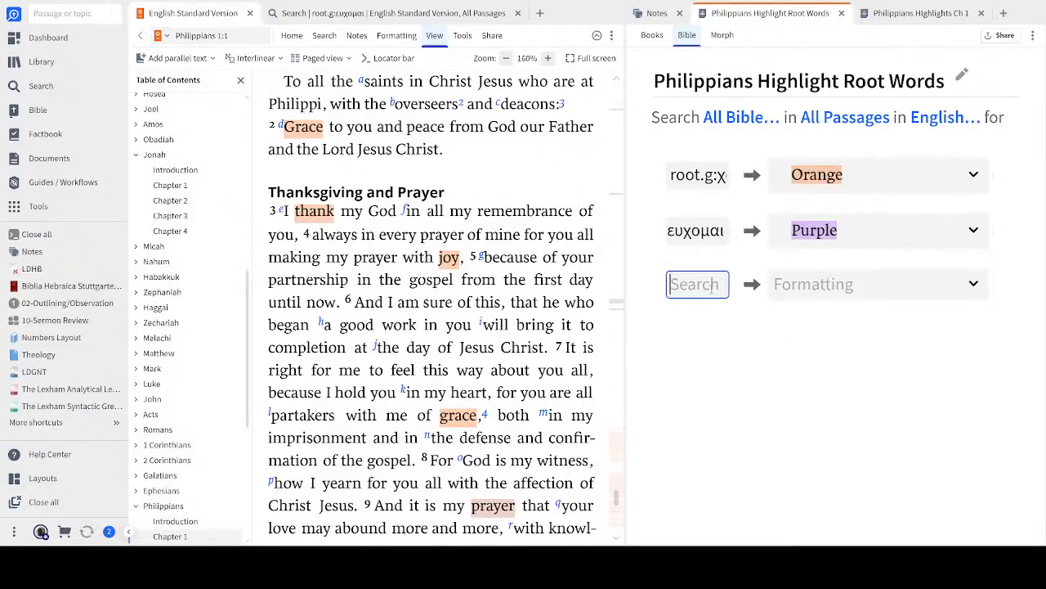
{"action": "double_click", "coordinate": [448, 237]}
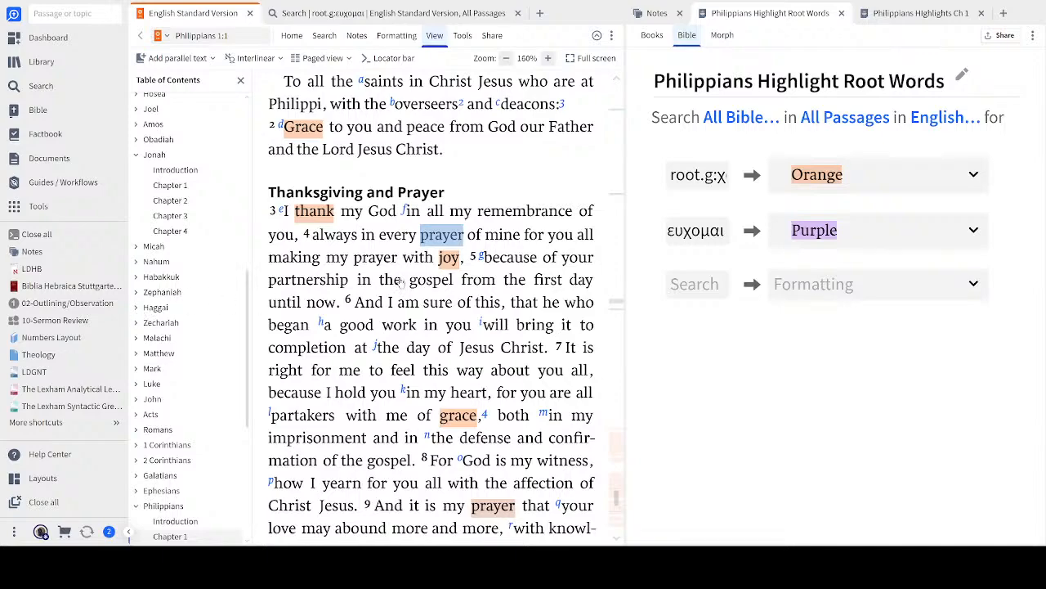
Step: Review the second search term of the root words filter and correct it to the accented form root.g:εὔχομαι
{"action": "double_click", "coordinate": [724, 230]}
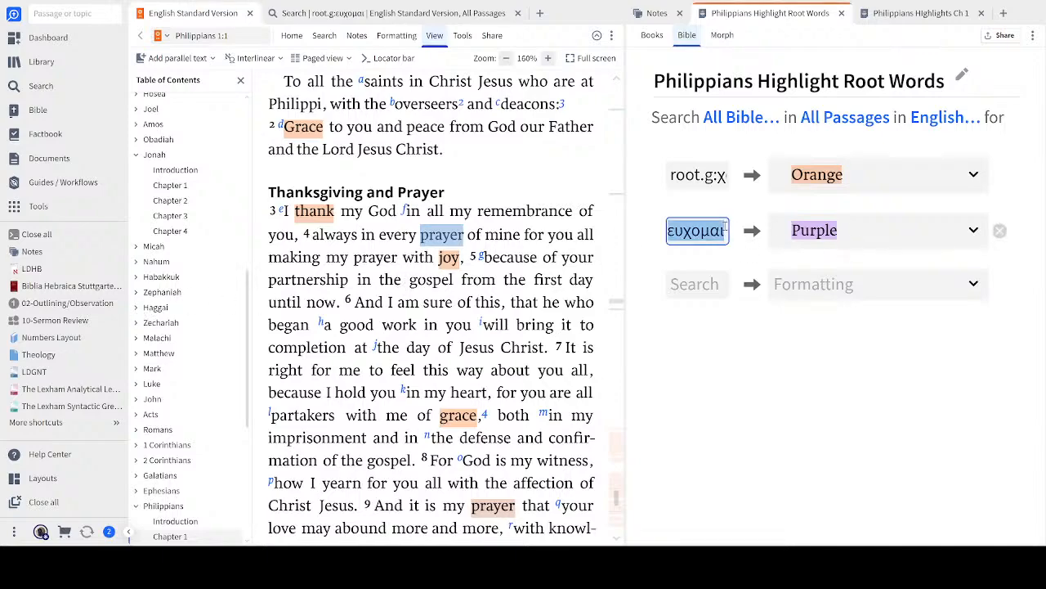
{"action": "key", "text": "Home"}
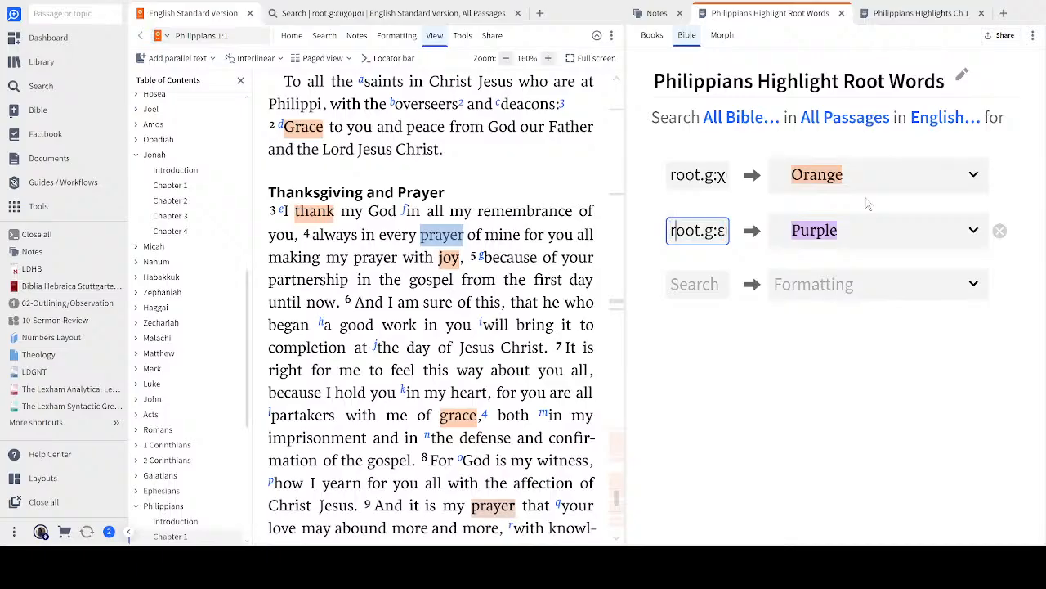
{"action": "key", "text": "Right"}
{"action": "key", "text": "Right"}
{"action": "key", "text": "Right"}
{"action": "key", "text": "Right"}
{"action": "key", "text": "Right"}
{"action": "key", "text": "Right"}
{"action": "key", "text": "Right"}
{"action": "key", "text": "Right"}
{"action": "key", "text": "Right"}
{"action": "key", "text": "Right"}
{"action": "key", "text": "Right"}
{"action": "key", "text": "Right"}
{"action": "key", "text": "Right"}
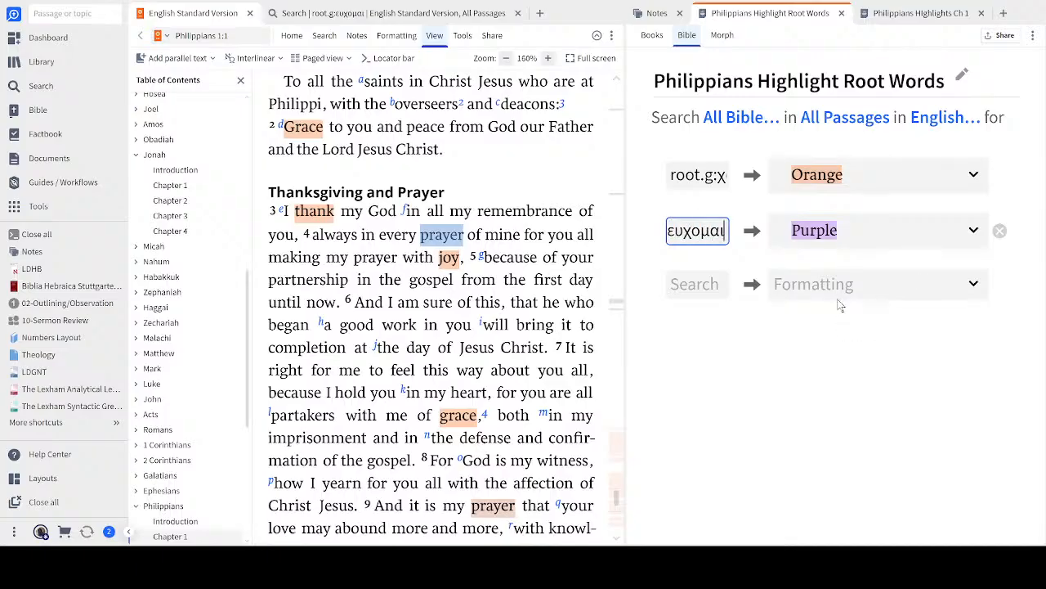
{"action": "key", "text": "Return"}
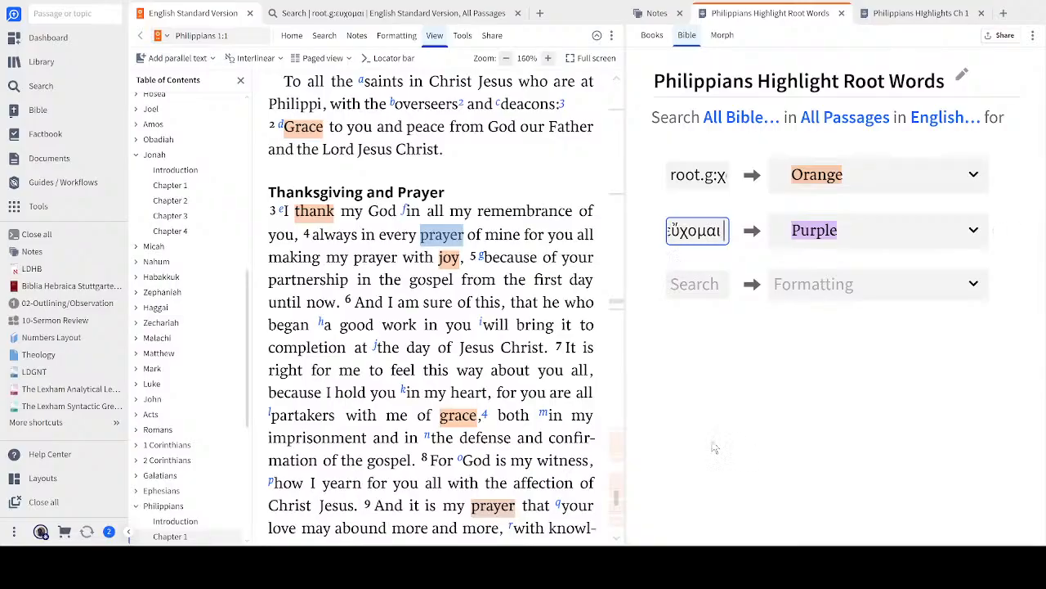
{"action": "left_click", "coordinate": [714, 446]}
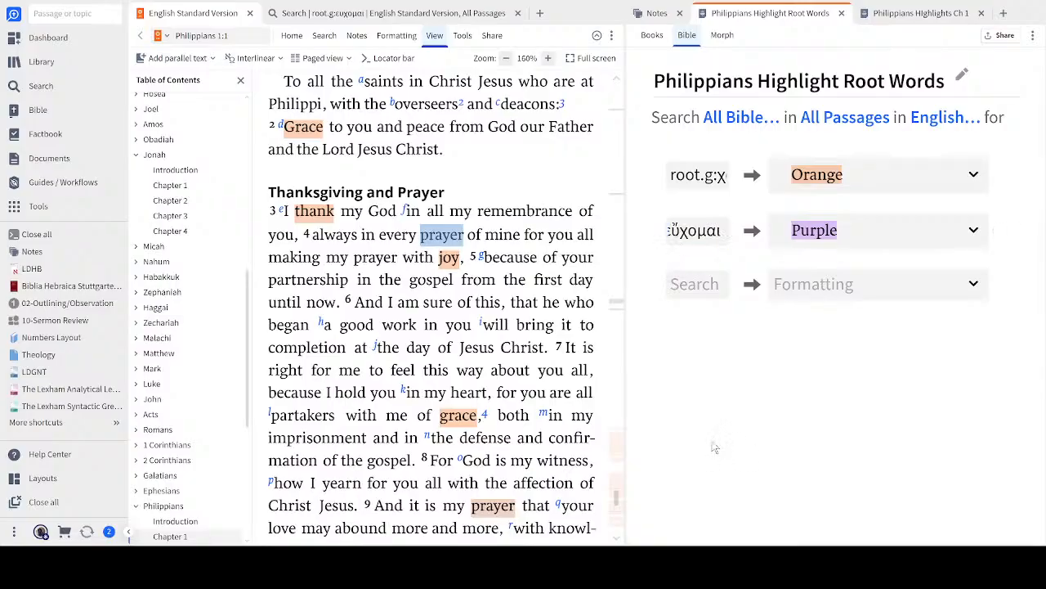
Step: Add δεομαι as the third search term of the root words filter with Purple formatting
{"action": "left_click", "coordinate": [689, 284]}
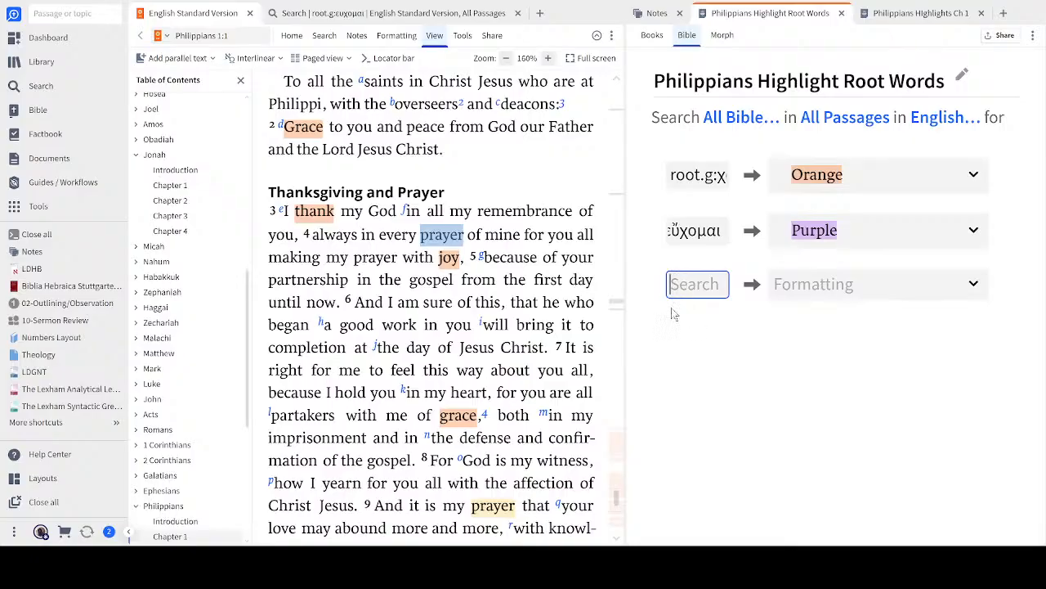
{"action": "type", "text": "δεομαι"}
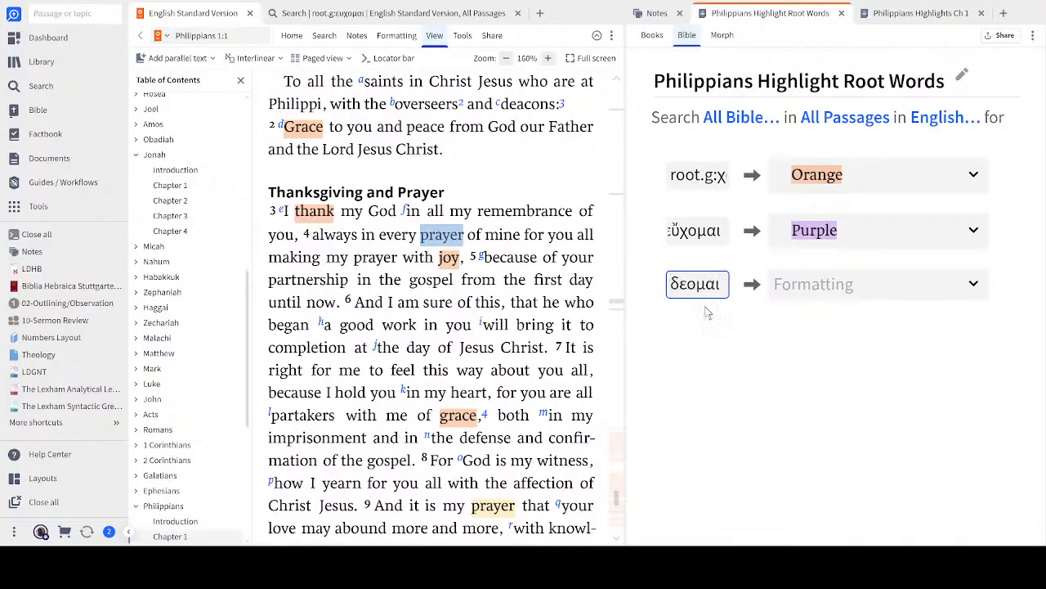
{"action": "left_click", "coordinate": [848, 291]}
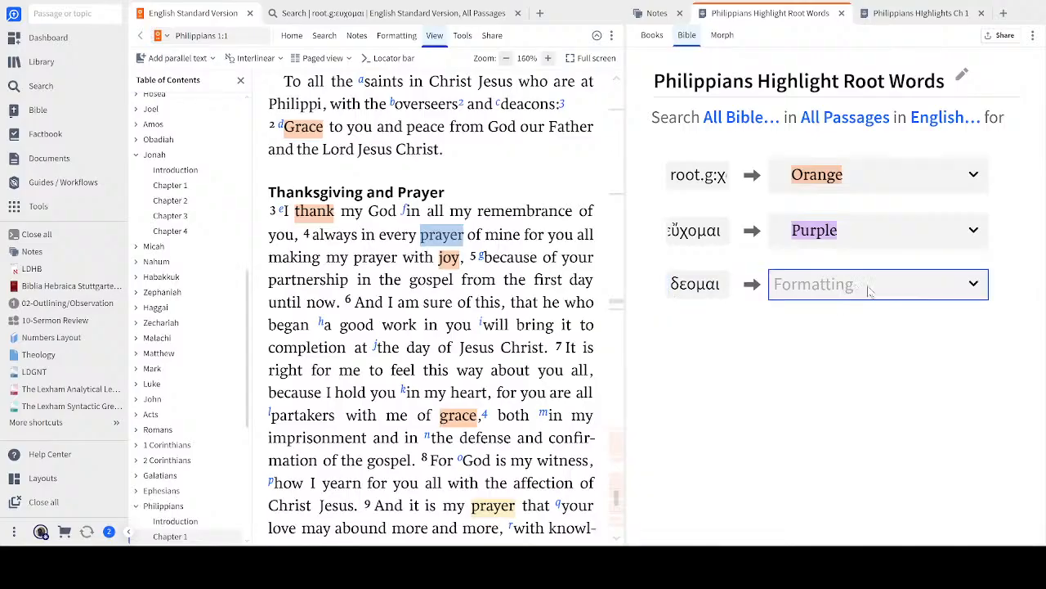
{"action": "left_click", "coordinate": [974, 288]}
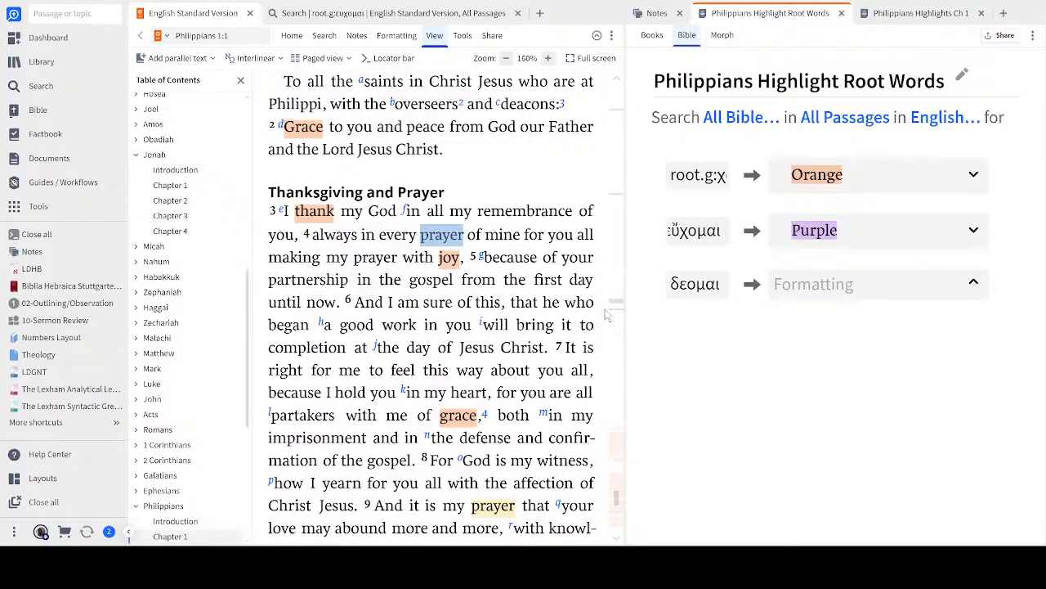
{"action": "left_click", "coordinate": [595, 351]}
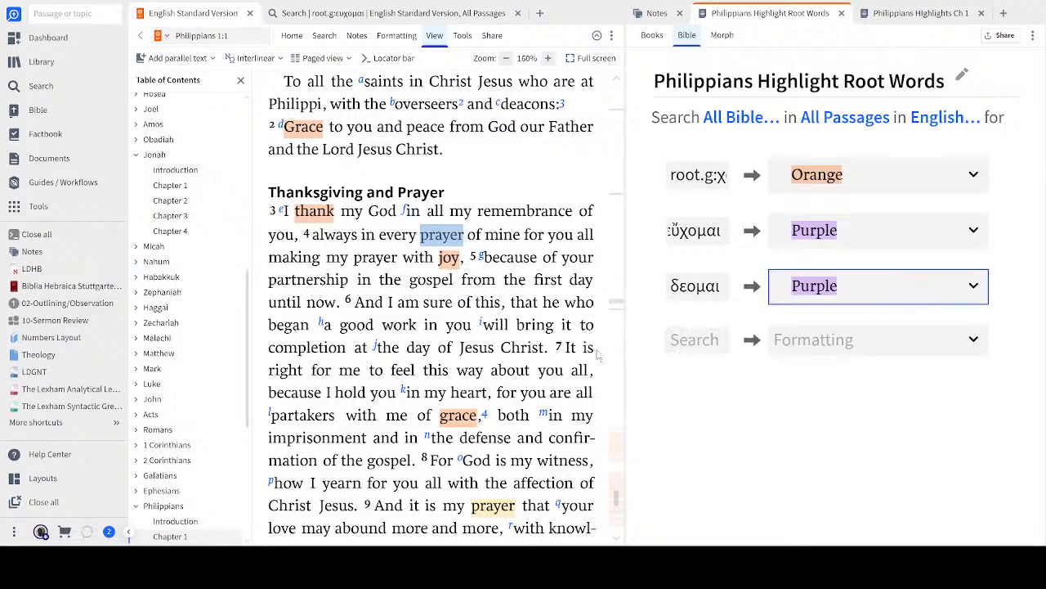
{"action": "left_click", "coordinate": [800, 459]}
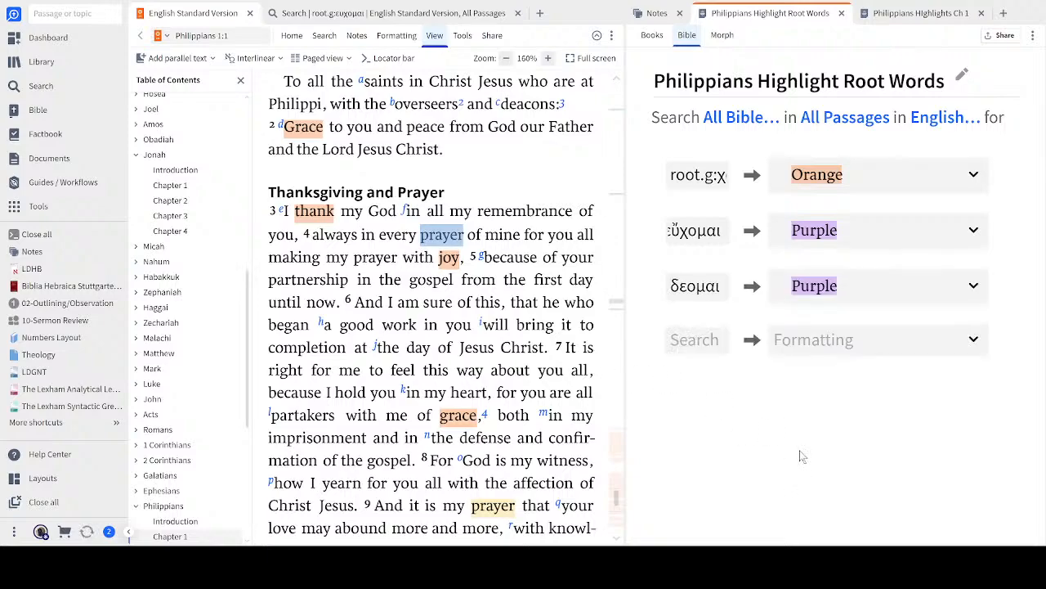
{"action": "left_click", "coordinate": [509, 180]}
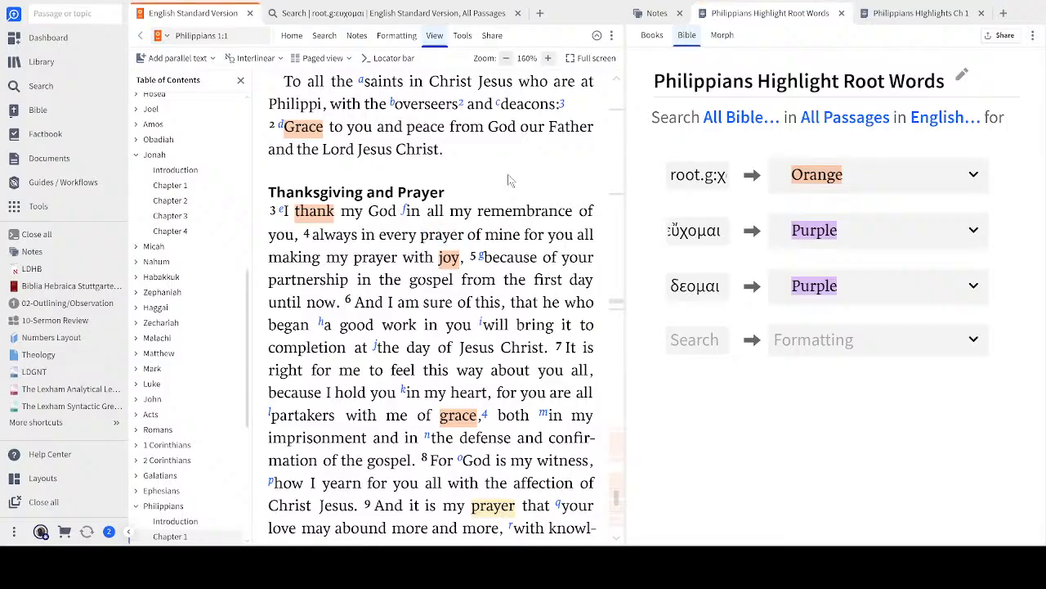
Step: Close the Bible search for root.g:ευχομαι and return to the Philippians 1 text
{"action": "left_click", "coordinate": [334, 12]}
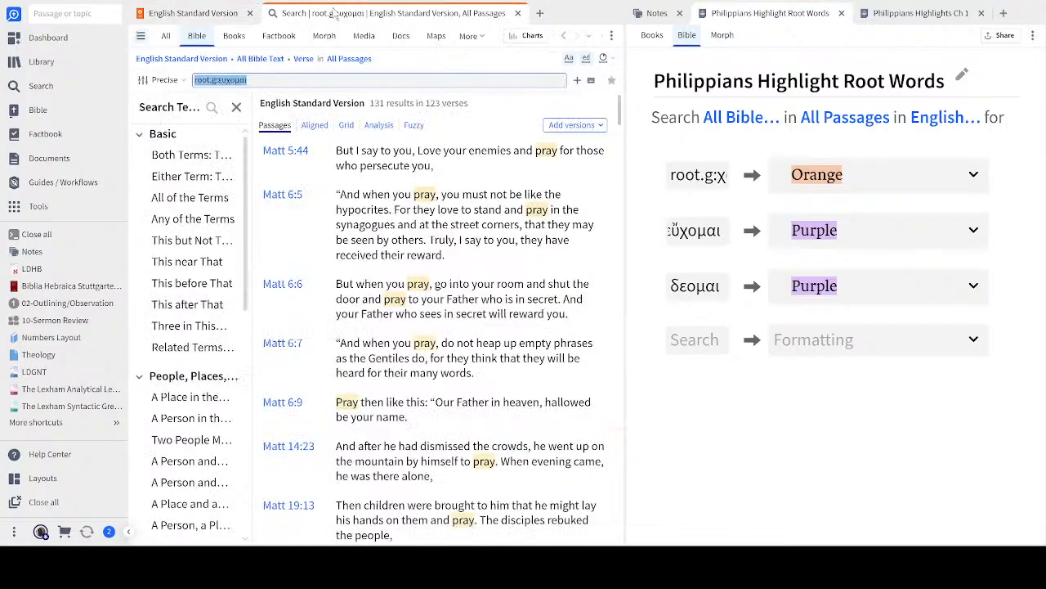
{"action": "left_click", "coordinate": [519, 16]}
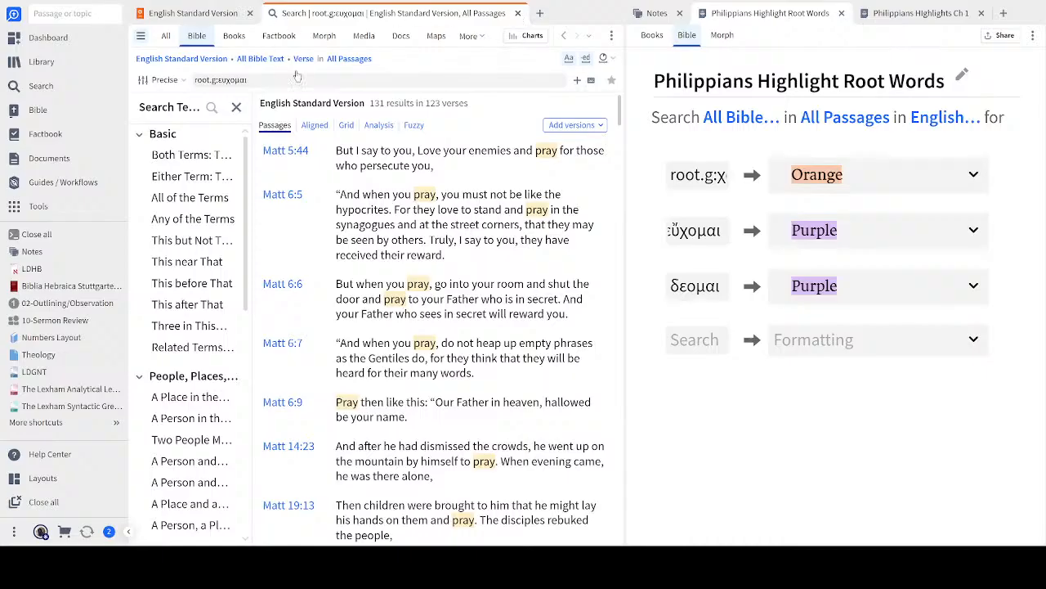
{"action": "key", "text": "ctrl+w"}
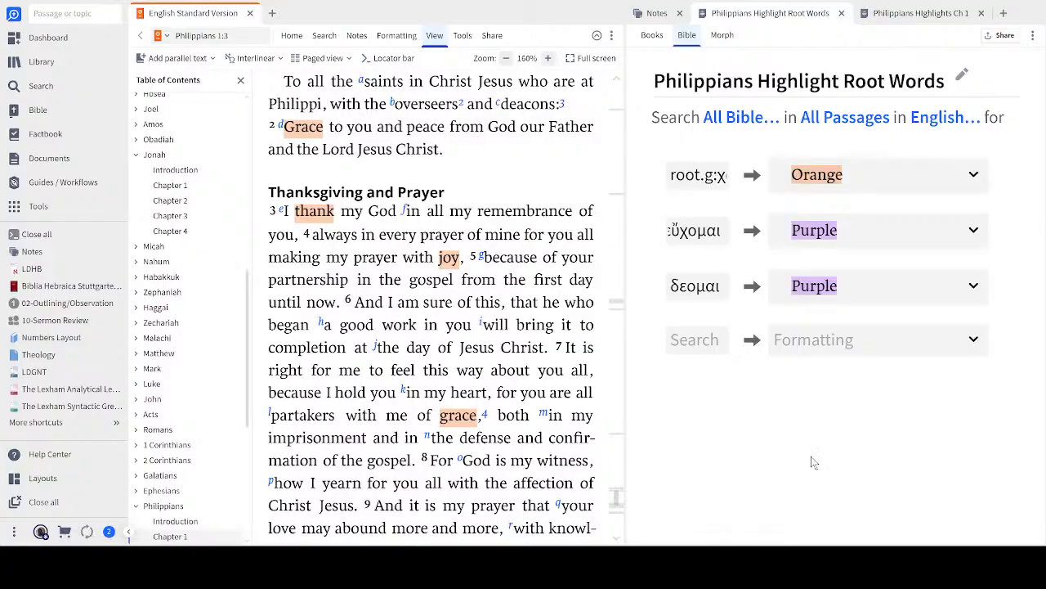
Step: Change the third search term of the root words filter to root.g:δέομαι and check Philippians 1:1-11 for new highlights
{"action": "left_click", "coordinate": [719, 286]}
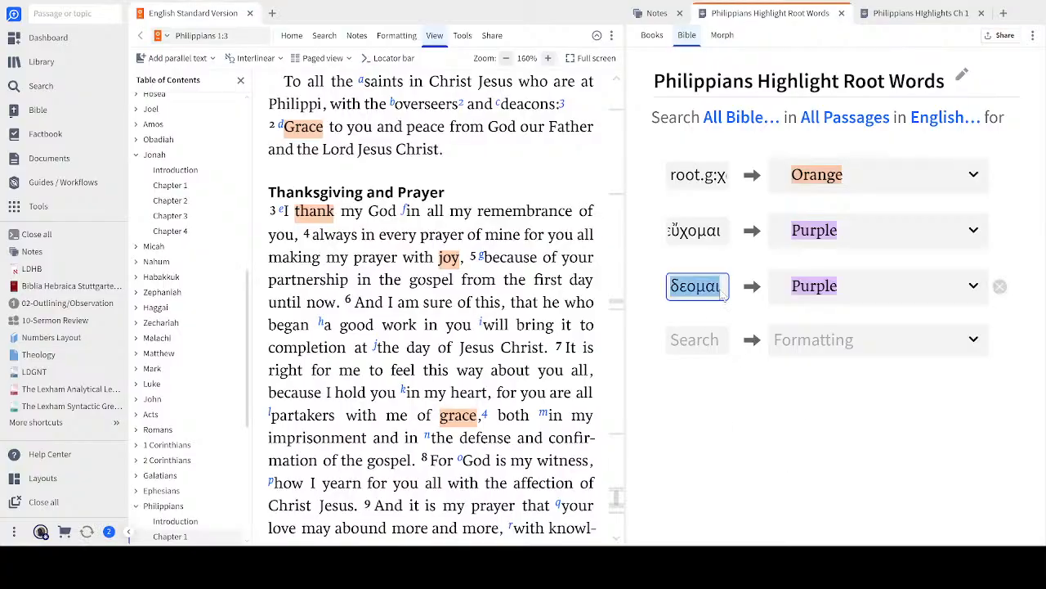
{"action": "left_click", "coordinate": [720, 438]}
{"action": "left_click", "coordinate": [716, 291]}
{"action": "left_click", "coordinate": [756, 495]}
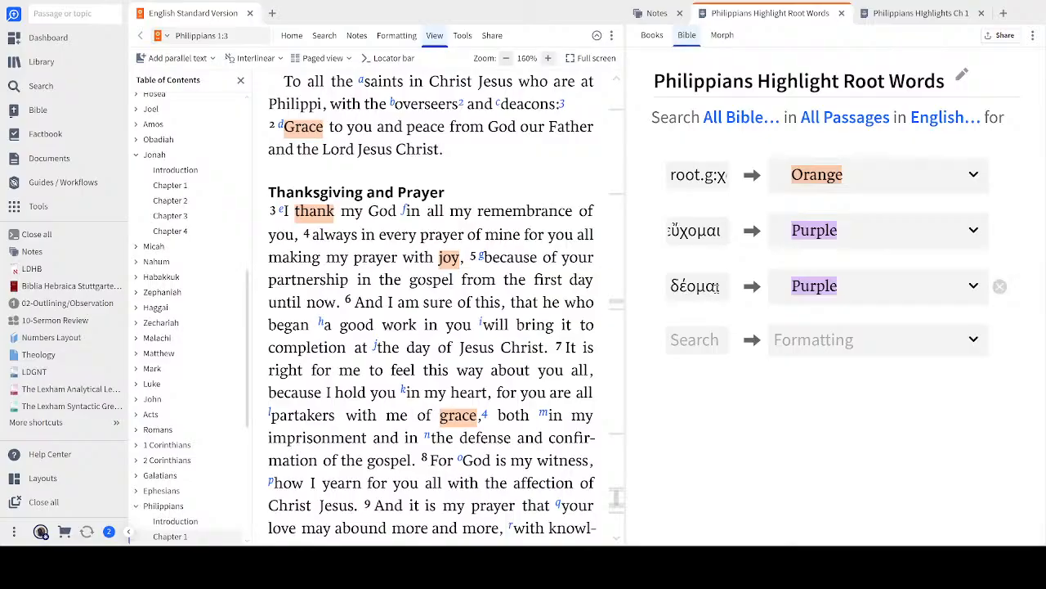
{"action": "left_click", "coordinate": [716, 287]}
{"action": "left_click", "coordinate": [678, 291]}
{"action": "type", "text": "root."}
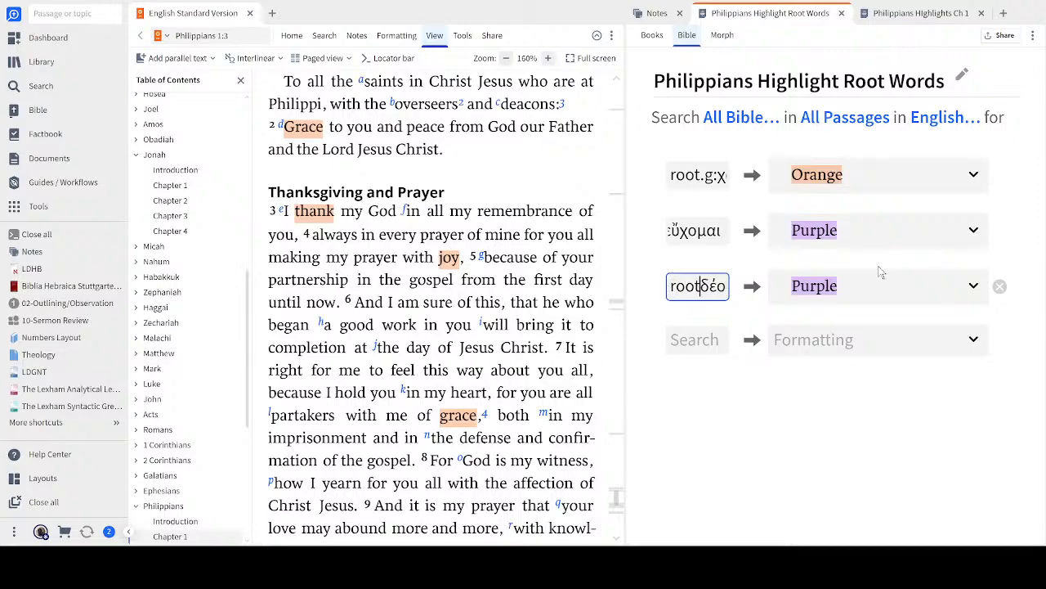
{"action": "type", "text": "g:"}
{"action": "left_click", "coordinate": [744, 464]}
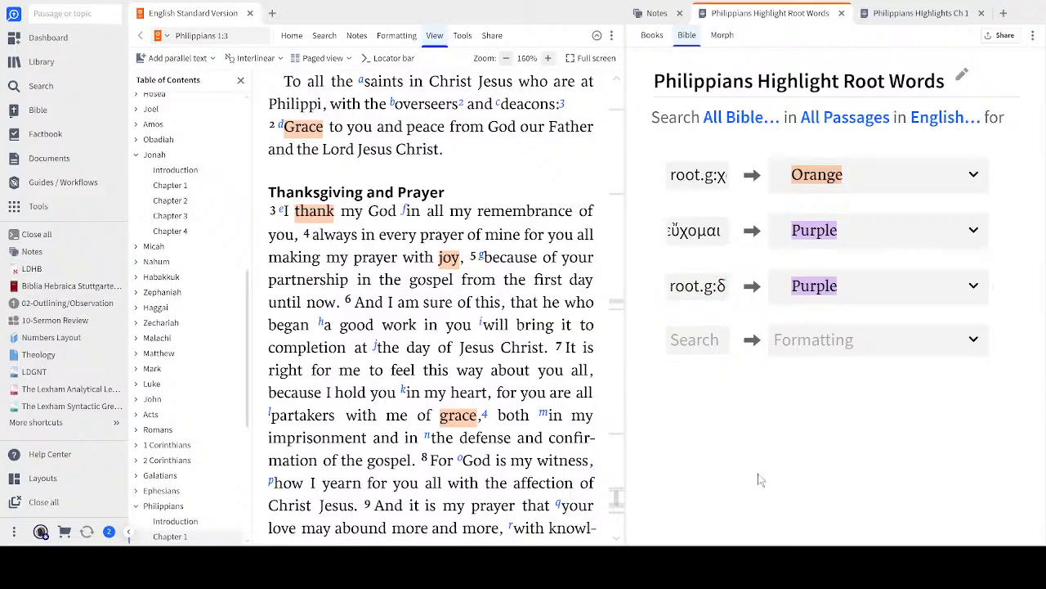
{"action": "scroll", "coordinate": [544, 426], "scroll_direction": "down", "scroll_amount": 3}
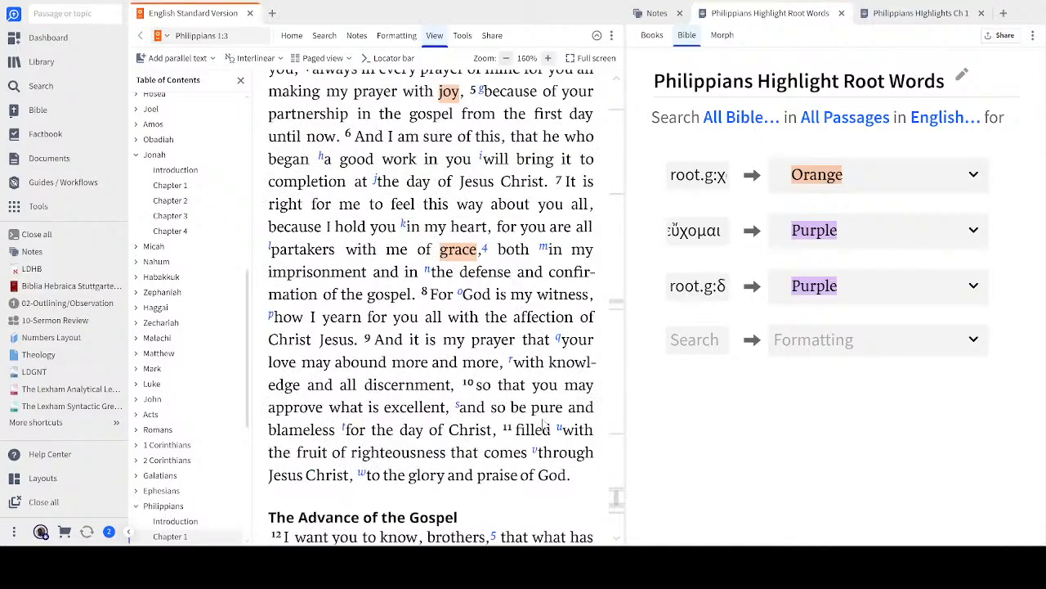
{"action": "scroll", "coordinate": [543, 423], "scroll_direction": "up", "scroll_amount": 3}
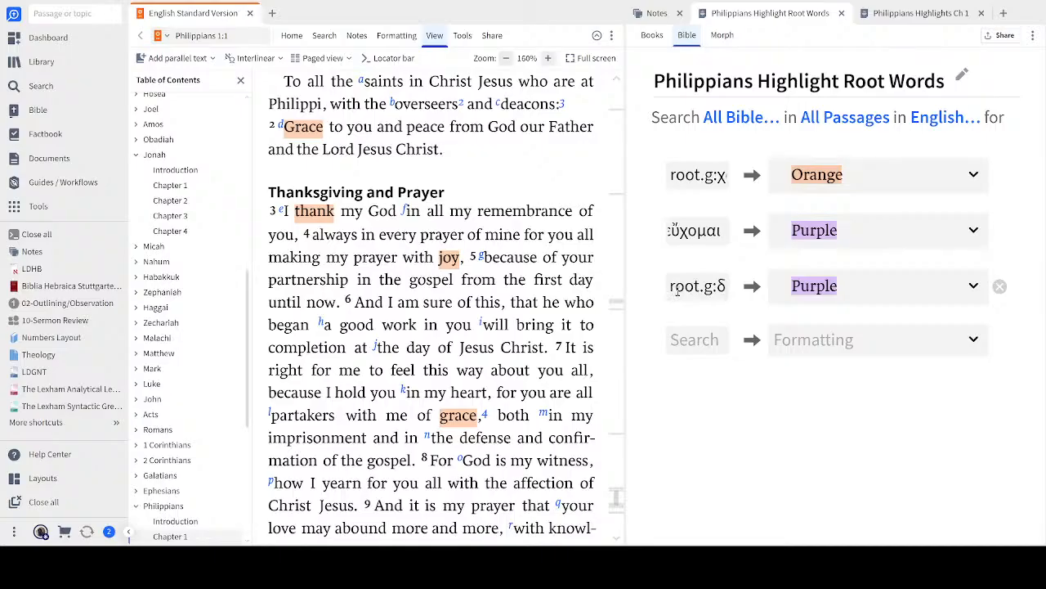
Step: Open a new Bible search alongside the English Standard Version text and select "prayer" in Philippians 1:4
{"action": "left_click", "coordinate": [43, 87]}
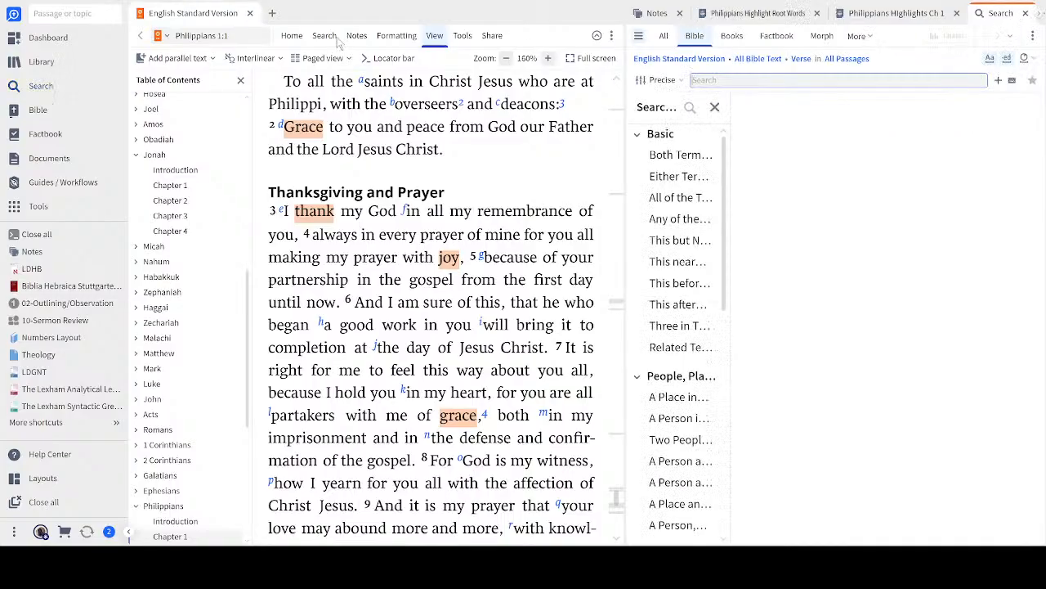
{"action": "mouse_move", "coordinate": [274, 14]}
{"action": "left_mouse_down"}
{"action": "mouse_move", "coordinate": [407, 58]}
{"action": "mouse_move", "coordinate": [515, 18]}
{"action": "left_mouse_up"}
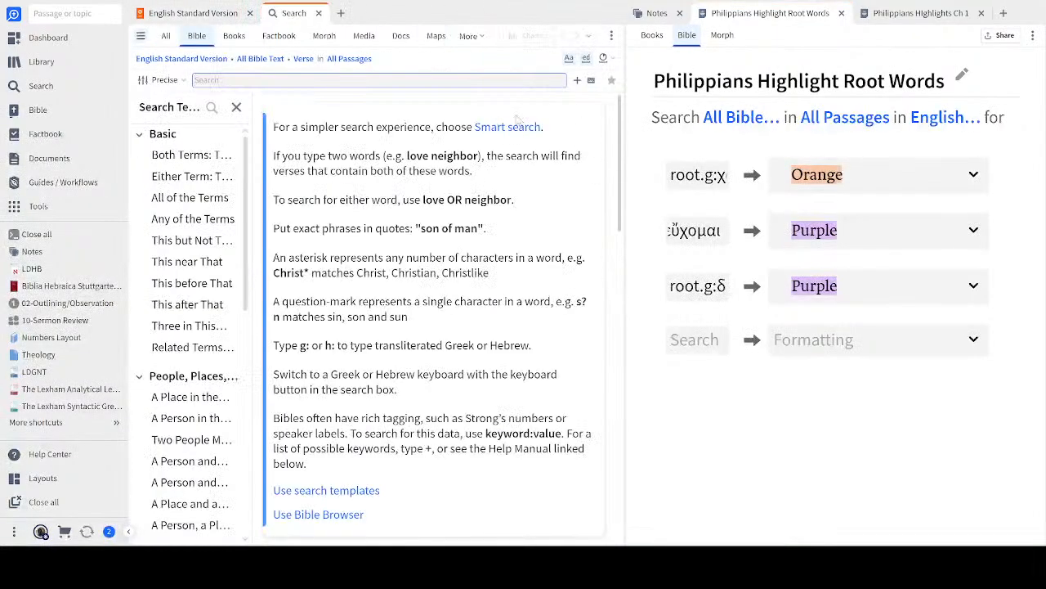
{"action": "double_click", "coordinate": [724, 234]}
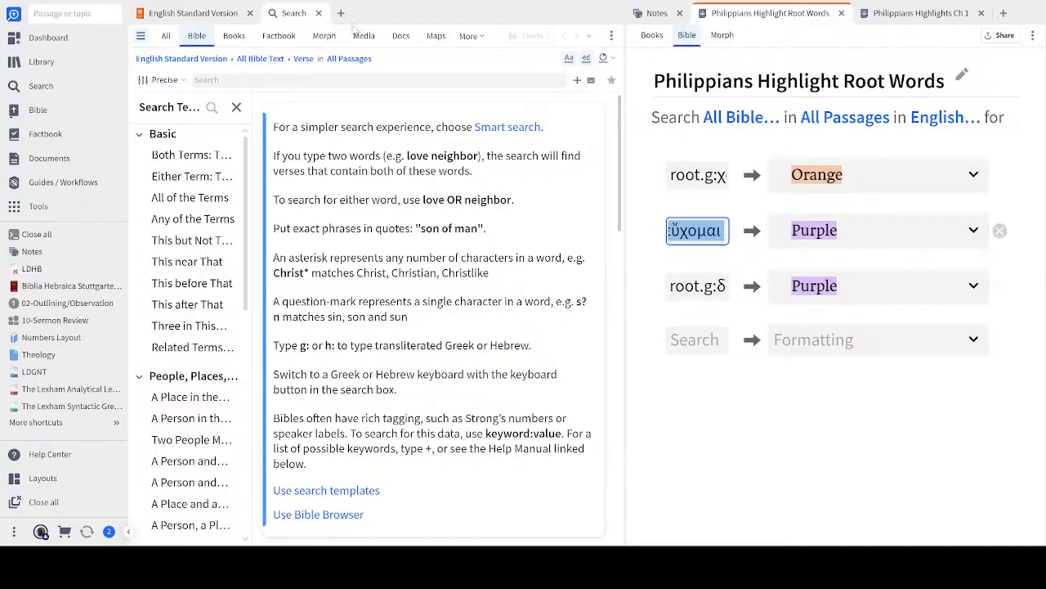
{"action": "key", "text": "Tab"}
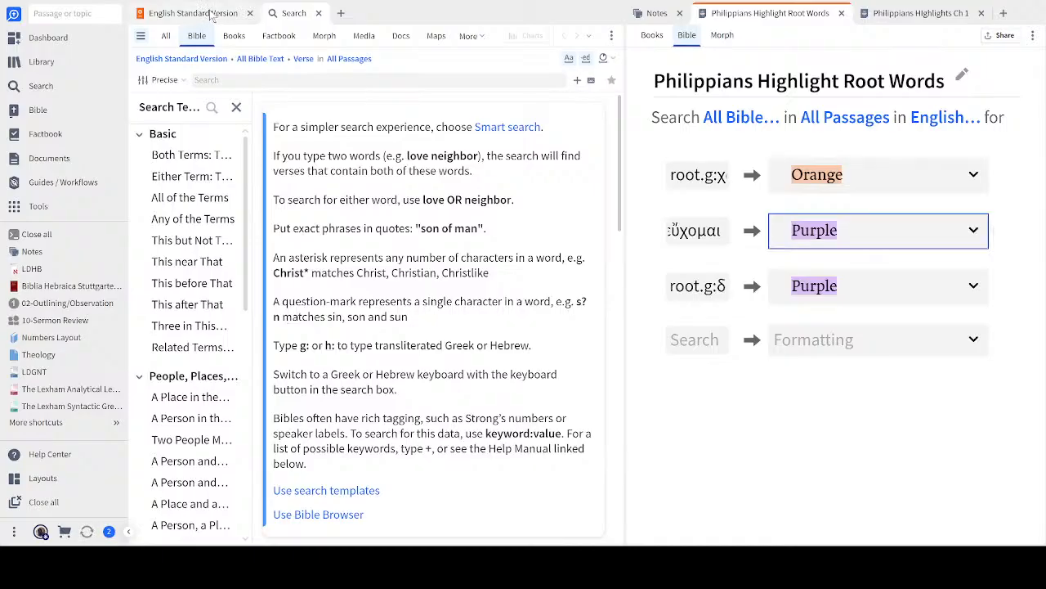
{"action": "left_click", "coordinate": [215, 15]}
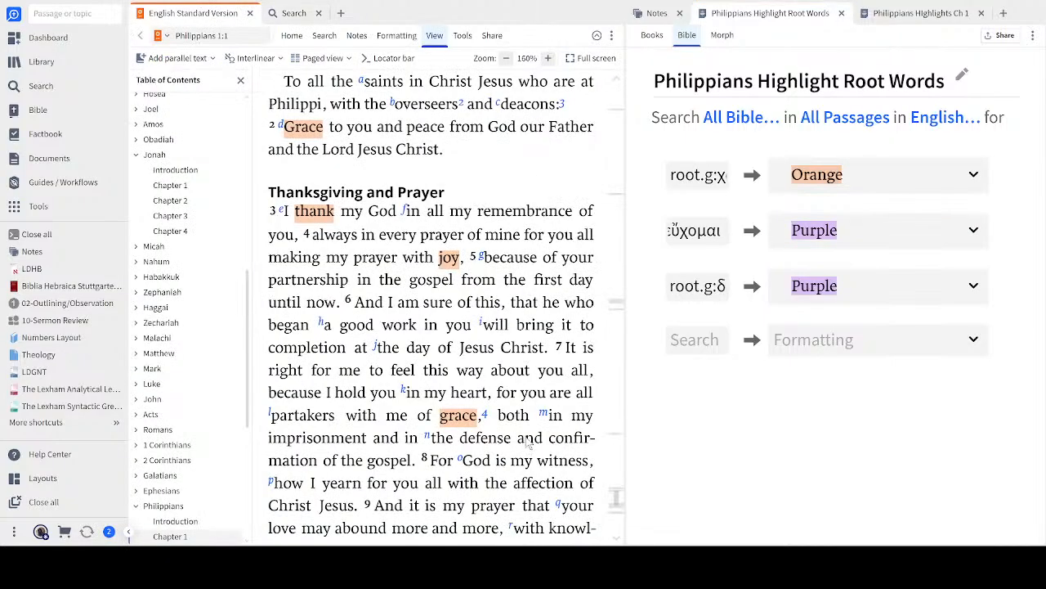
{"action": "left_click", "coordinate": [705, 238]}
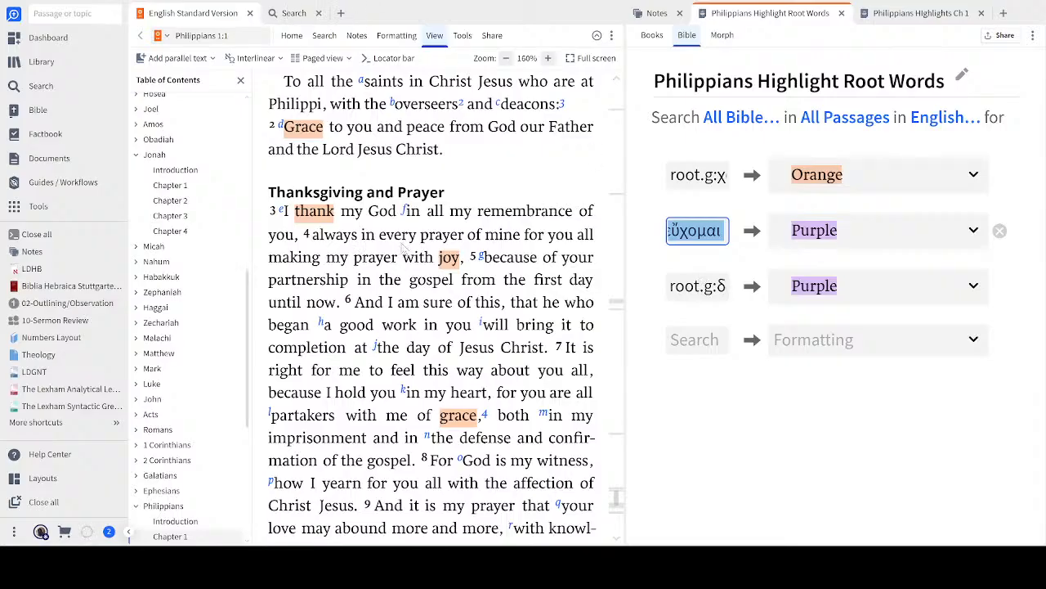
{"action": "double_click", "coordinate": [446, 237]}
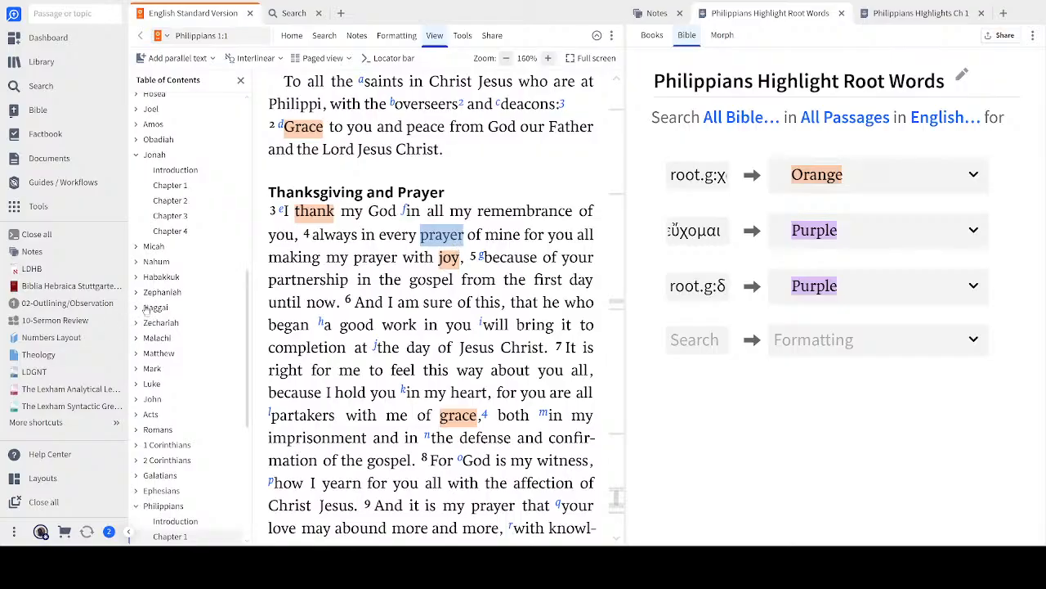
Step: Search all passages of the English Standard Version for root.g:δεομαι
{"action": "left_click", "coordinate": [296, 13]}
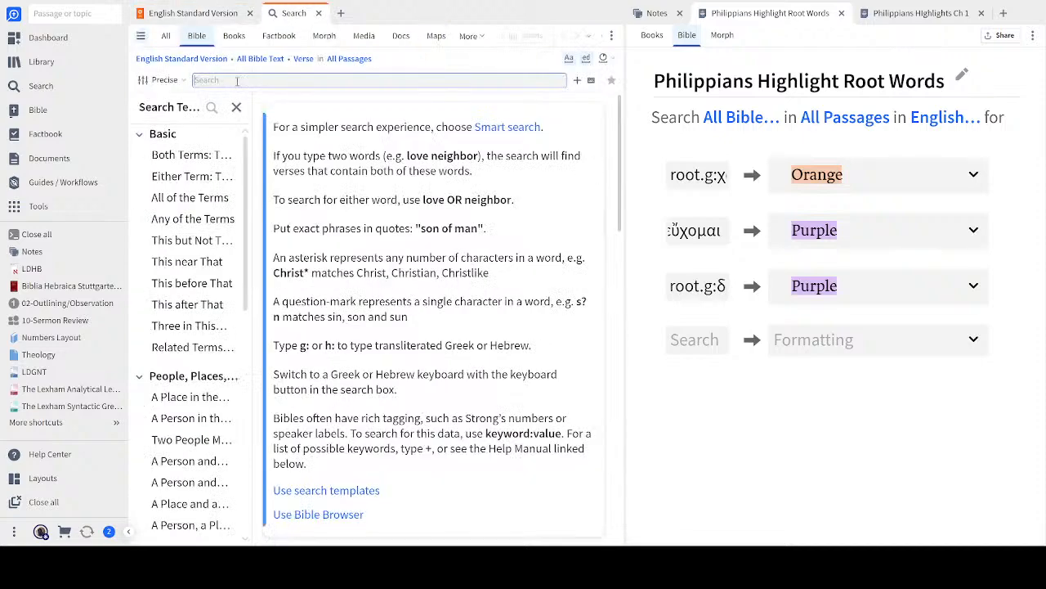
{"action": "type", "text": "δεομαι"}
{"action": "left_click", "coordinate": [275, 104]}
{"action": "key", "text": "Return"}
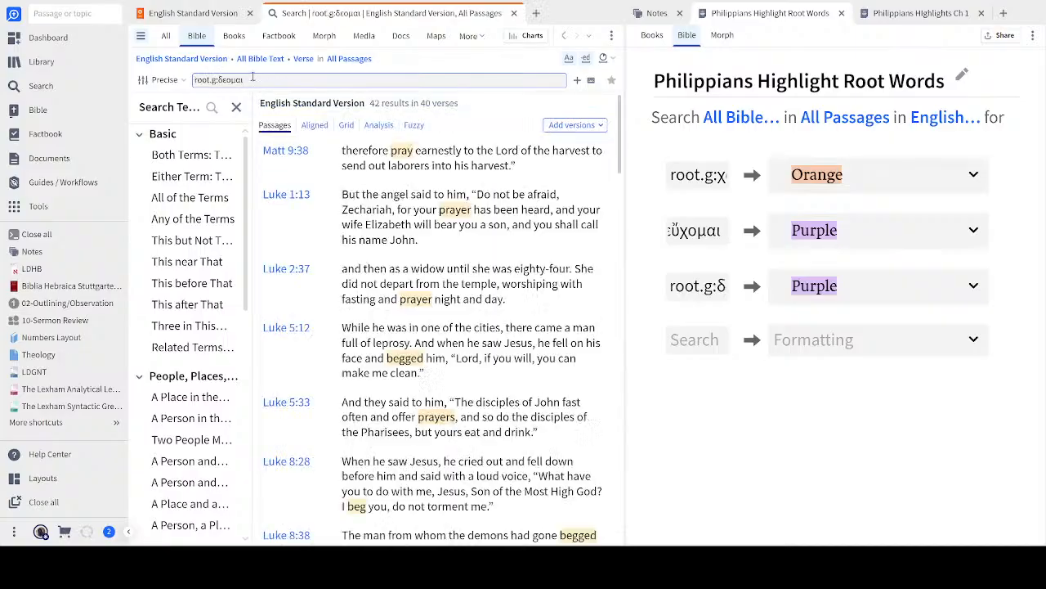
Step: Replace the third search term of the root words filter with the query root.g:δεομαι and check Philippians 1
{"action": "left_click_drag", "start_coordinate": [254, 79], "coordinate": [194, 80]}
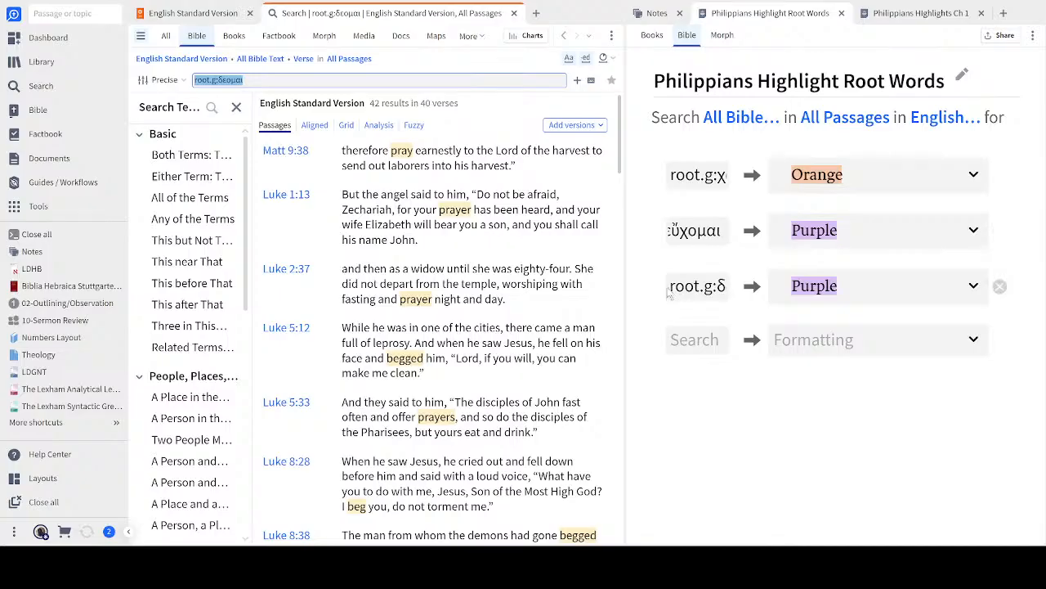
{"action": "left_click", "coordinate": [699, 286]}
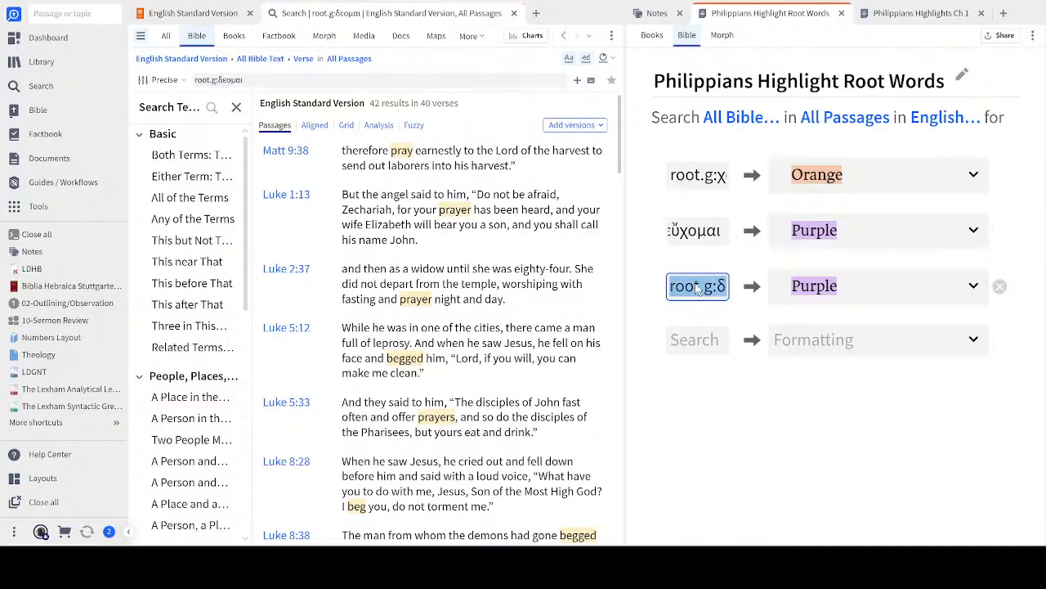
{"action": "key", "text": "End"}
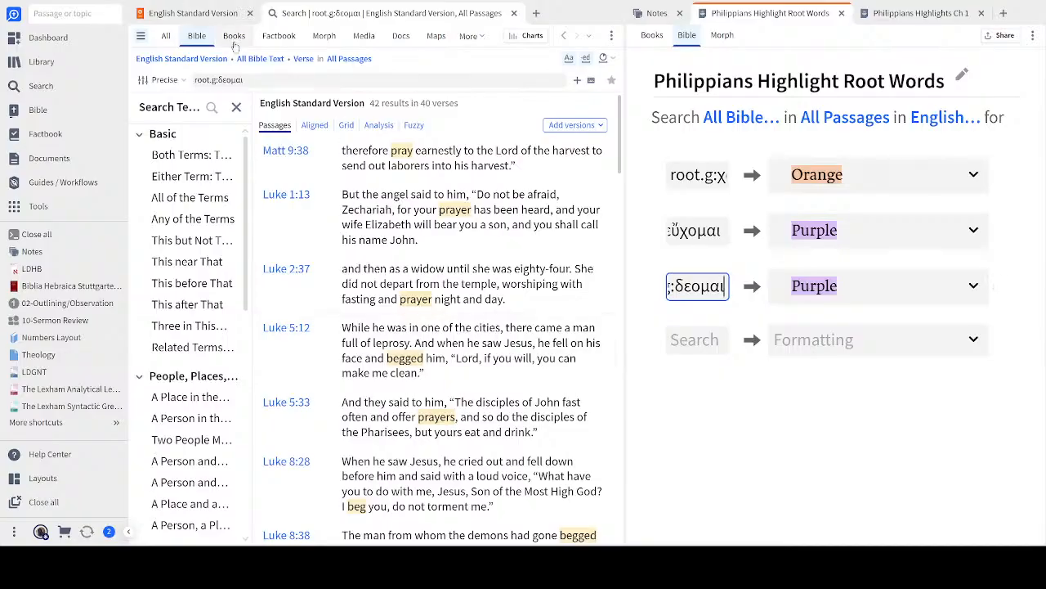
{"action": "left_click", "coordinate": [203, 10]}
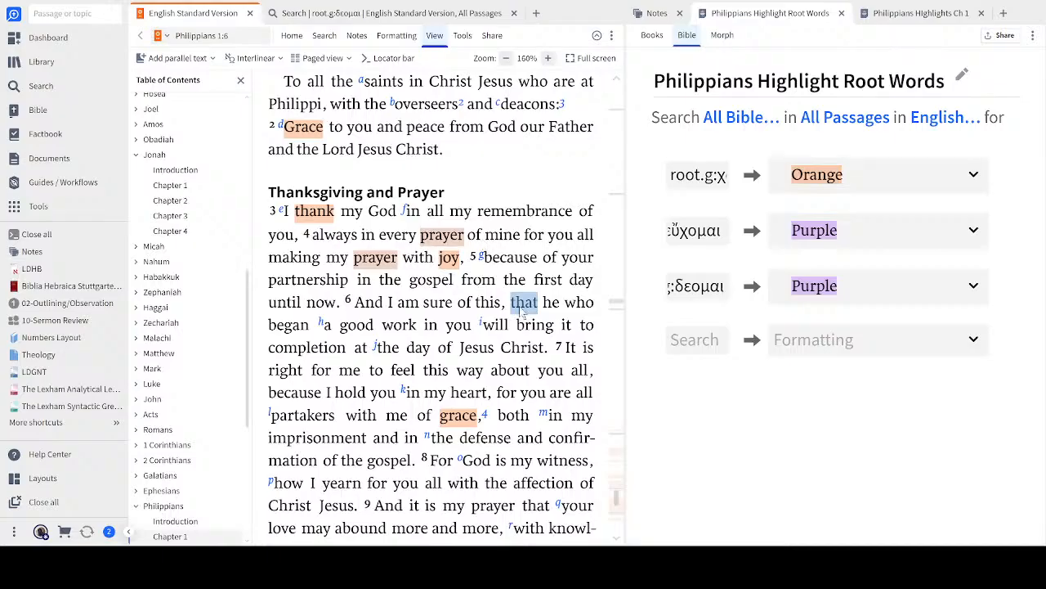
Step: Clear the root.g:δεομαι query from the Bible search and return to the Philippians 1 text
{"action": "left_click", "coordinate": [350, 13]}
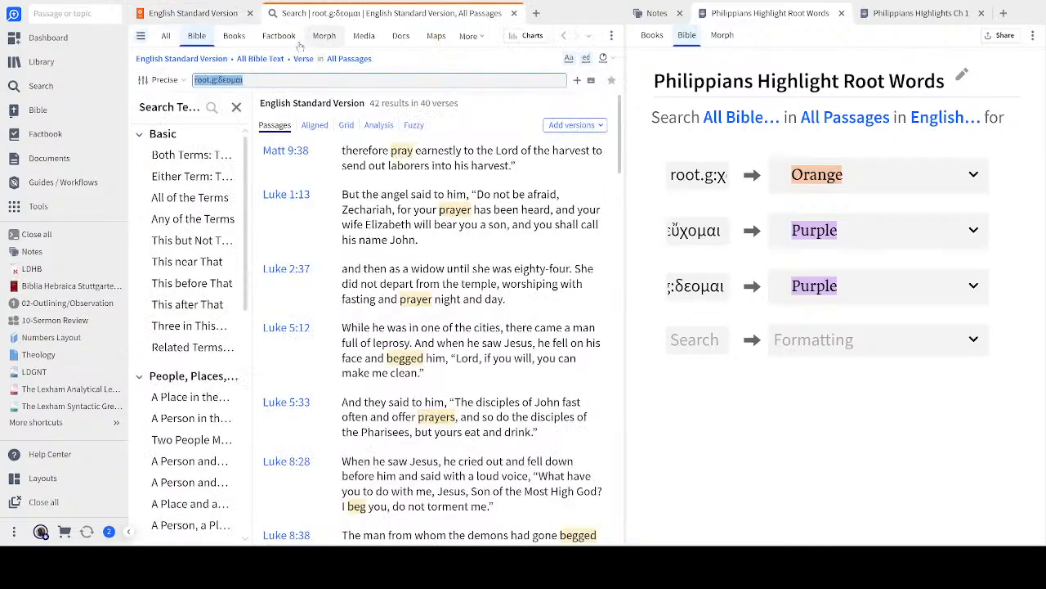
{"action": "left_click", "coordinate": [274, 79]}
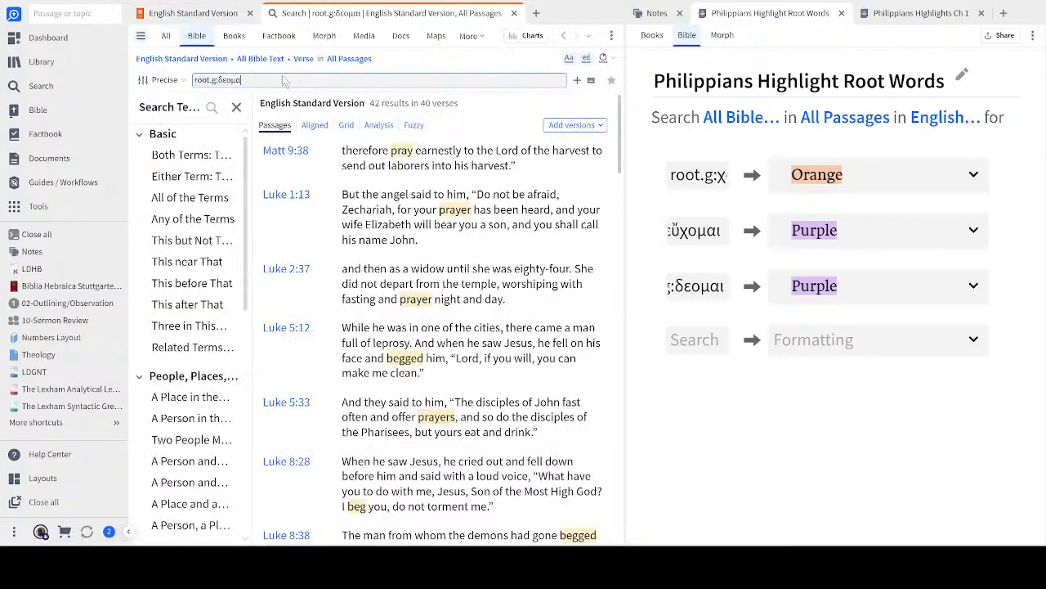
{"action": "key", "text": "BackSpace"}
{"action": "key", "text": "BackSpace"}
{"action": "key", "text": "BackSpace"}
{"action": "key", "text": "BackSpace"}
{"action": "key", "text": "BackSpace"}
{"action": "key", "text": "BackSpace"}
{"action": "key", "text": "BackSpace"}
{"action": "key", "text": "BackSpace"}
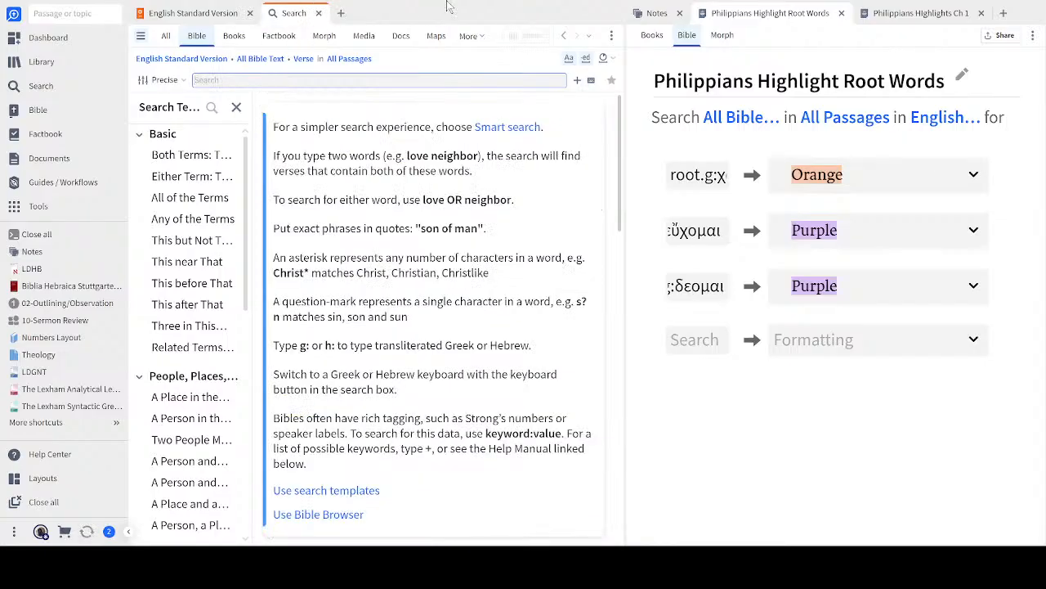
{"action": "left_click", "coordinate": [209, 15]}
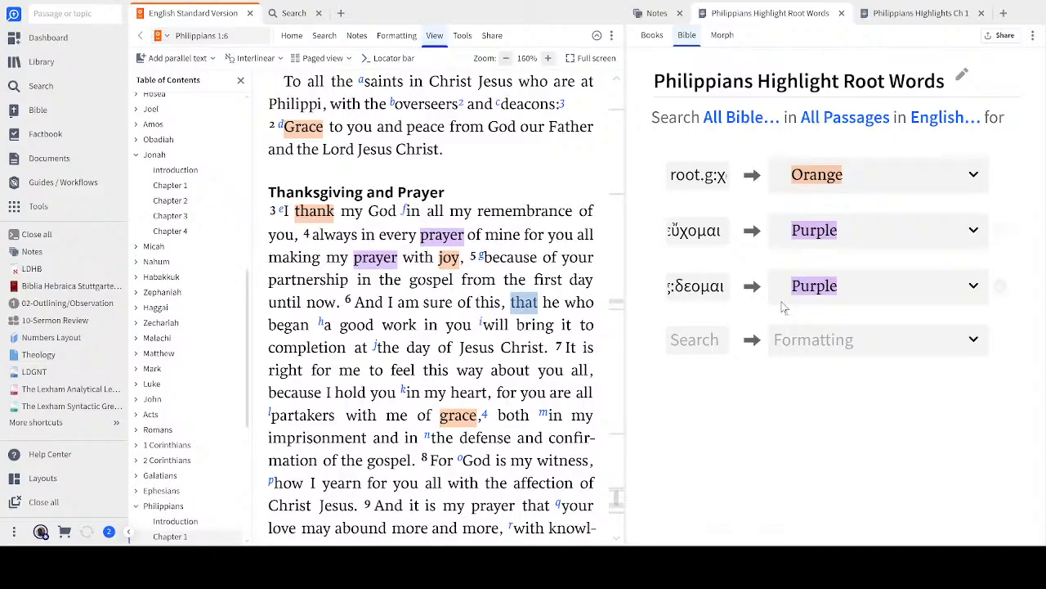
Step: Add root.g:δεομαι from the filter's third search term on a new line below συγκοινωνὸς in the Greek word note
{"action": "left_click", "coordinate": [673, 284]}
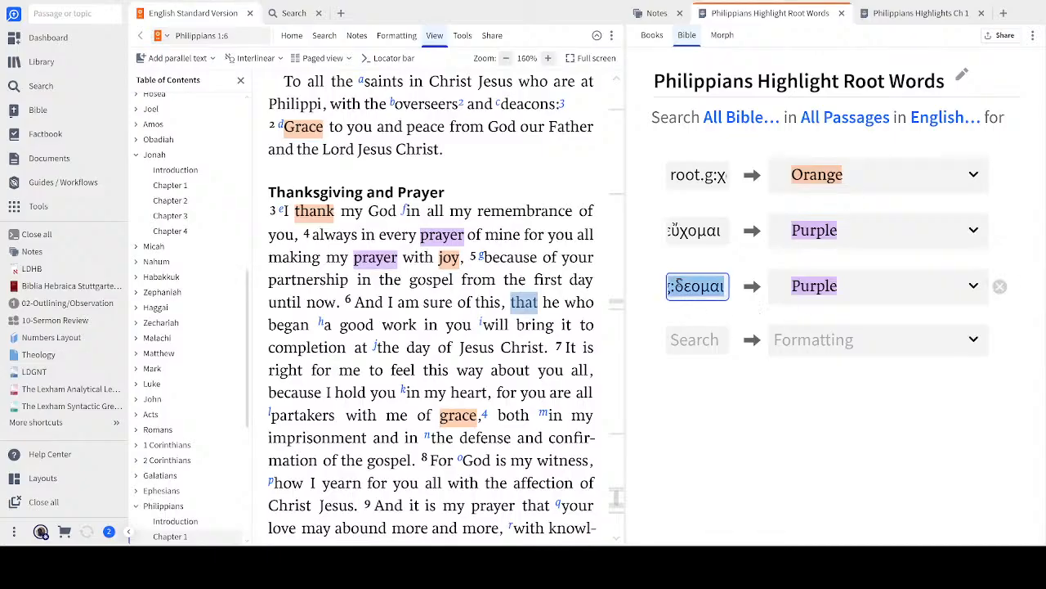
{"action": "left_click", "coordinate": [702, 286]}
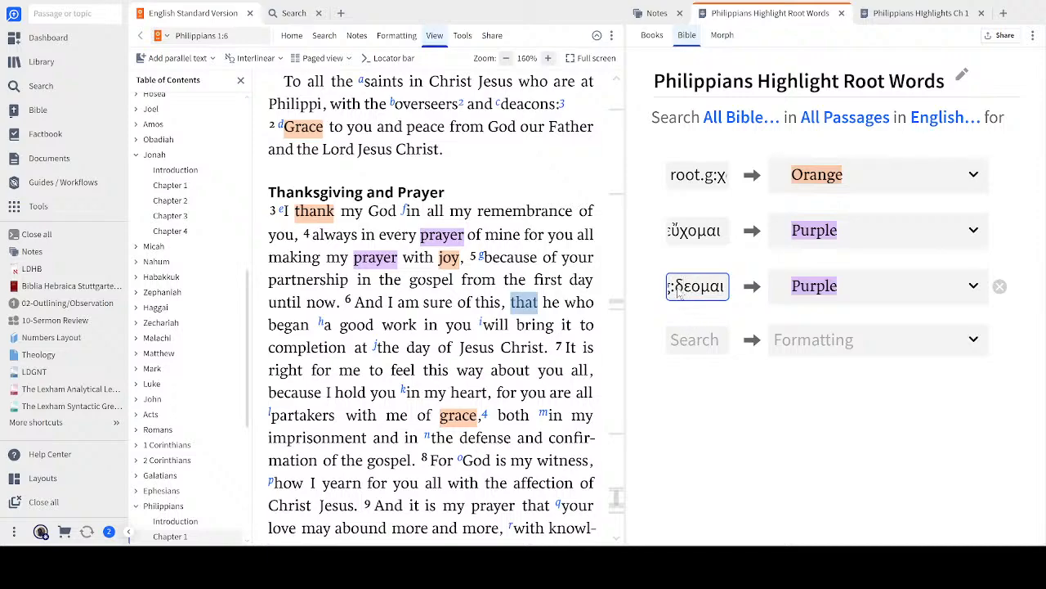
{"action": "left_click_drag", "start_coordinate": [678, 288], "coordinate": [702, 291]}
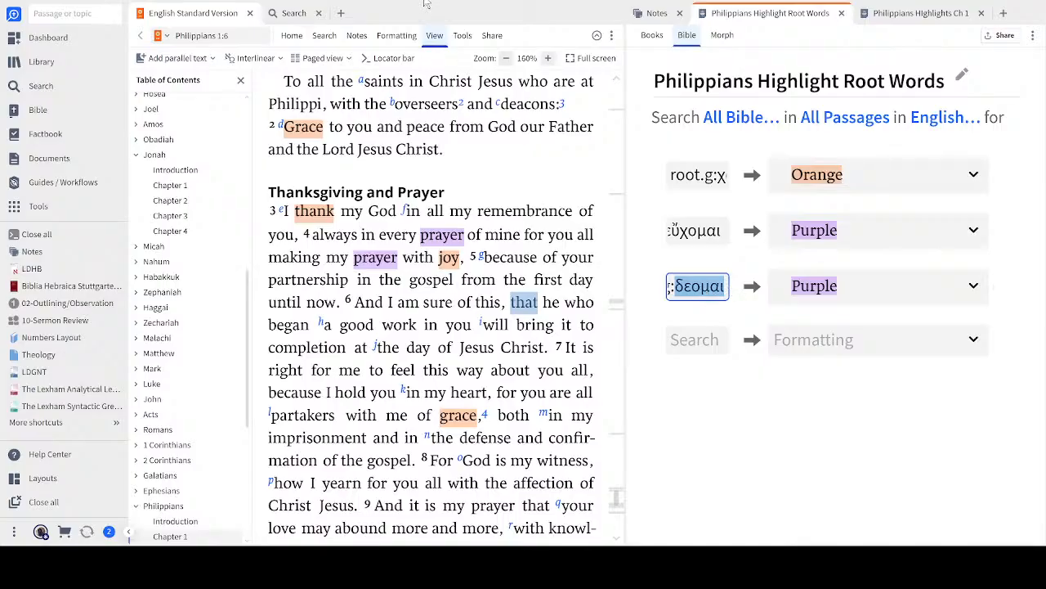
{"action": "left_click", "coordinate": [656, 15]}
{"action": "scroll", "coordinate": [723, 156], "scroll_direction": "up", "scroll_amount": 2}
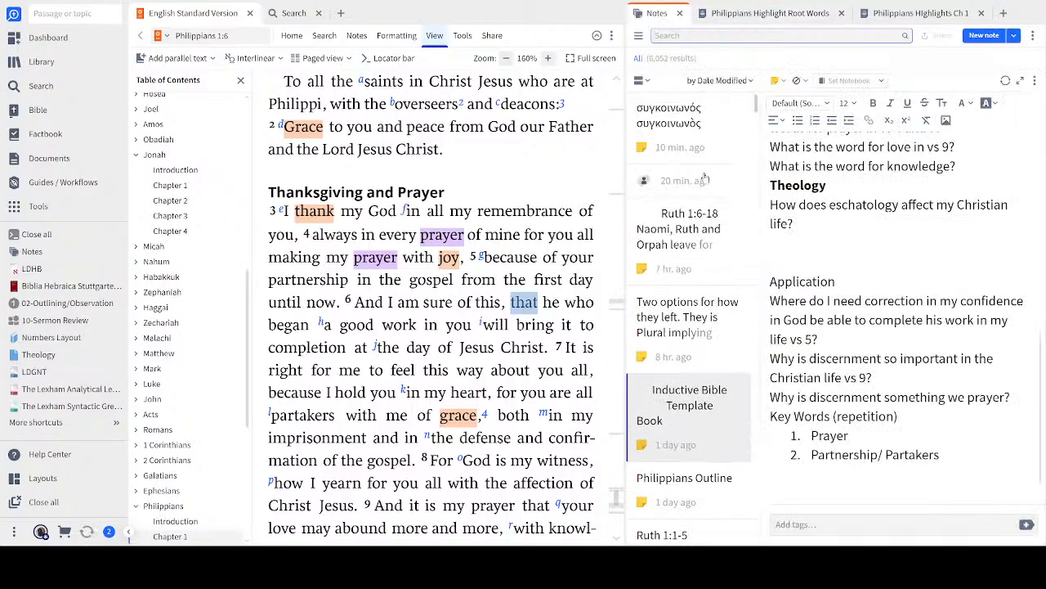
{"action": "left_click", "coordinate": [726, 126]}
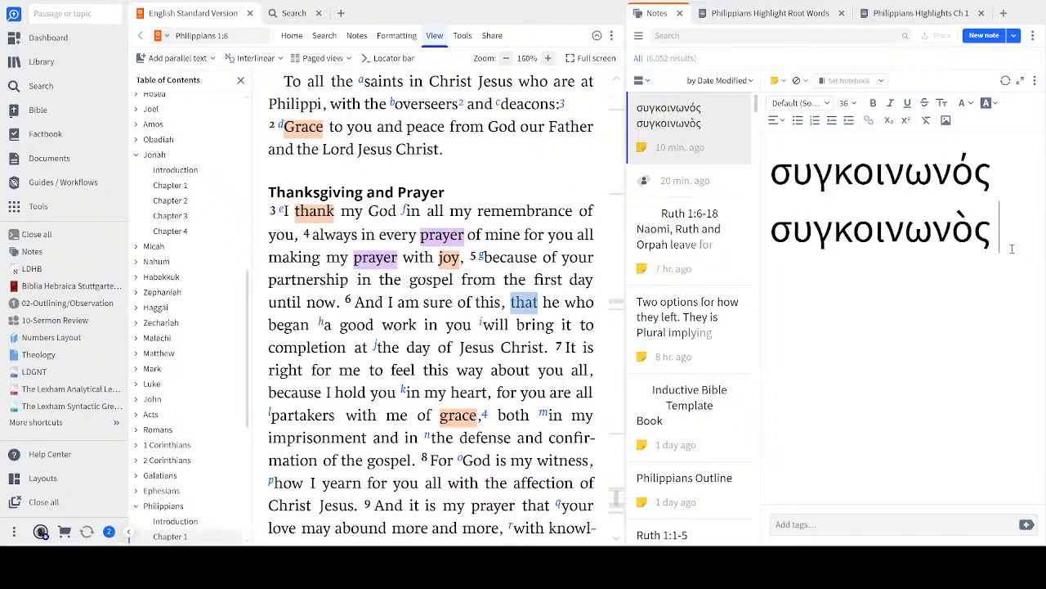
{"action": "key", "text": "Return"}
{"action": "type", "text": "root.g:δεομαι"}
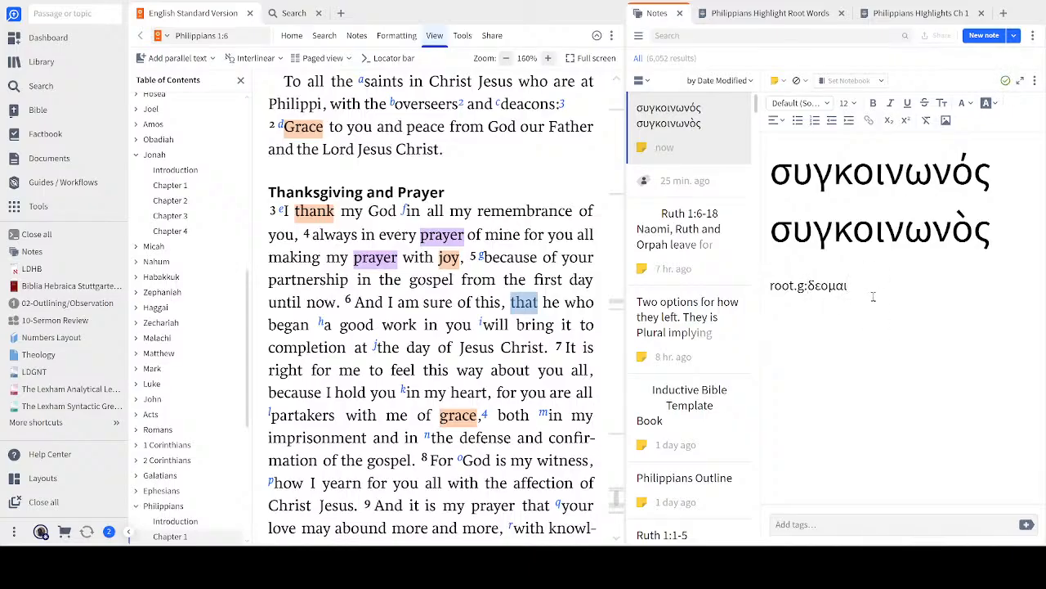
Step: Remove the root.g: prefix from the new line of the note, leaving only δεομαι
{"action": "key", "text": "BackSpace"}
{"action": "key", "text": "BackSpace"}
{"action": "key", "text": "BackSpace"}
{"action": "key", "text": "BackSpace"}
{"action": "key", "text": "BackSpace"}
{"action": "key", "text": "BackSpace"}
Step: Correct the third search term of the root words filter to the accented form root.g:δέομαι
{"action": "left_click", "coordinate": [294, 16]}
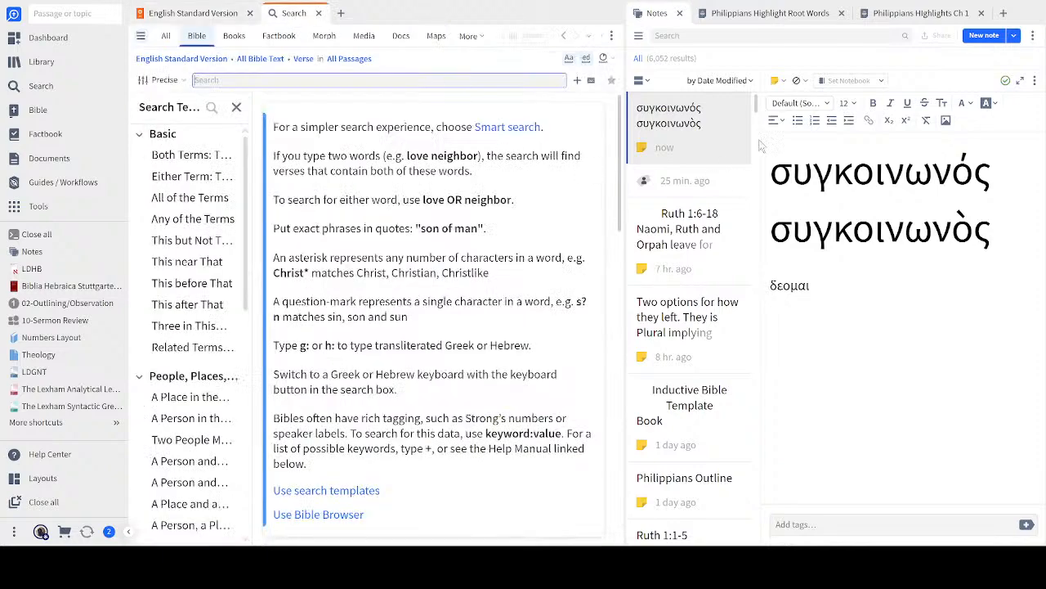
{"action": "left_click", "coordinate": [771, 18]}
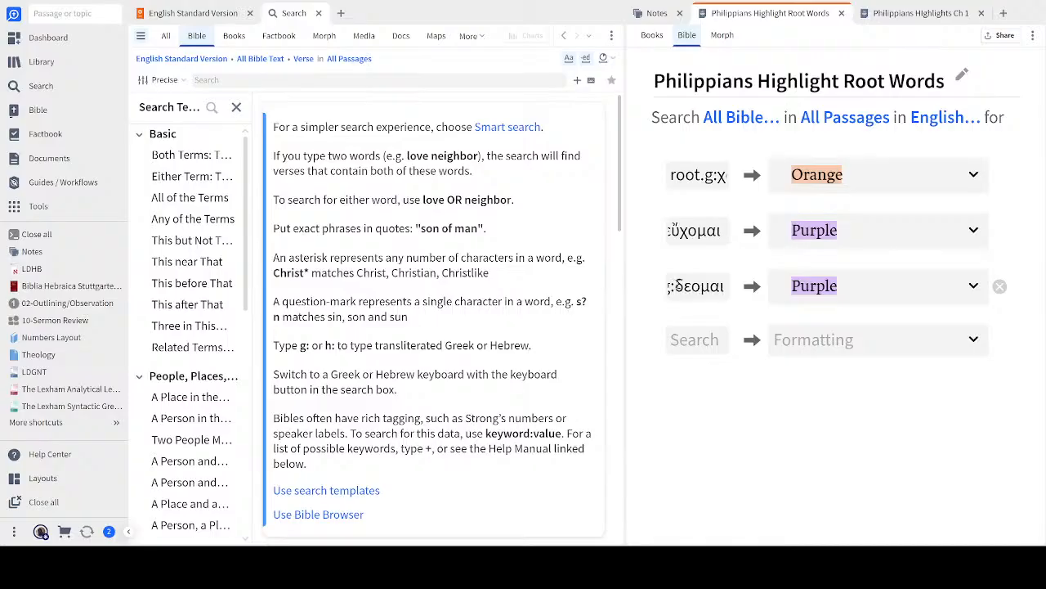
{"action": "left_click", "coordinate": [682, 291]}
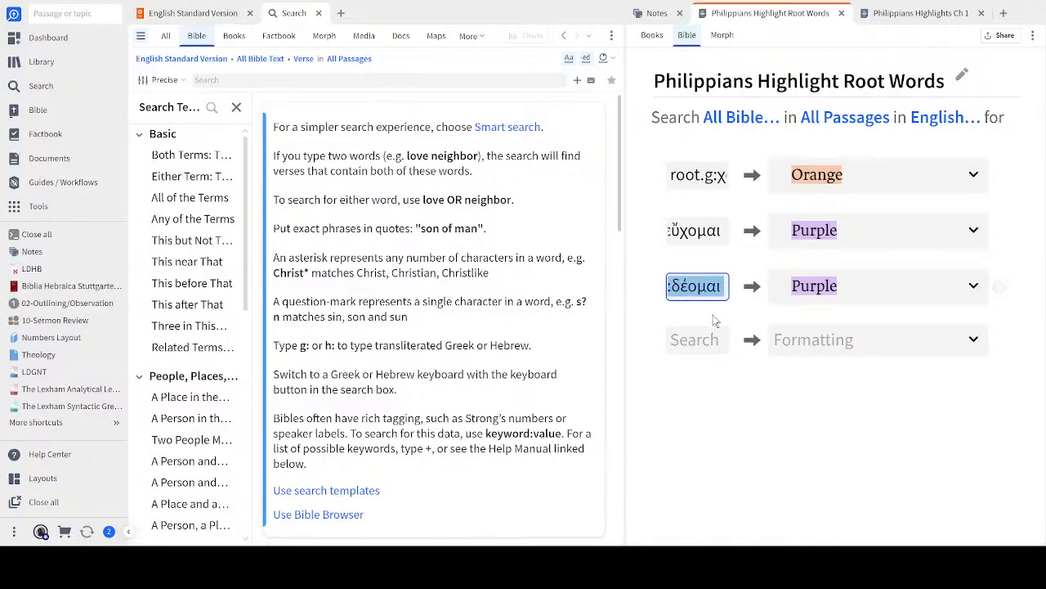
Step: Add δέομαι from the filter's third search term on a new line below δεομαι in the Greek word note
{"action": "left_click", "coordinate": [723, 290]}
{"action": "left_click_drag", "start_coordinate": [724, 292], "coordinate": [675, 292]}
{"action": "key", "text": "ctrl+c"}
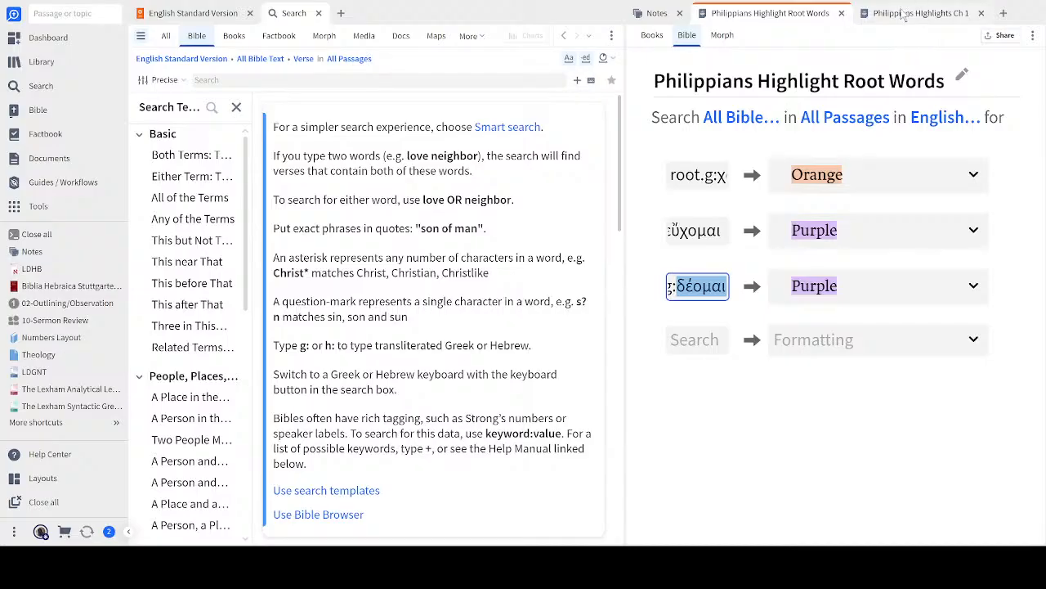
{"action": "left_click", "coordinate": [650, 18]}
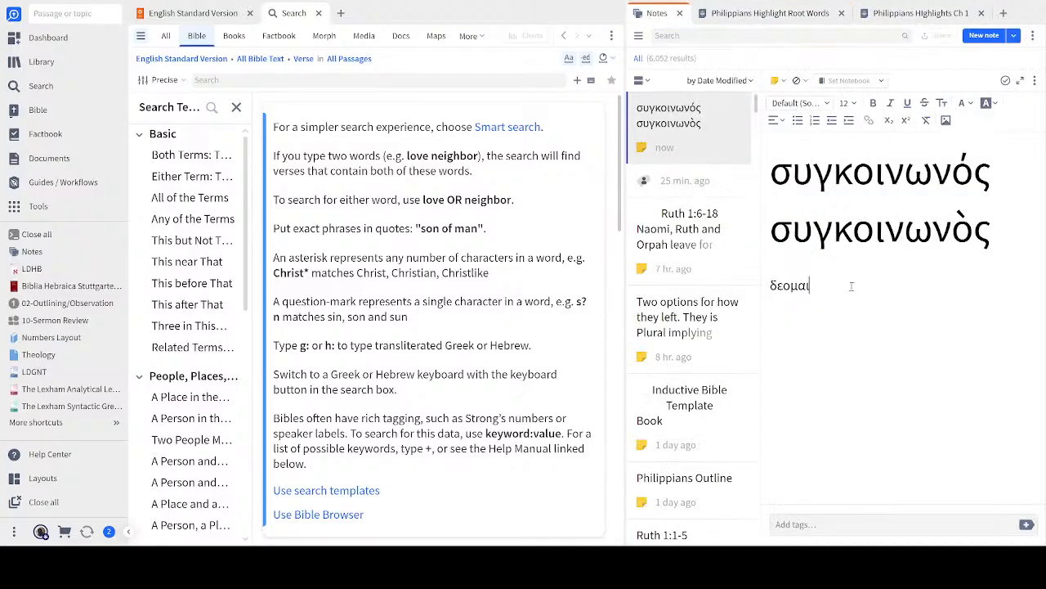
{"action": "key", "text": "Return"}
{"action": "key", "text": "ctrl+v"}
Step: Set δεομαι and δέομαι in the note to font size 36 and compare the two spellings
{"action": "left_click_drag", "start_coordinate": [812, 304], "coordinate": [755, 288]}
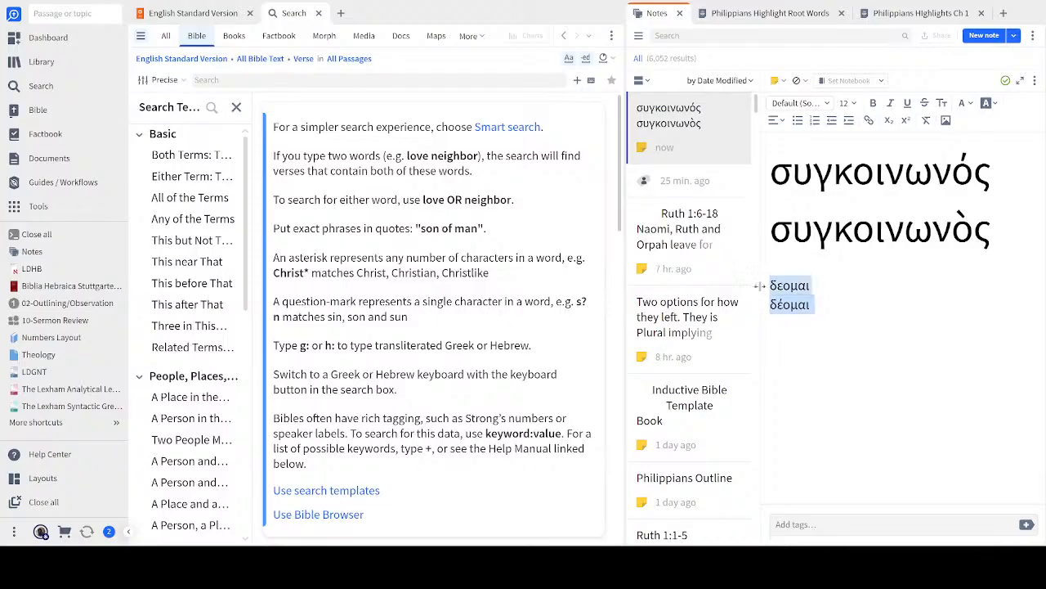
{"action": "left_click", "coordinate": [851, 103]}
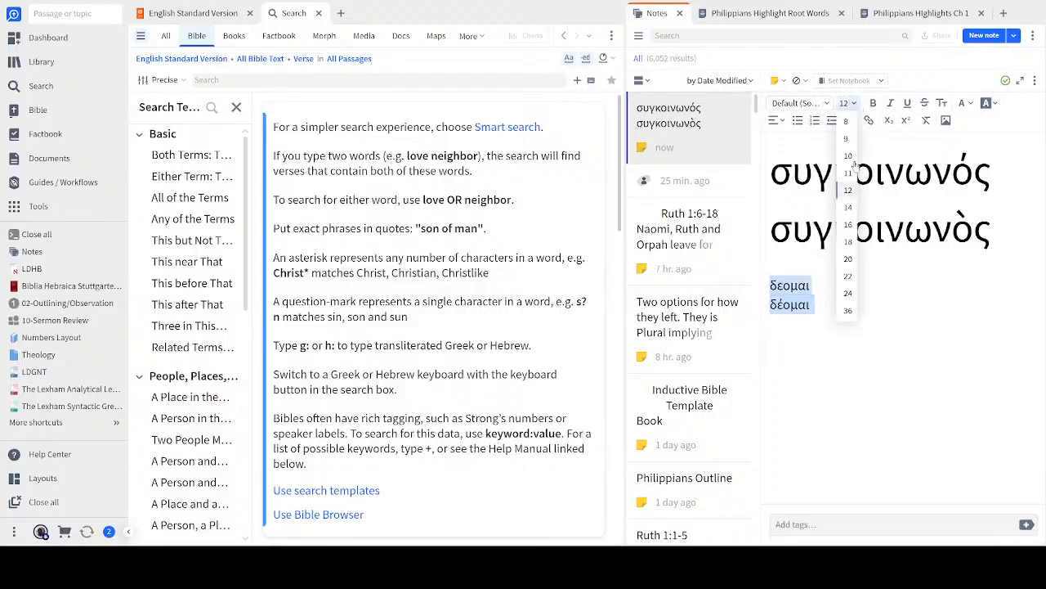
{"action": "left_click", "coordinate": [848, 311]}
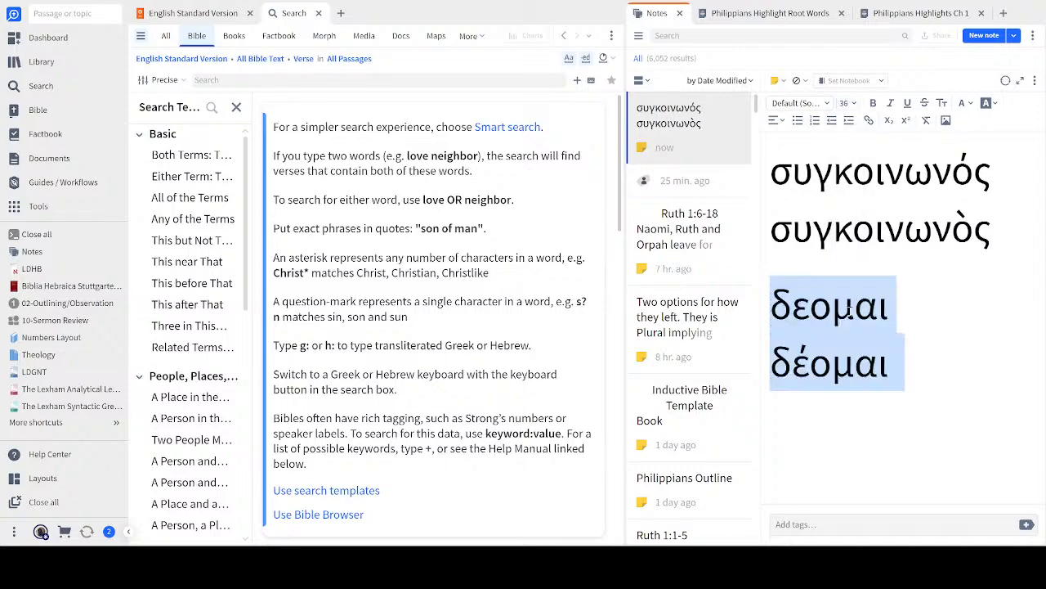
{"action": "left_click", "coordinate": [905, 304]}
{"action": "left_click_drag", "start_coordinate": [905, 305], "coordinate": [772, 309]}
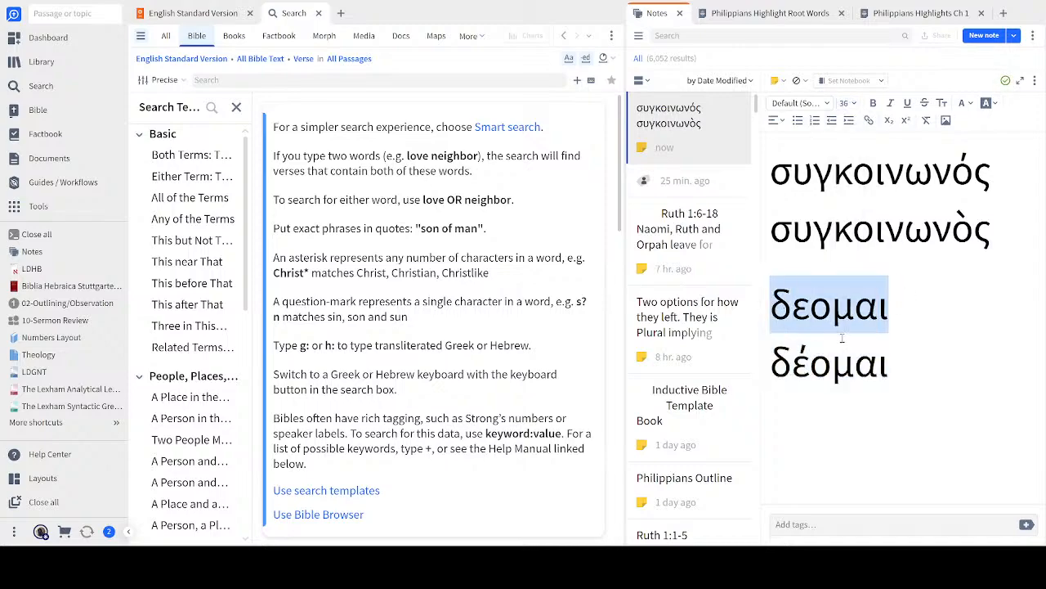
{"action": "left_click_drag", "start_coordinate": [894, 368], "coordinate": [766, 374]}
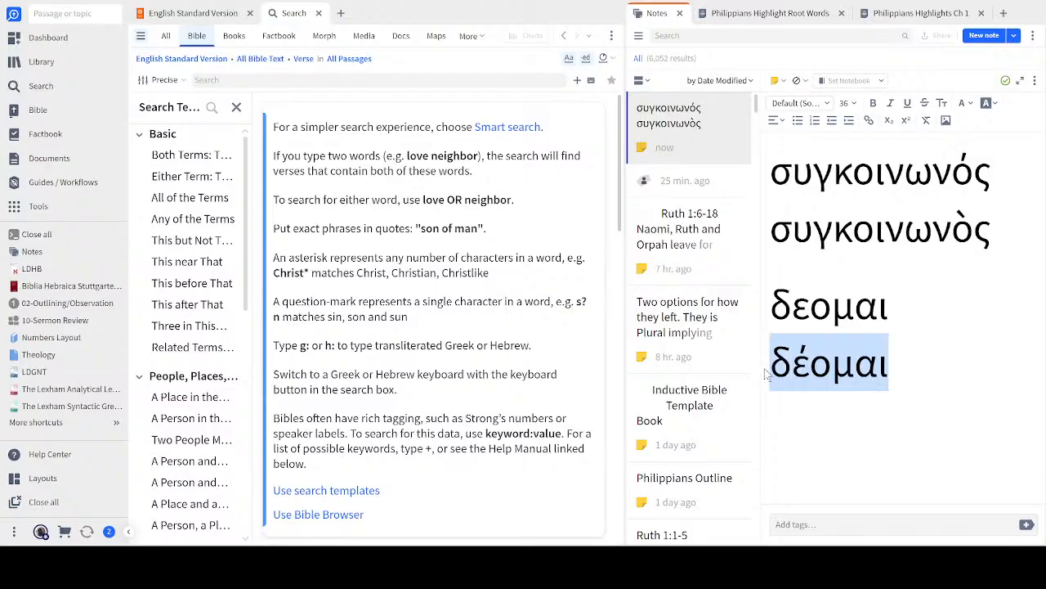
{"action": "left_click", "coordinate": [803, 350]}
{"action": "left_click", "coordinate": [819, 305]}
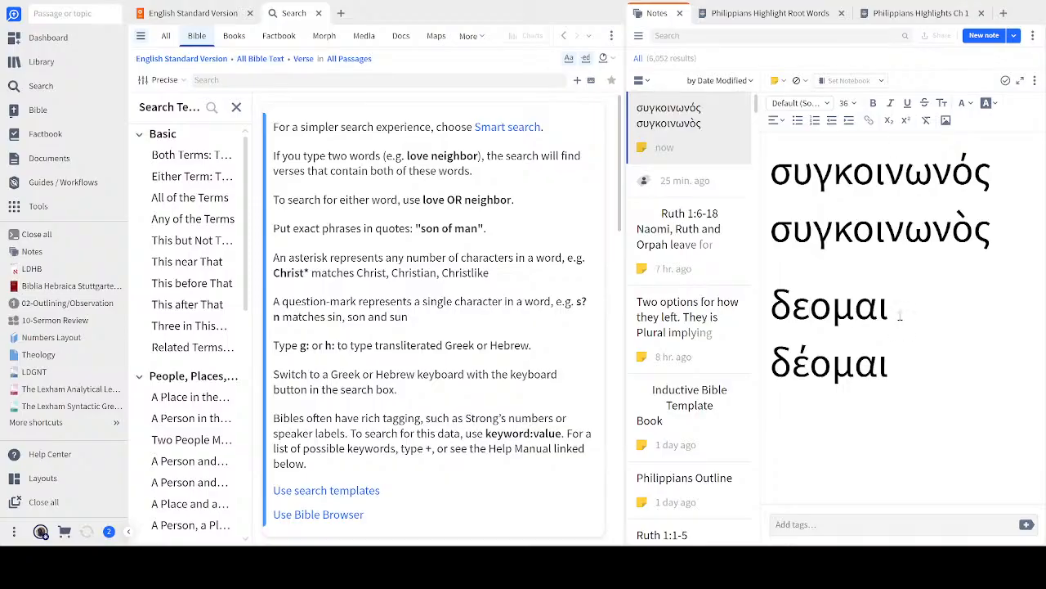
Step: Replace the accented root in the root words filter's third search term with δεομαι from the note, keeping the root.g: prefix
{"action": "left_click", "coordinate": [217, 14]}
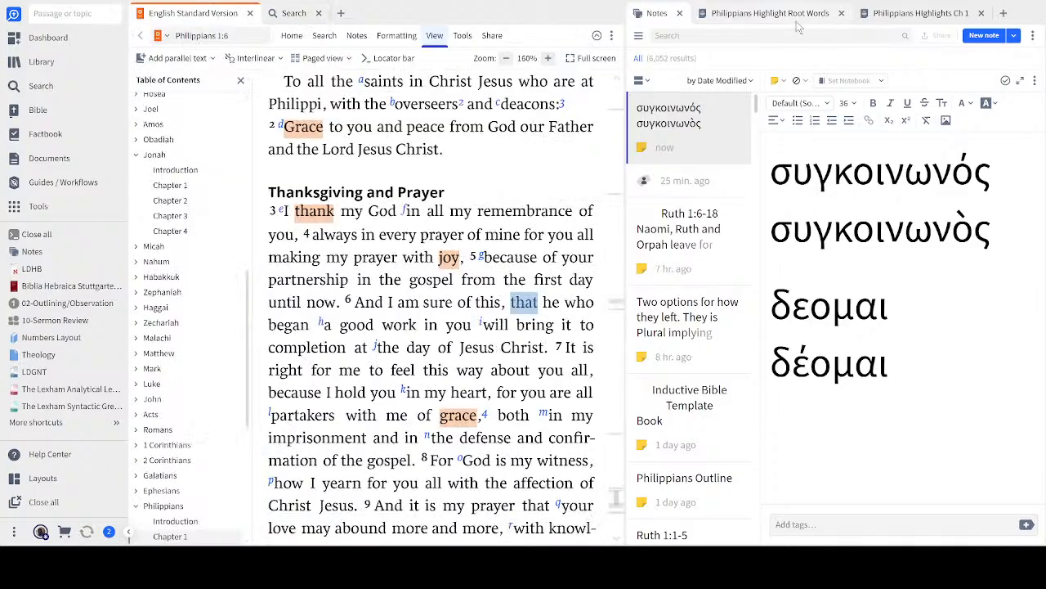
{"action": "left_click_drag", "start_coordinate": [891, 315], "coordinate": [773, 308]}
{"action": "key", "text": "ctrl+c"}
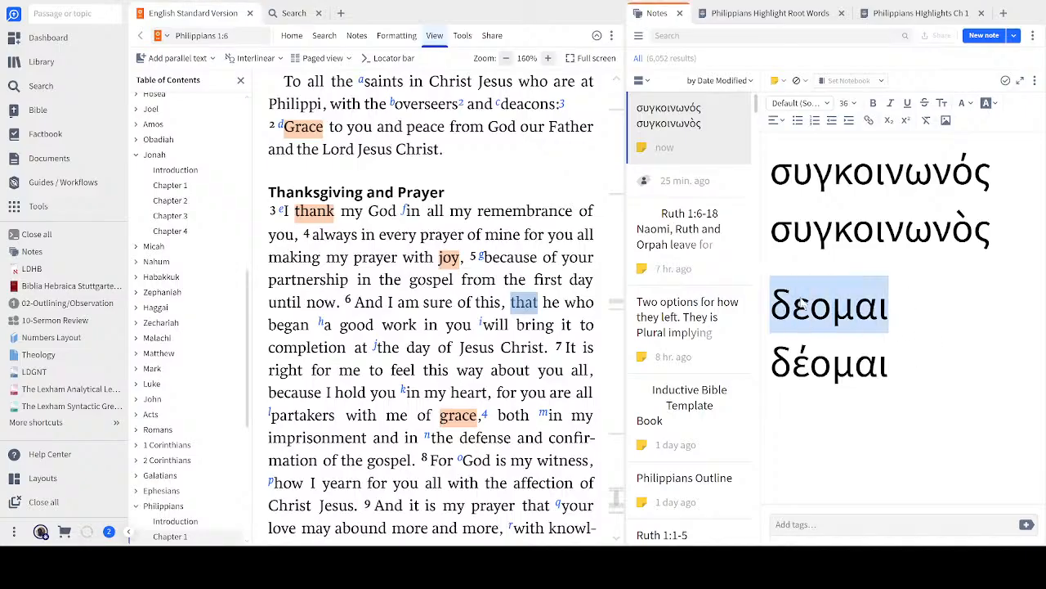
{"action": "left_click", "coordinate": [769, 14]}
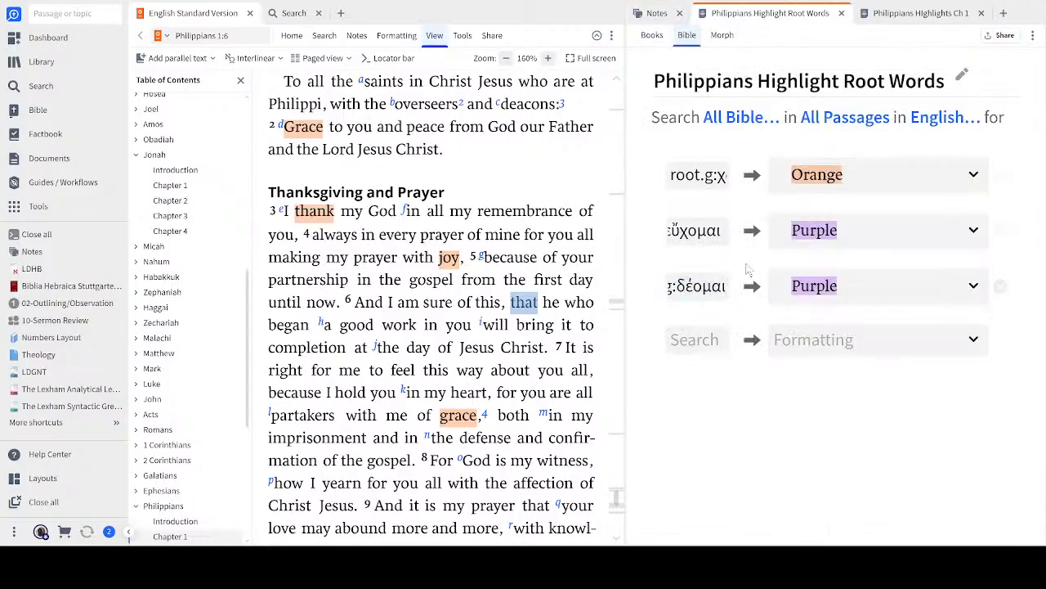
{"action": "left_click", "coordinate": [678, 286]}
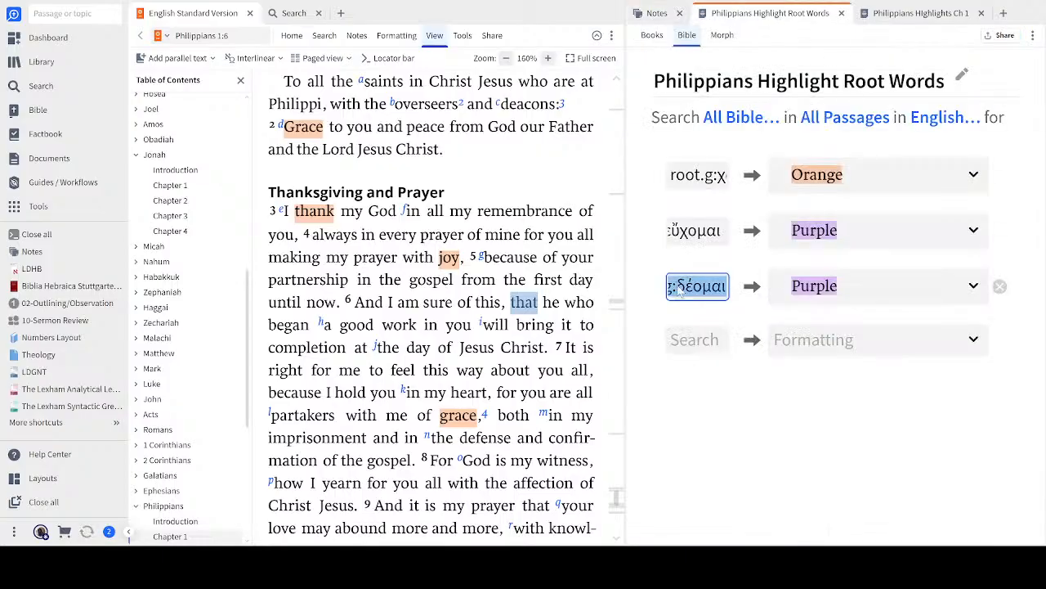
{"action": "left_click", "coordinate": [681, 290]}
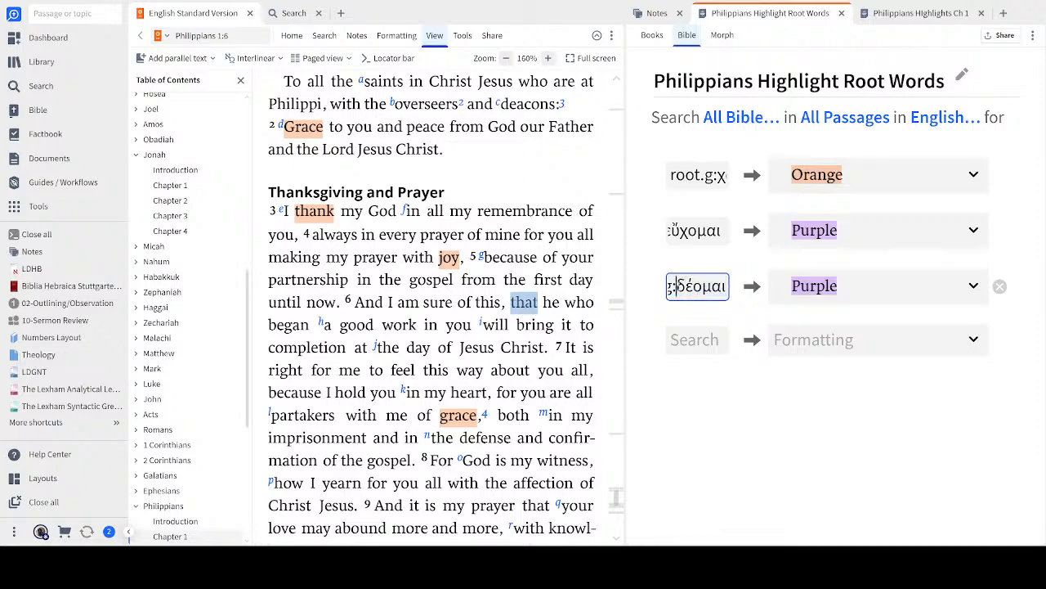
{"action": "left_click_drag", "start_coordinate": [677, 288], "coordinate": [739, 293]}
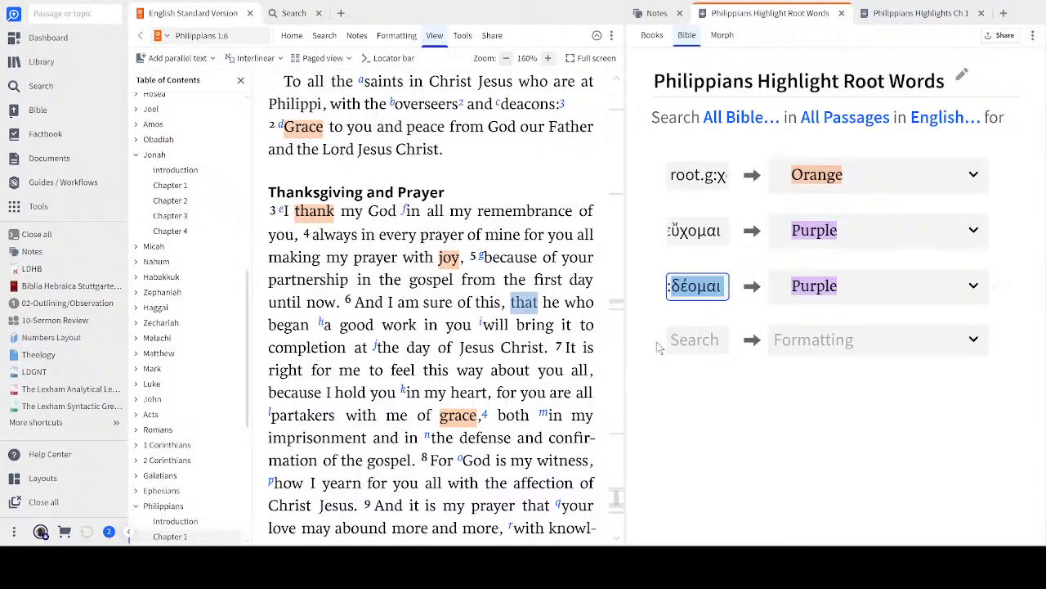
{"action": "key", "text": "ctrl+v"}
{"action": "left_click", "coordinate": [797, 419]}
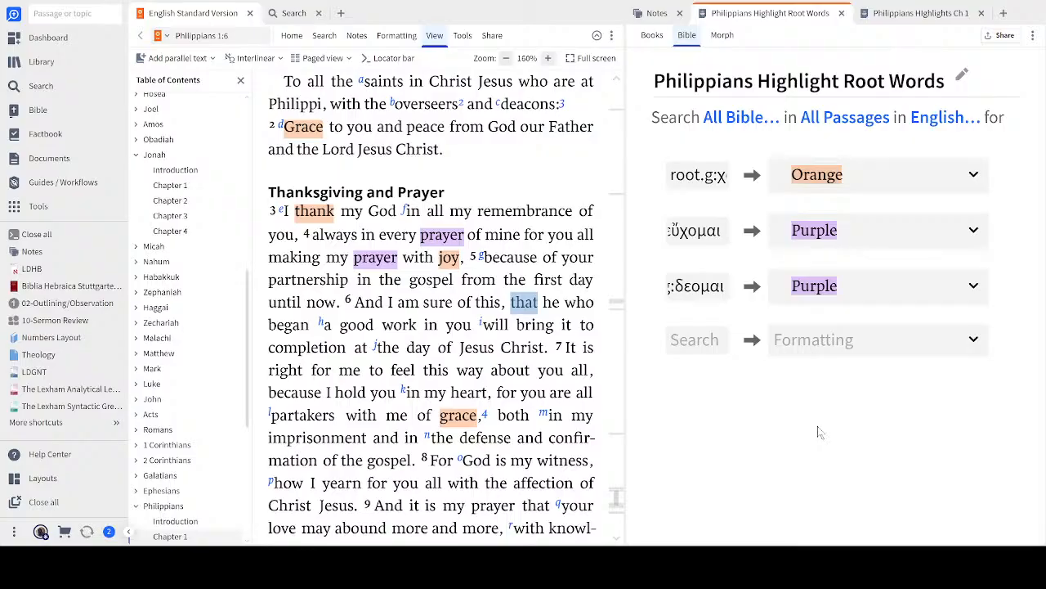
Step: Select prayer in Philippians 1:9 and search the English Standard Version for root.g:ευχομαι
{"action": "mouse_move", "coordinate": [878, 282]}
{"action": "left_click", "coordinate": [491, 509]}
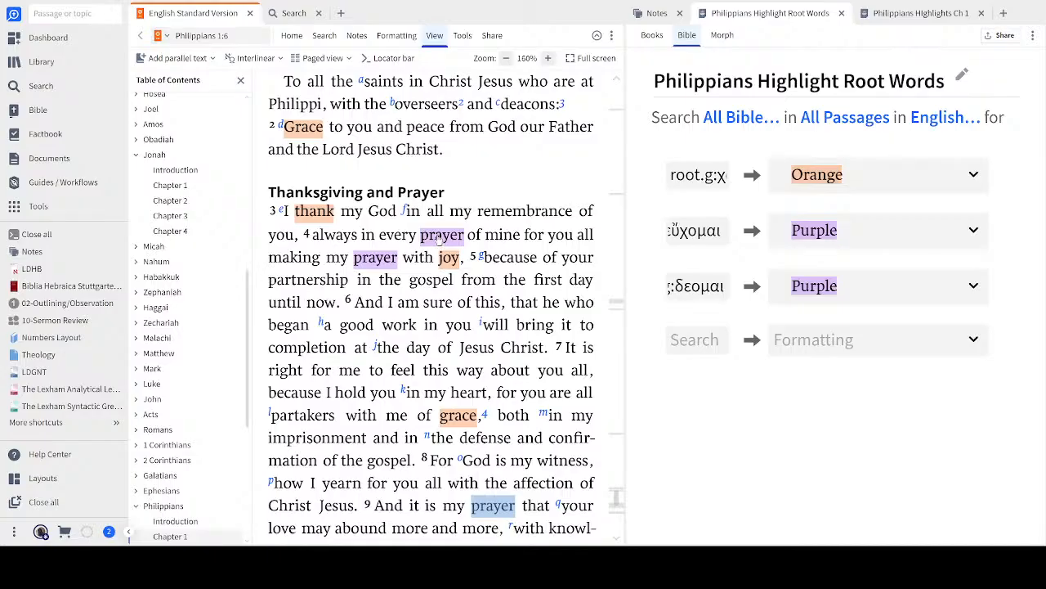
{"action": "left_click", "coordinate": [286, 13]}
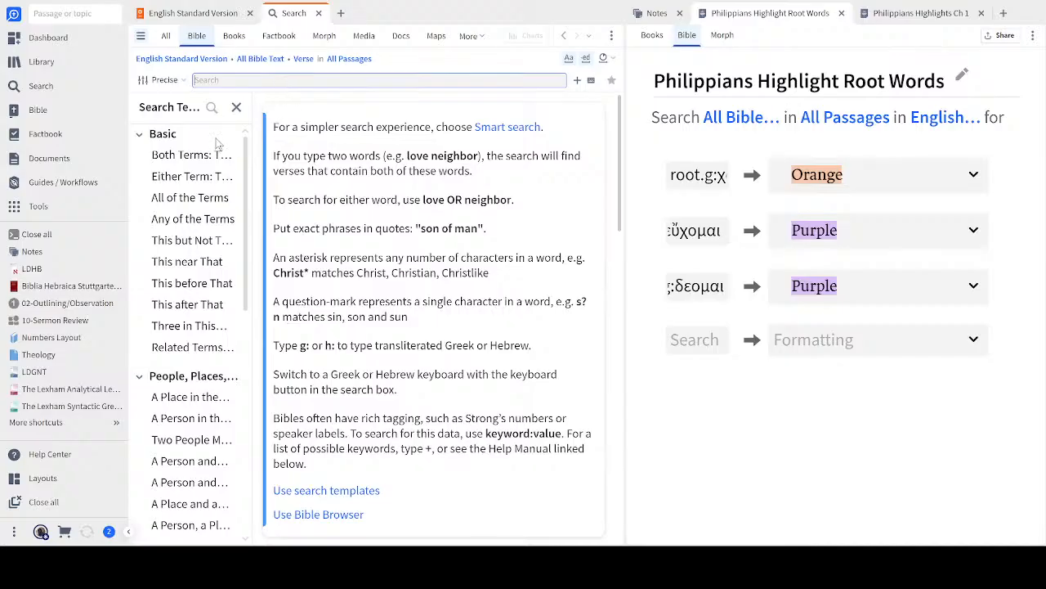
{"action": "type", "text": "εὔχομαι"}
{"action": "key", "text": "Home"}
{"action": "type", "text": "root.g:"}
{"action": "key", "text": "Return"}
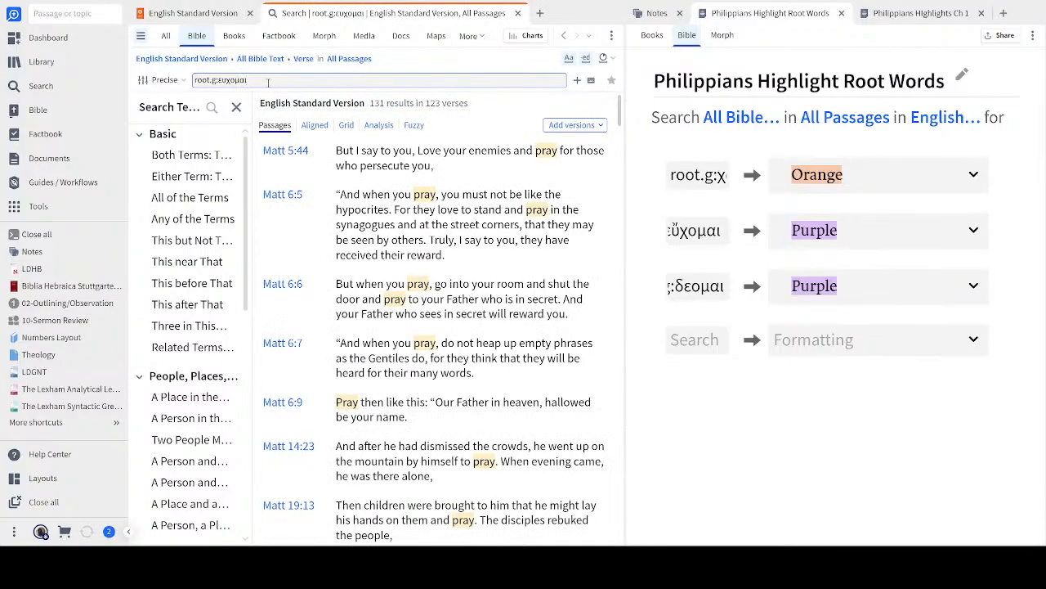
Step: Add the searched root.g:ευχομαι as the fourth term of the root words filter with Purple formatting
{"action": "left_click_drag", "start_coordinate": [264, 81], "coordinate": [193, 88]}
{"action": "key", "text": "ctrl+c"}
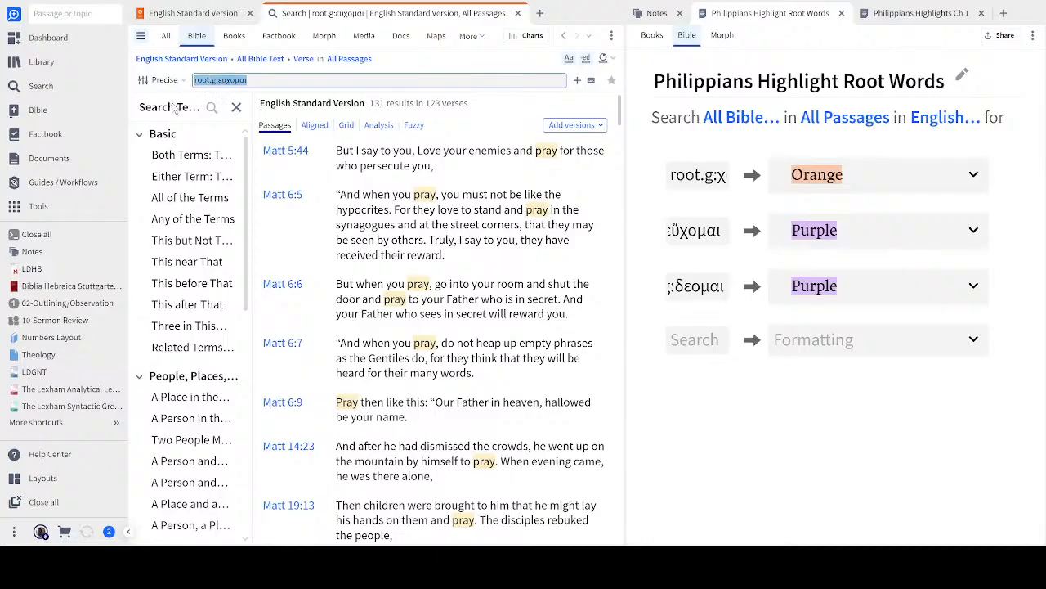
{"action": "left_click", "coordinate": [685, 342]}
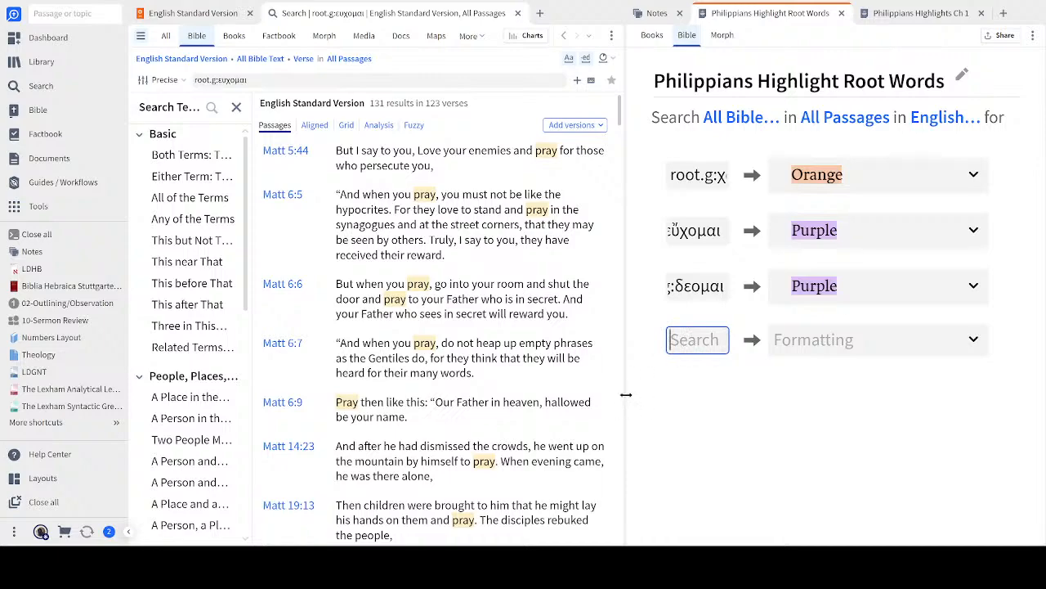
{"action": "key", "text": "ctrl+v"}
{"action": "left_click", "coordinate": [805, 344]}
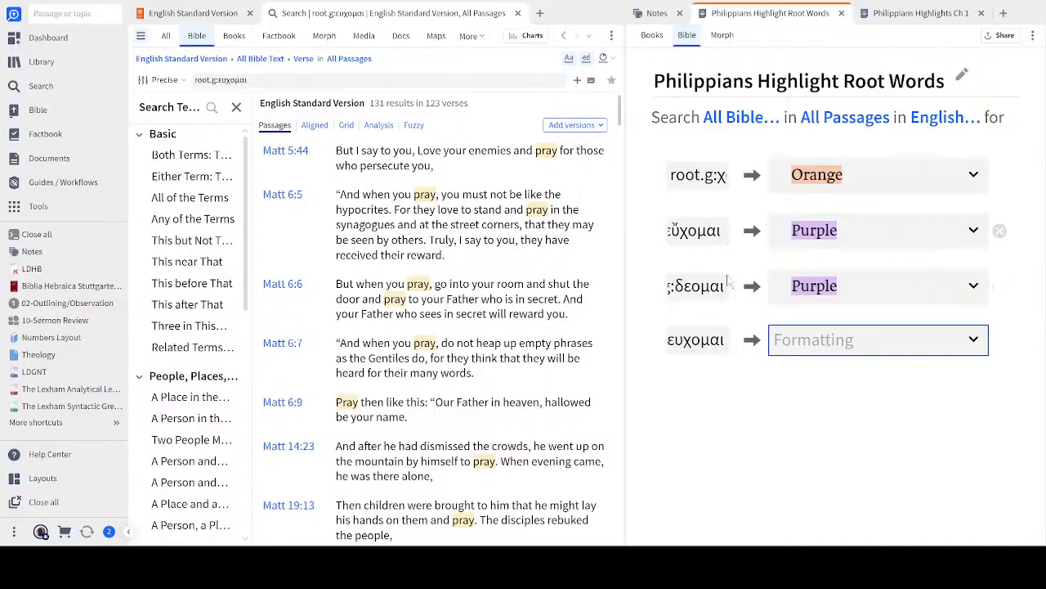
{"action": "left_click", "coordinate": [980, 342]}
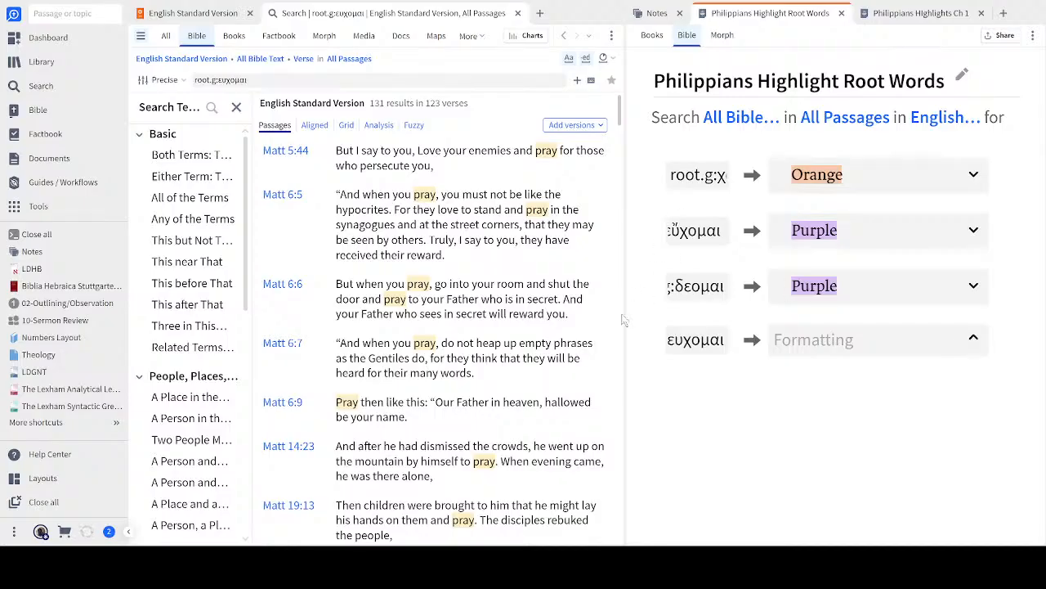
{"action": "left_click", "coordinate": [602, 293]}
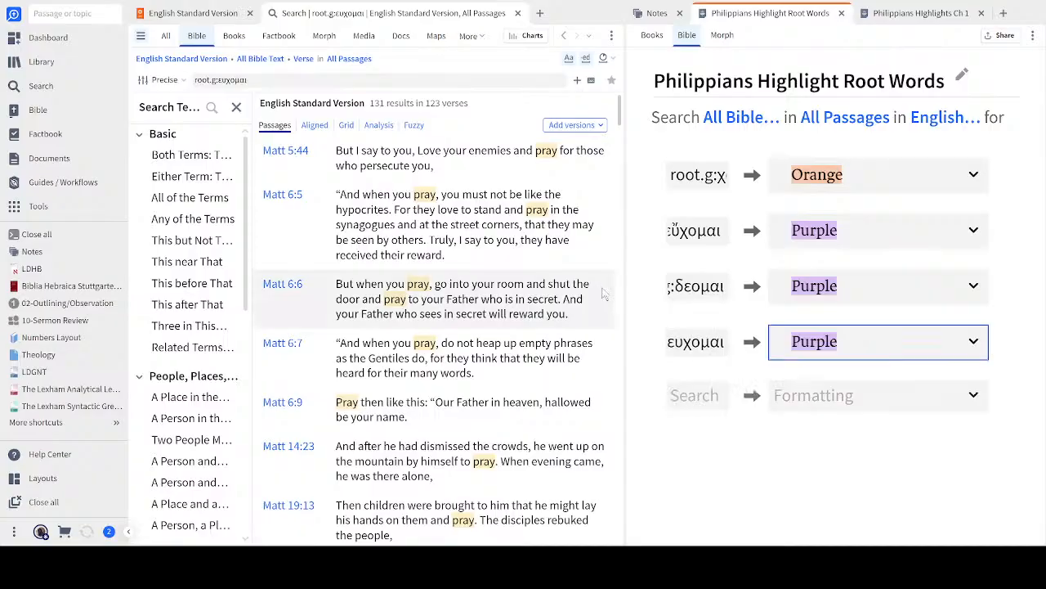
{"action": "left_click", "coordinate": [848, 476]}
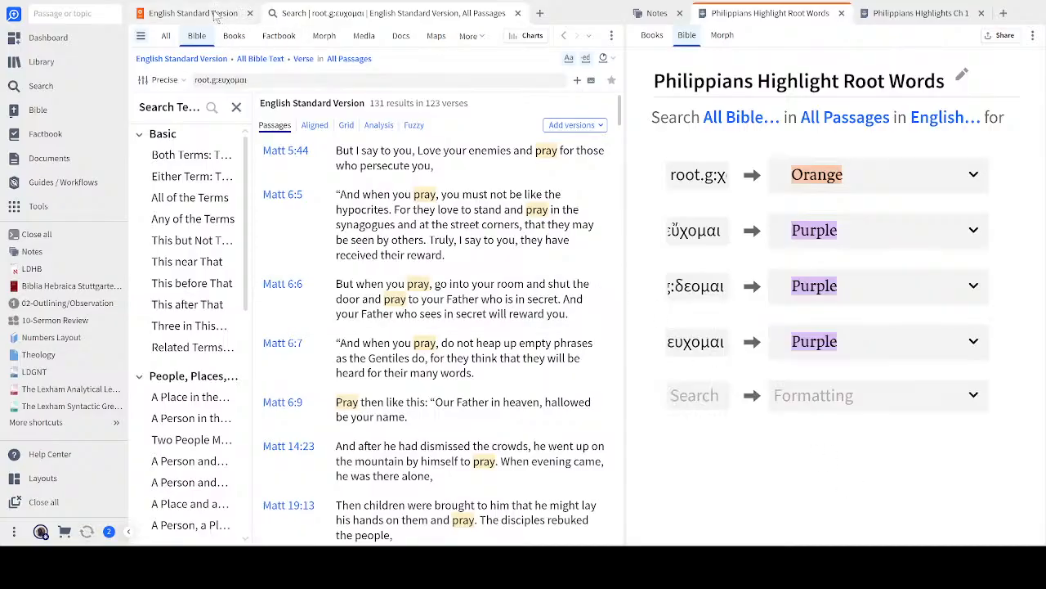
Step: Clear the root.g:ευχομαι query from the Bible search and return to the Philippians 1 text
{"action": "left_click", "coordinate": [216, 14]}
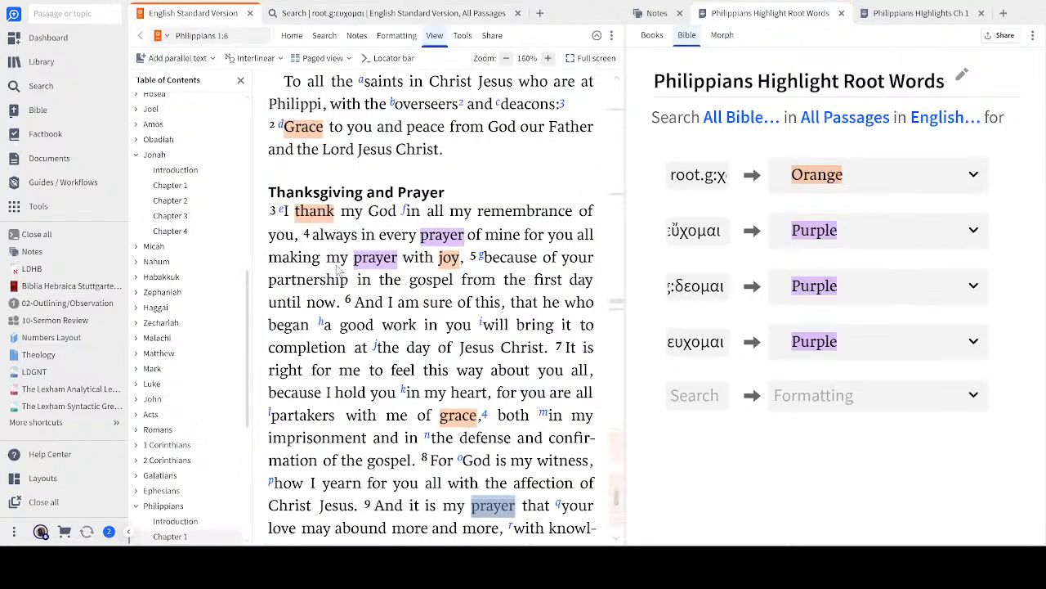
{"action": "left_click", "coordinate": [370, 14]}
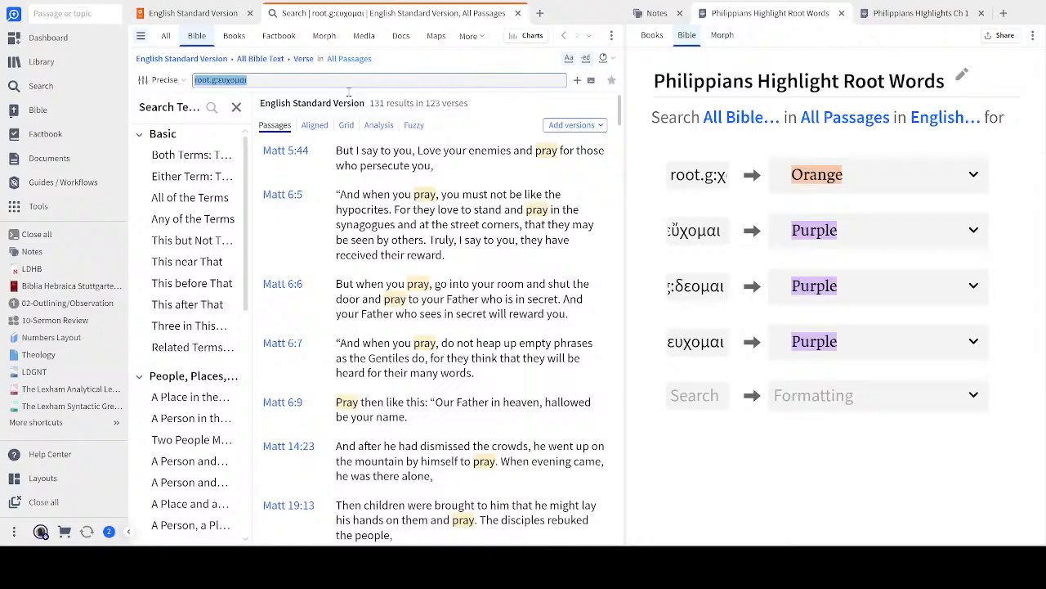
{"action": "left_click", "coordinate": [305, 80]}
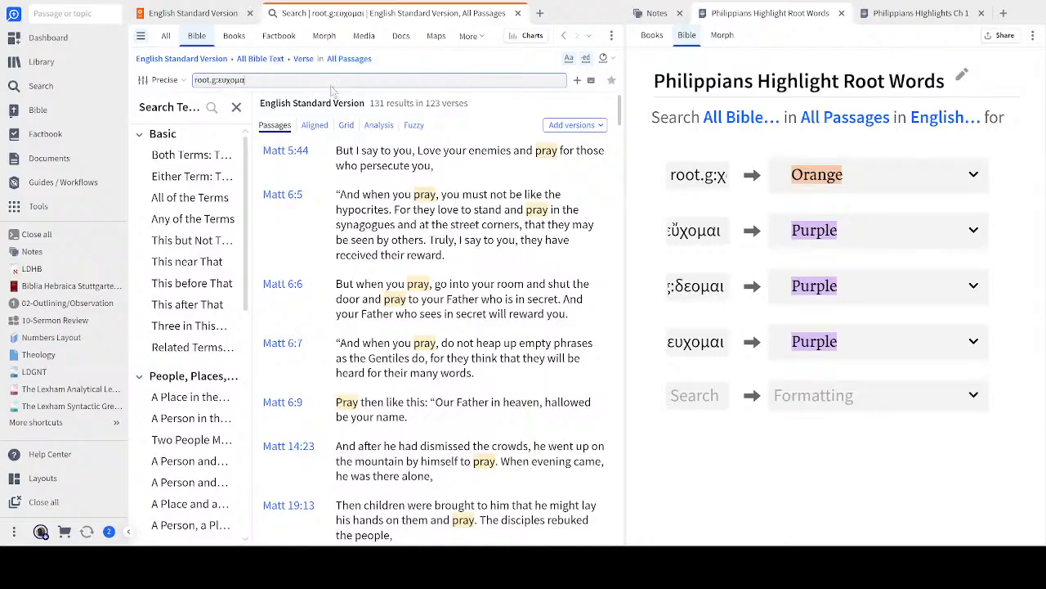
{"action": "key", "text": "BackSpace"}
{"action": "key", "text": "BackSpace"}
{"action": "key", "text": "BackSpace"}
{"action": "key", "text": "BackSpace"}
{"action": "key", "text": "BackSpace"}
{"action": "key", "text": "BackSpace"}
{"action": "key", "text": "BackSpace"}
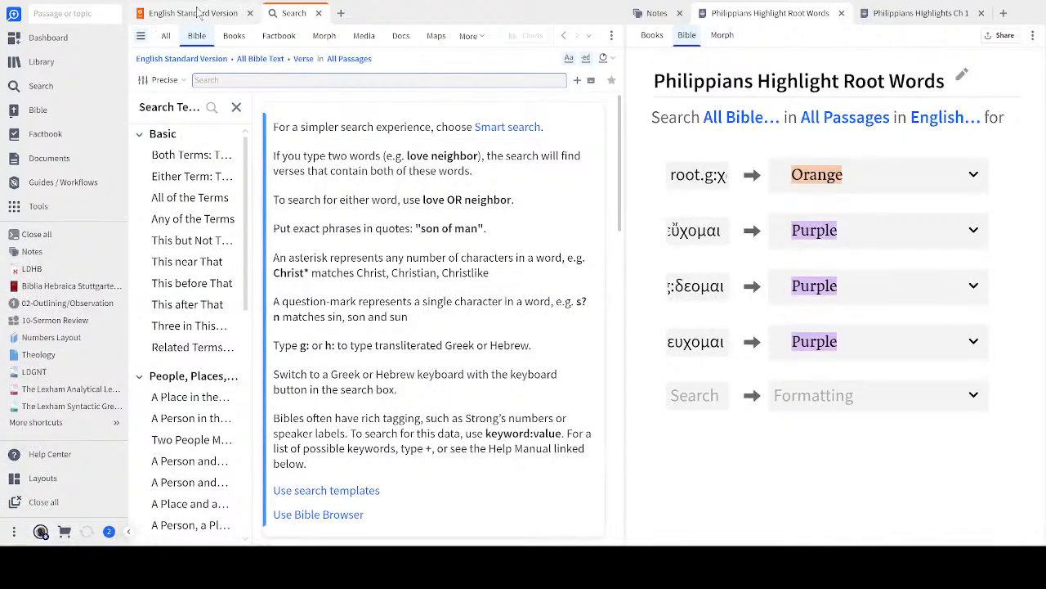
{"action": "left_click", "coordinate": [194, 15]}
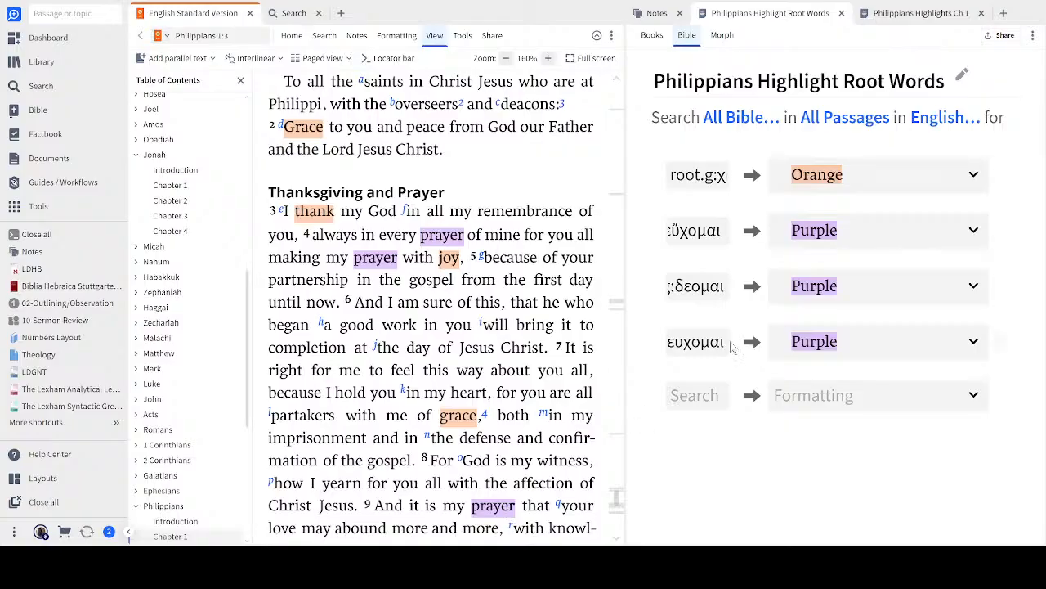
Step: Add root.g:εὔχομαι from the filter's second search term on a new line below δέομαι in the Greek word note
{"action": "left_click", "coordinate": [724, 235]}
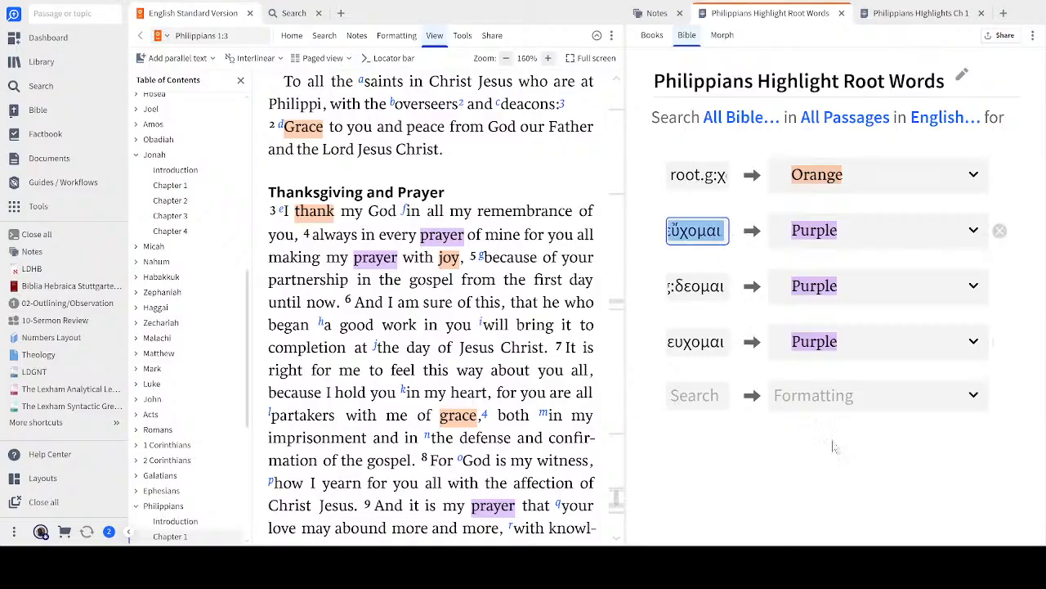
{"action": "left_click", "coordinate": [882, 485]}
{"action": "left_click", "coordinate": [695, 234]}
{"action": "key", "text": "ctrl+c"}
{"action": "left_click_drag", "start_coordinate": [658, 14], "coordinate": [942, 415]}
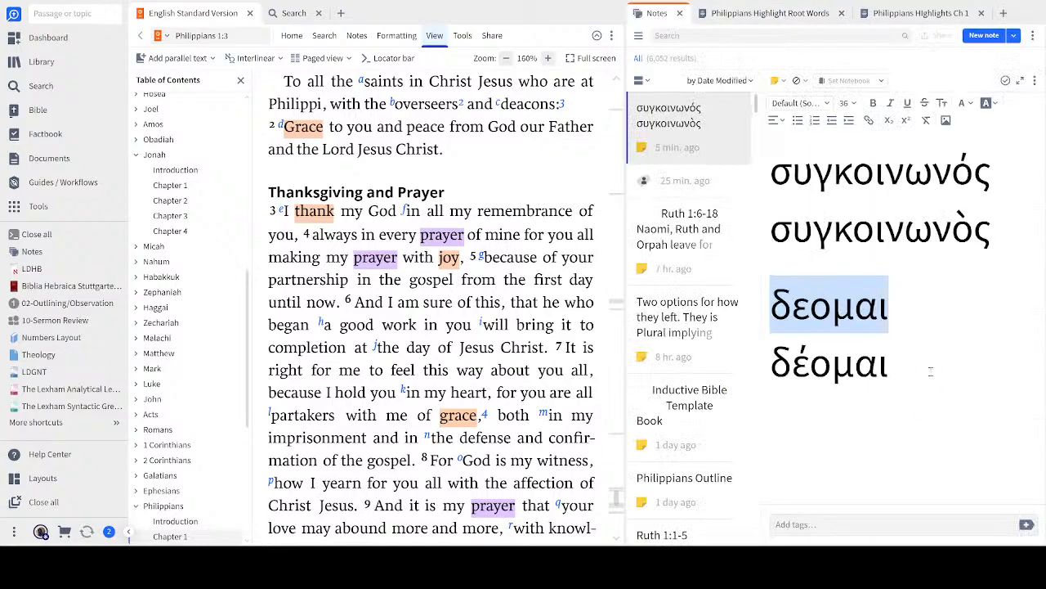
{"action": "left_click", "coordinate": [938, 371]}
{"action": "key", "text": "Return"}
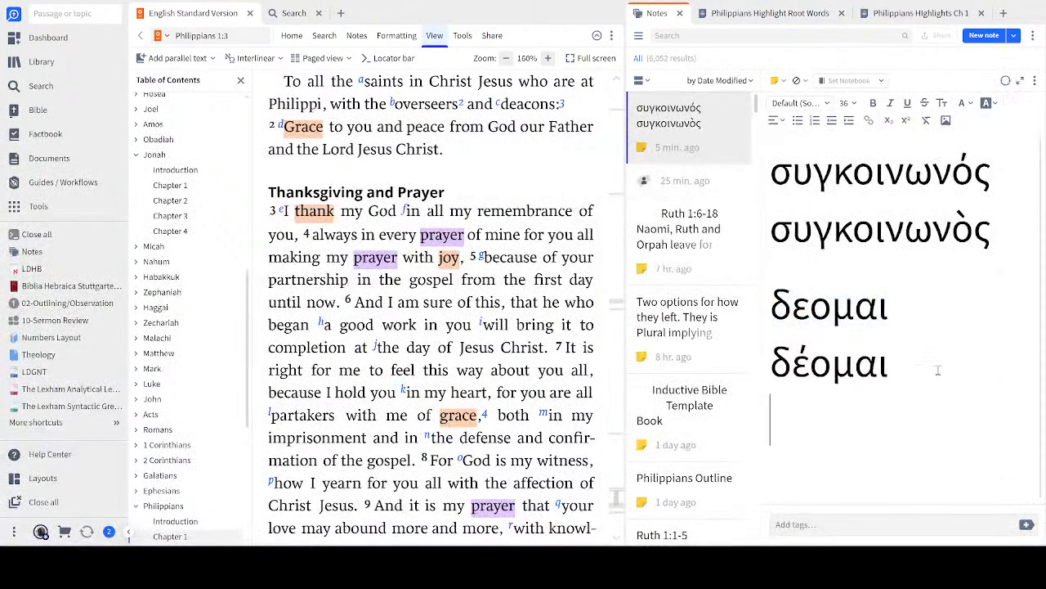
{"action": "key", "text": "ctrl+v"}
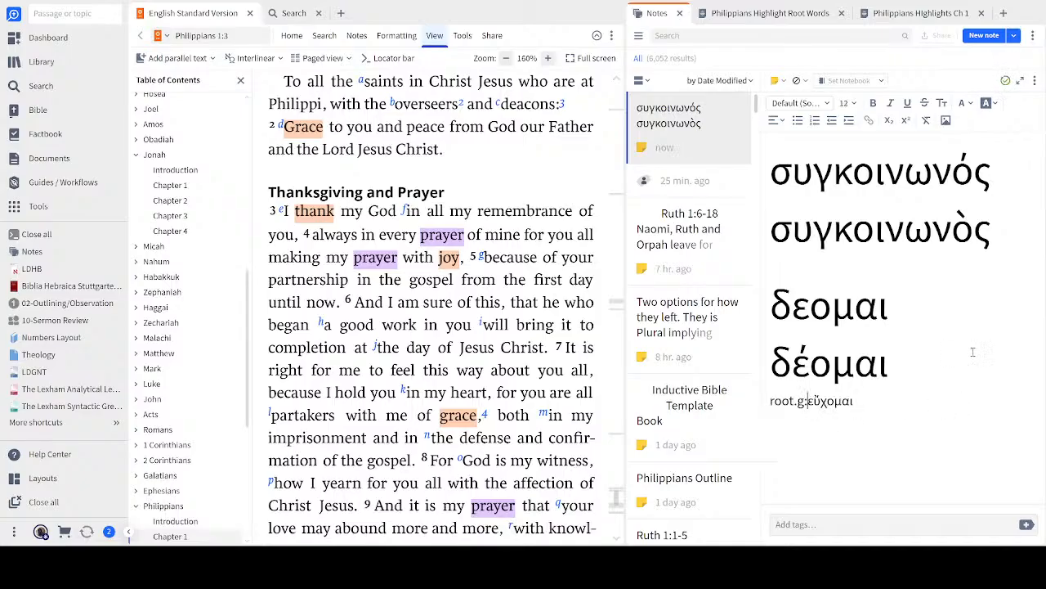
Step: Remove the root.g: prefix from the note's last line, leaving only εὔχομαι
{"action": "key", "text": "BackSpace"}
{"action": "key", "text": "BackSpace"}
{"action": "key", "text": "BackSpace"}
{"action": "key", "text": "BackSpace"}
{"action": "key", "text": "BackSpace"}
{"action": "key", "text": "BackSpace"}
{"action": "key", "text": "BackSpace"}
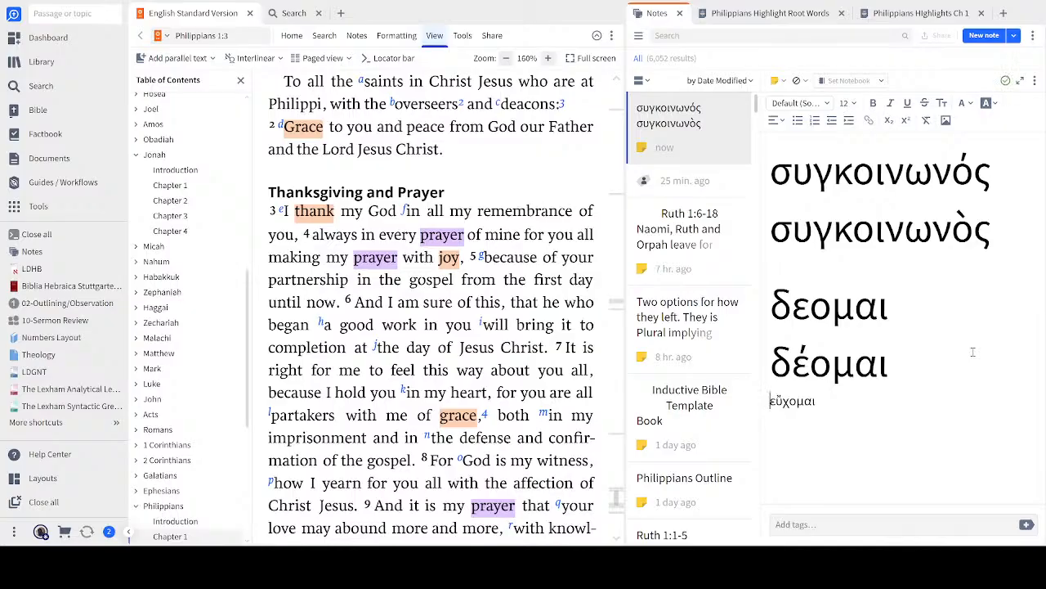
Step: Add root.g:ευχομαι from the root words filter's fourth search term on a new line below εὔχομαι in the Greek word note
{"action": "key", "text": "End"}
{"action": "key", "text": "Return"}
{"action": "left_click", "coordinate": [899, 14]}
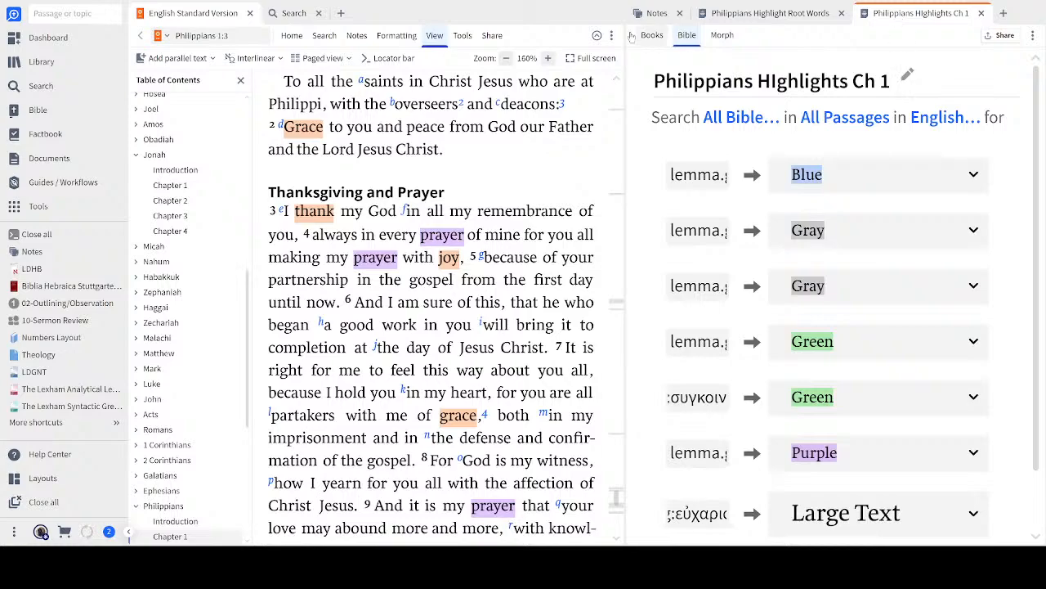
{"action": "left_click", "coordinate": [789, 18]}
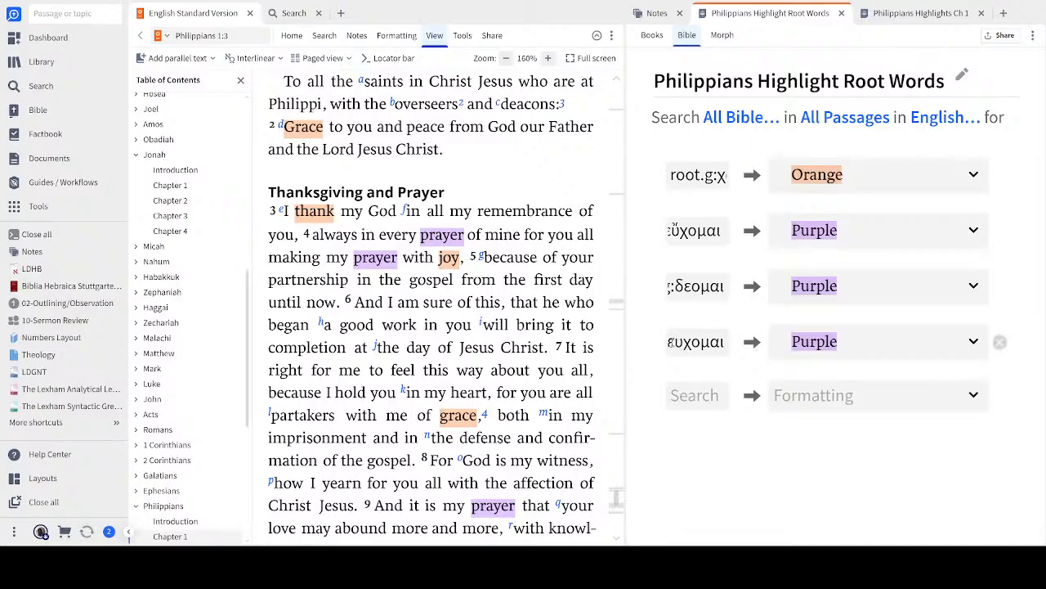
{"action": "double_click", "coordinate": [672, 343]}
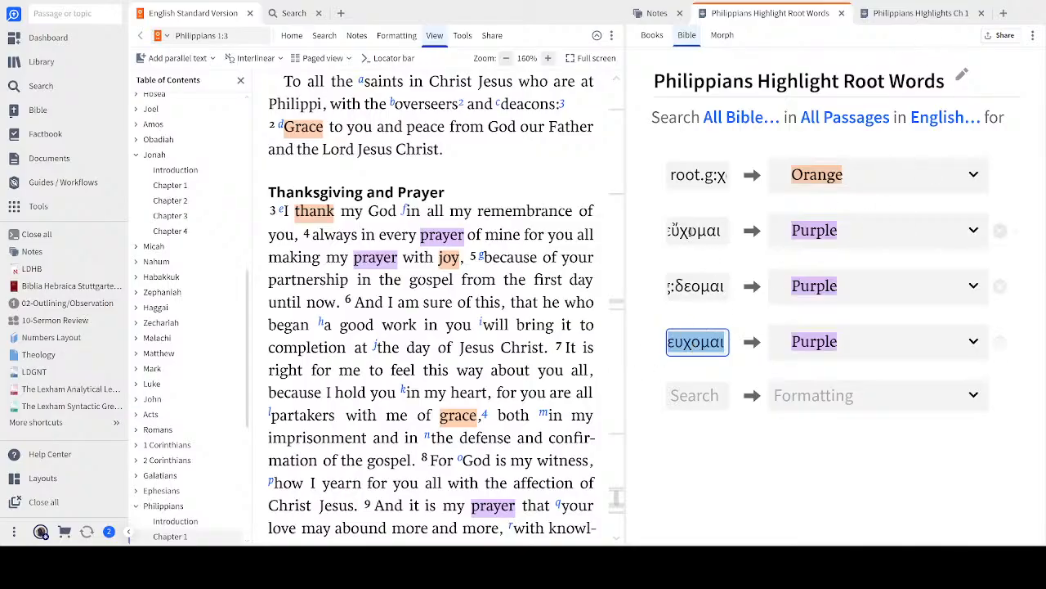
{"action": "left_click", "coordinate": [910, 16]}
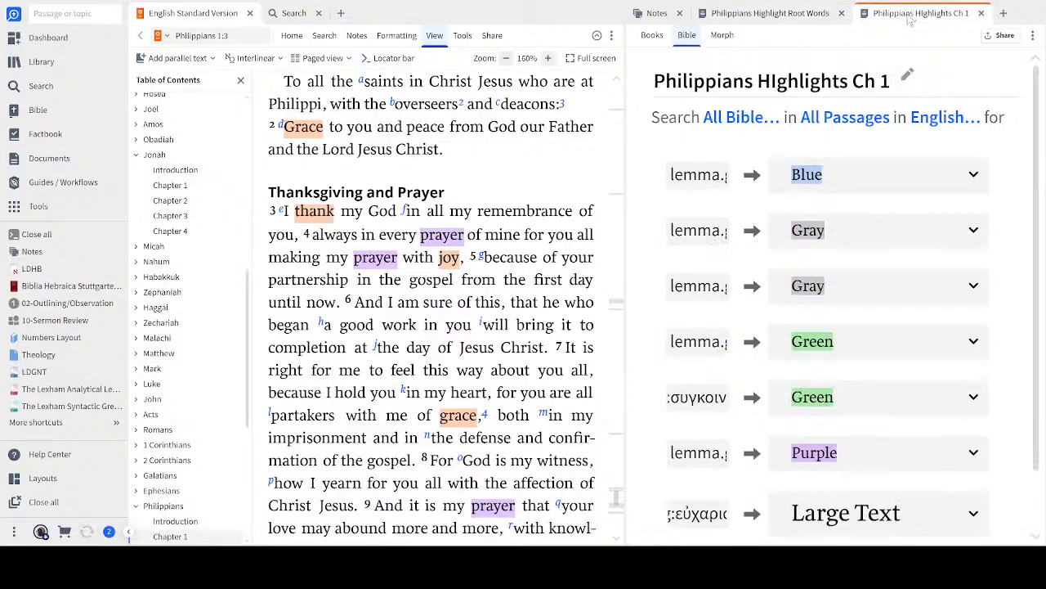
{"action": "left_click", "coordinate": [656, 15]}
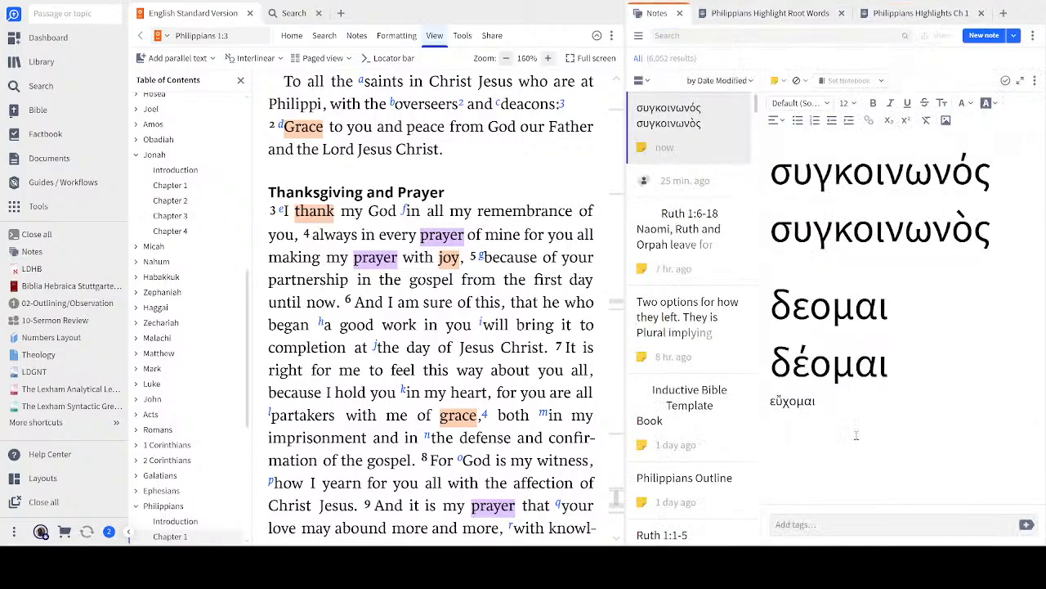
{"action": "type", "text": "root.g:ευχομαι"}
Step: Strip the root.g: prefix from the new last line of the note, leaving only the unaccented ευχομαι
{"action": "key", "text": "ctrl+Left"}
{"action": "key", "text": "BackSpace"}
{"action": "key", "text": "BackSpace"}
{"action": "key", "text": "BackSpace"}
{"action": "key", "text": "BackSpace"}
{"action": "key", "text": "BackSpace"}
{"action": "key", "text": "BackSpace"}
{"action": "key", "text": "BackSpace"}
Step: Set the font size of the εὔχομαι and ευχομαι lines in the note to 36
{"action": "left_click_drag", "start_coordinate": [827, 421], "coordinate": [772, 402]}
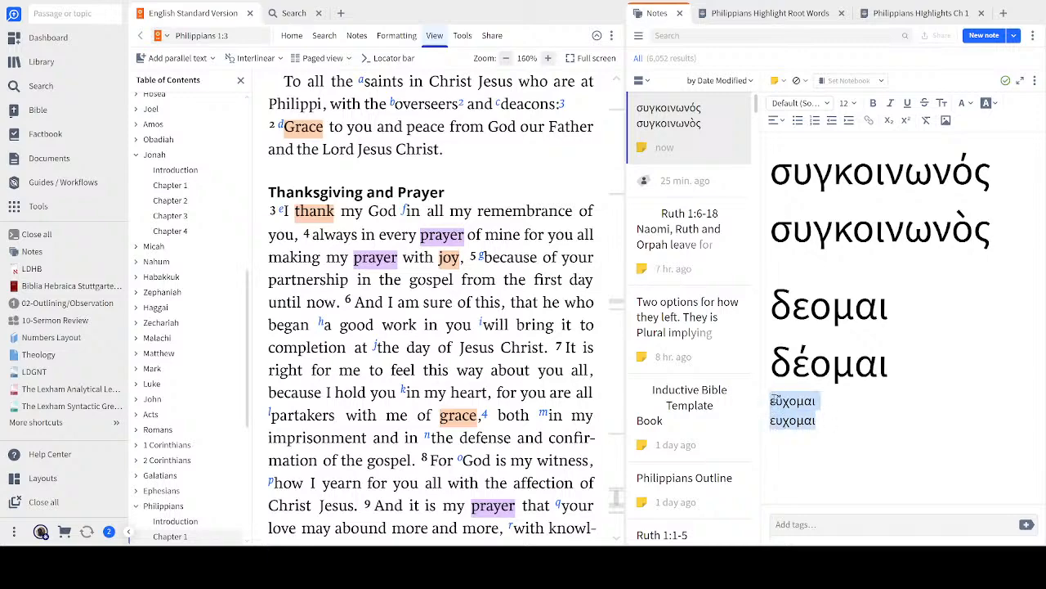
{"action": "left_click", "coordinate": [848, 103]}
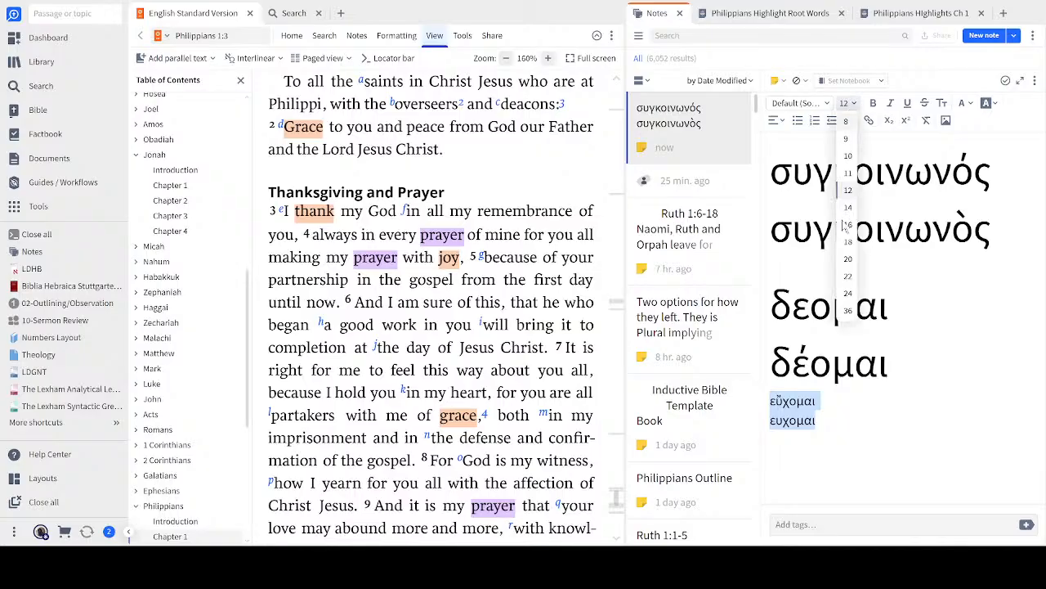
{"action": "left_click", "coordinate": [848, 312]}
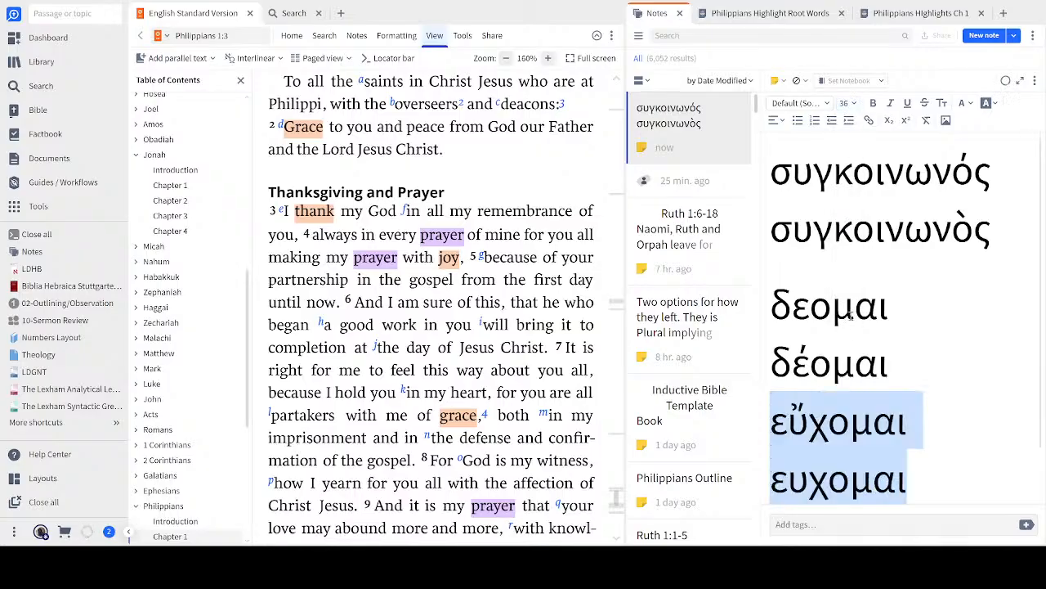
{"action": "scroll", "coordinate": [940, 401], "scroll_direction": "down", "scroll_amount": 1}
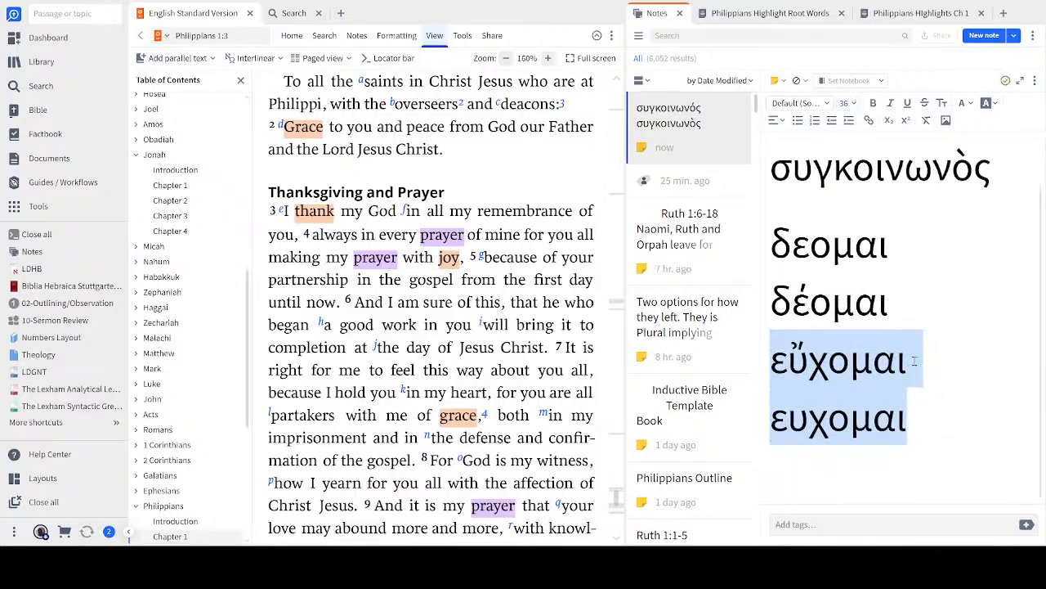
Step: Compare the accented εὔχομαι with the unaccented ευχομαι in the note, selecting each word and the accented ὔ
{"action": "left_click", "coordinate": [909, 361]}
{"action": "left_click_drag", "start_coordinate": [909, 360], "coordinate": [770, 361]}
{"action": "left_click", "coordinate": [917, 421]}
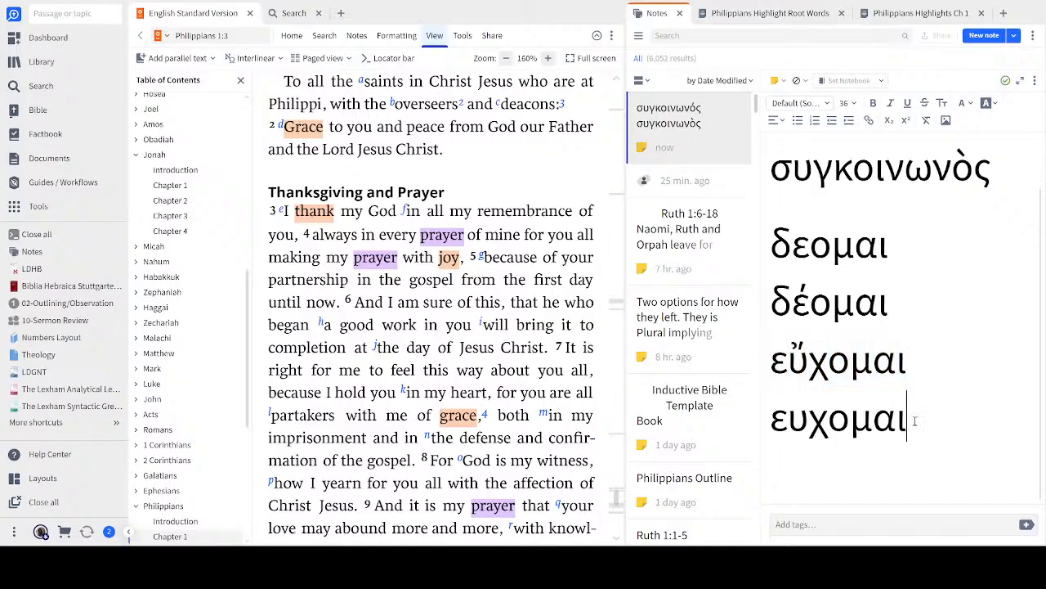
{"action": "left_click_drag", "start_coordinate": [917, 421], "coordinate": [784, 421]}
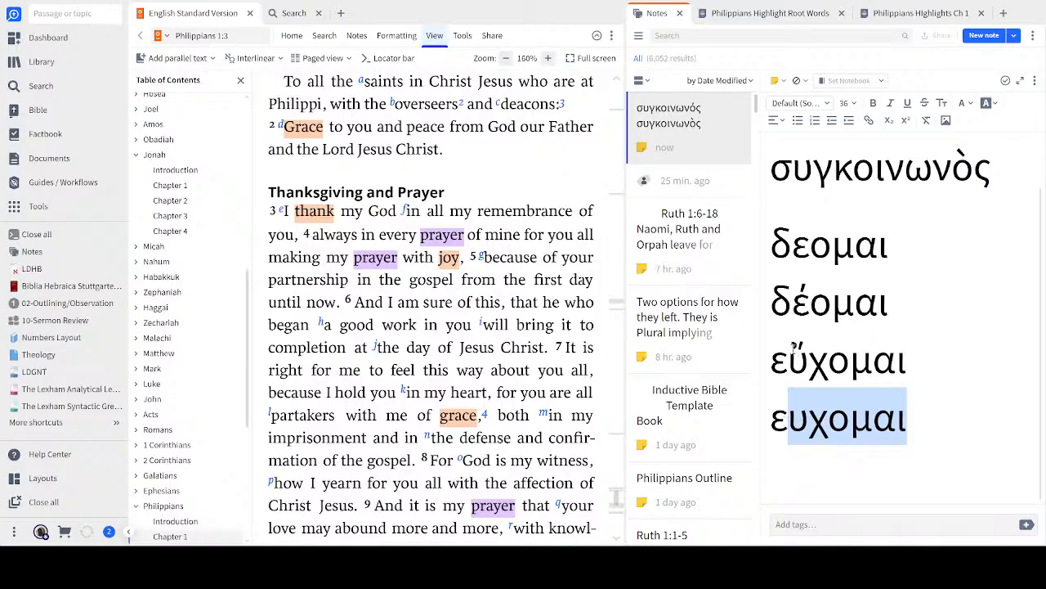
{"action": "left_click_drag", "start_coordinate": [788, 349], "coordinate": [802, 351]}
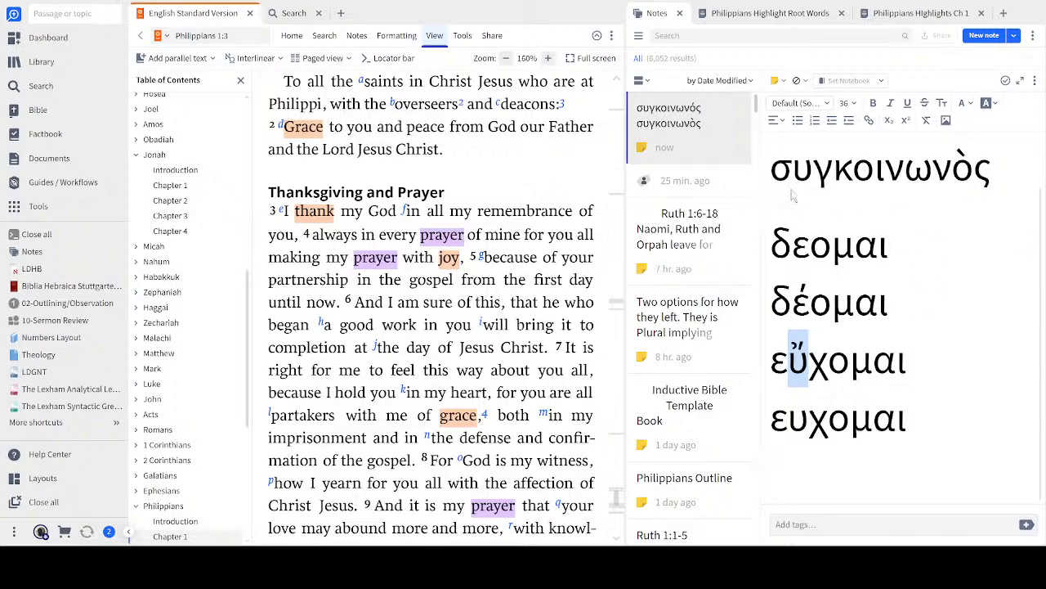
{"action": "left_click", "coordinate": [832, 374]}
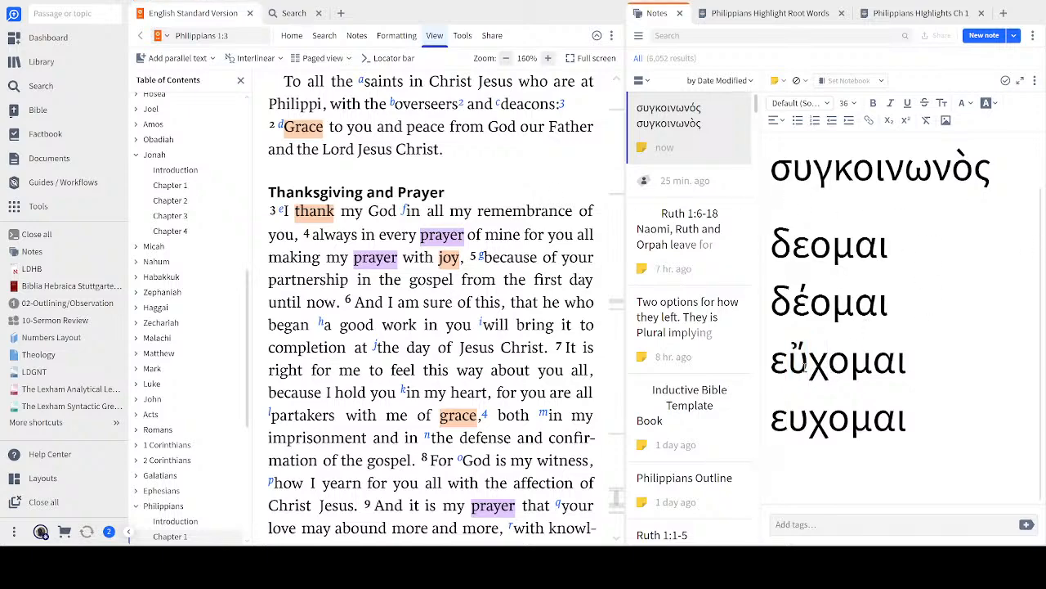
{"action": "left_click", "coordinate": [808, 370]}
Step: Search all passages of the English Standard Version for lemma.g:εὔχομαι and review the verses found against the filter's second search term
{"action": "left_click", "coordinate": [760, 13]}
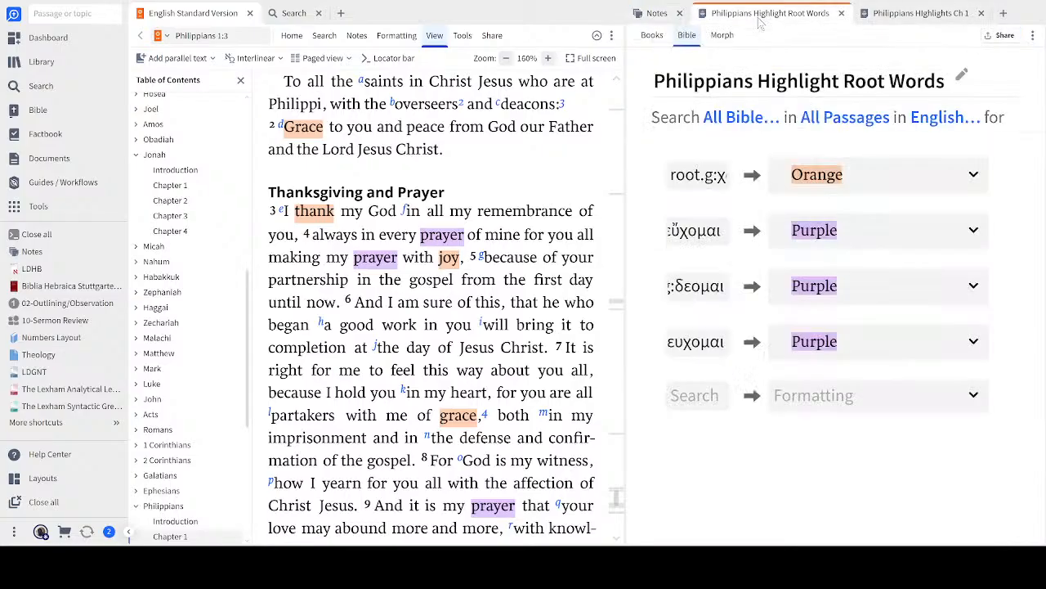
{"action": "left_click", "coordinate": [293, 15]}
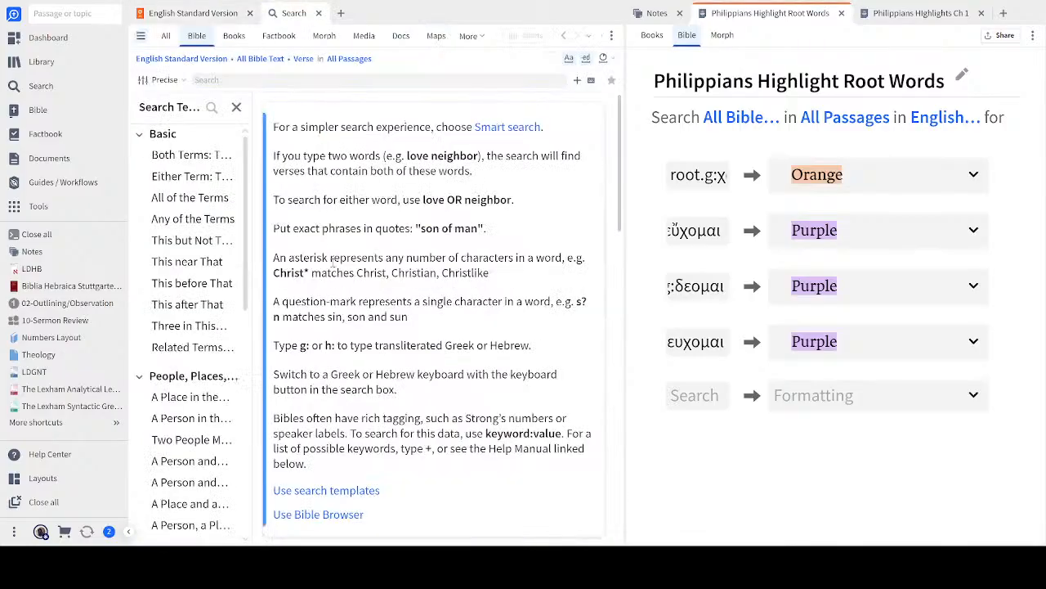
{"action": "left_click", "coordinate": [260, 80]}
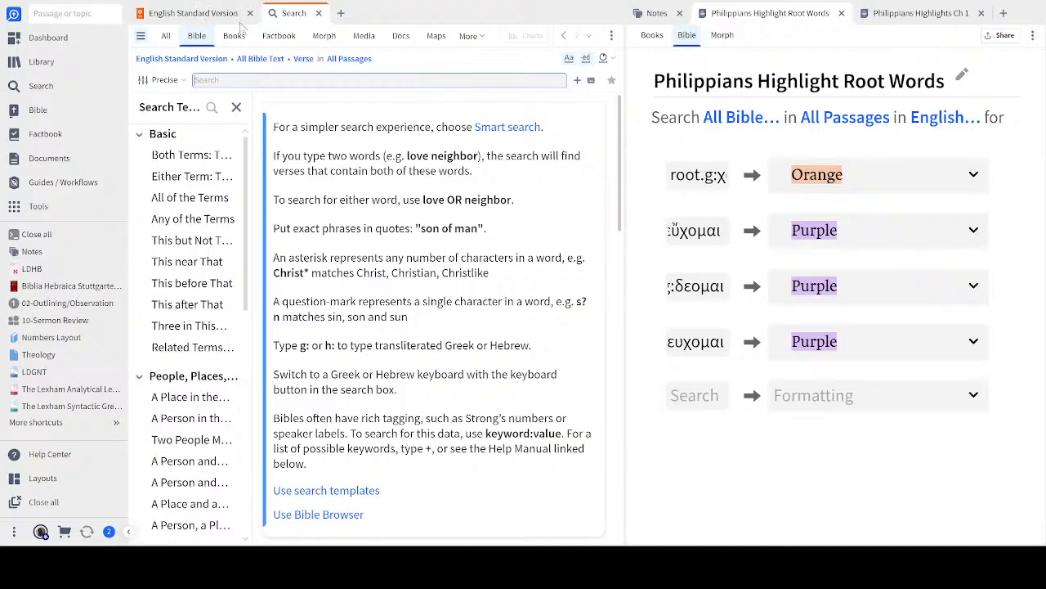
{"action": "left_click", "coordinate": [214, 13]}
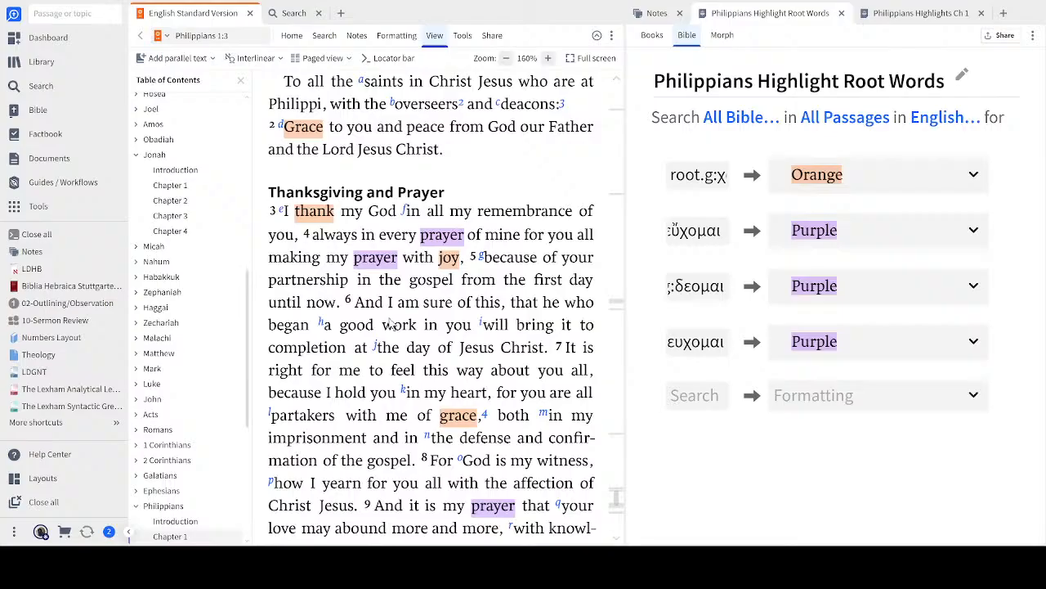
{"action": "double_click", "coordinate": [501, 509]}
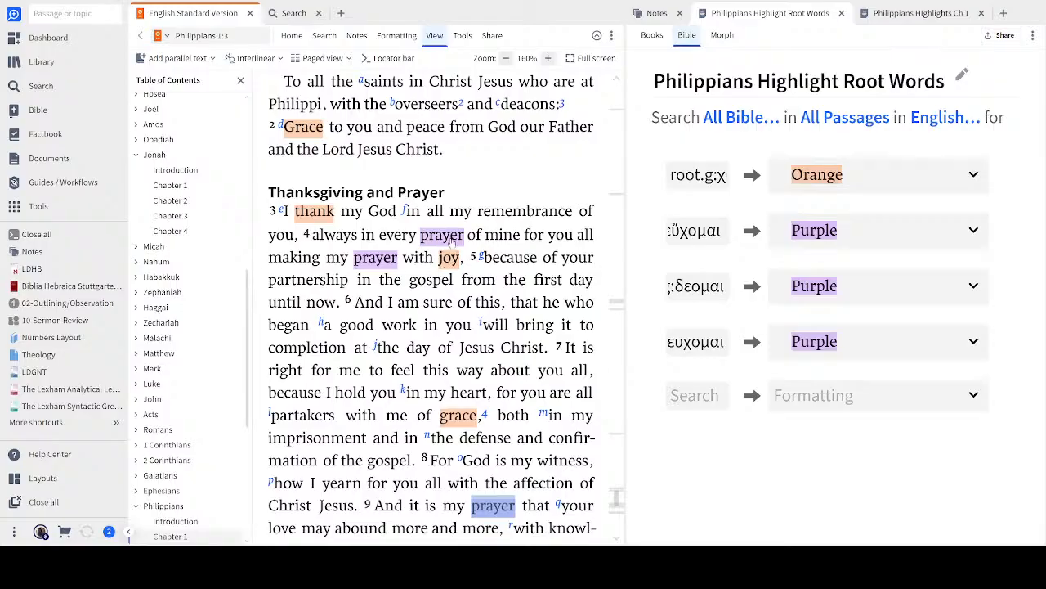
{"action": "left_click", "coordinate": [289, 14]}
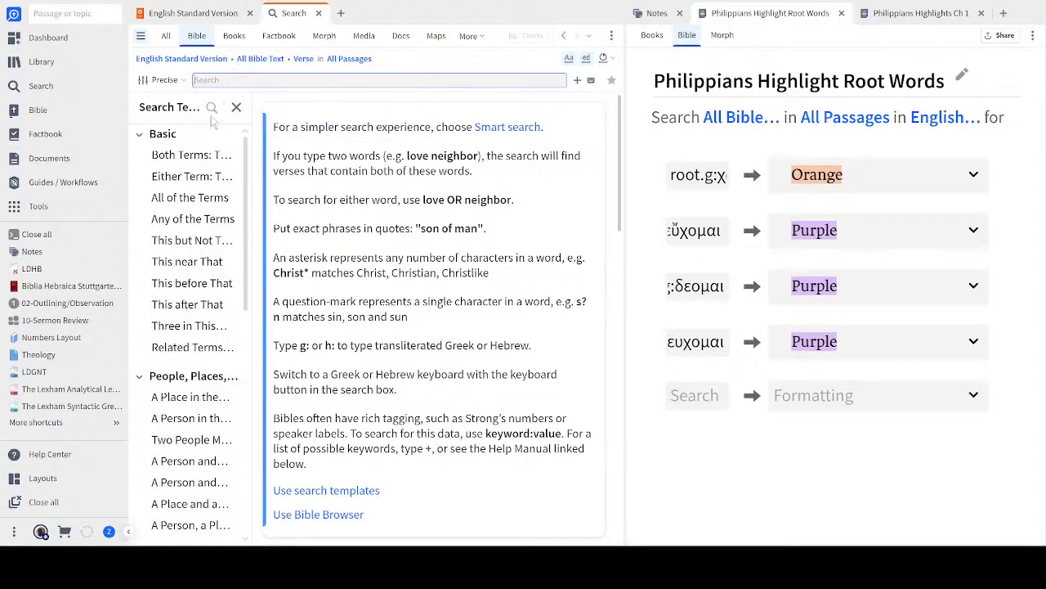
{"action": "type", "text": "ευχομαι"}
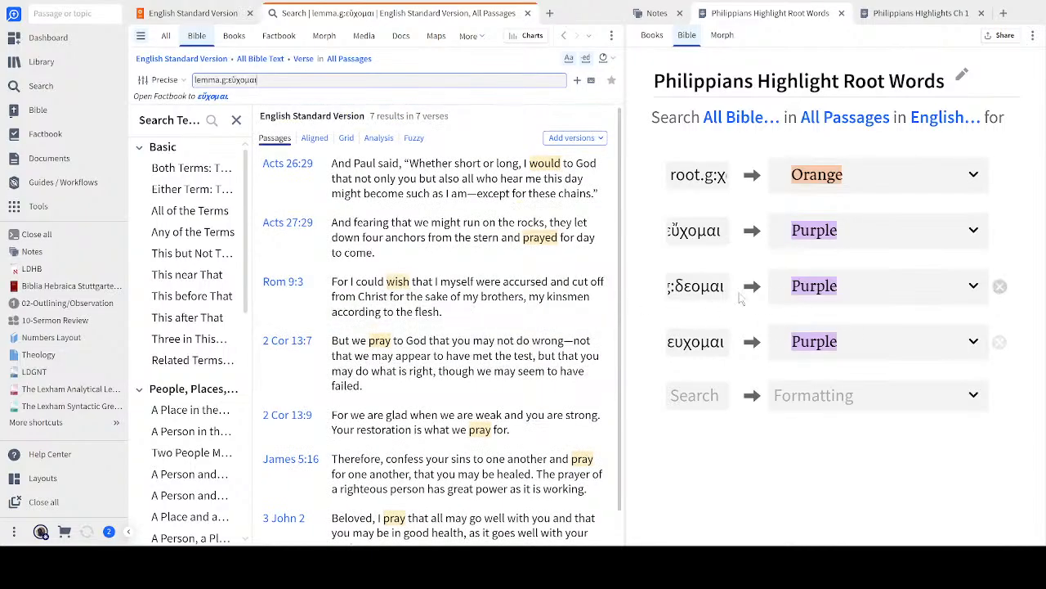
{"action": "left_click", "coordinate": [723, 232]}
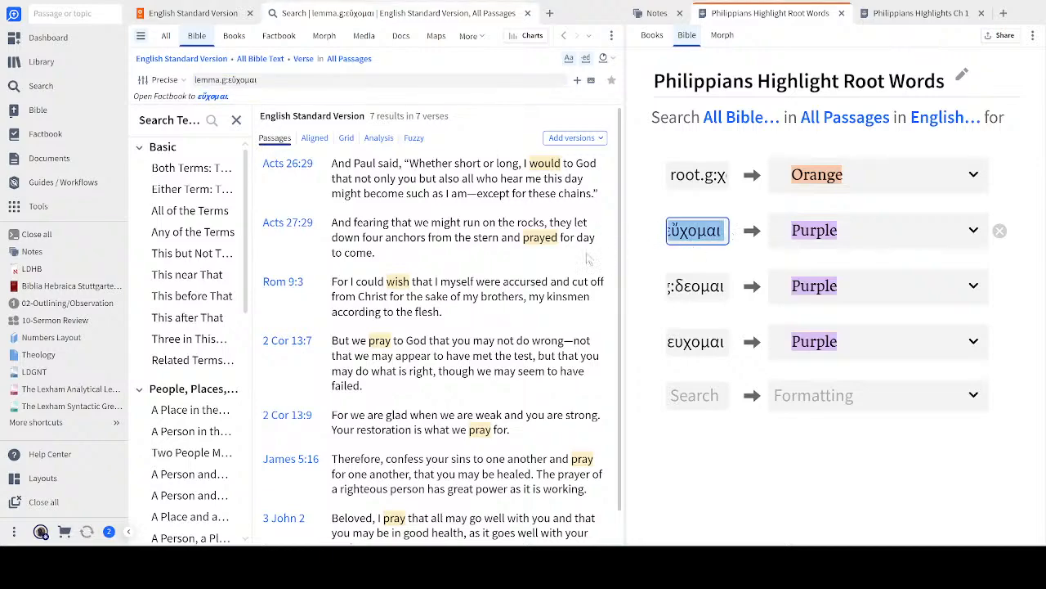
{"action": "left_click", "coordinate": [515, 448]}
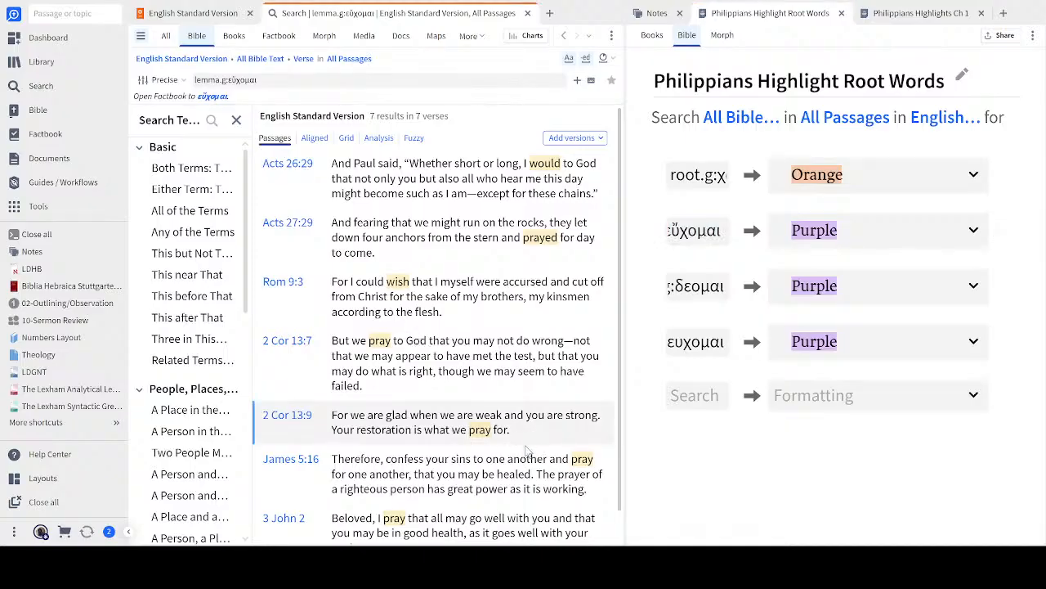
{"action": "scroll", "coordinate": [527, 450], "scroll_direction": "down", "scroll_amount": 1}
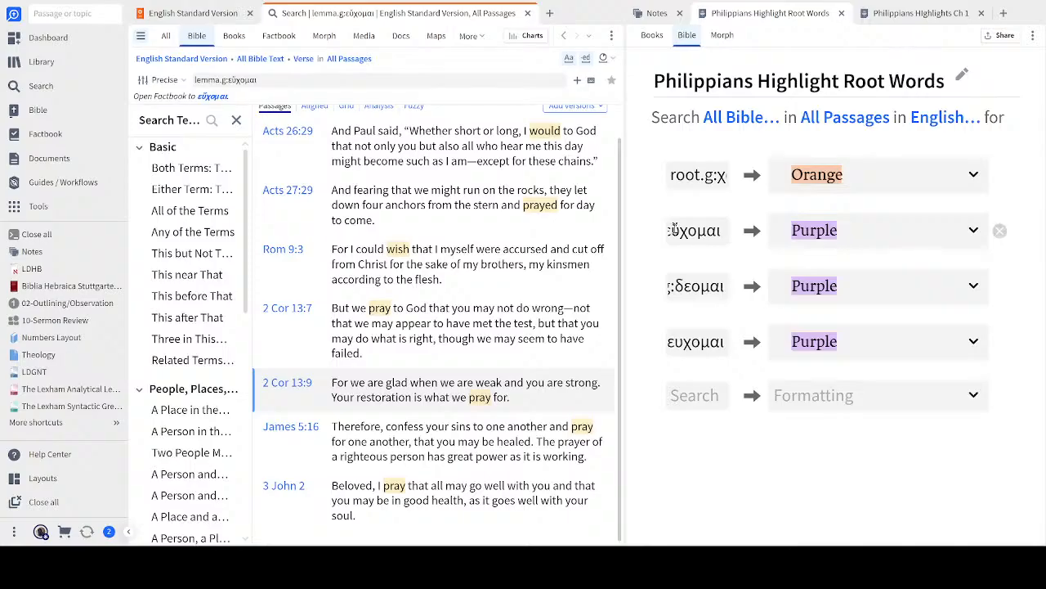
{"action": "scroll", "coordinate": [515, 335], "scroll_direction": "up", "scroll_amount": 1}
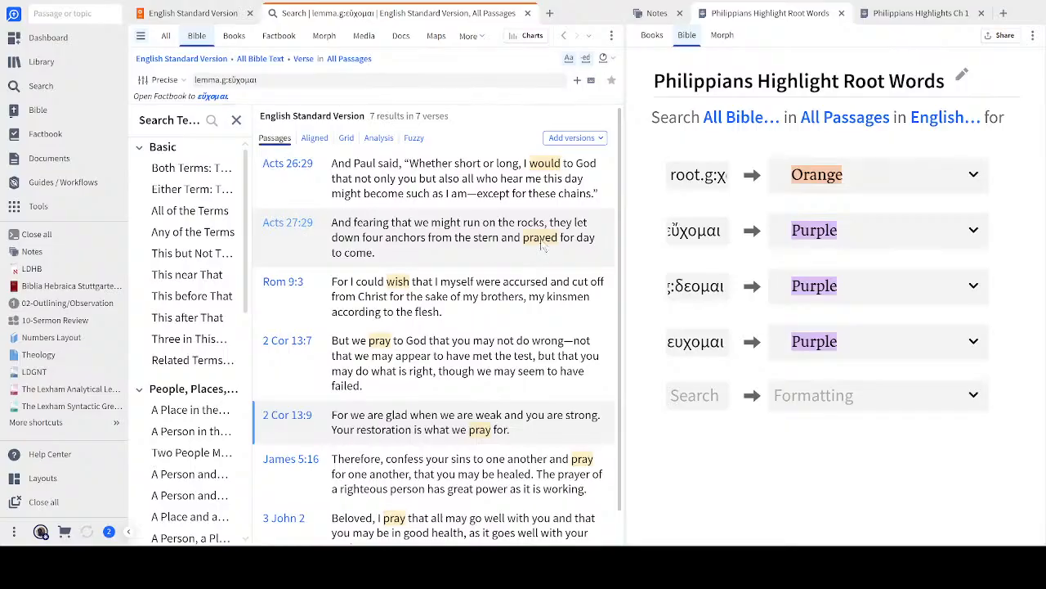
Step: Open Acts 27:29 from the search results, inspect the highlighted word "prayed", and return to Philippians 1
{"action": "left_click", "coordinate": [286, 219]}
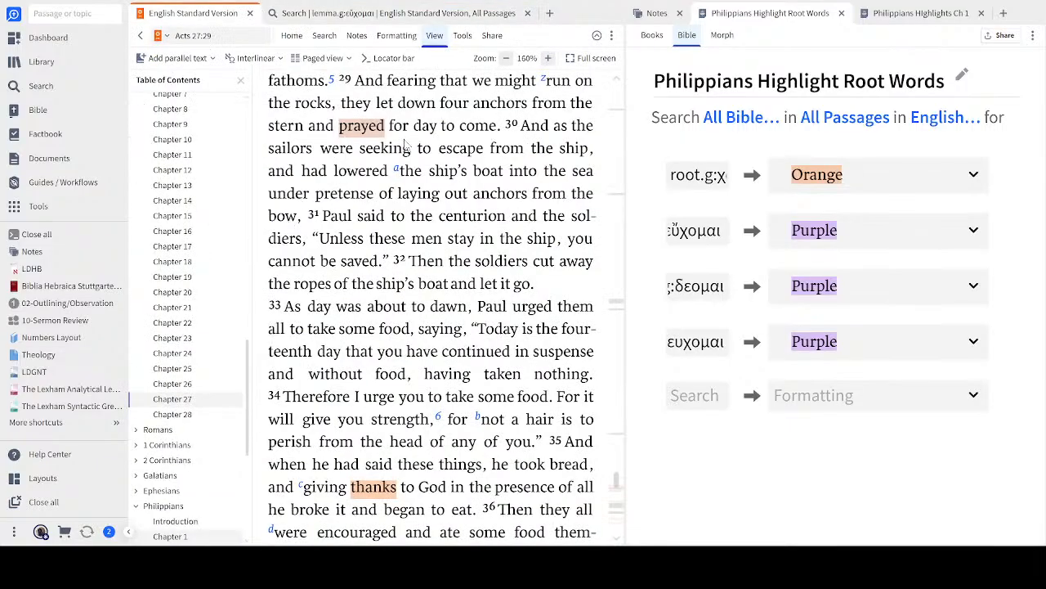
{"action": "double_click", "coordinate": [362, 135]}
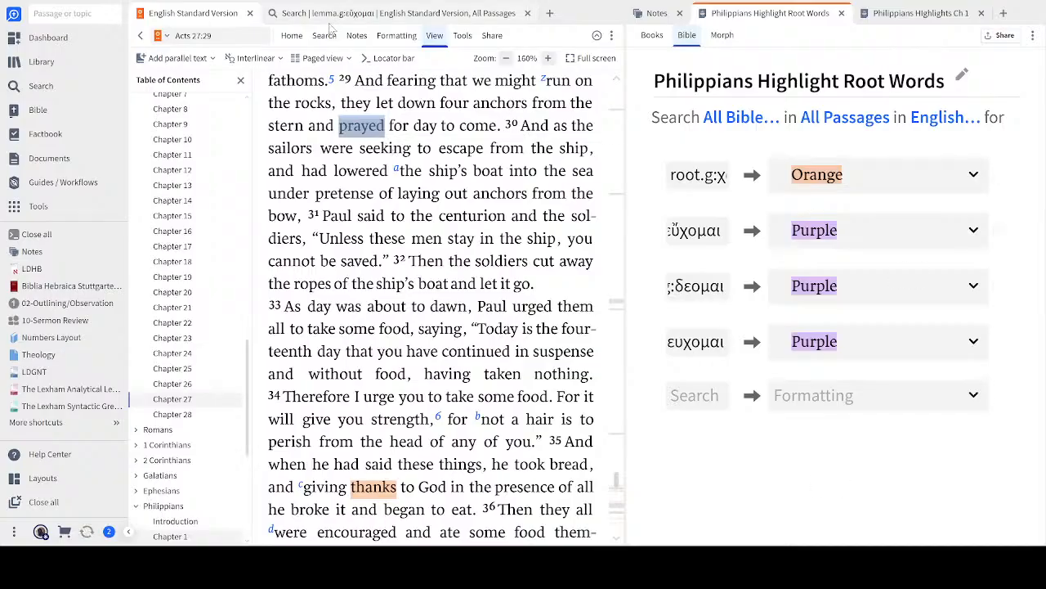
{"action": "left_click", "coordinate": [141, 36]}
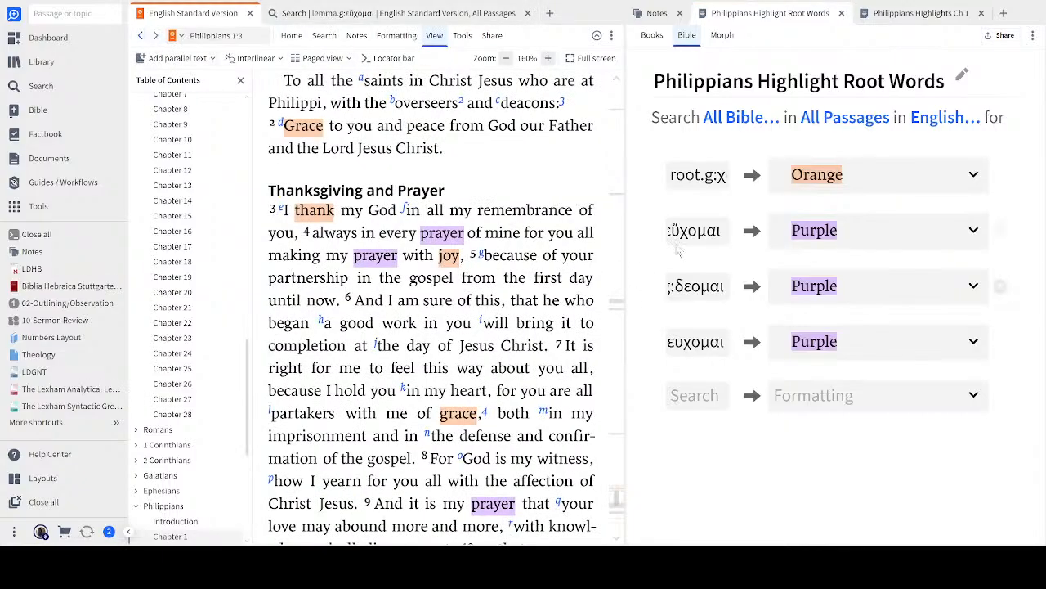
Step: Select the accented ὔ of εὔχομαι in the Greek word note and inspect the highlighted word "prayer" in Philippians 1:4
{"action": "left_click", "coordinate": [656, 14]}
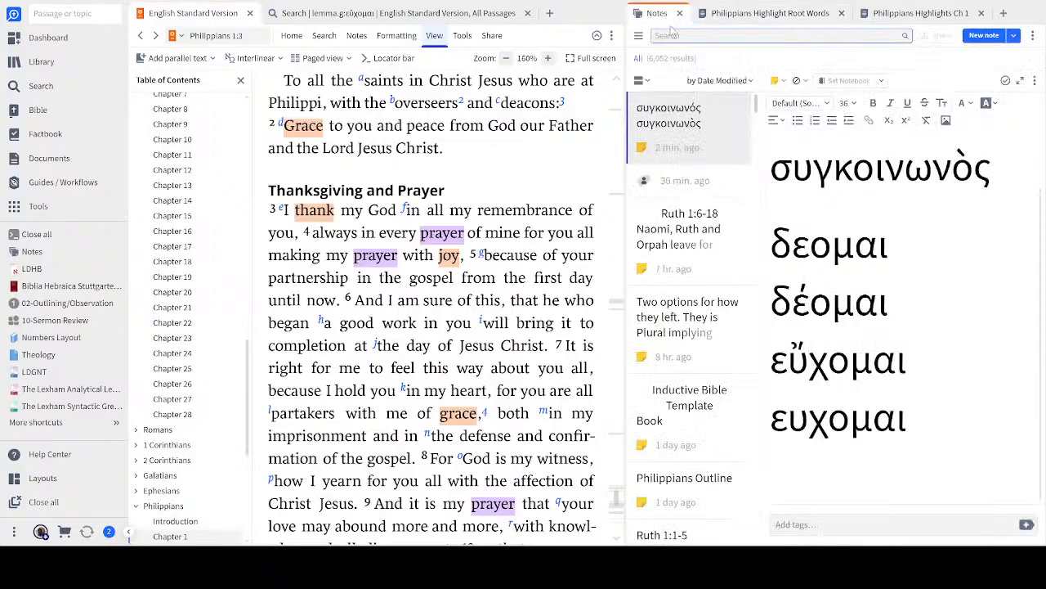
{"action": "left_click", "coordinate": [791, 360]}
{"action": "left_click_drag", "start_coordinate": [789, 360], "coordinate": [803, 359]}
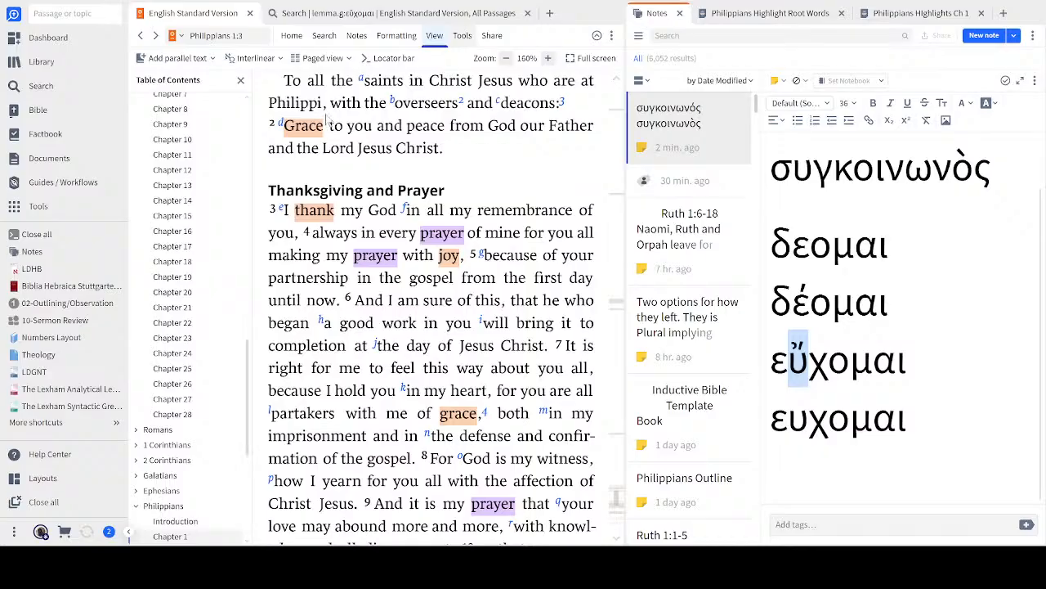
{"action": "double_click", "coordinate": [447, 244]}
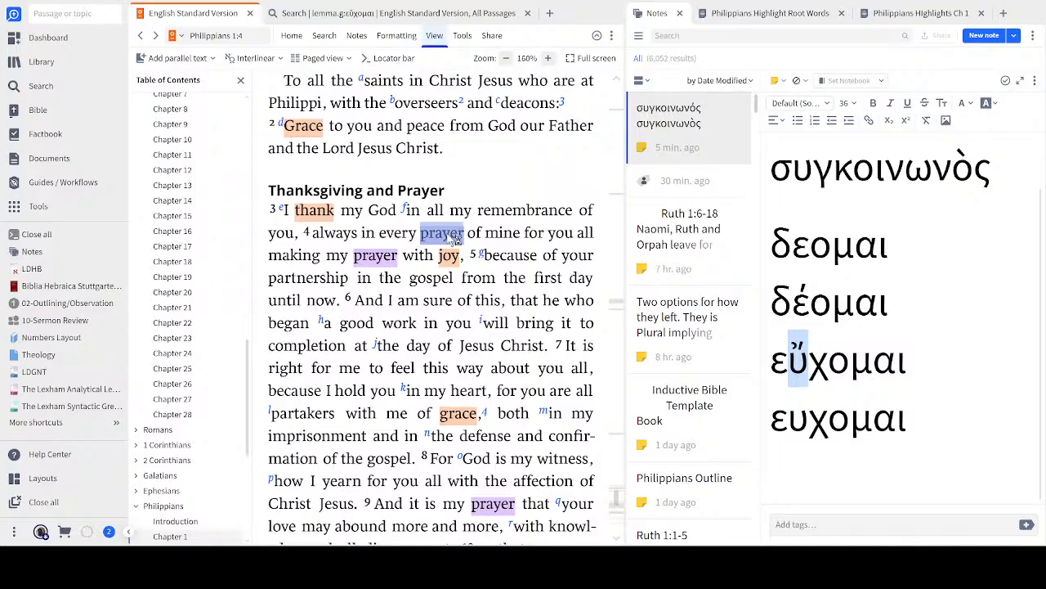
{"action": "left_click", "coordinate": [525, 182]}
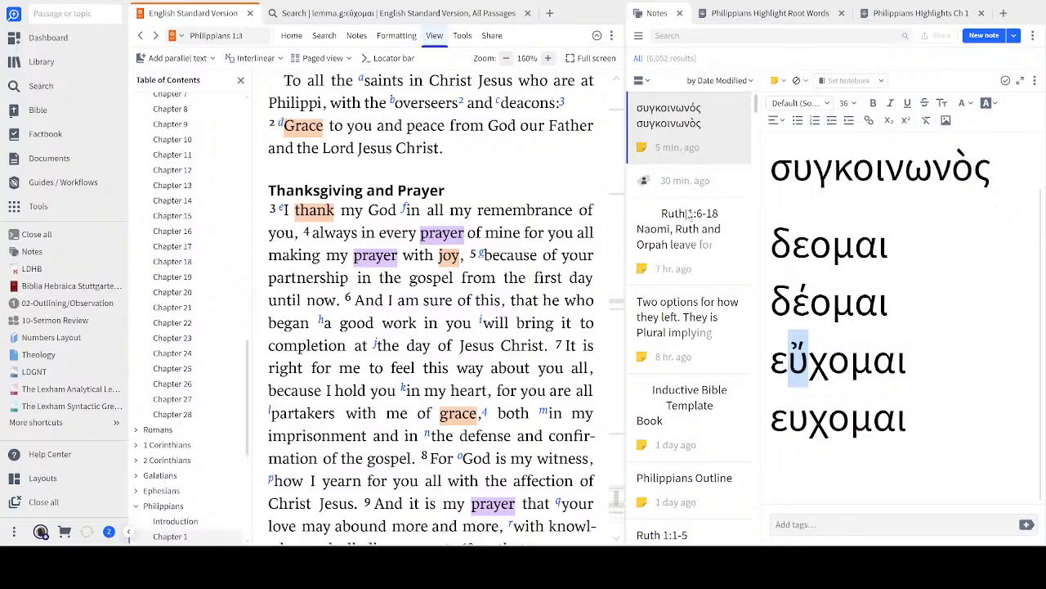
Step: Check the root words filter, return to the notes, and open the Inductive Bible Template note
{"action": "left_click", "coordinate": [764, 14]}
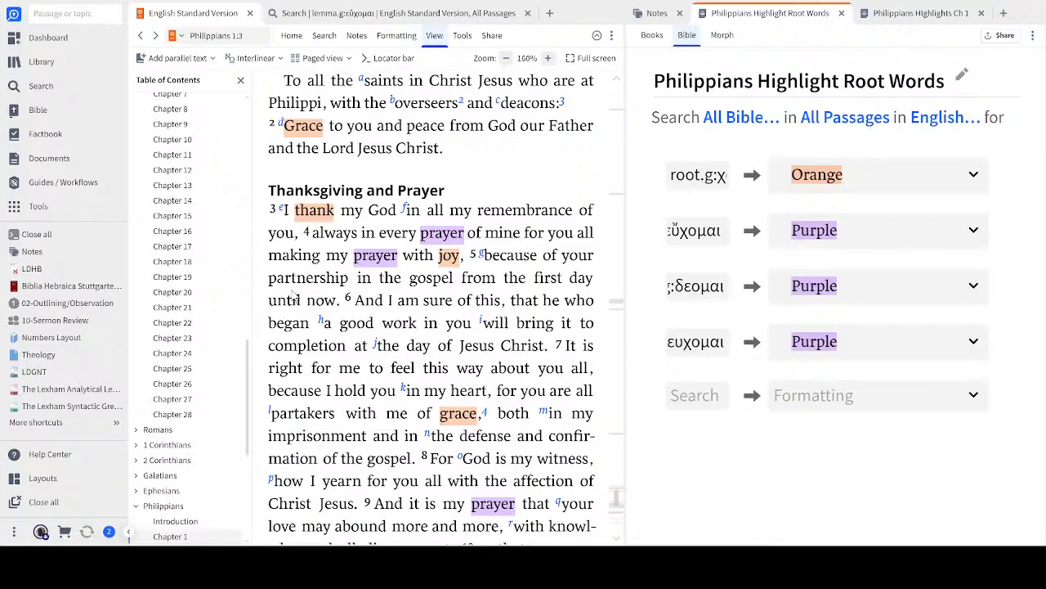
{"action": "left_click", "coordinate": [654, 12]}
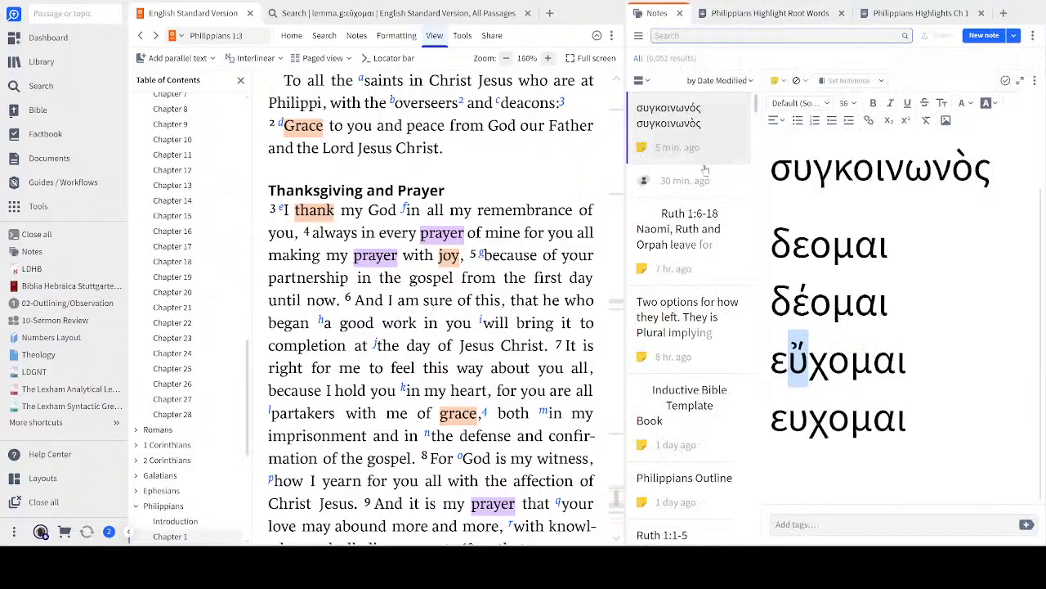
{"action": "scroll", "coordinate": [705, 343], "scroll_direction": "down", "scroll_amount": 3}
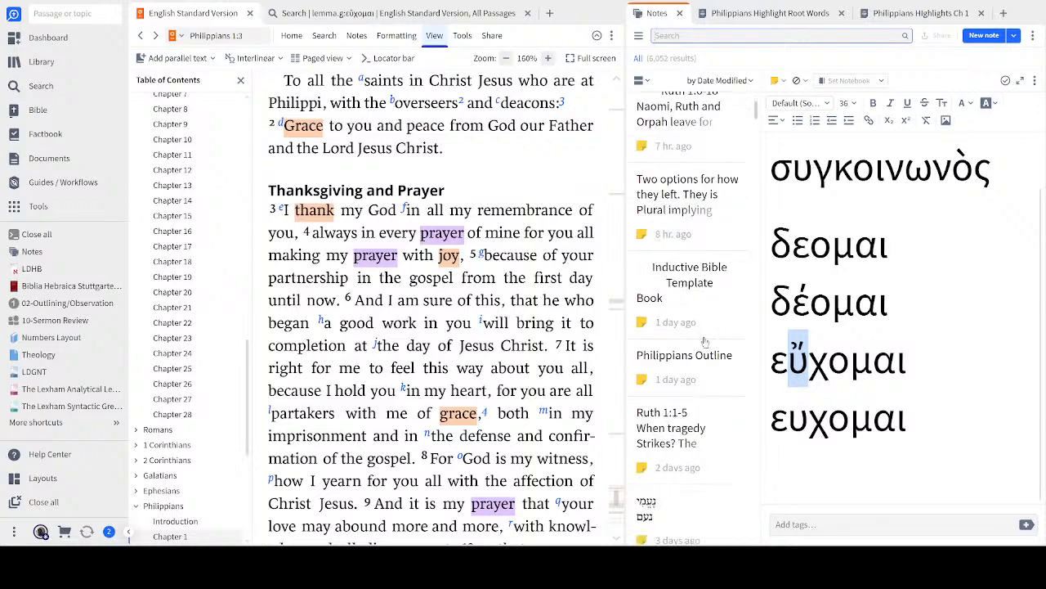
{"action": "left_click", "coordinate": [702, 298]}
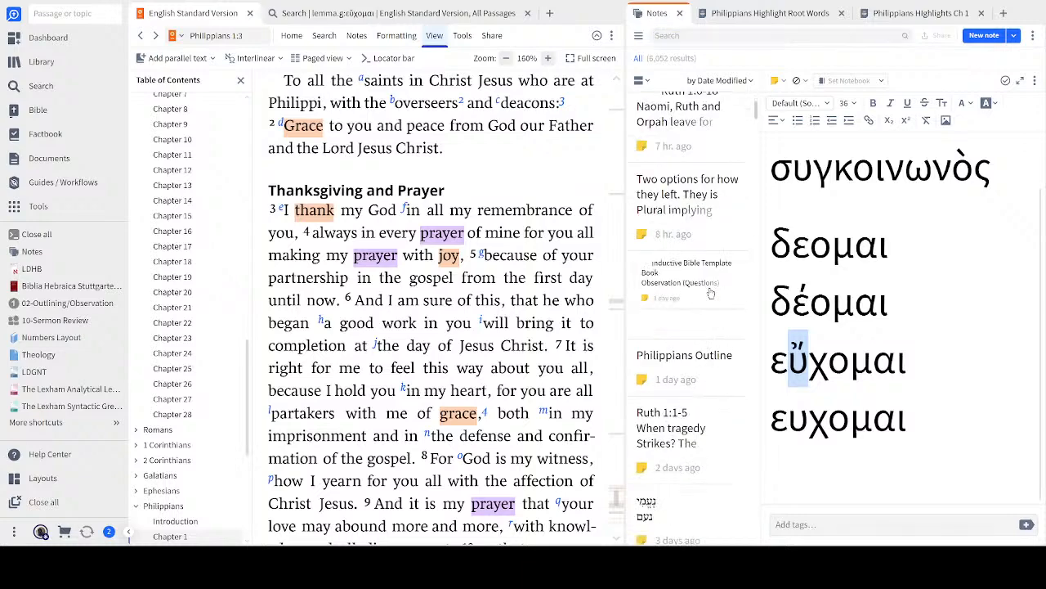
Step: Review the Words, Theology, Application and Key Words questions in the Inductive Bible Template note
{"action": "scroll", "coordinate": [852, 331], "scroll_direction": "down", "scroll_amount": 5}
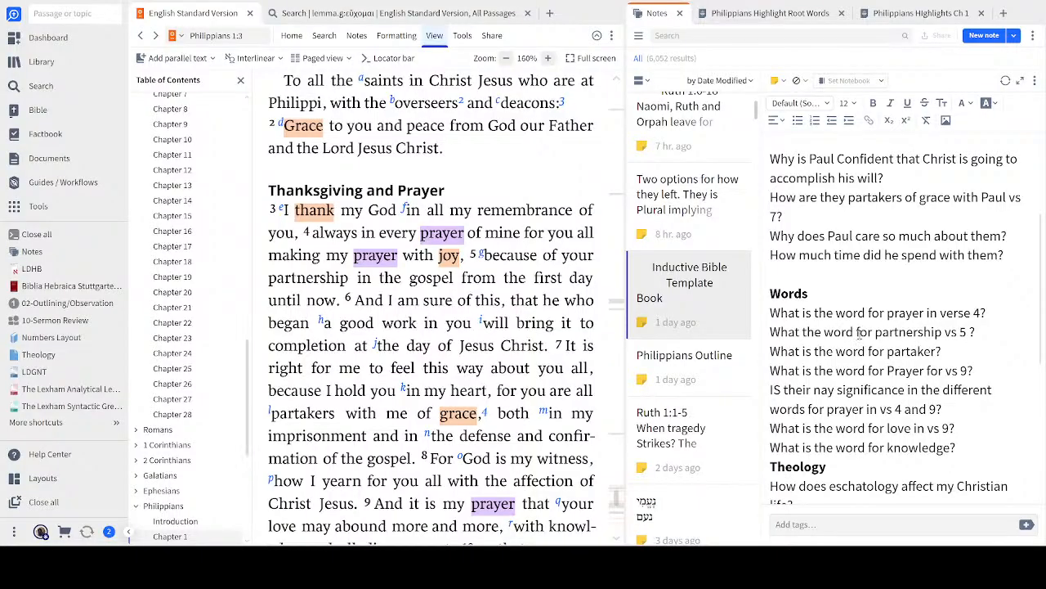
{"action": "scroll", "coordinate": [856, 332], "scroll_direction": "down", "scroll_amount": 3}
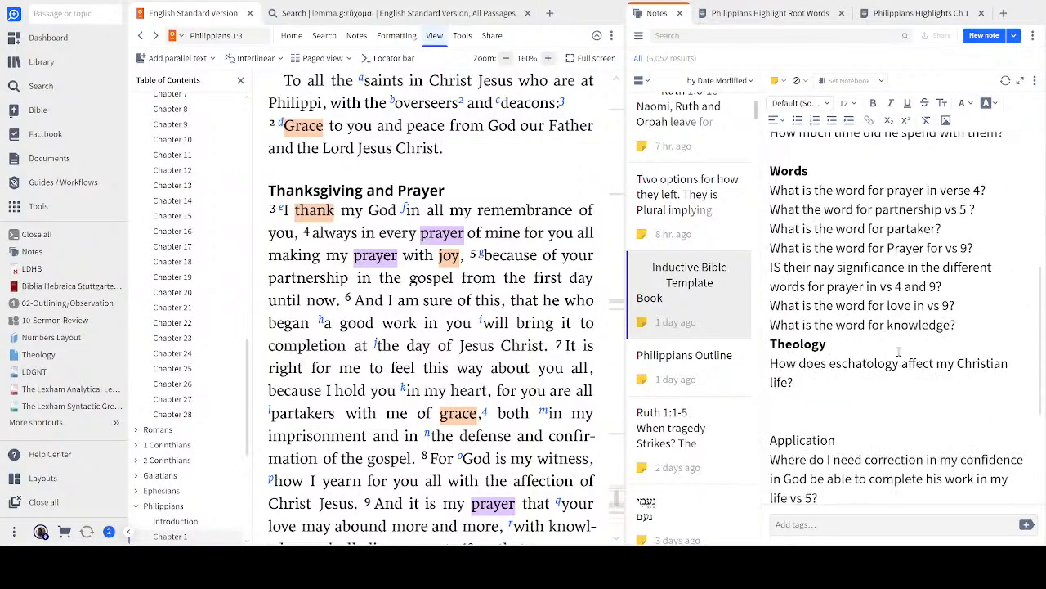
{"action": "scroll", "coordinate": [910, 343], "scroll_direction": "down", "scroll_amount": 5}
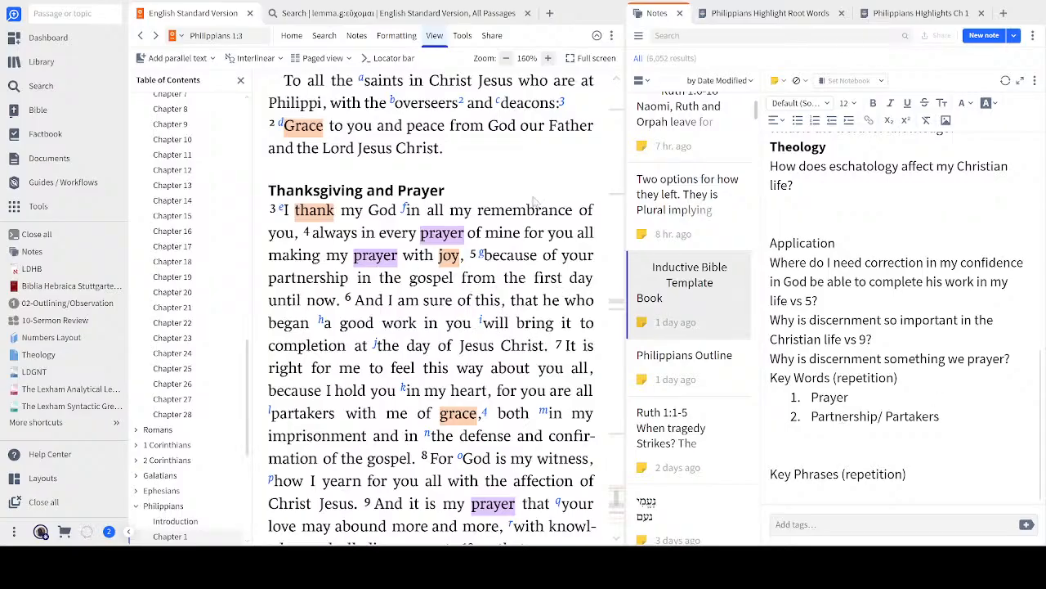
Step: Remove the accented εὔχομαι entry from the Philippians Highlight Root Words filter
{"action": "left_click", "coordinate": [794, 18]}
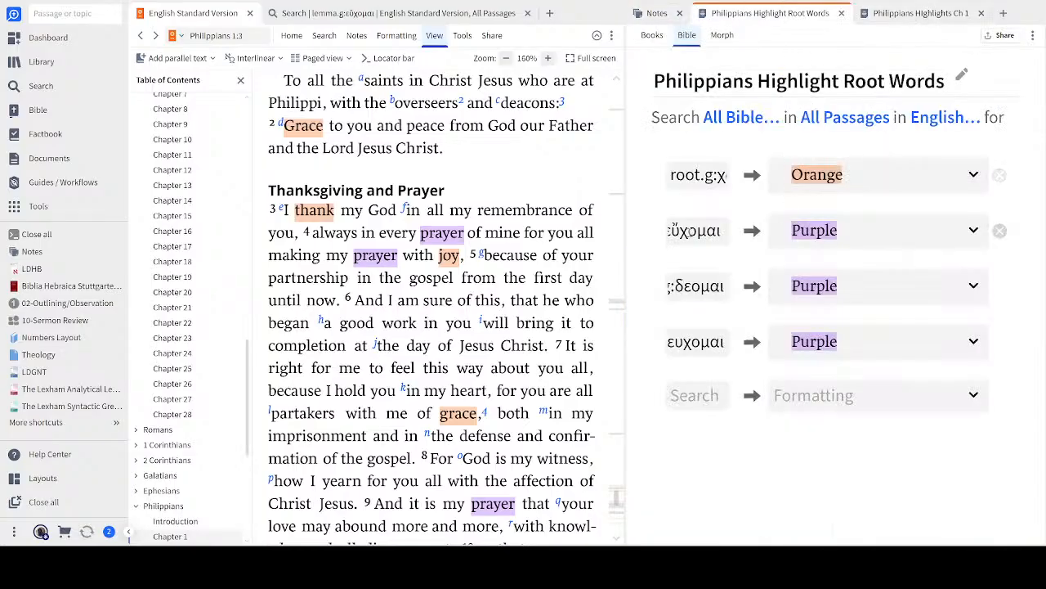
{"action": "left_click", "coordinate": [1000, 231]}
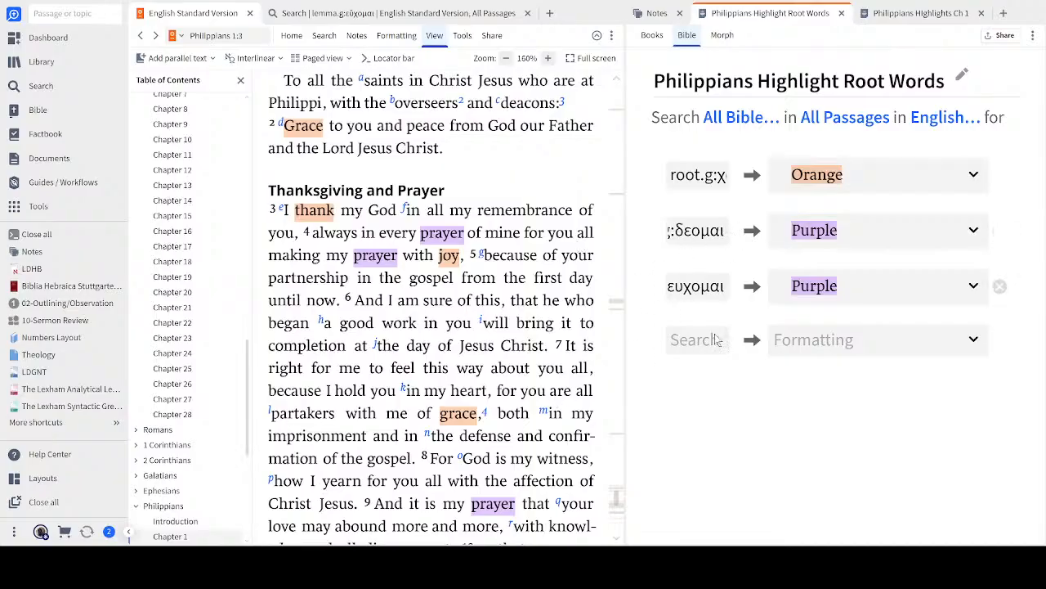
Step: Inspect the words "partnership" in Philippians 1:5 and "partakers" in Philippians 1:7
{"action": "double_click", "coordinate": [313, 282]}
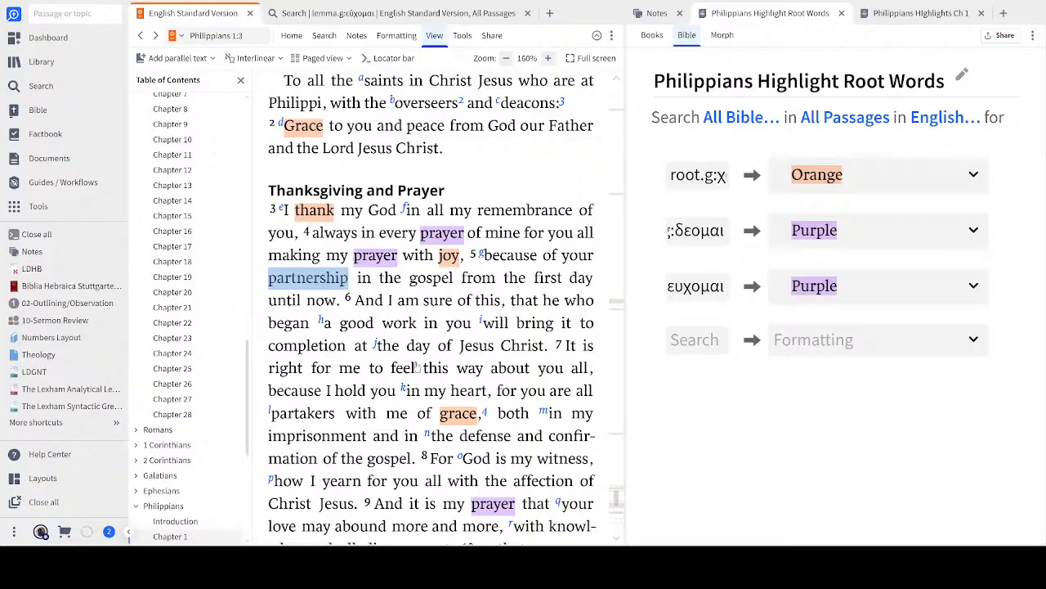
{"action": "left_click", "coordinate": [532, 163]}
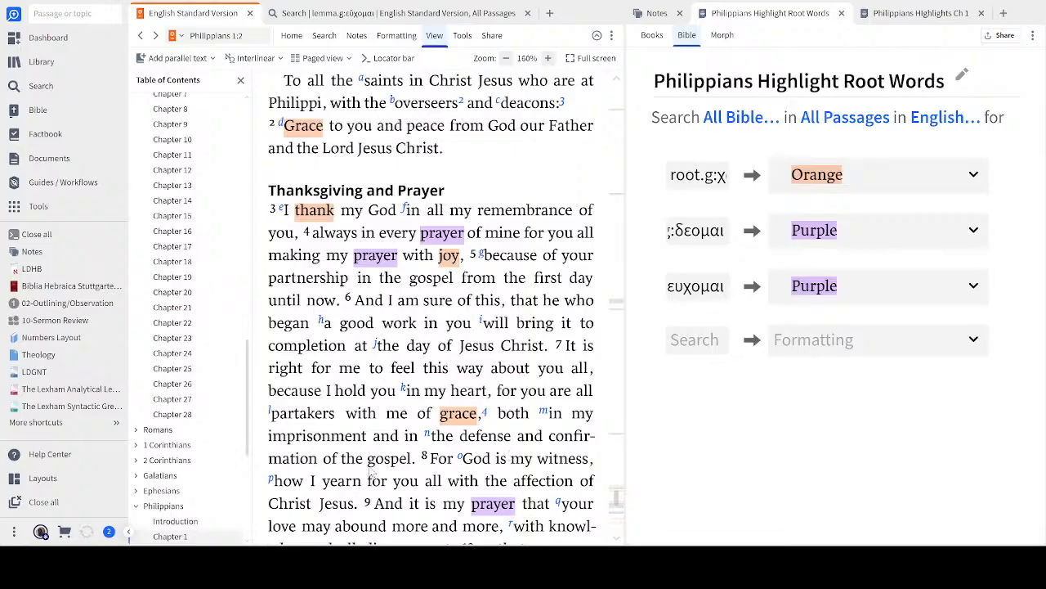
{"action": "double_click", "coordinate": [307, 414]}
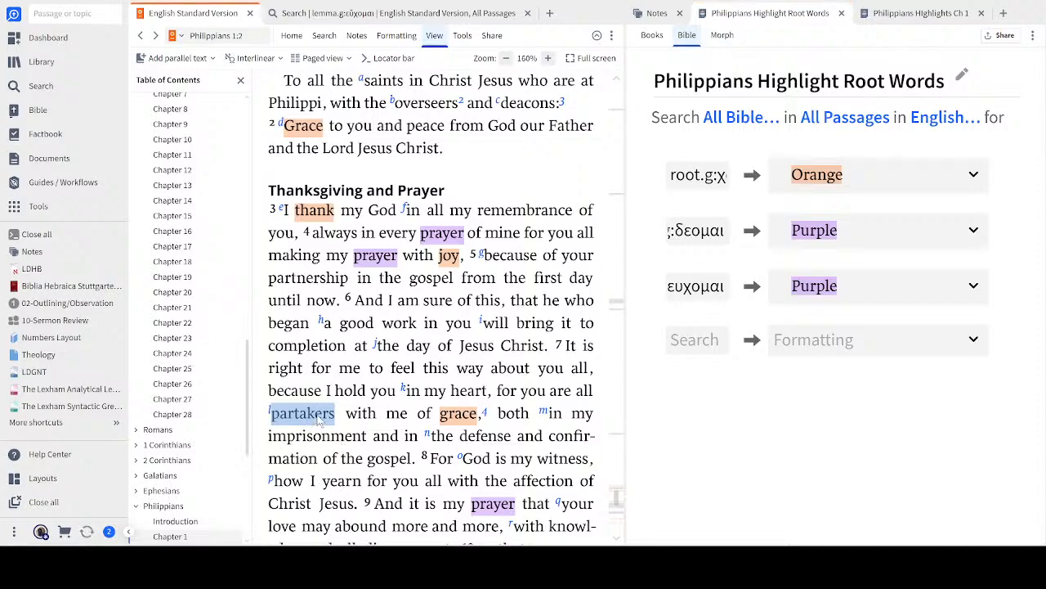
{"action": "left_click", "coordinate": [704, 341]}
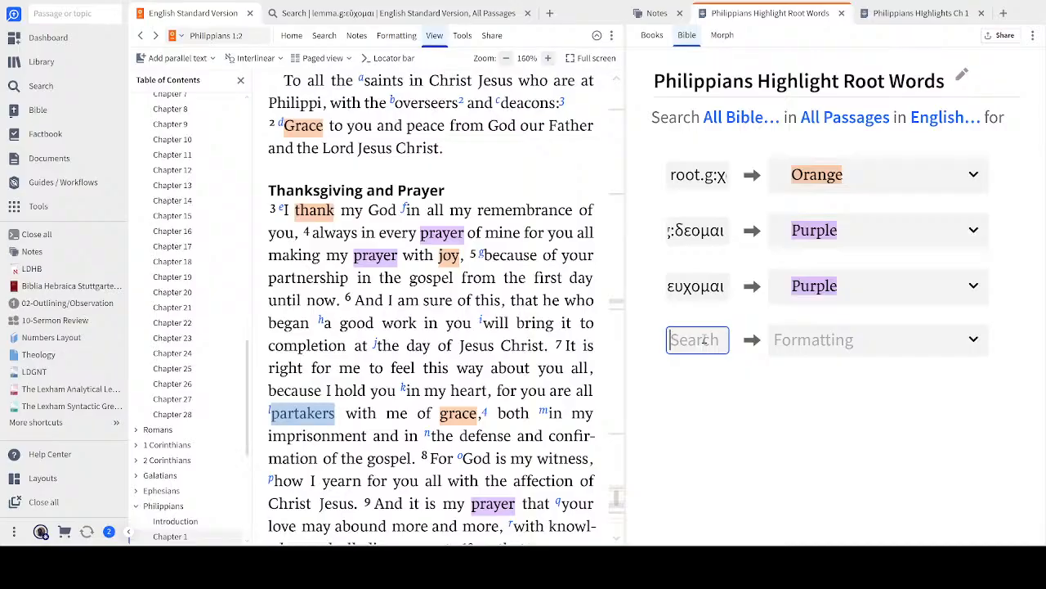
Step: Search all passages of the English Standard Version for root.g:κοινος and copy the search term
{"action": "left_click", "coordinate": [299, 18]}
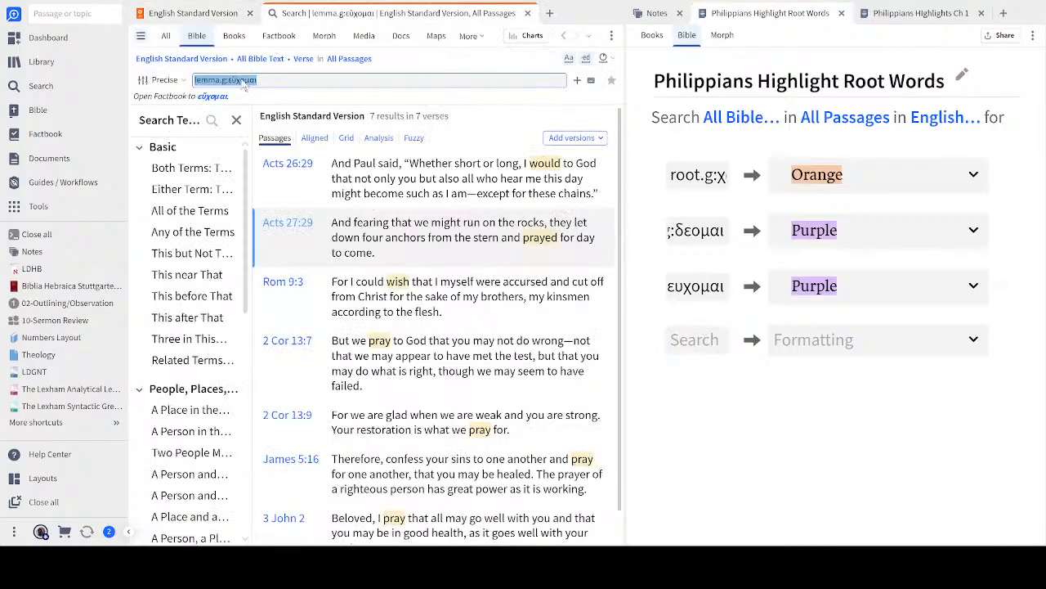
{"action": "type", "text": "κοινος"}
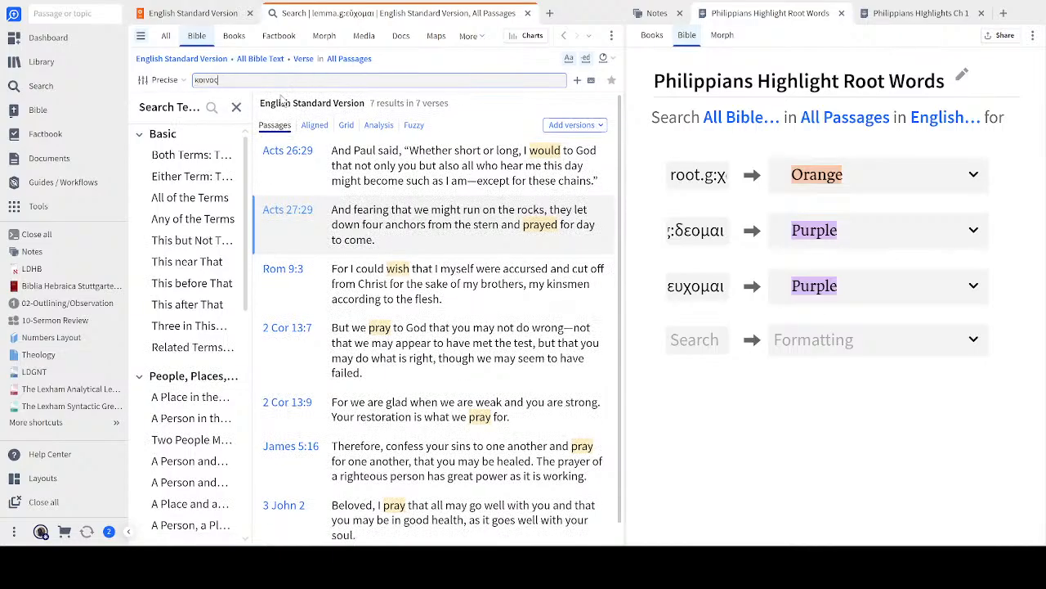
{"action": "key", "text": "Home"}
{"action": "type", "text": "root.g:"}
{"action": "key", "text": "Return"}
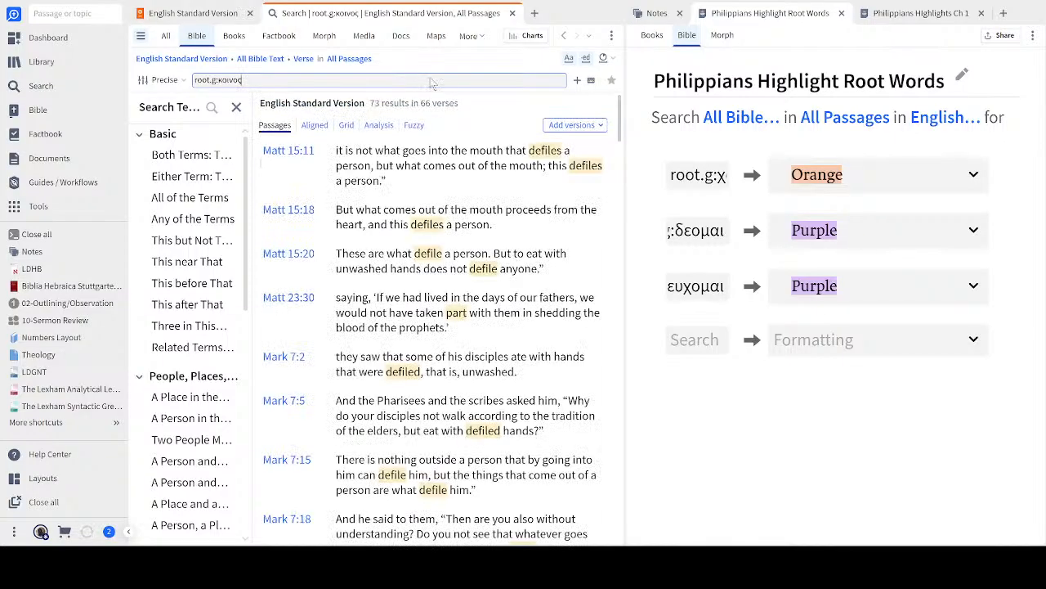
{"action": "left_click_drag", "start_coordinate": [263, 80], "coordinate": [188, 82]}
{"action": "key", "text": "ctrl+c"}
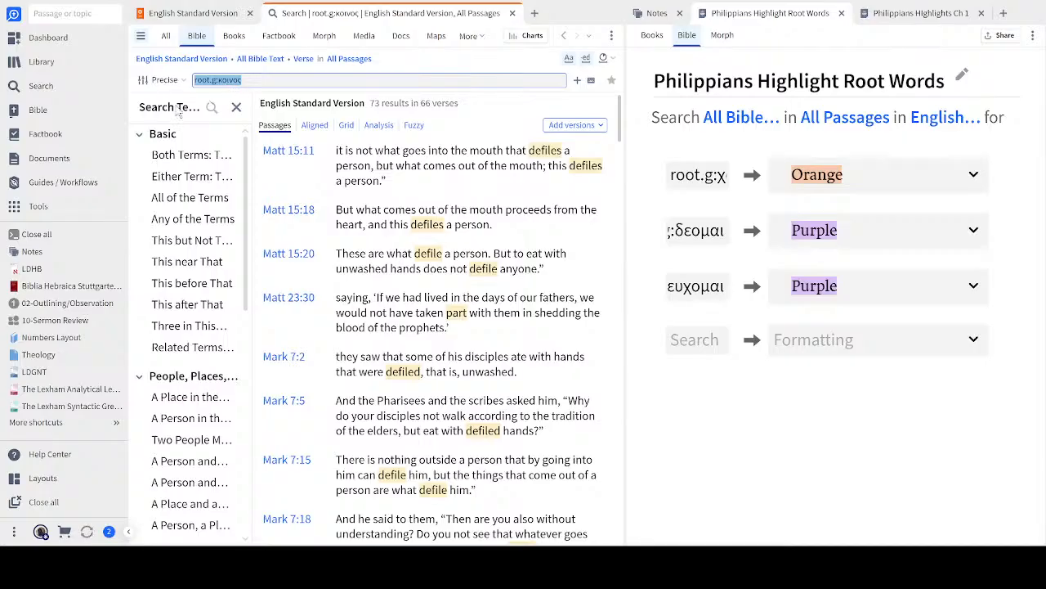
Step: Add root.g:κοινός to the root words filter with Double Box formatting and check "partnership" and "partakers" in Philippians 1
{"action": "left_click", "coordinate": [273, 82]}
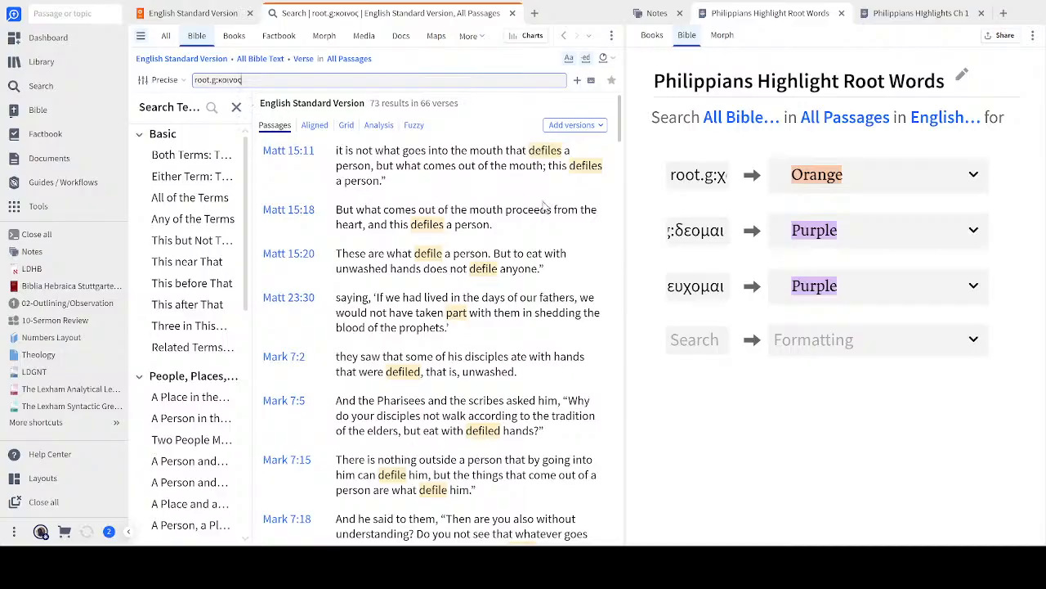
{"action": "left_click", "coordinate": [706, 344]}
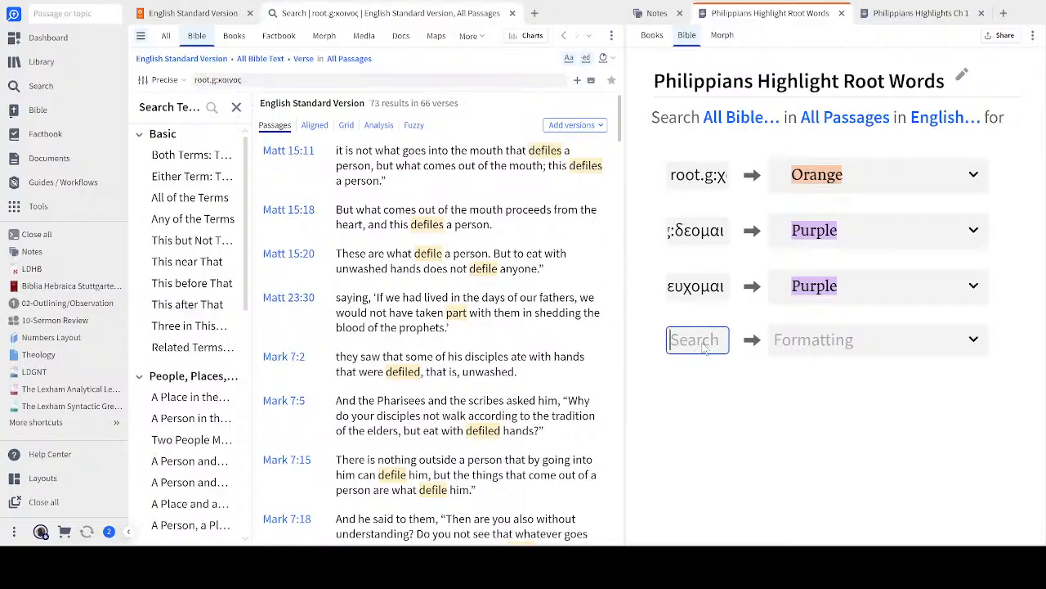
{"action": "key", "text": "ctrl+v"}
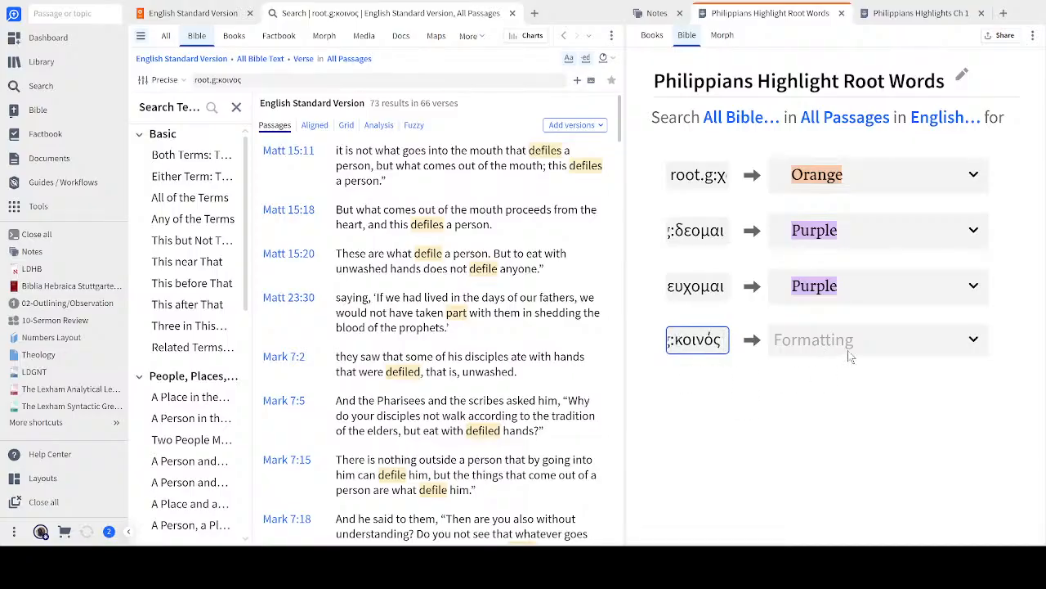
{"action": "left_click", "coordinate": [974, 343]}
{"action": "left_click", "coordinate": [975, 344]}
{"action": "left_click", "coordinate": [605, 284]}
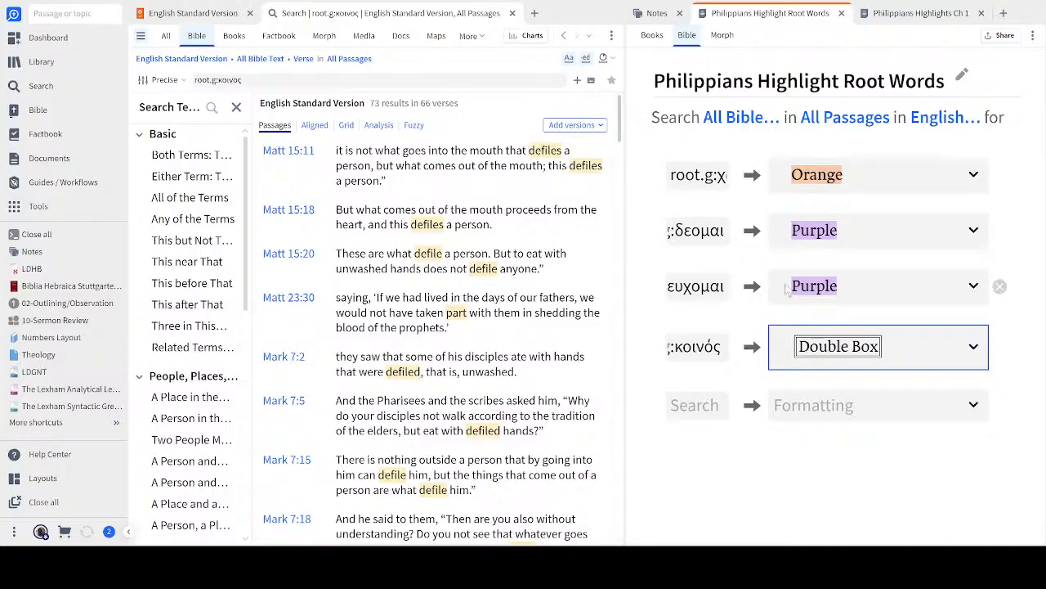
{"action": "left_click", "coordinate": [193, 14]}
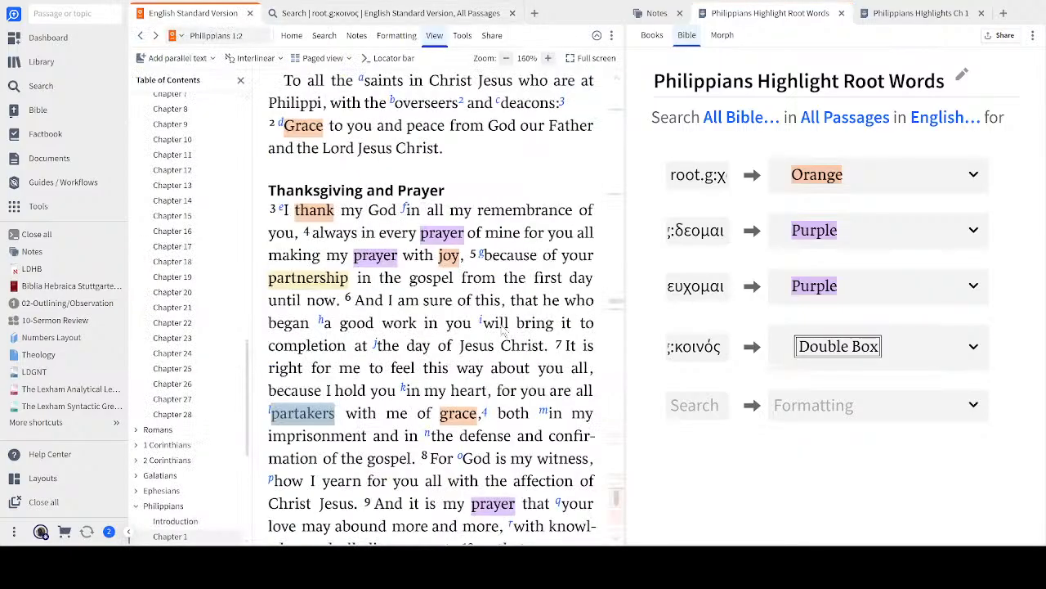
{"action": "left_click", "coordinate": [534, 327]}
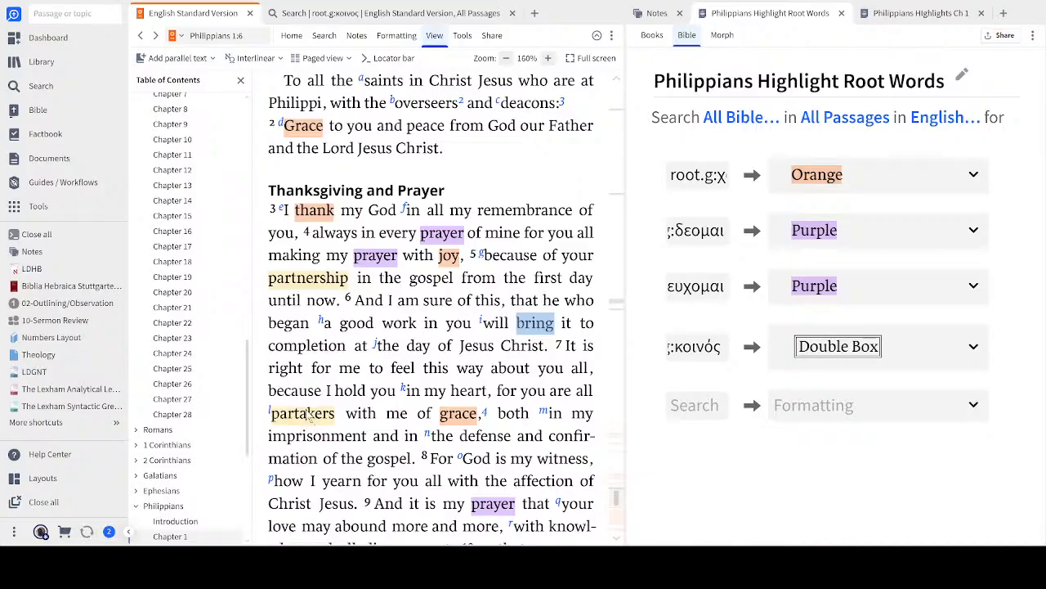
Step: Replace the Double Box entry's search term in the root words filter with the unaccented root.g:κοινος from the Bible search
{"action": "left_click", "coordinate": [376, 18]}
{"action": "key", "text": "ctrl+c"}
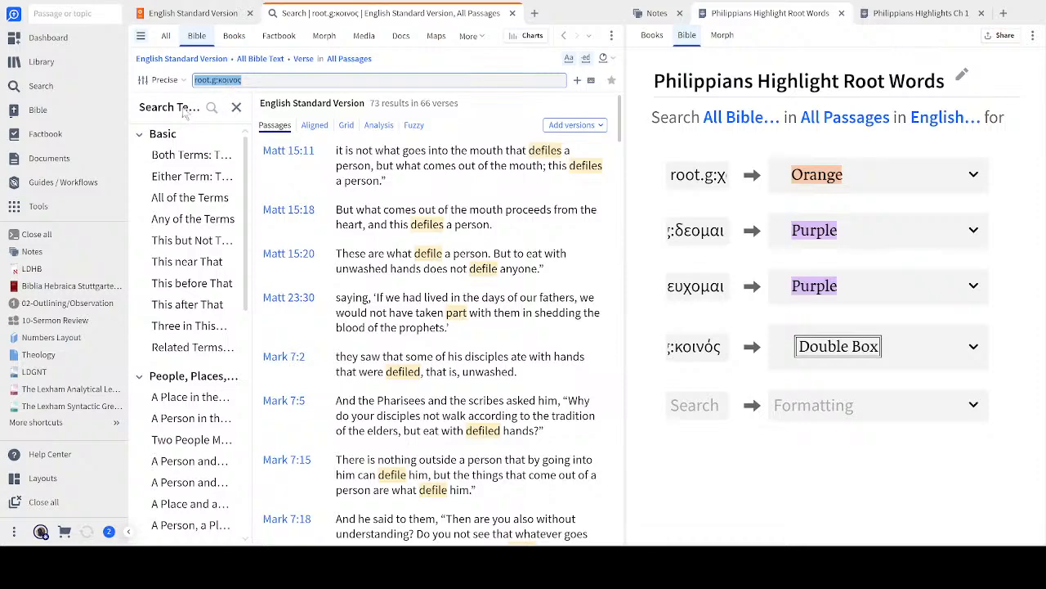
{"action": "left_click", "coordinate": [720, 352]}
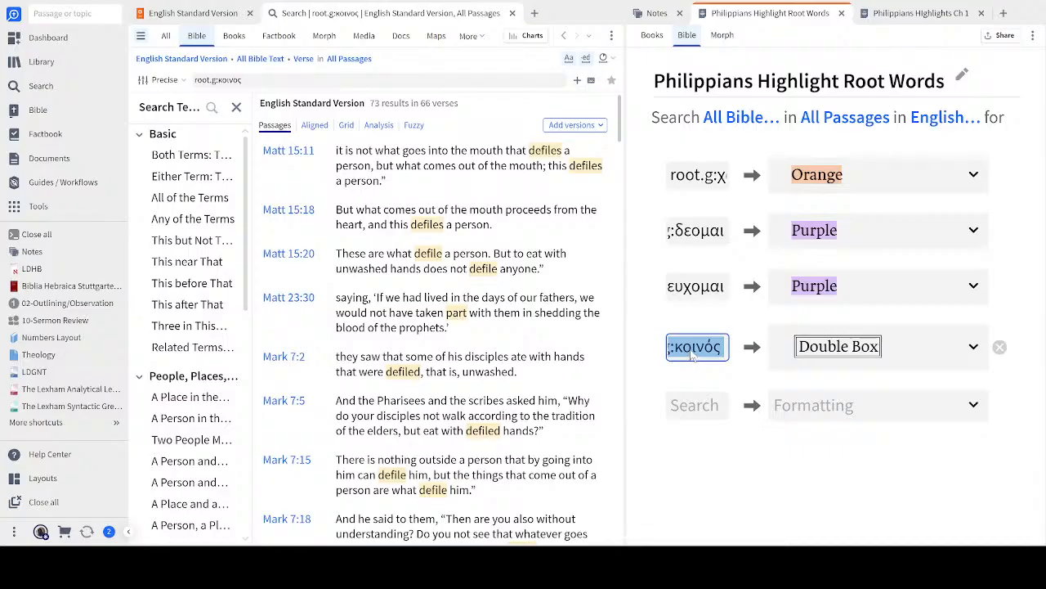
{"action": "key", "text": "ctrl+v"}
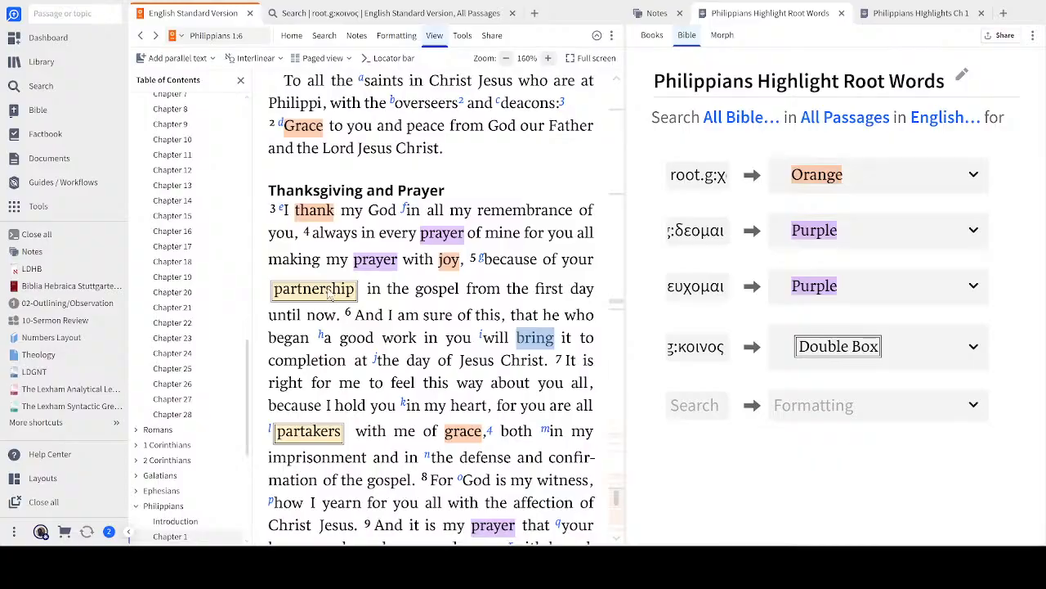
Step: Clear the root.g:κοινος Bible search and return to Philippians 1 to check the boxed words
{"action": "left_click", "coordinate": [372, 15]}
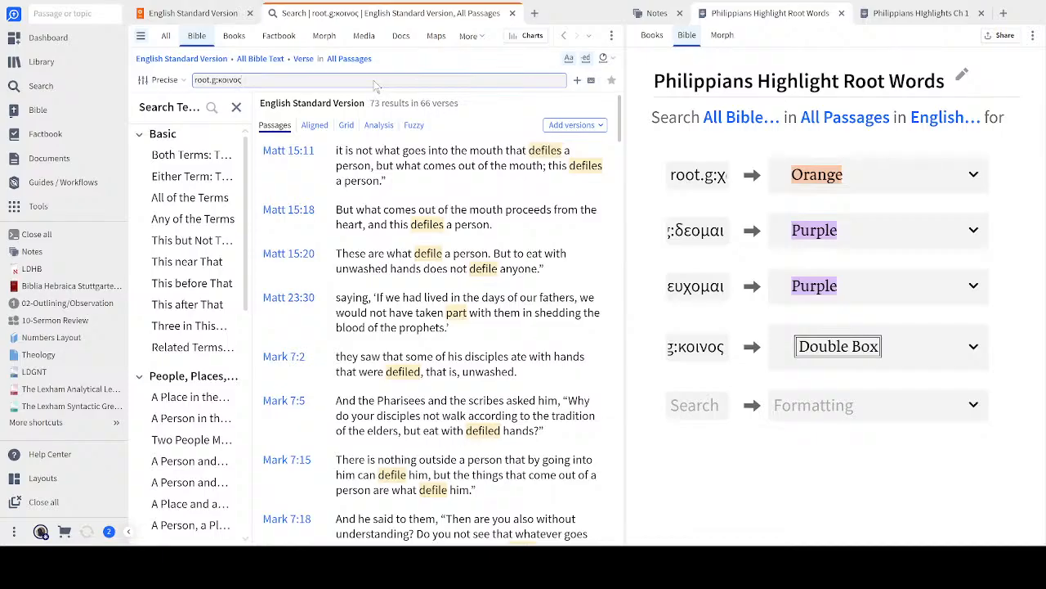
{"action": "key", "text": "BackSpace"}
{"action": "key", "text": "BackSpace"}
{"action": "key", "text": "BackSpace"}
{"action": "key", "text": "BackSpace"}
{"action": "key", "text": "BackSpace"}
{"action": "key", "text": "BackSpace"}
{"action": "key", "text": "BackSpace"}
{"action": "key", "text": "BackSpace"}
{"action": "key", "text": "BackSpace"}
{"action": "key", "text": "BackSpace"}
{"action": "key", "text": "BackSpace"}
{"action": "key", "text": "BackSpace"}
{"action": "key", "text": "BackSpace"}
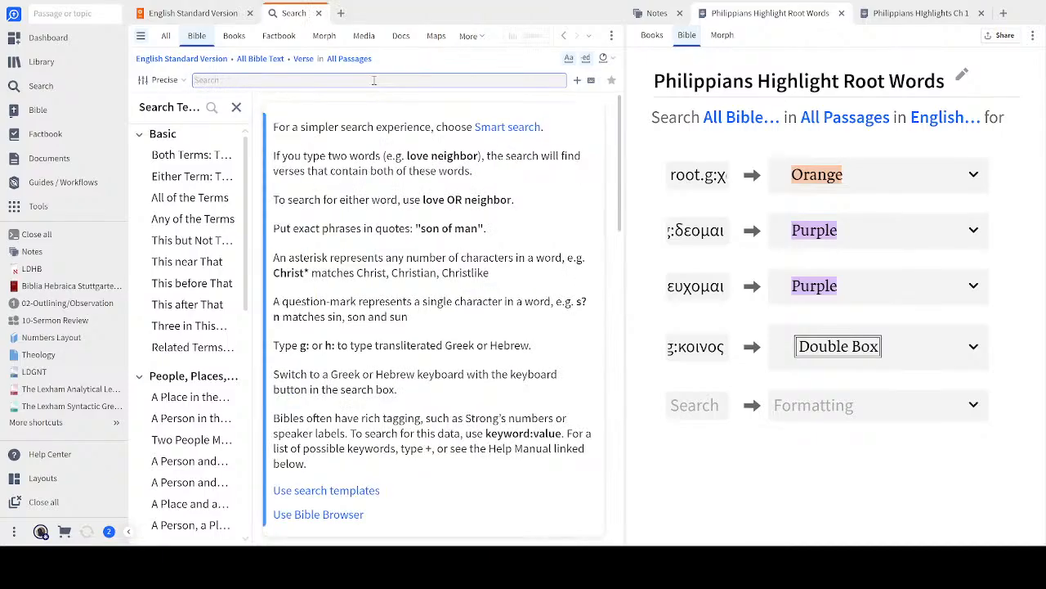
{"action": "left_click", "coordinate": [214, 14]}
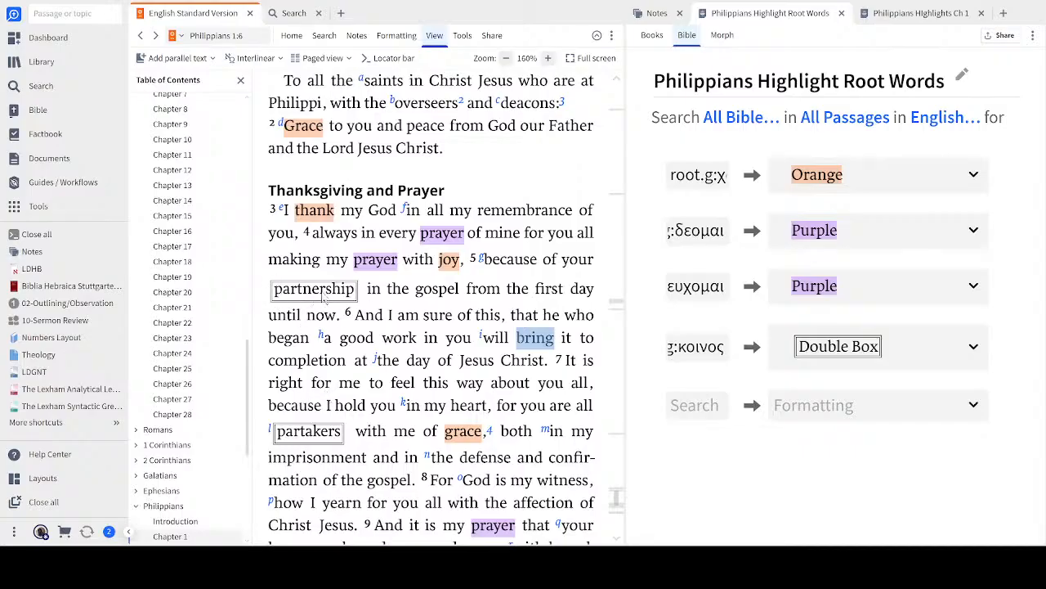
Step: Add a second root.g:κοινος entry to the root words filter with Green highlighting
{"action": "left_click", "coordinate": [696, 406]}
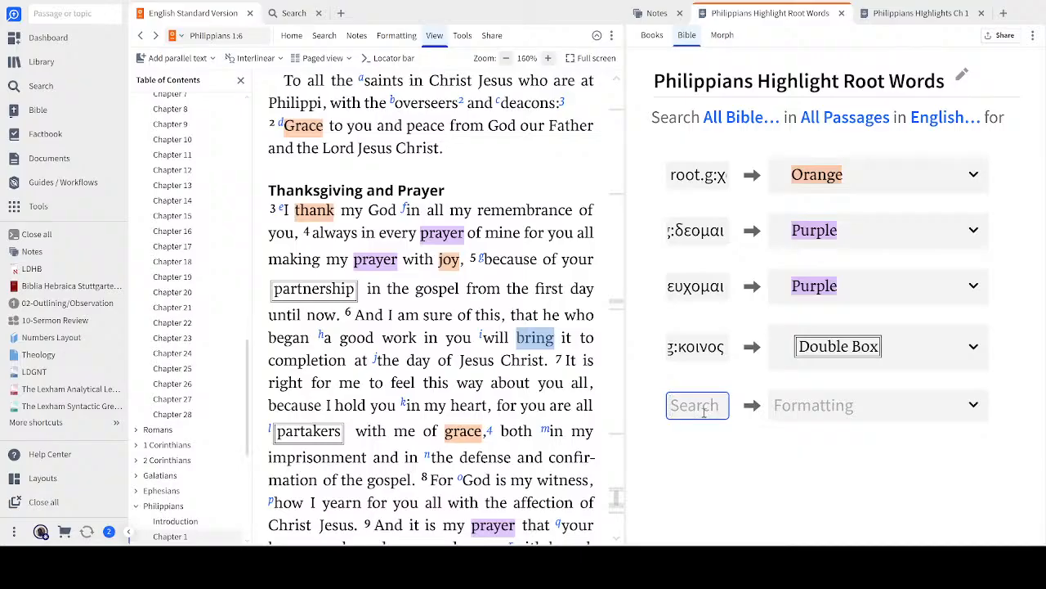
{"action": "key", "text": "ctrl+v"}
{"action": "left_click", "coordinate": [974, 407]}
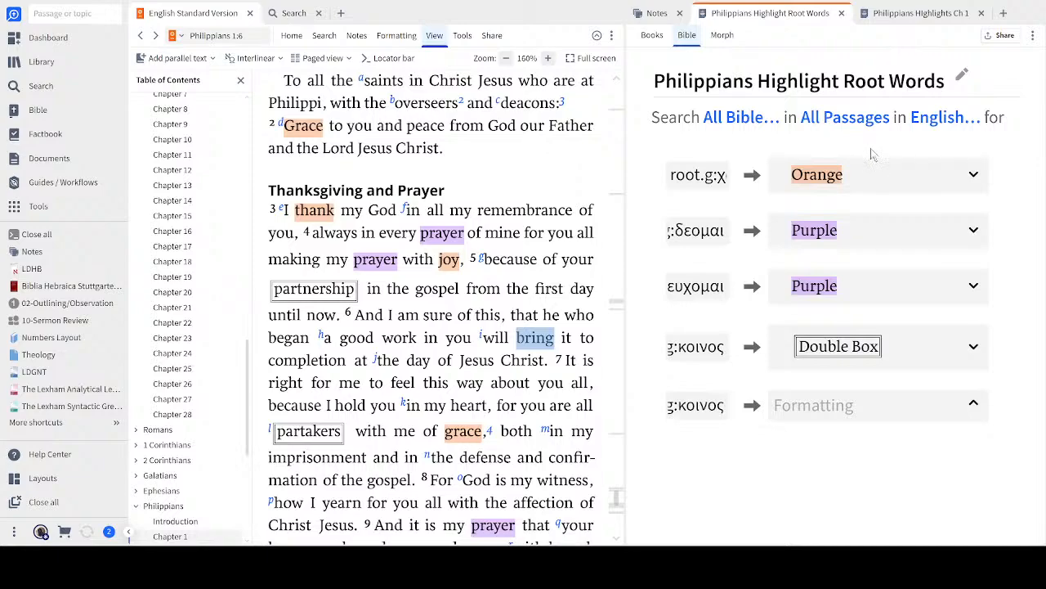
{"action": "left_click", "coordinate": [865, 96]}
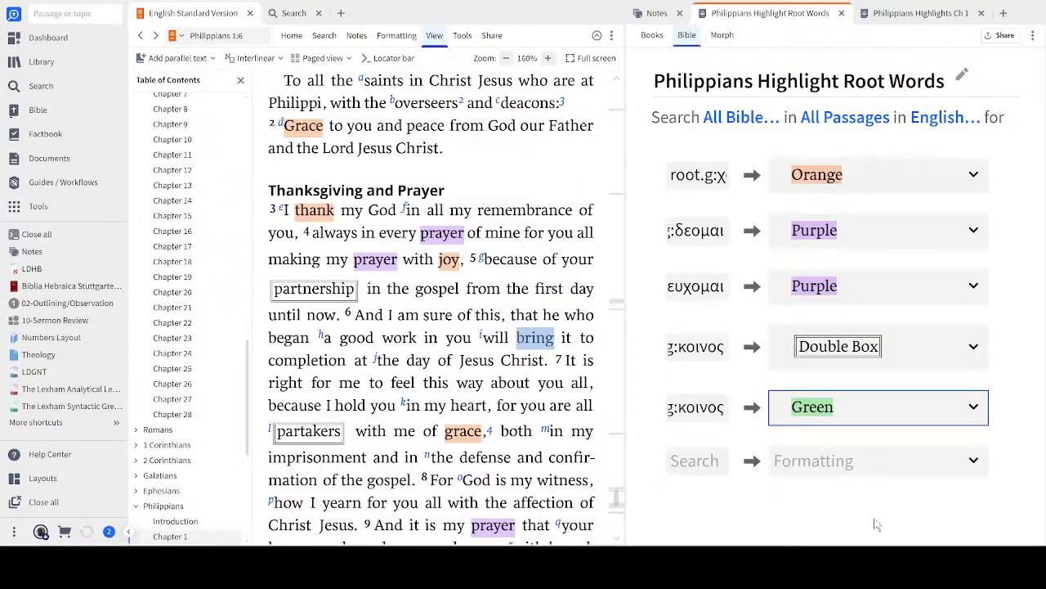